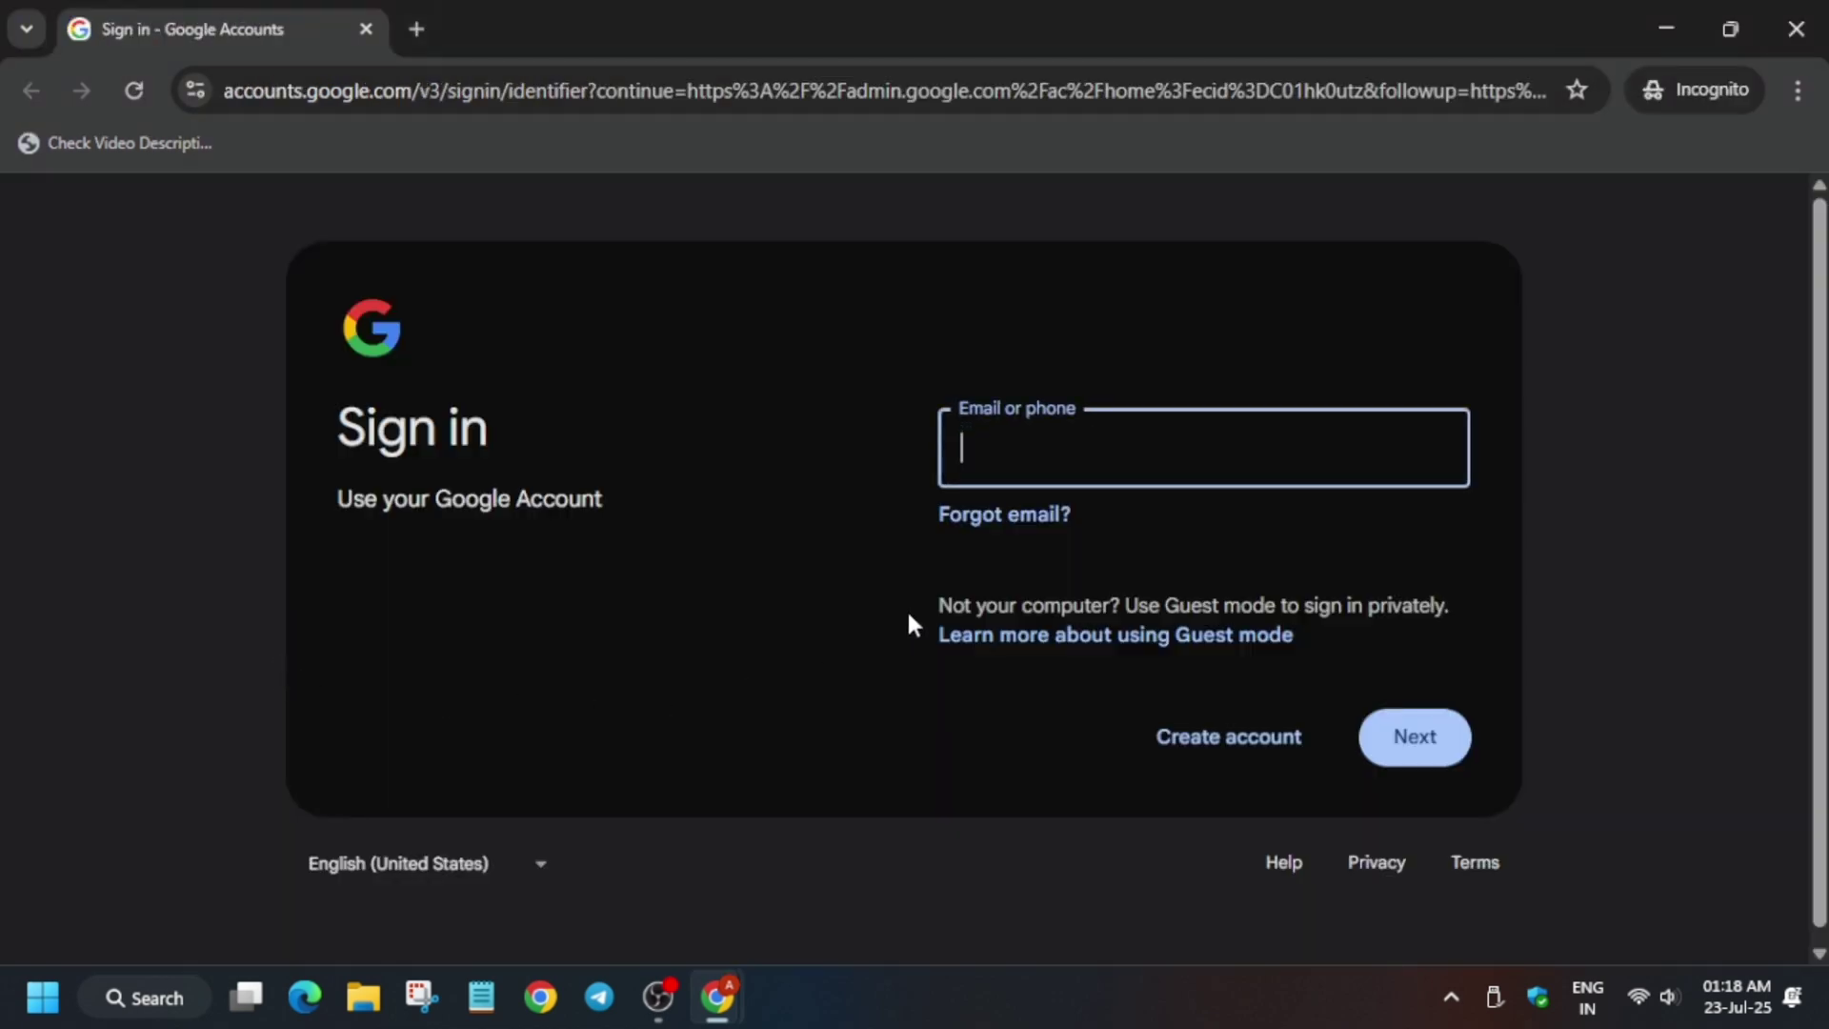
Sign in to Google Accounts with the lab student email and password.
key("ctrl+v")
left_click(1400, 734)
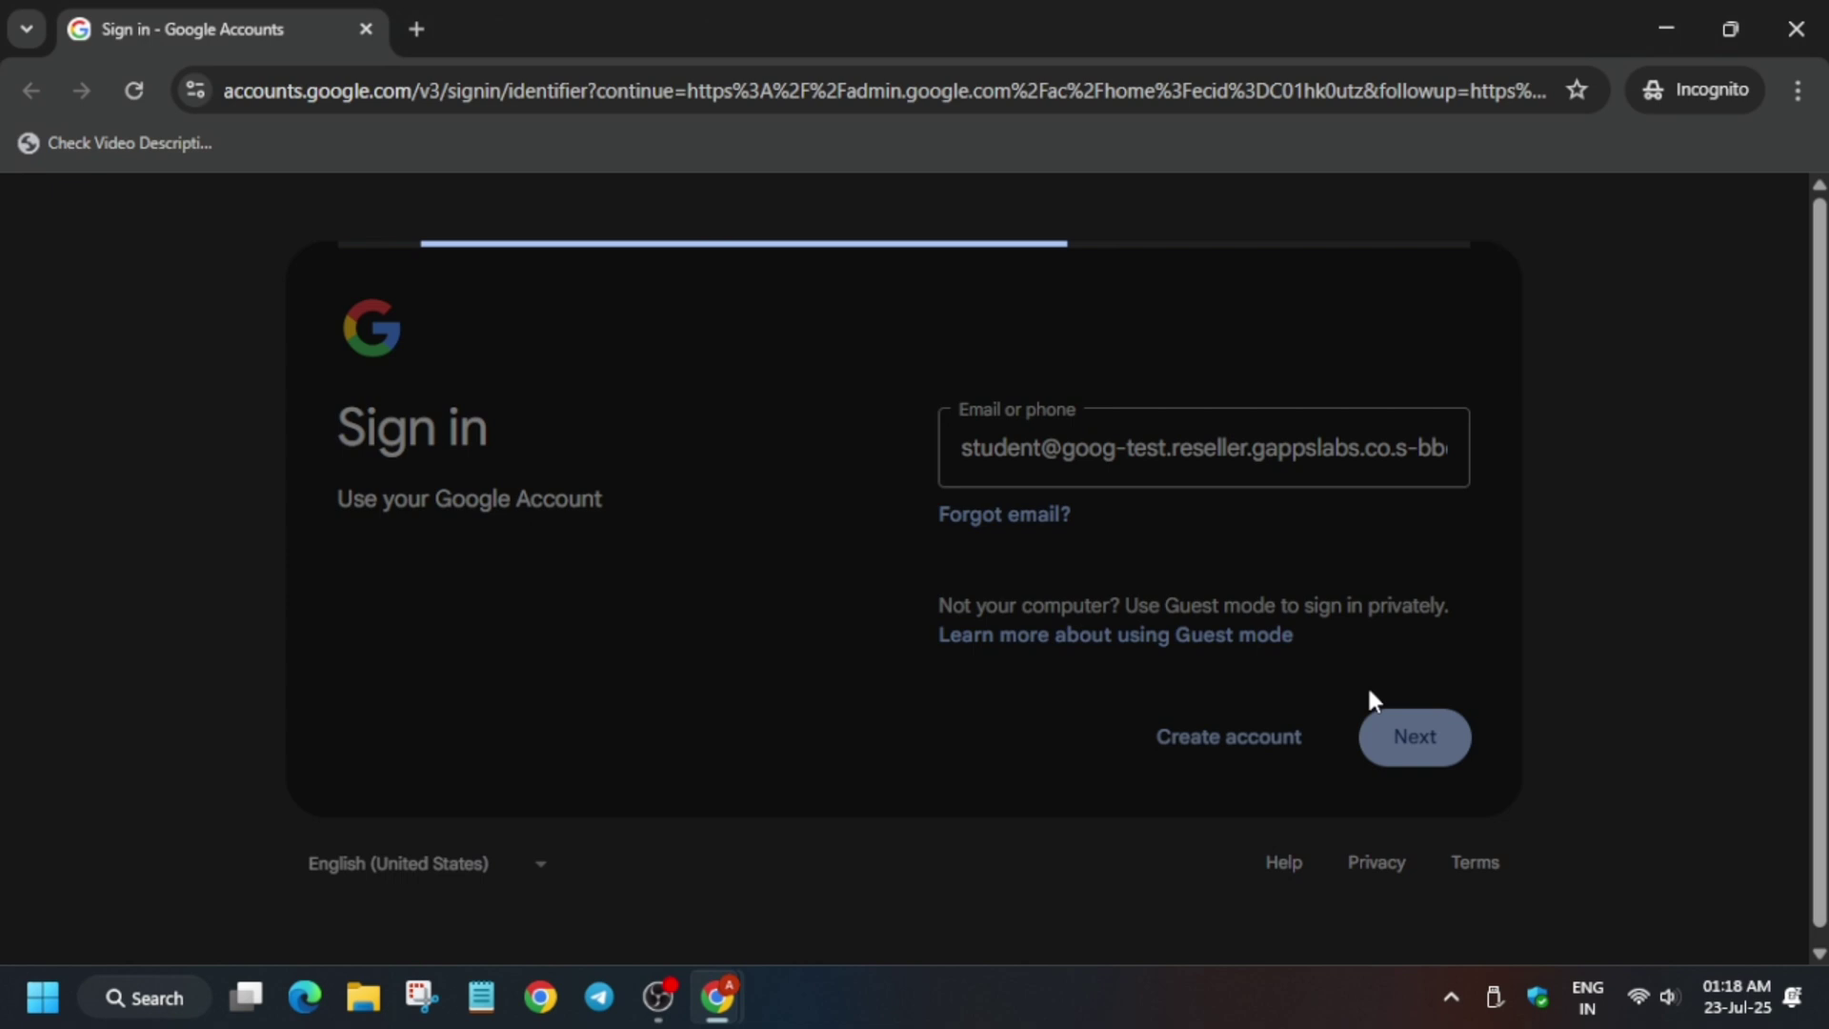
key("alt+Tab")
key("alt+Tab")
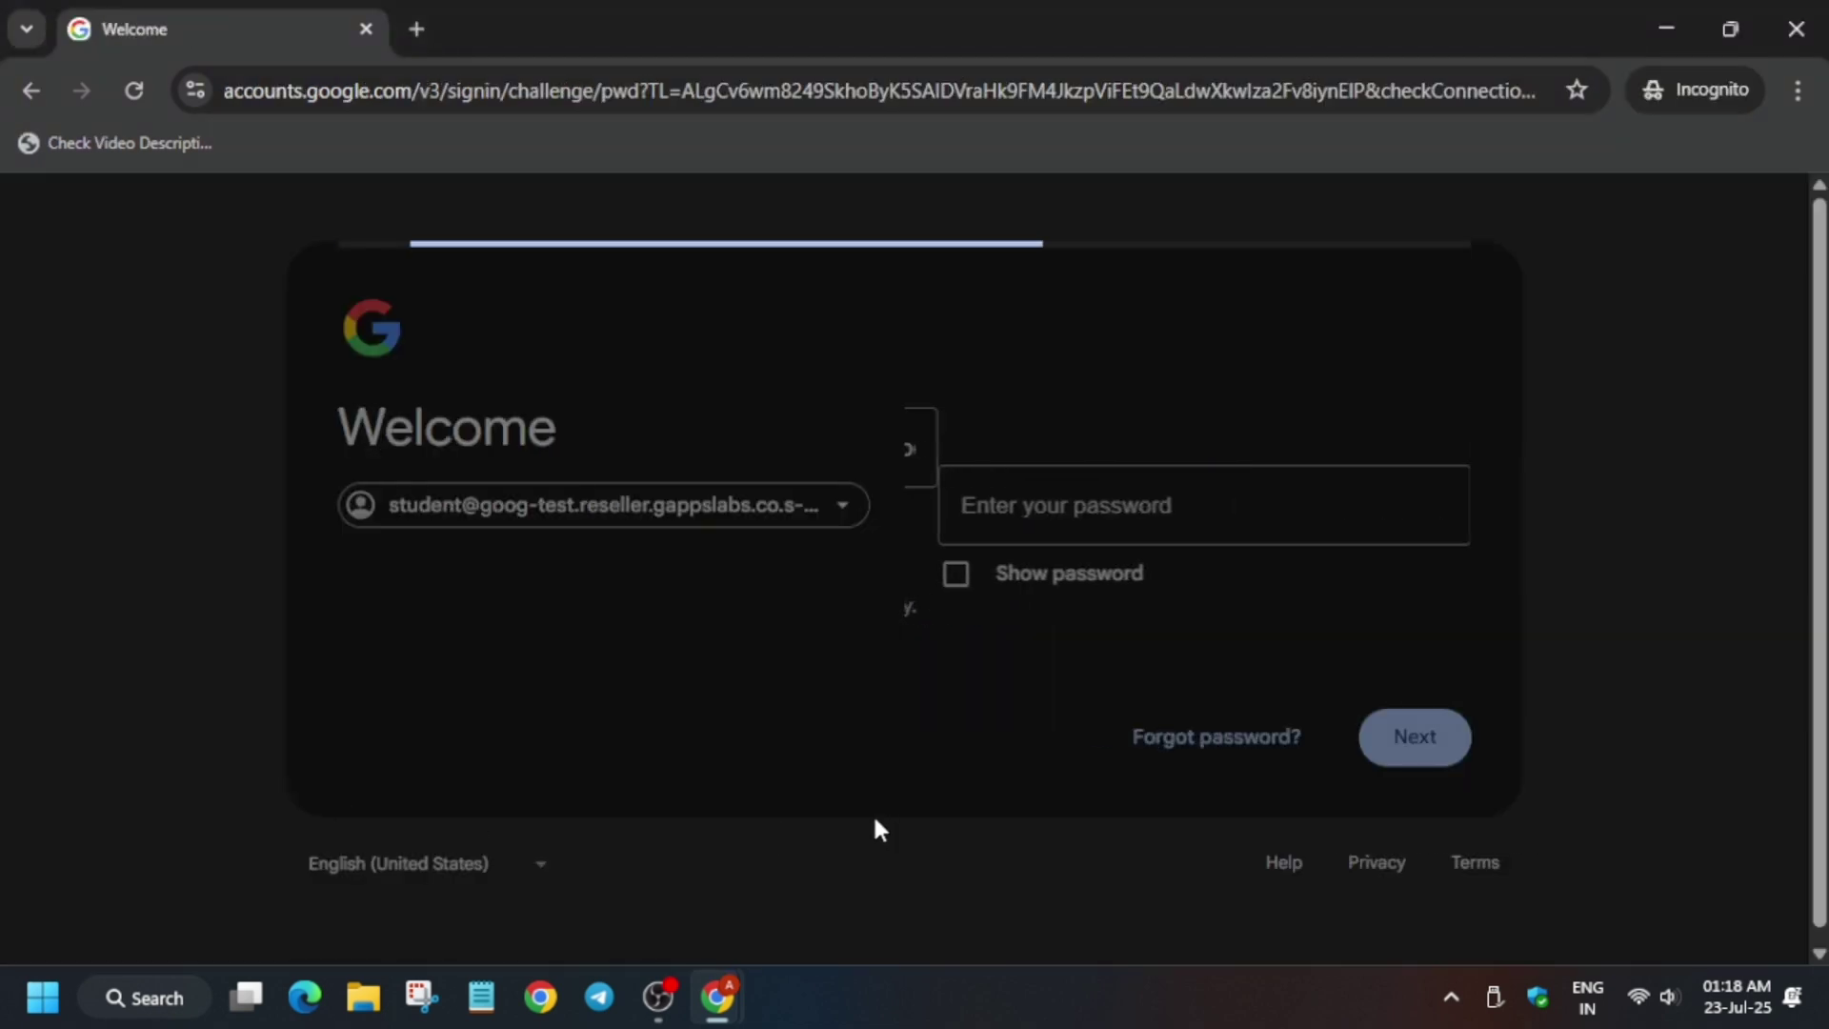
key("ctrl+v")
key("Return")
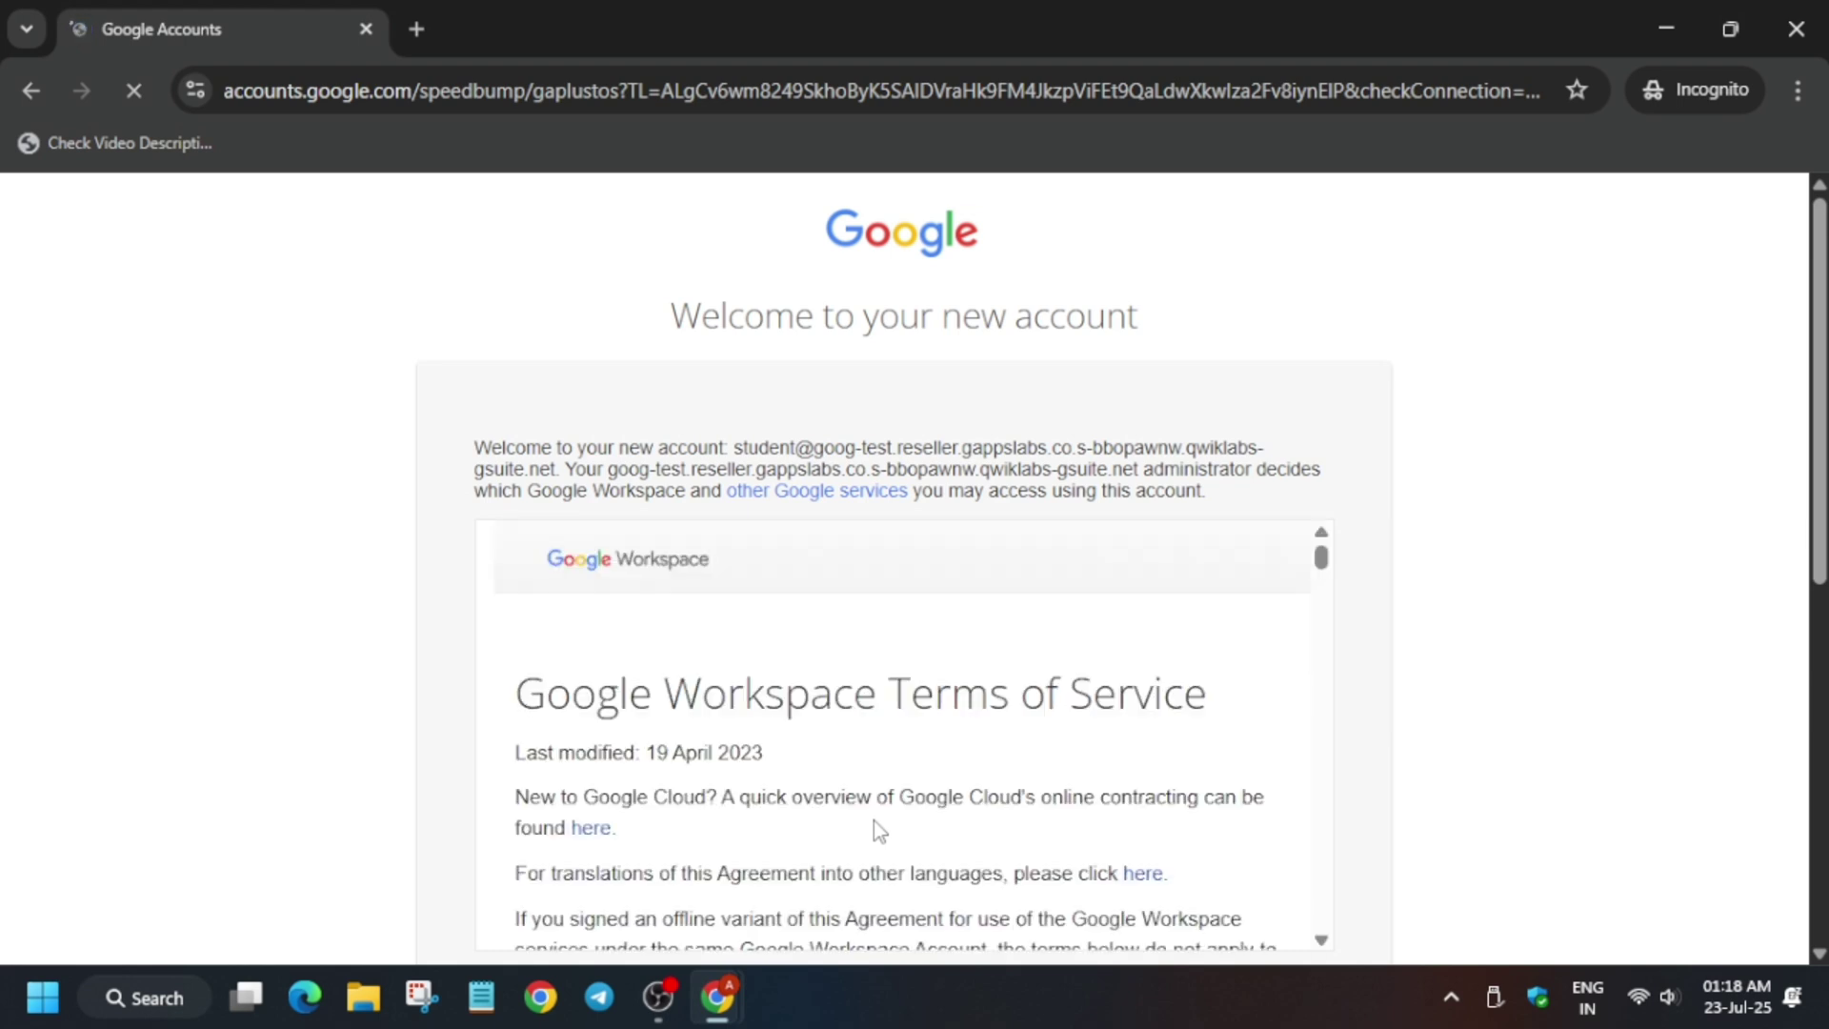
Acknowledge the new-account welcome notice with 'I understand'.
scroll(1478, 760, "down", 10)
left_click(1088, 710)
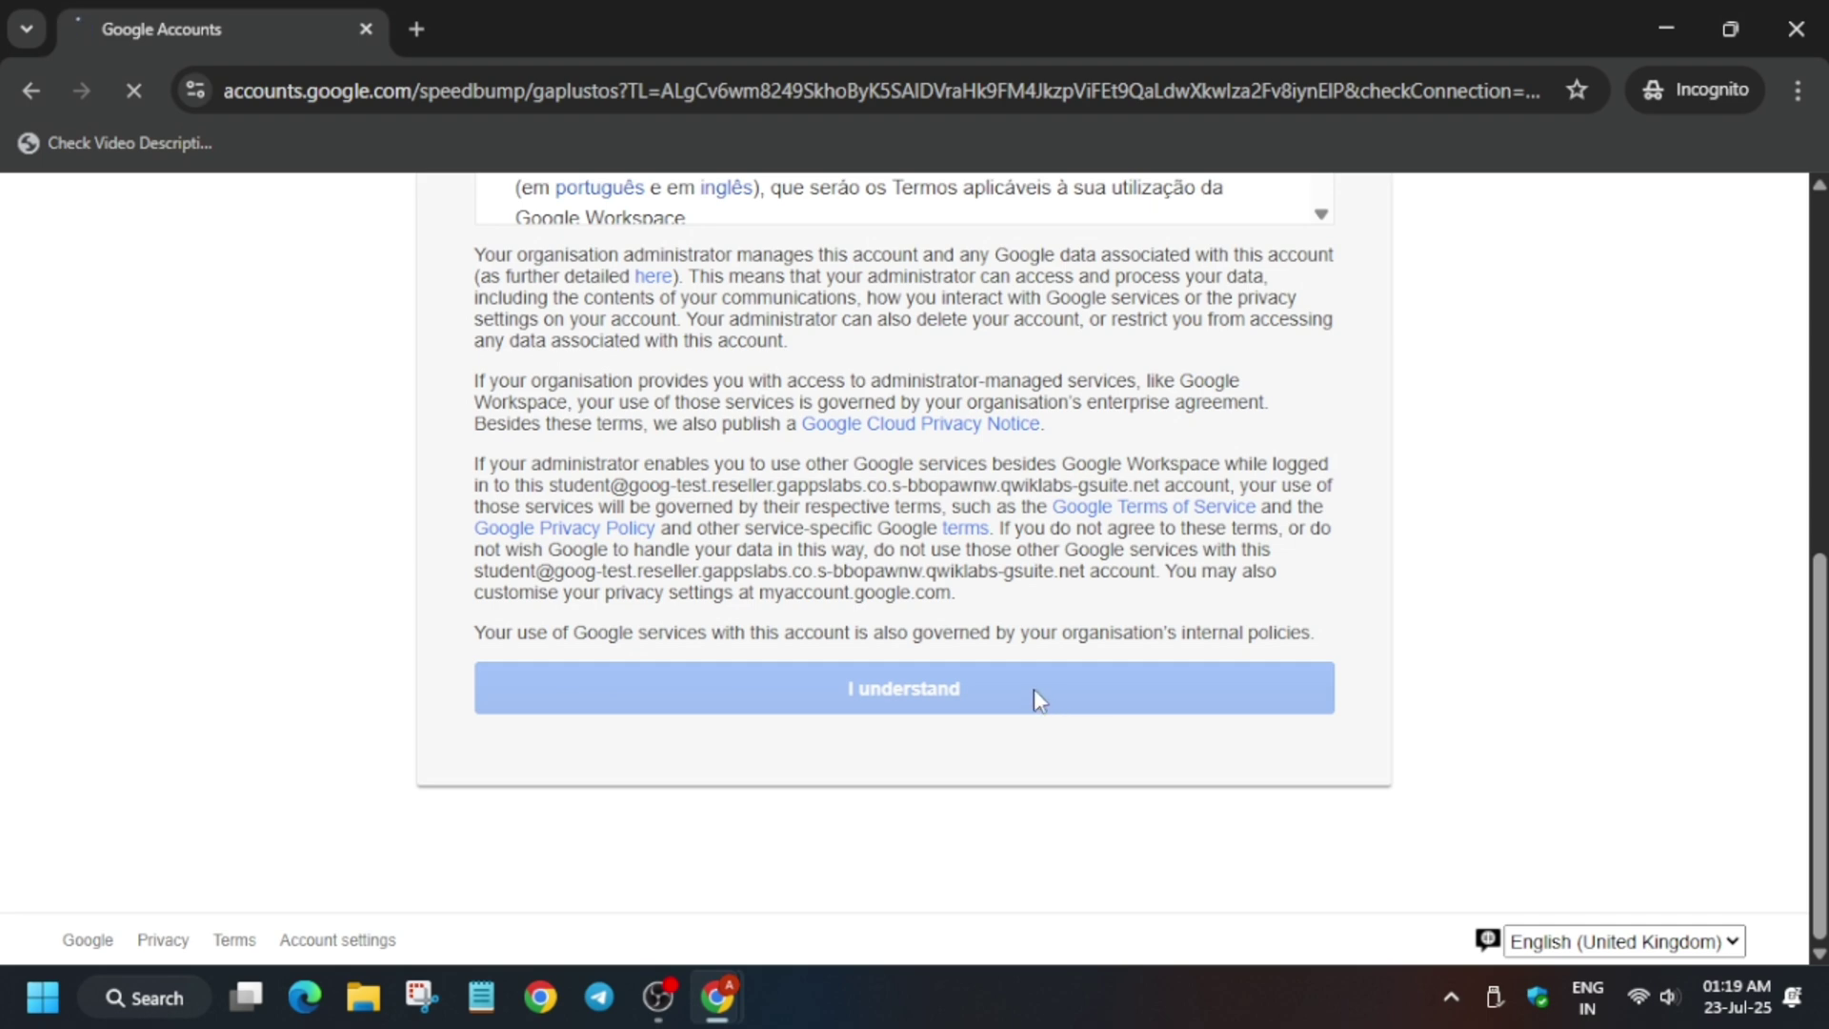
scroll(1739, 702, "down", 10)
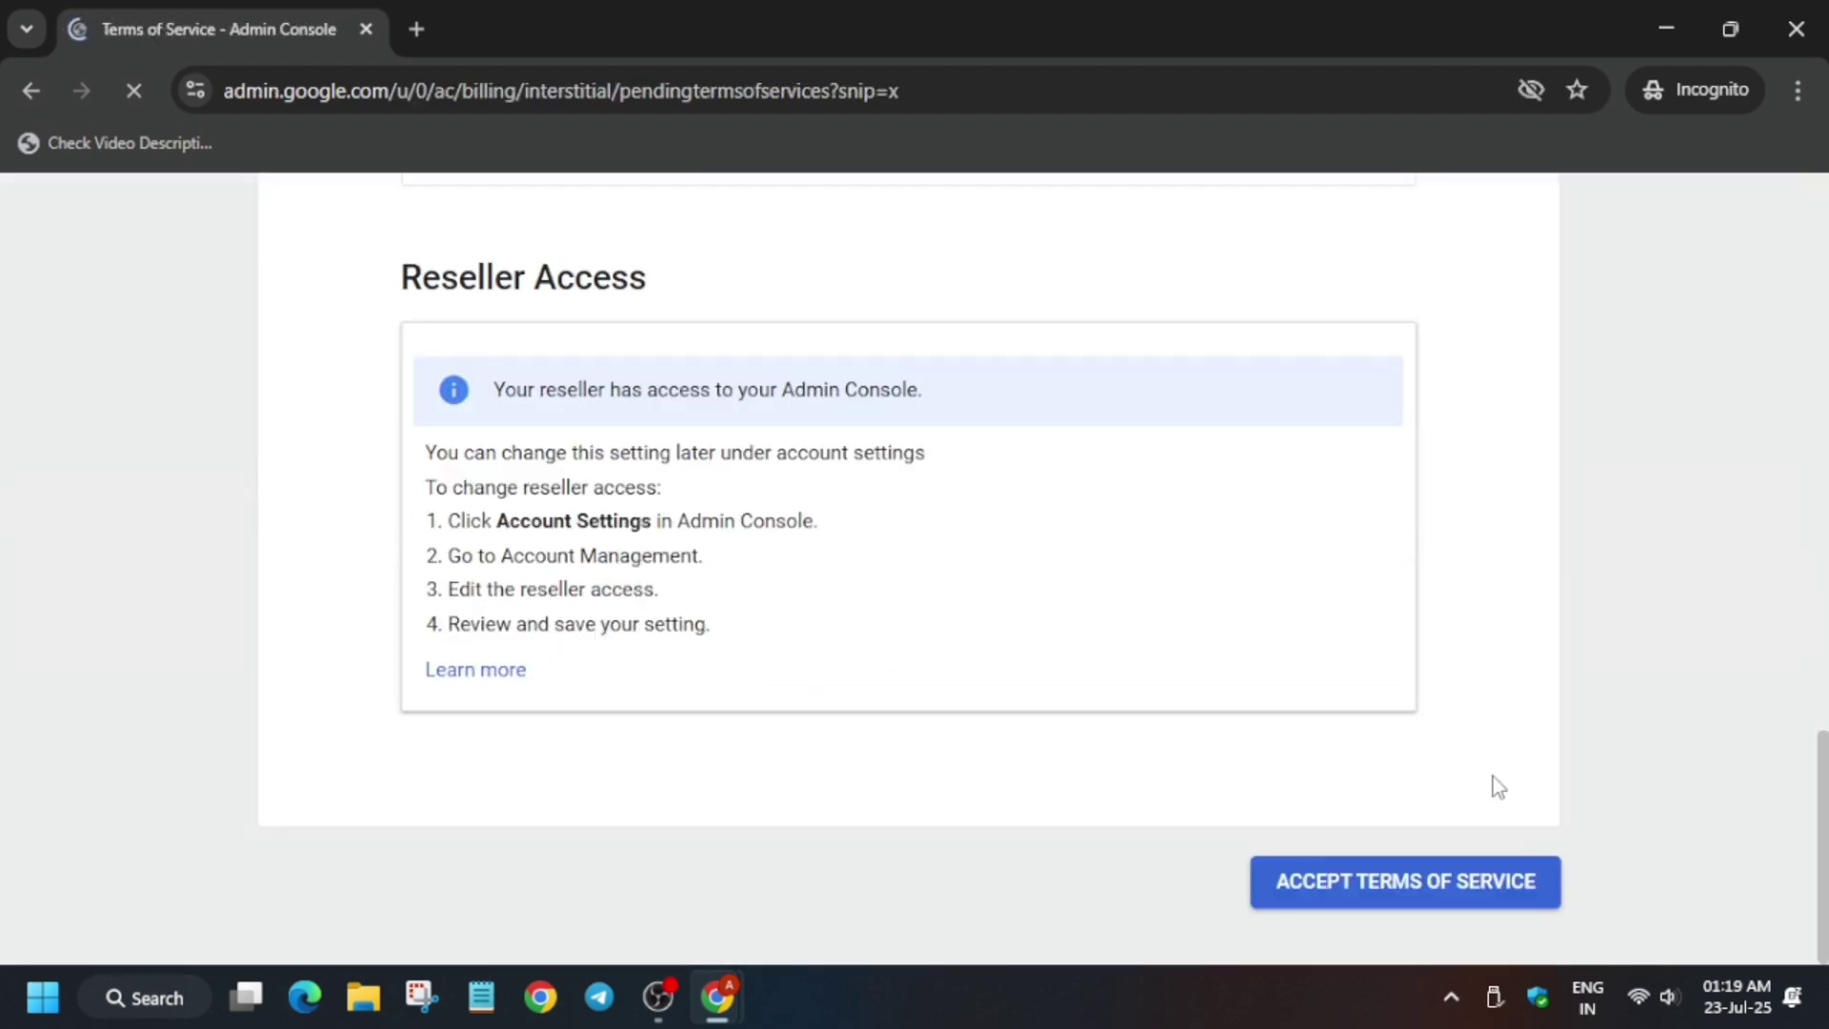
Accept the Admin console terms of service and start the domain setup.
left_click(1434, 869)
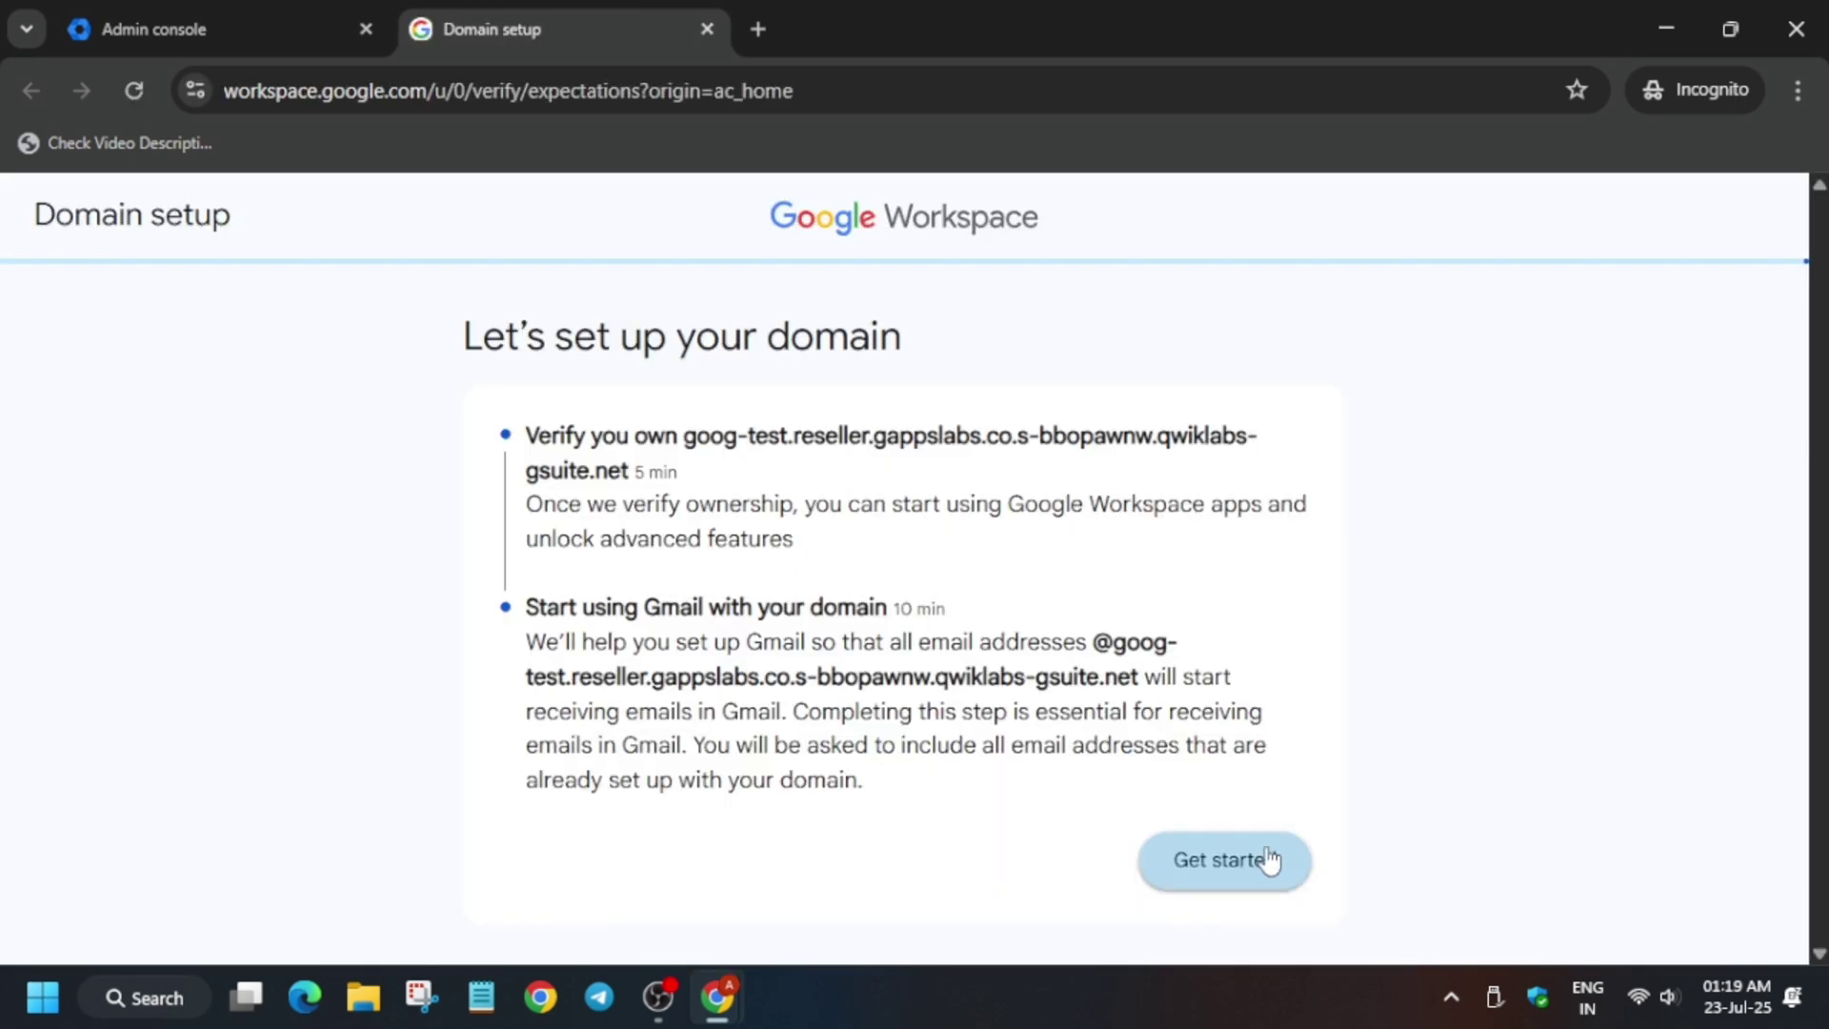
left_click(1264, 860)
scroll(1155, 796, "down", 1)
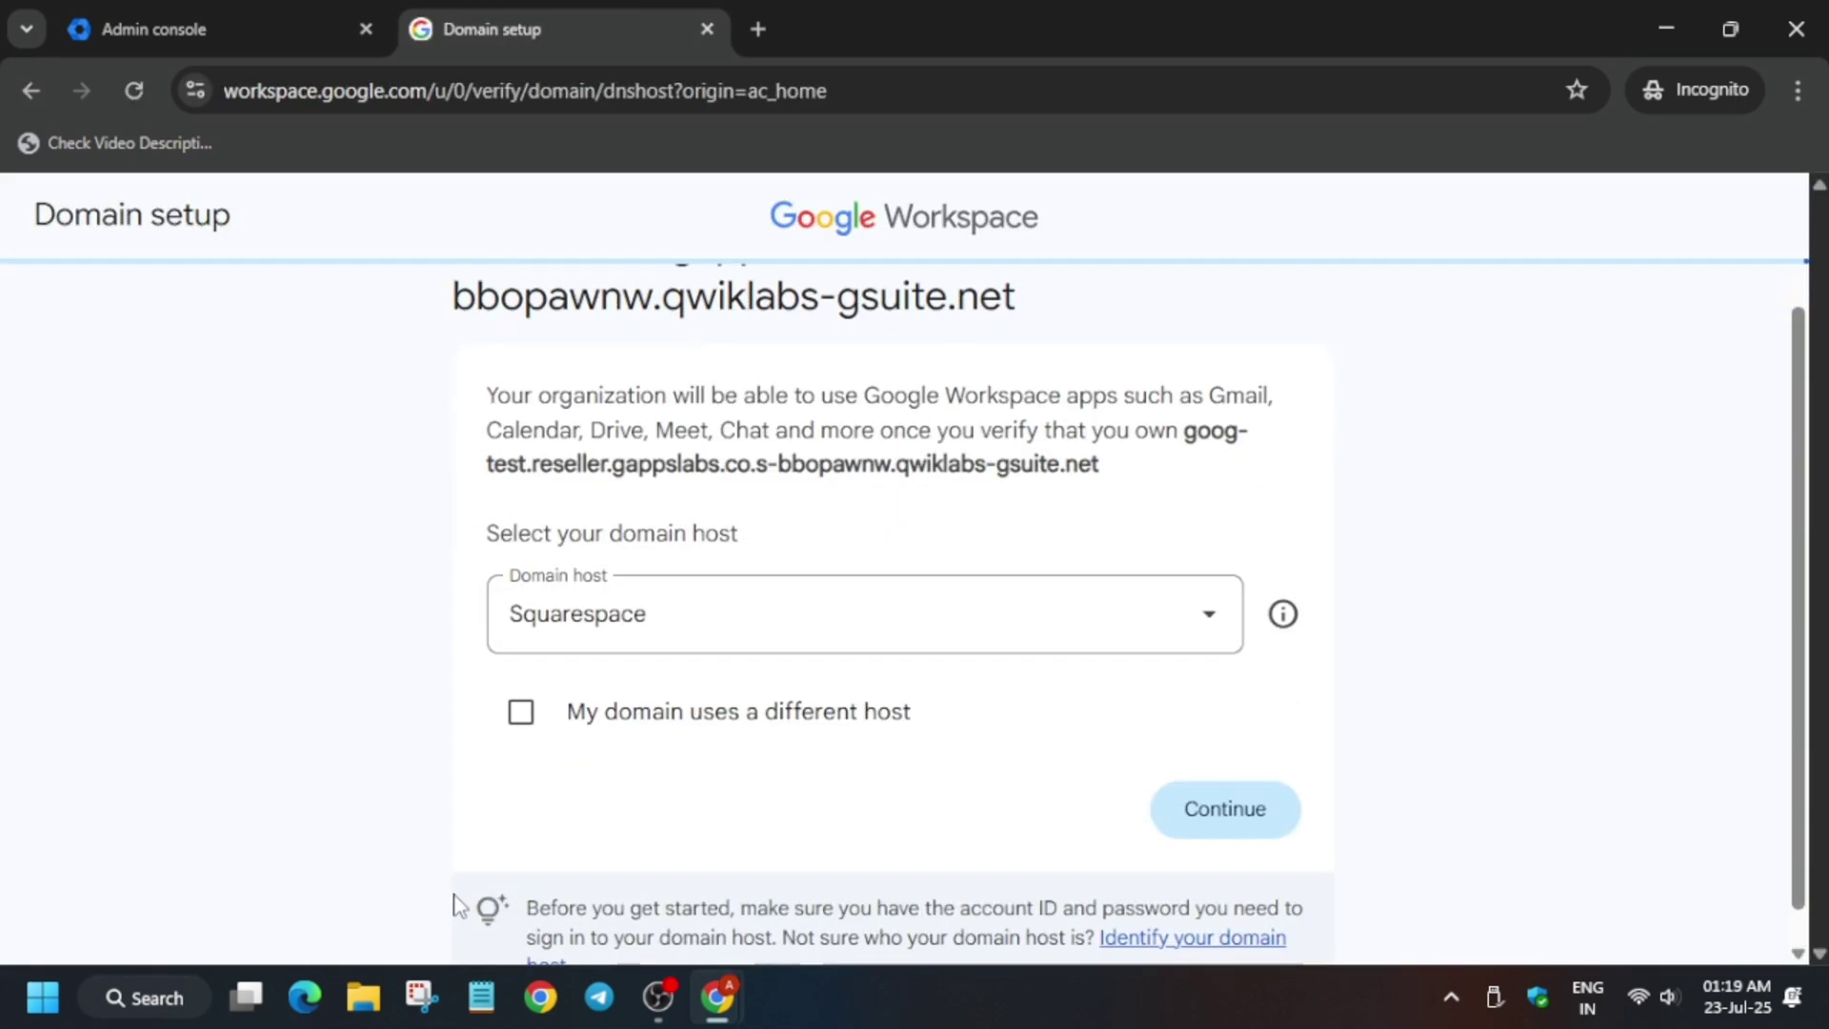
Verify the domain as using a different host, confirming the verification code was added.
left_click(520, 712)
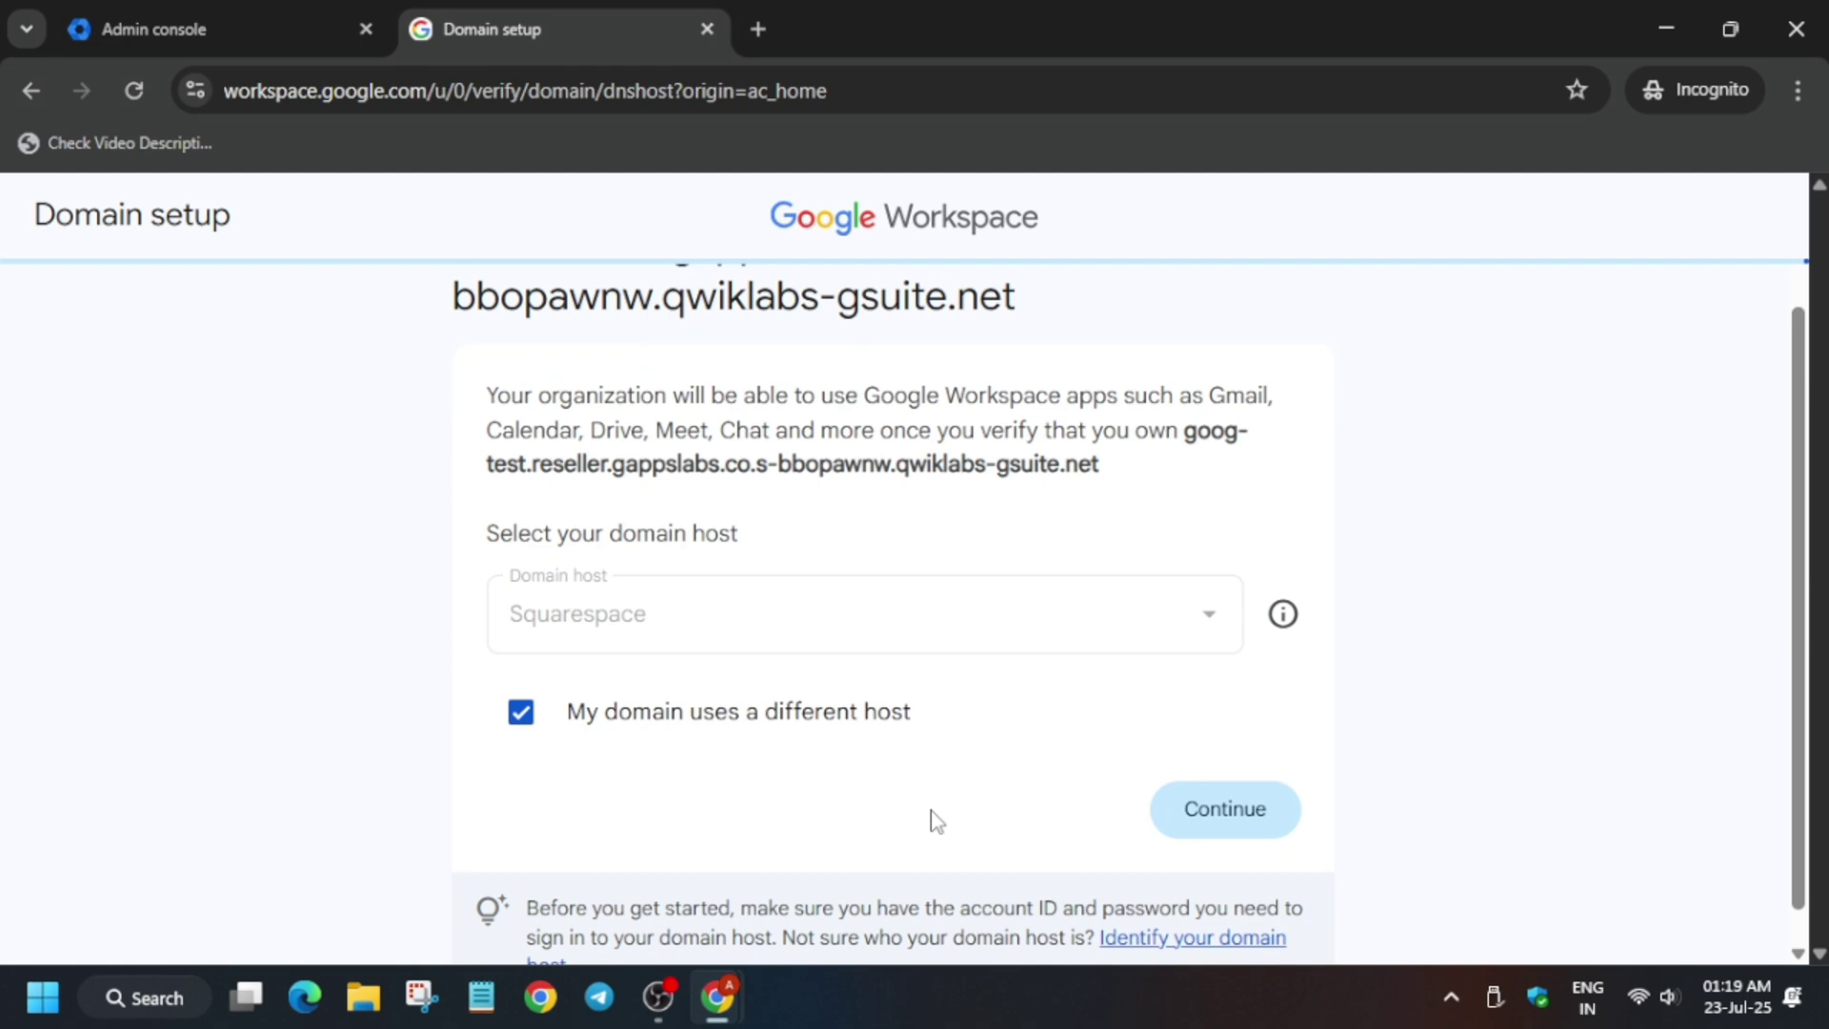
left_click(1232, 806)
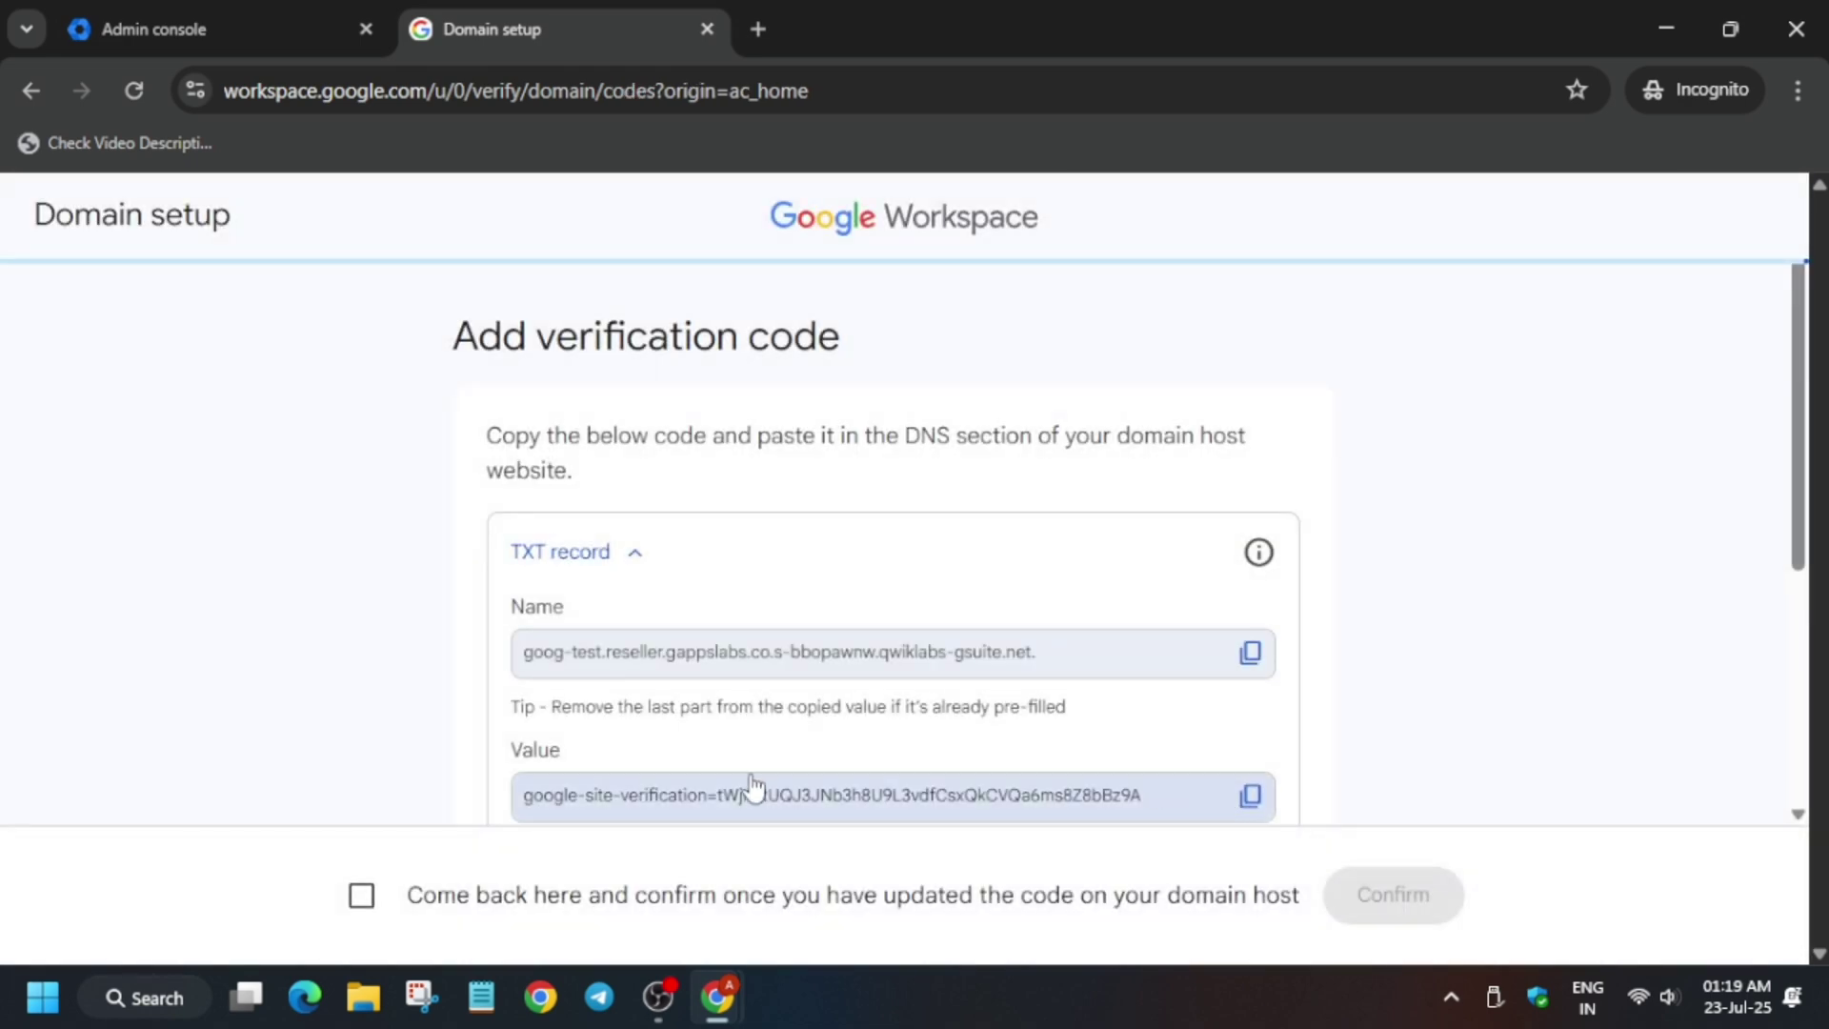
scroll(753, 787, "down", 4)
left_click(441, 895)
left_click(1360, 896)
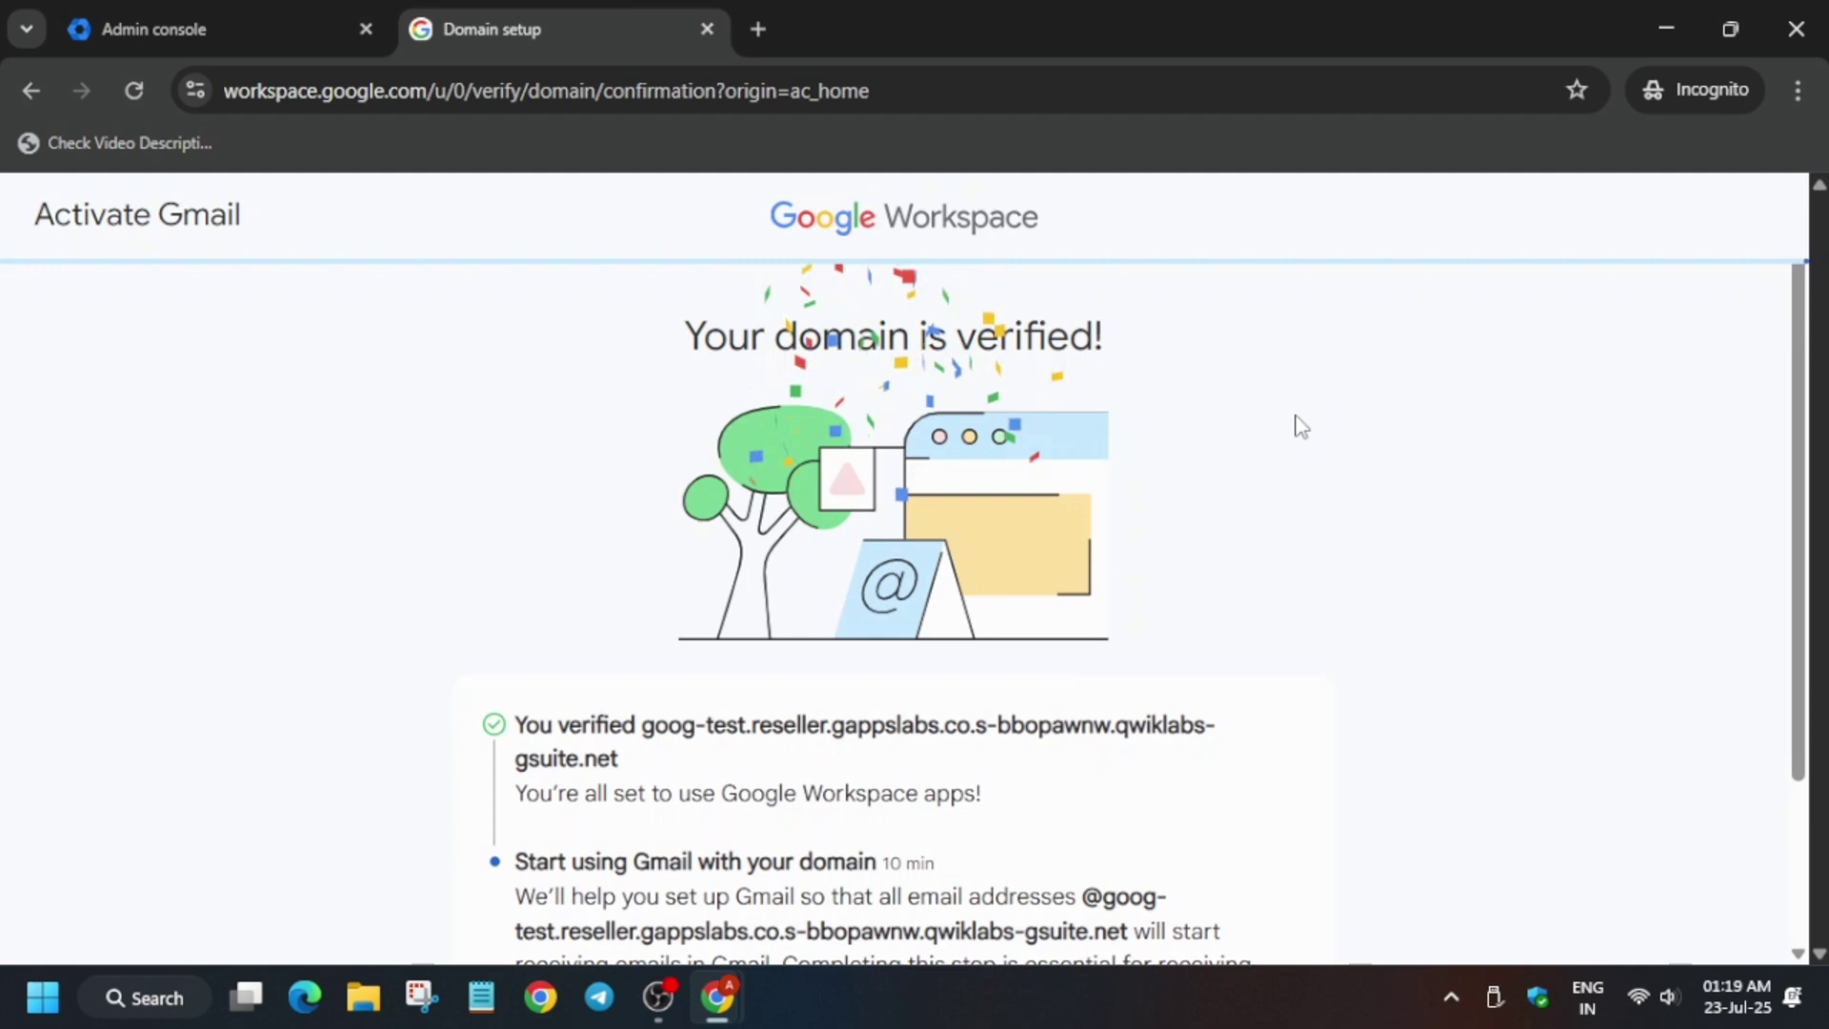
Close the domain setup tab, reload the Admin home and review Task 1 instructions.
left_click(708, 30)
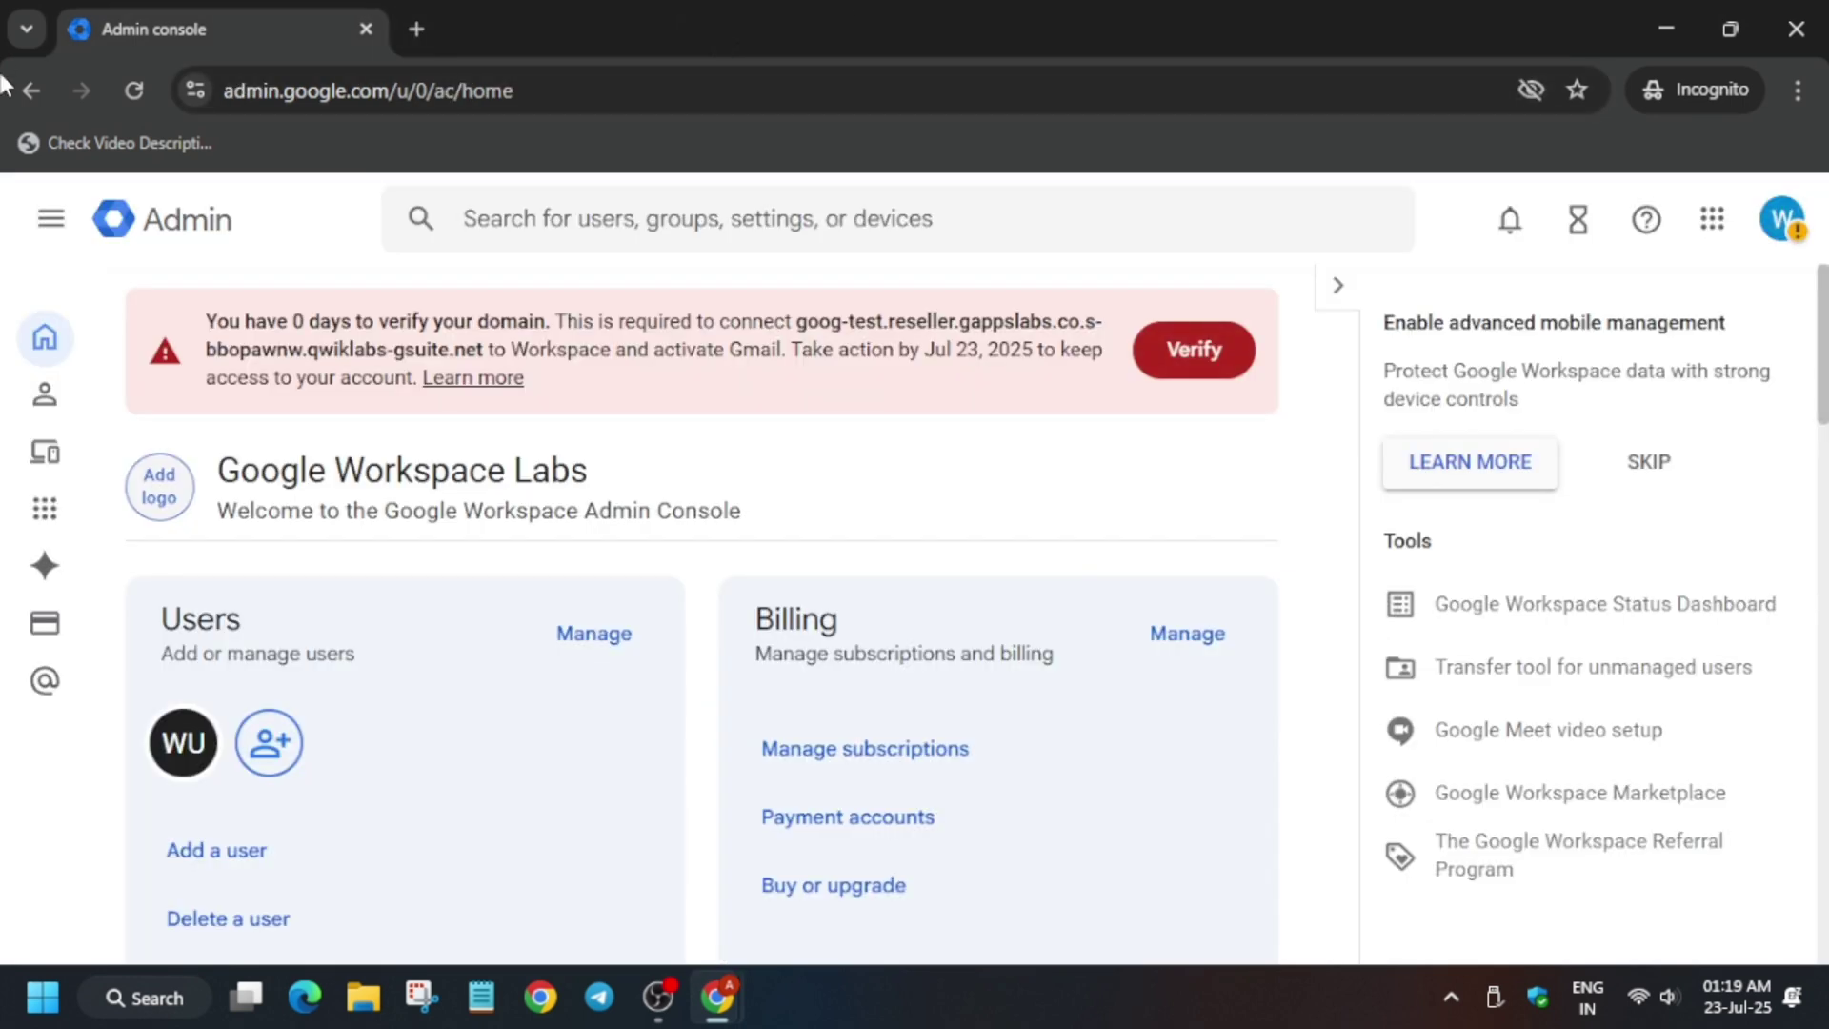
left_click(143, 93)
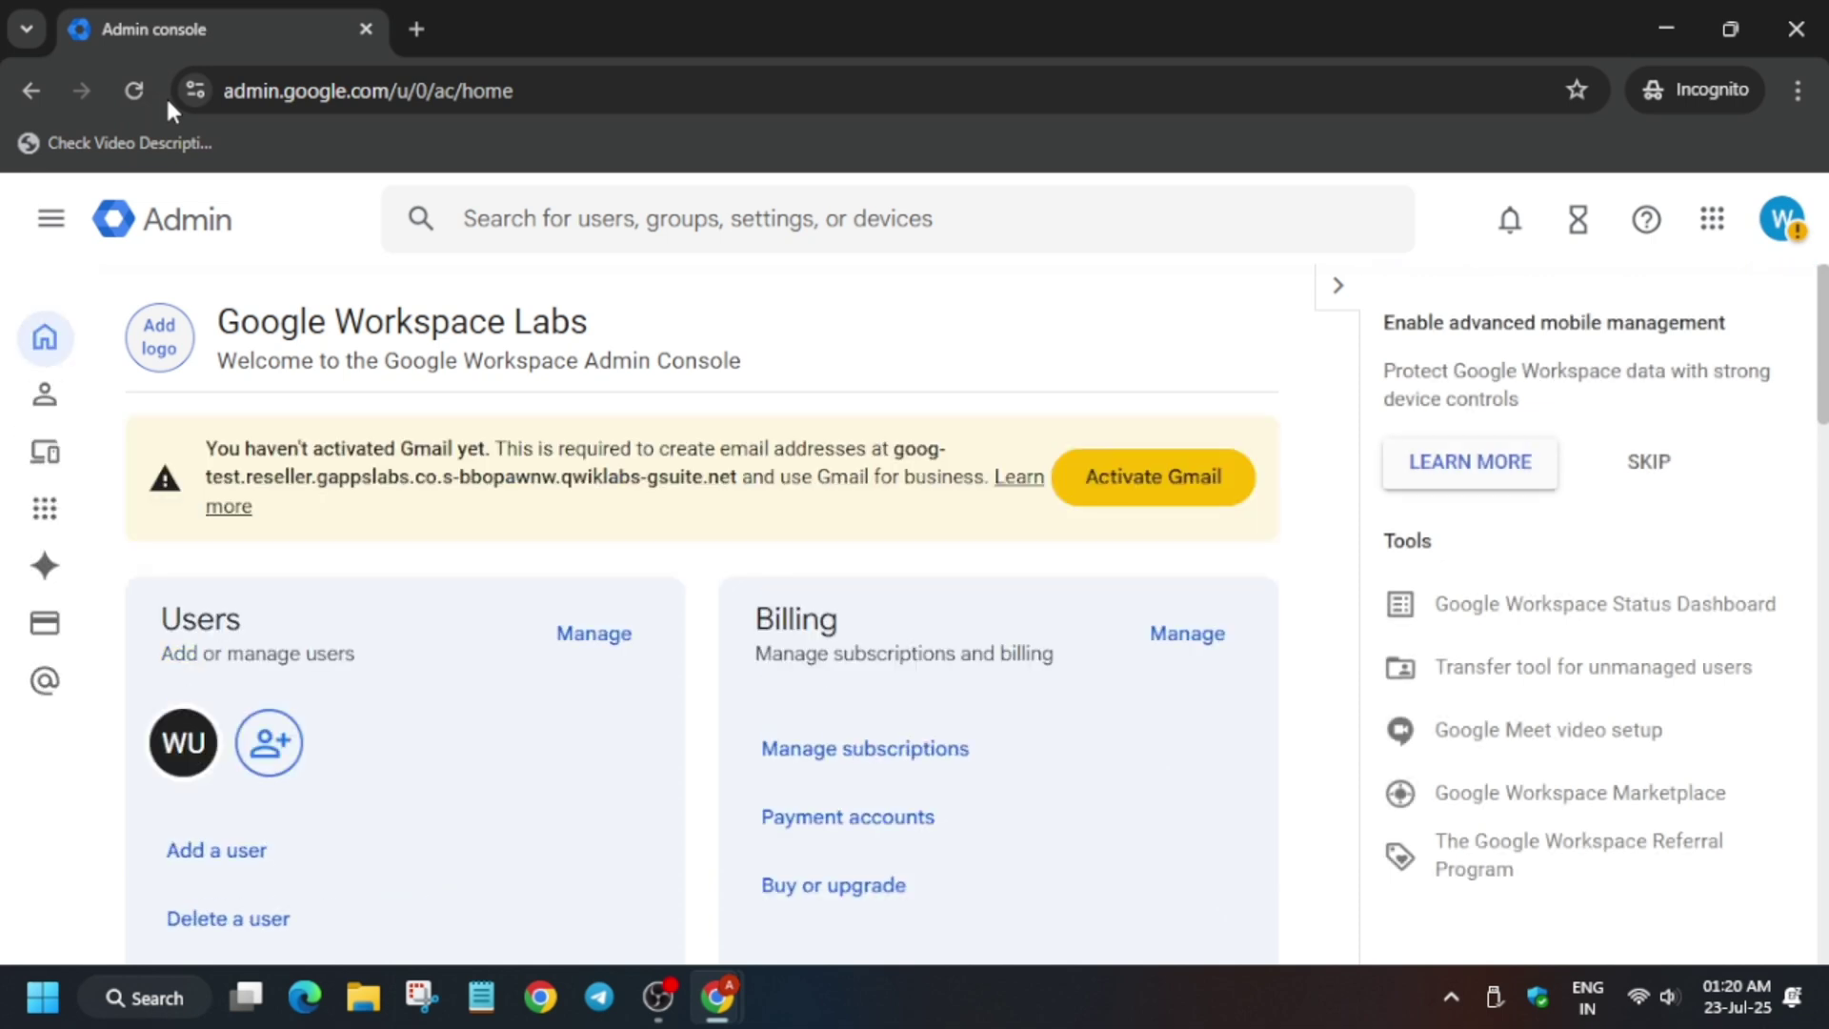
key("alt+Tab")
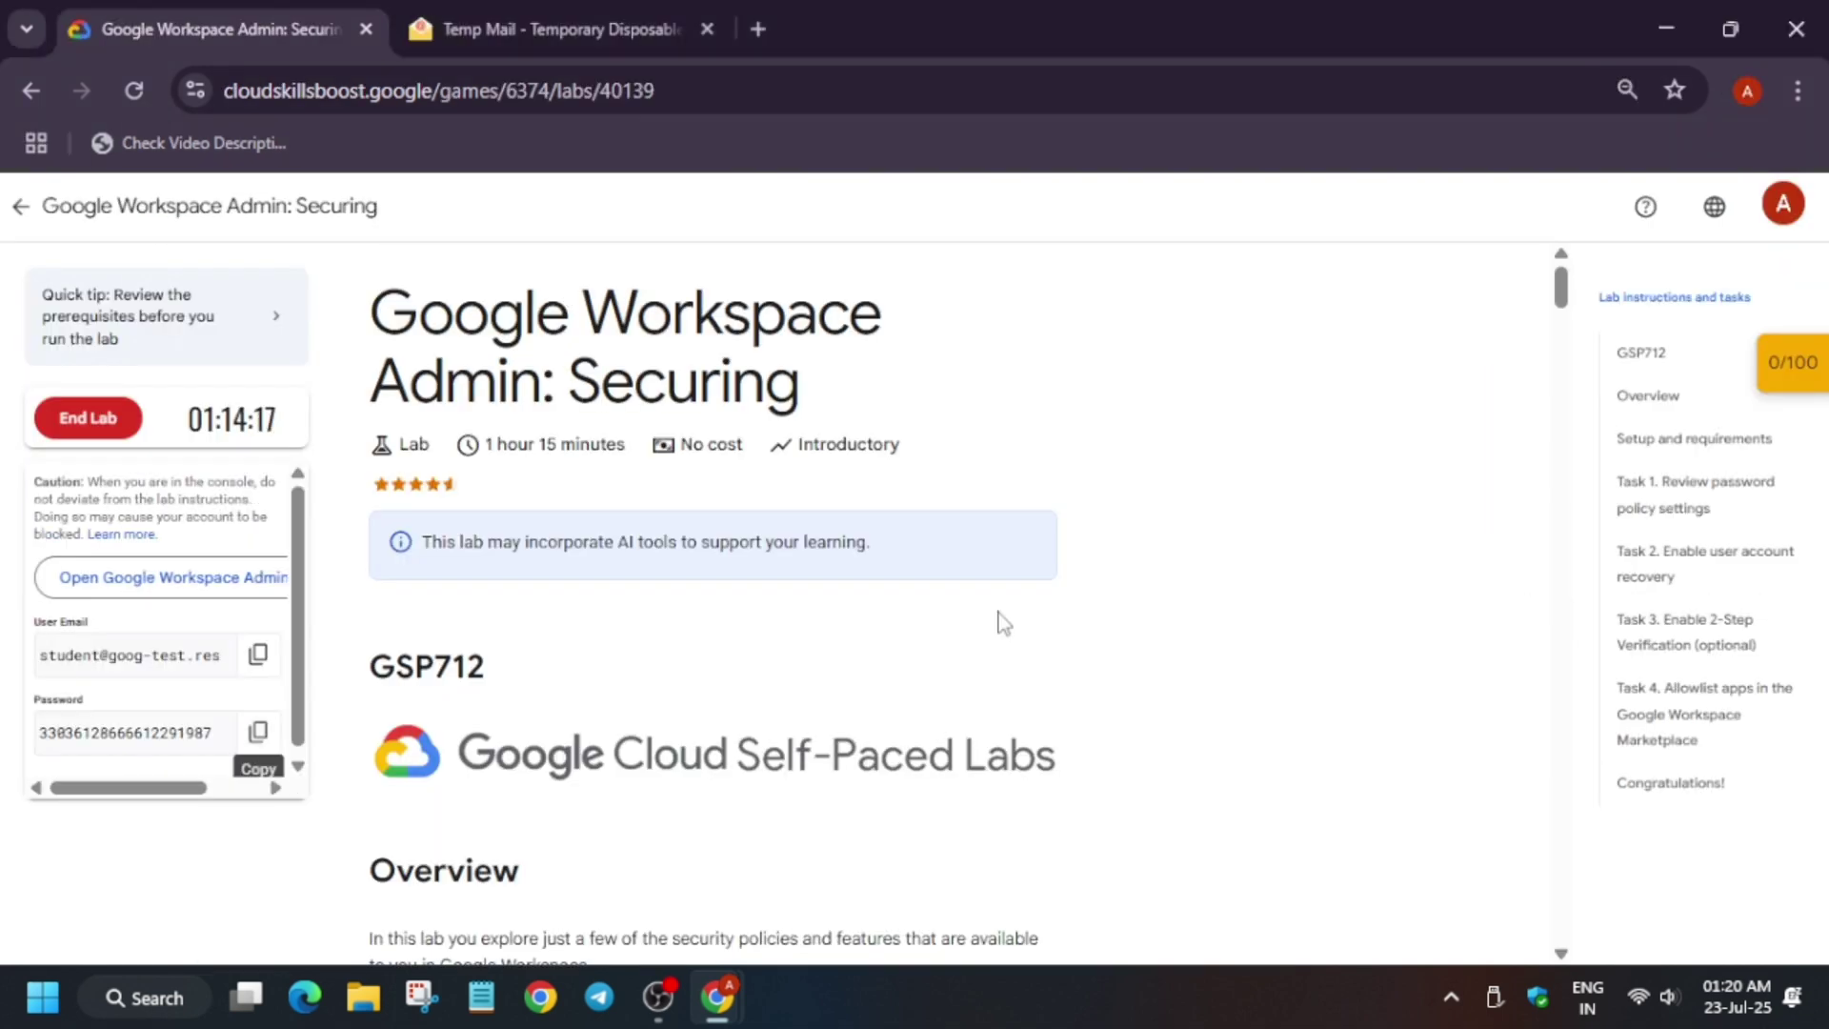
left_click(1705, 473)
scroll(837, 476, "up", 5)
scroll(840, 502, "down", 10)
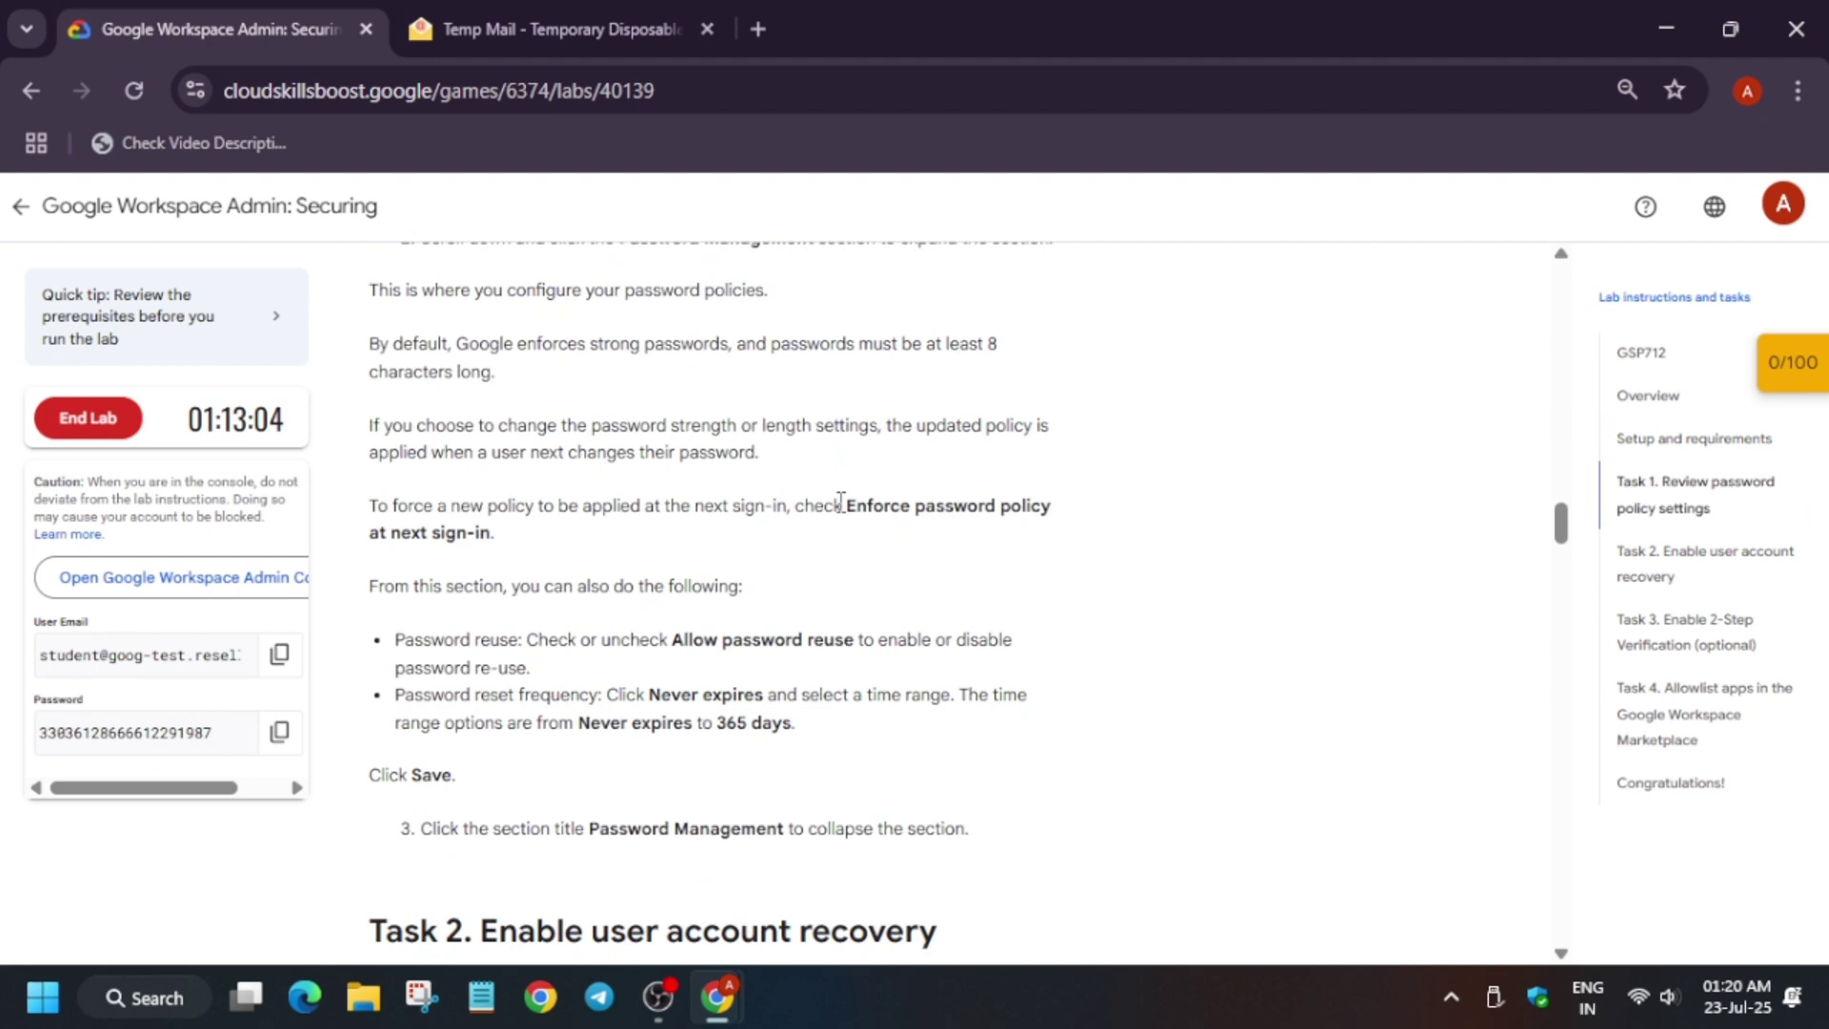
scroll(767, 512, "up", 3)
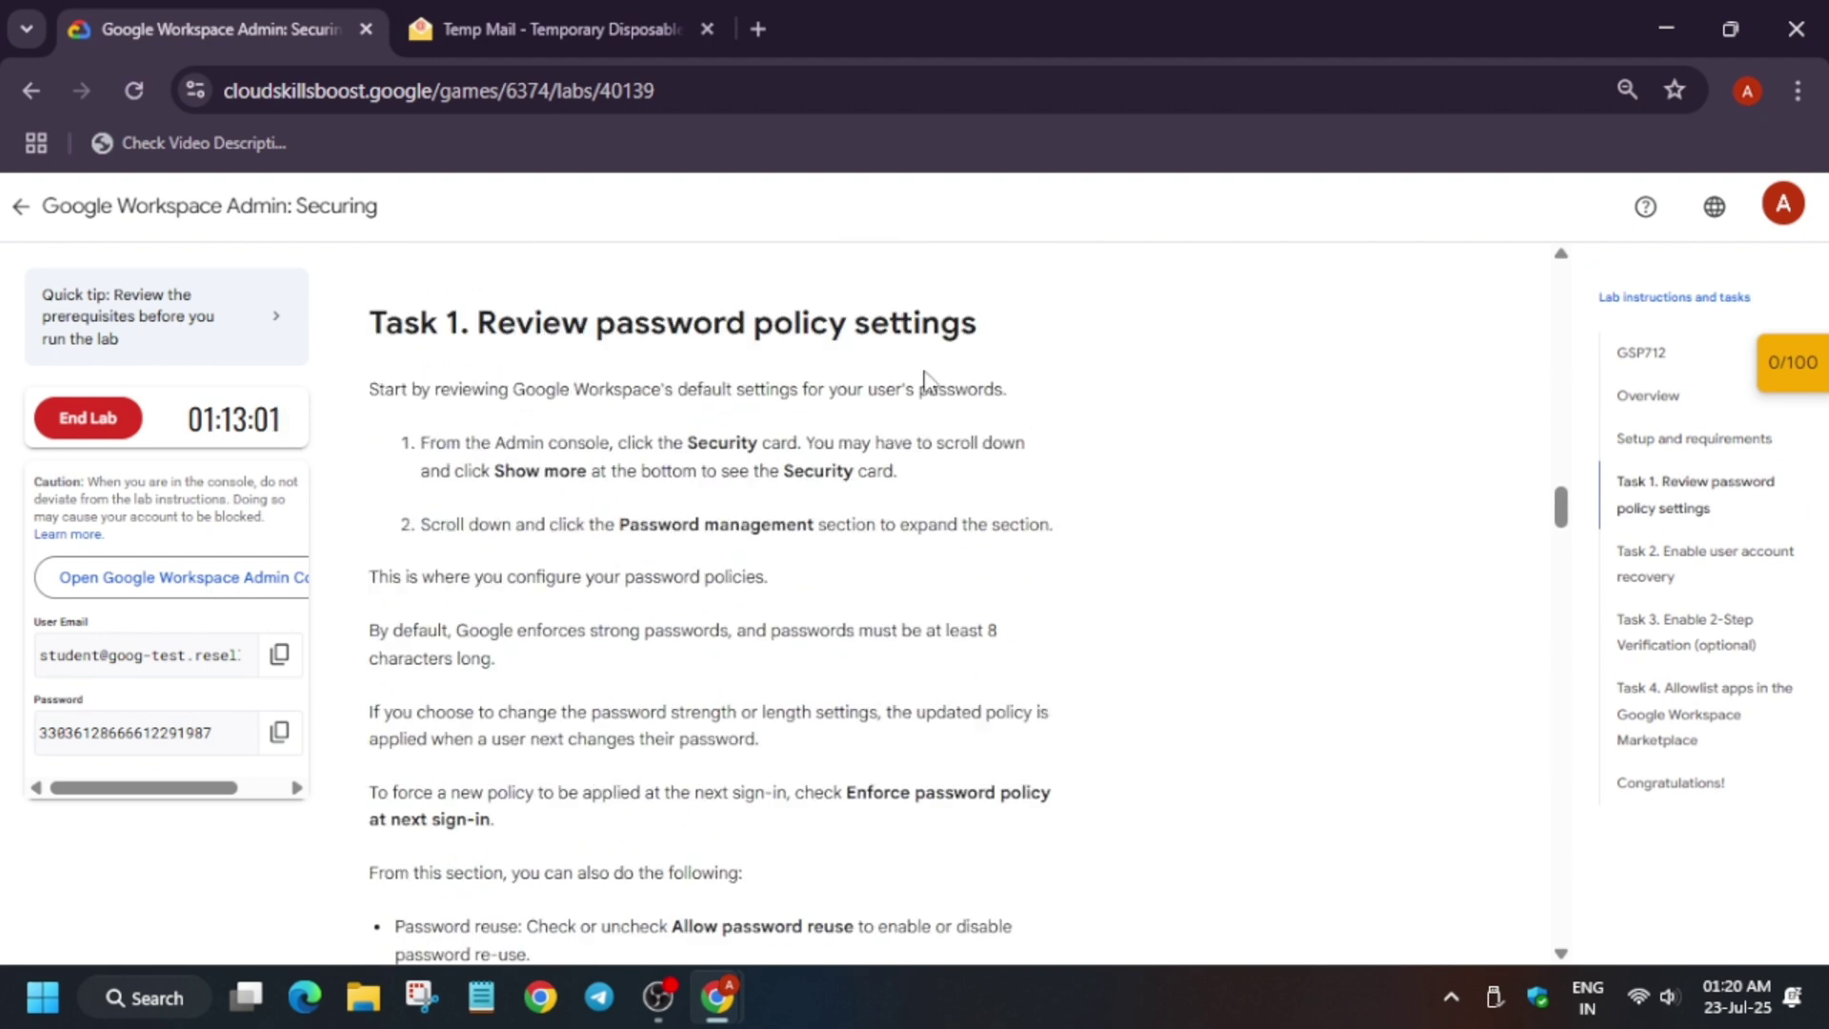
key("alt+Tab")
Navigate via Show more and Security to the Security settings overview.
left_click(50, 221)
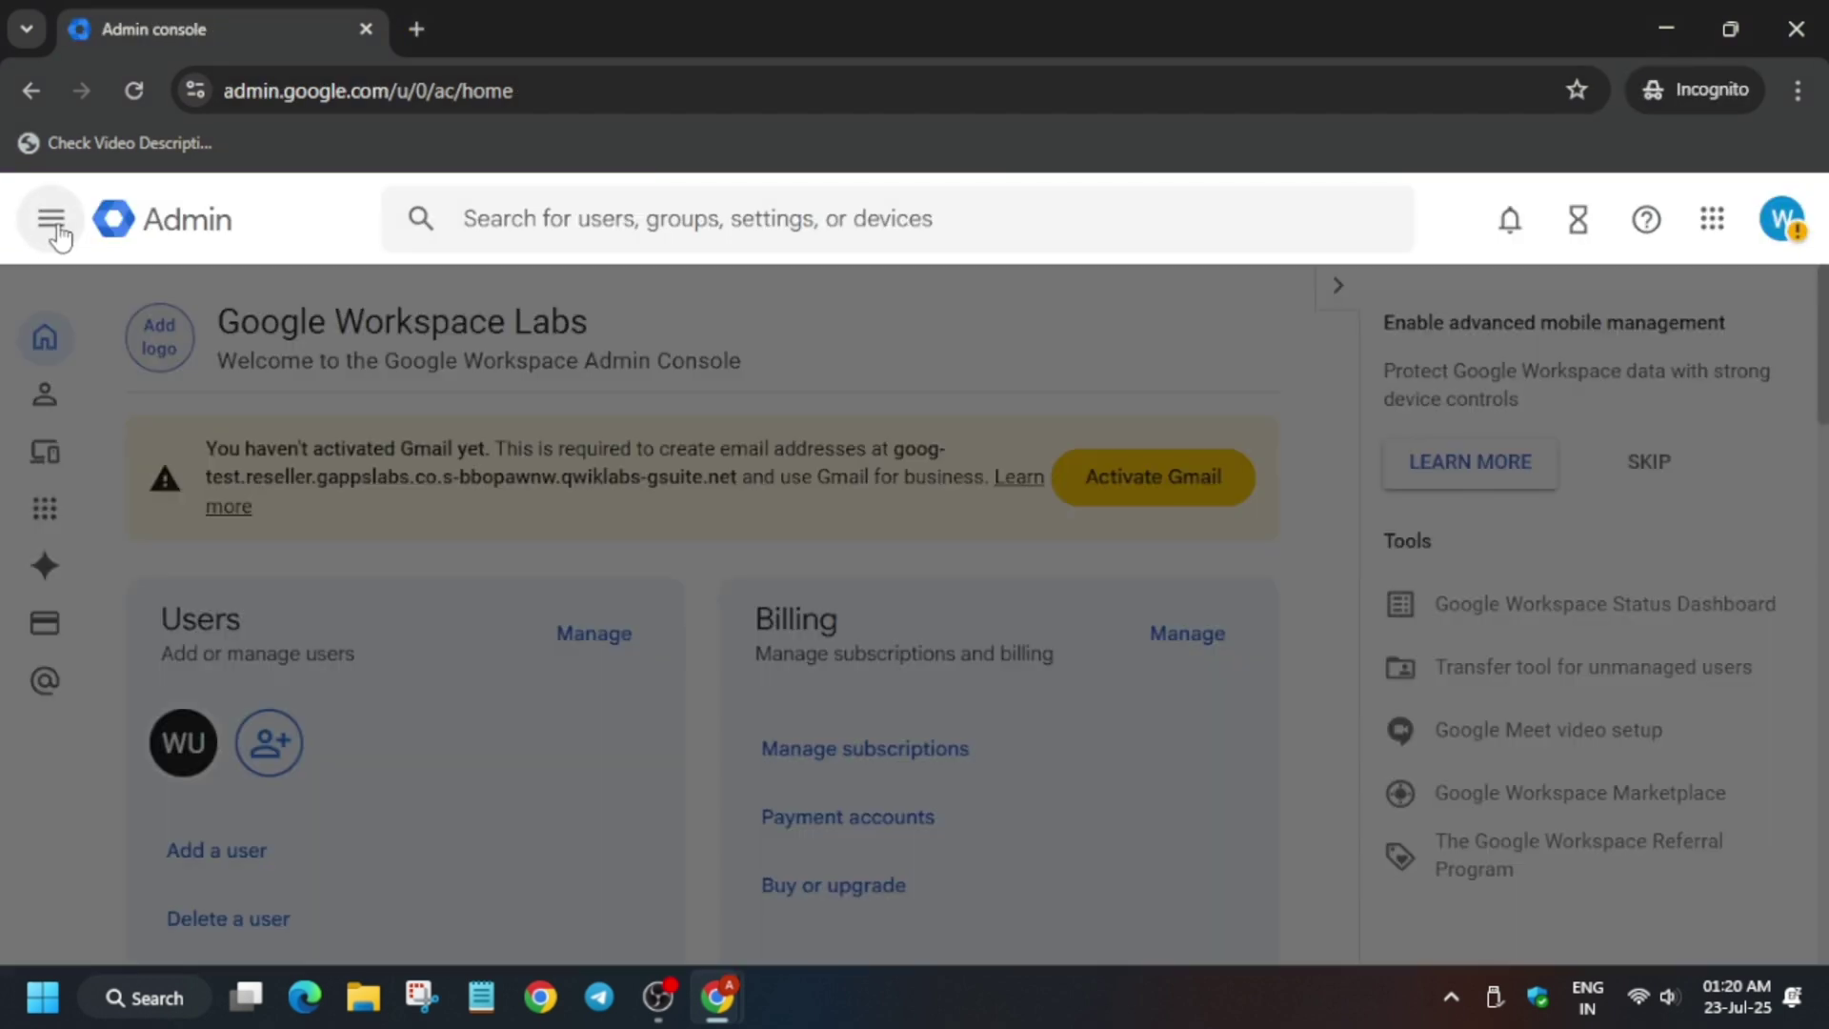
scroll(127, 805, "down", 1)
left_click(160, 672)
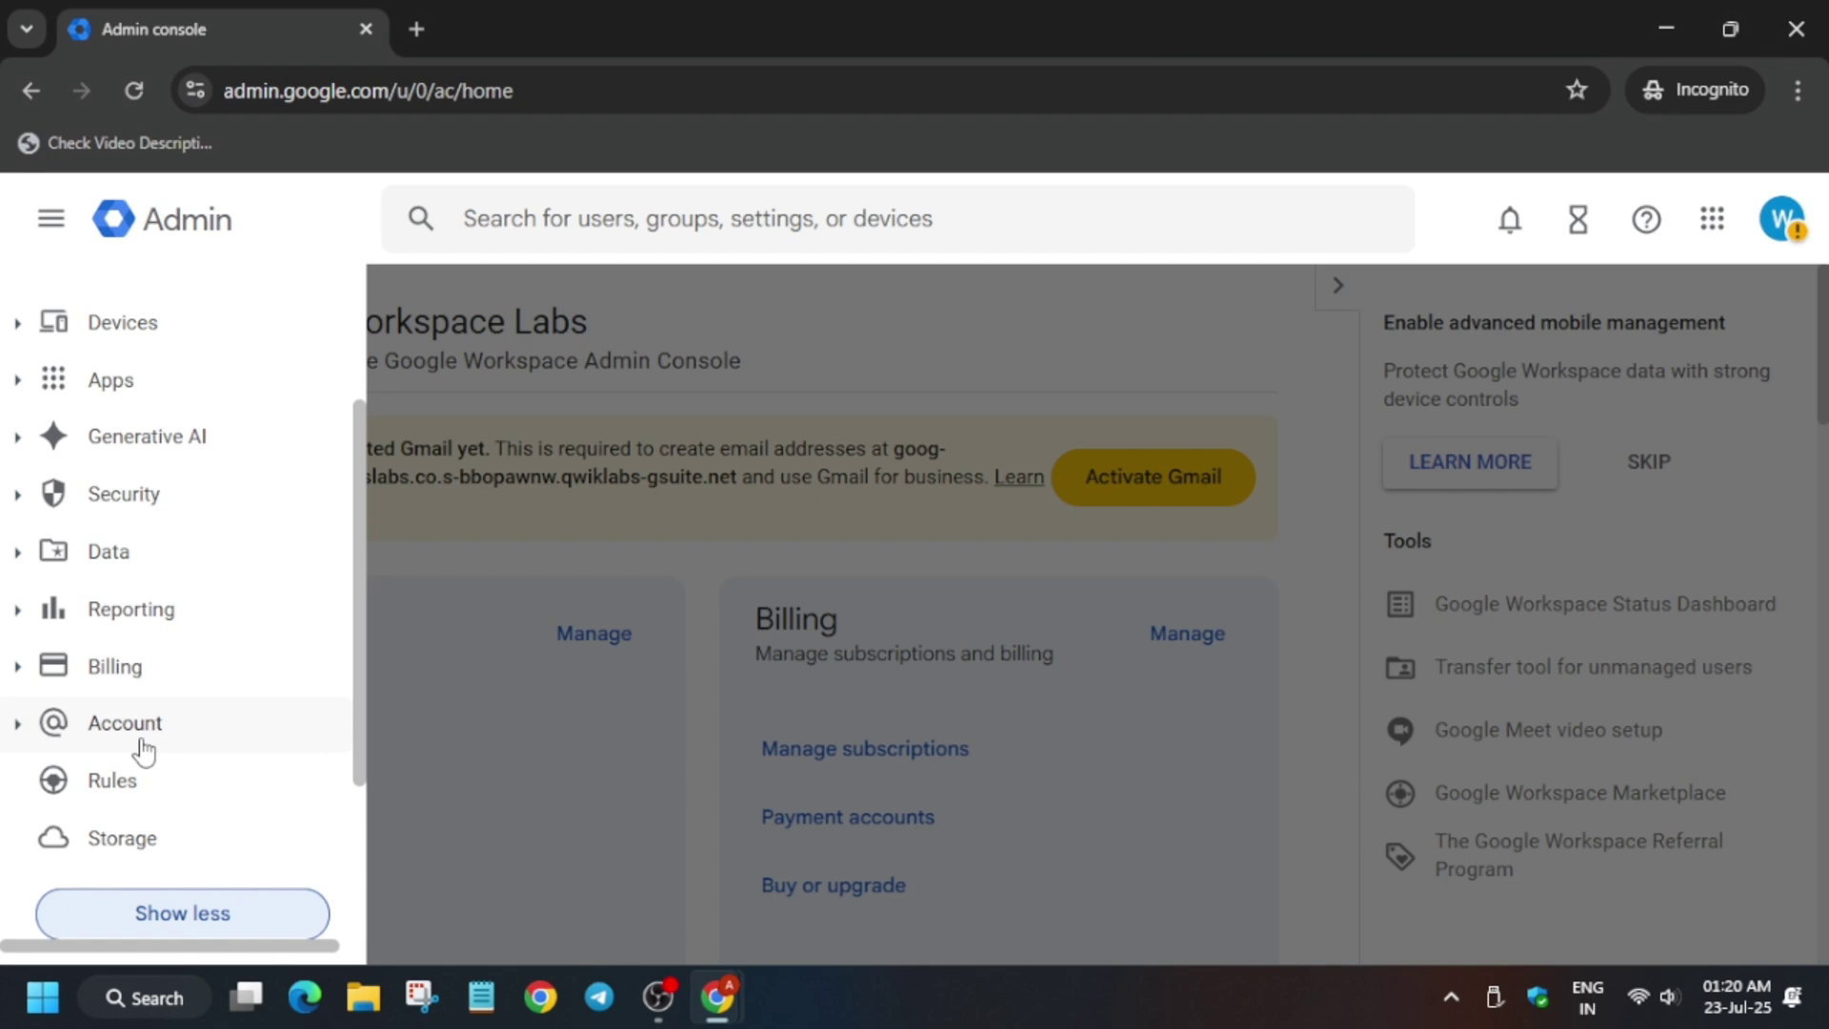
scroll(139, 747, "down", 3)
scroll(139, 747, "up", 5)
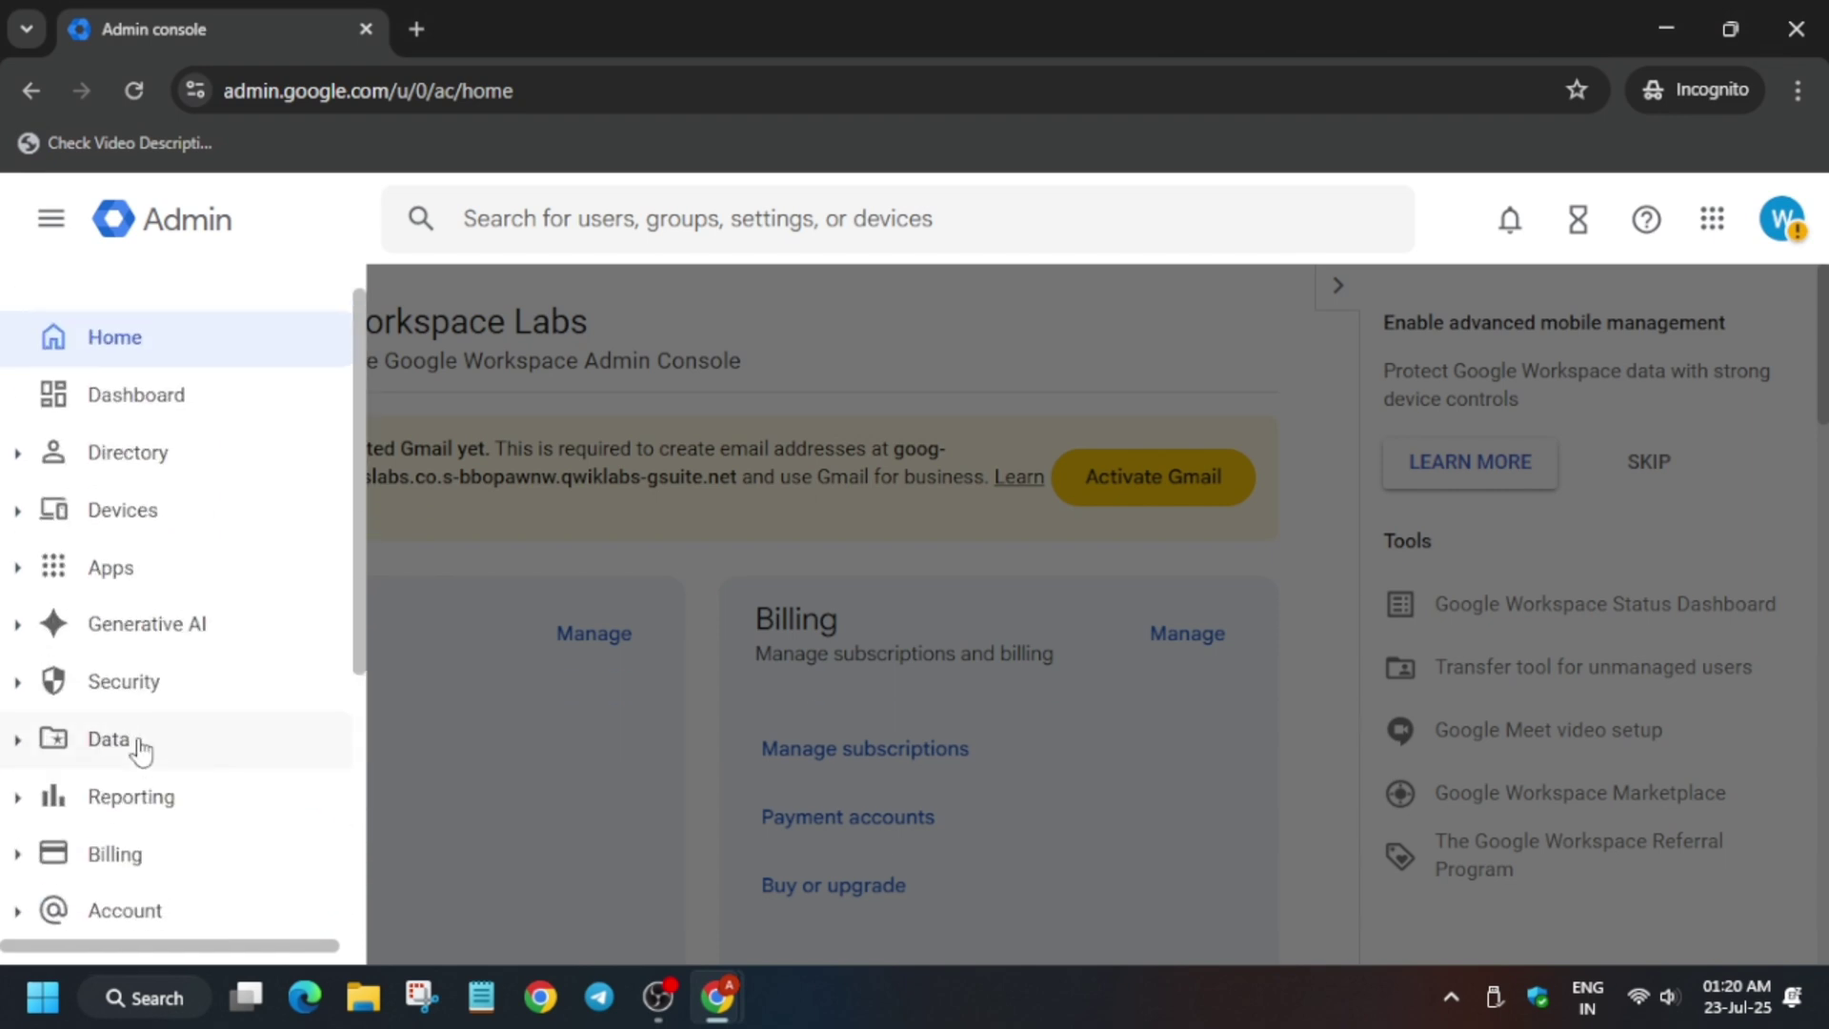
left_click(143, 687)
left_click(142, 740)
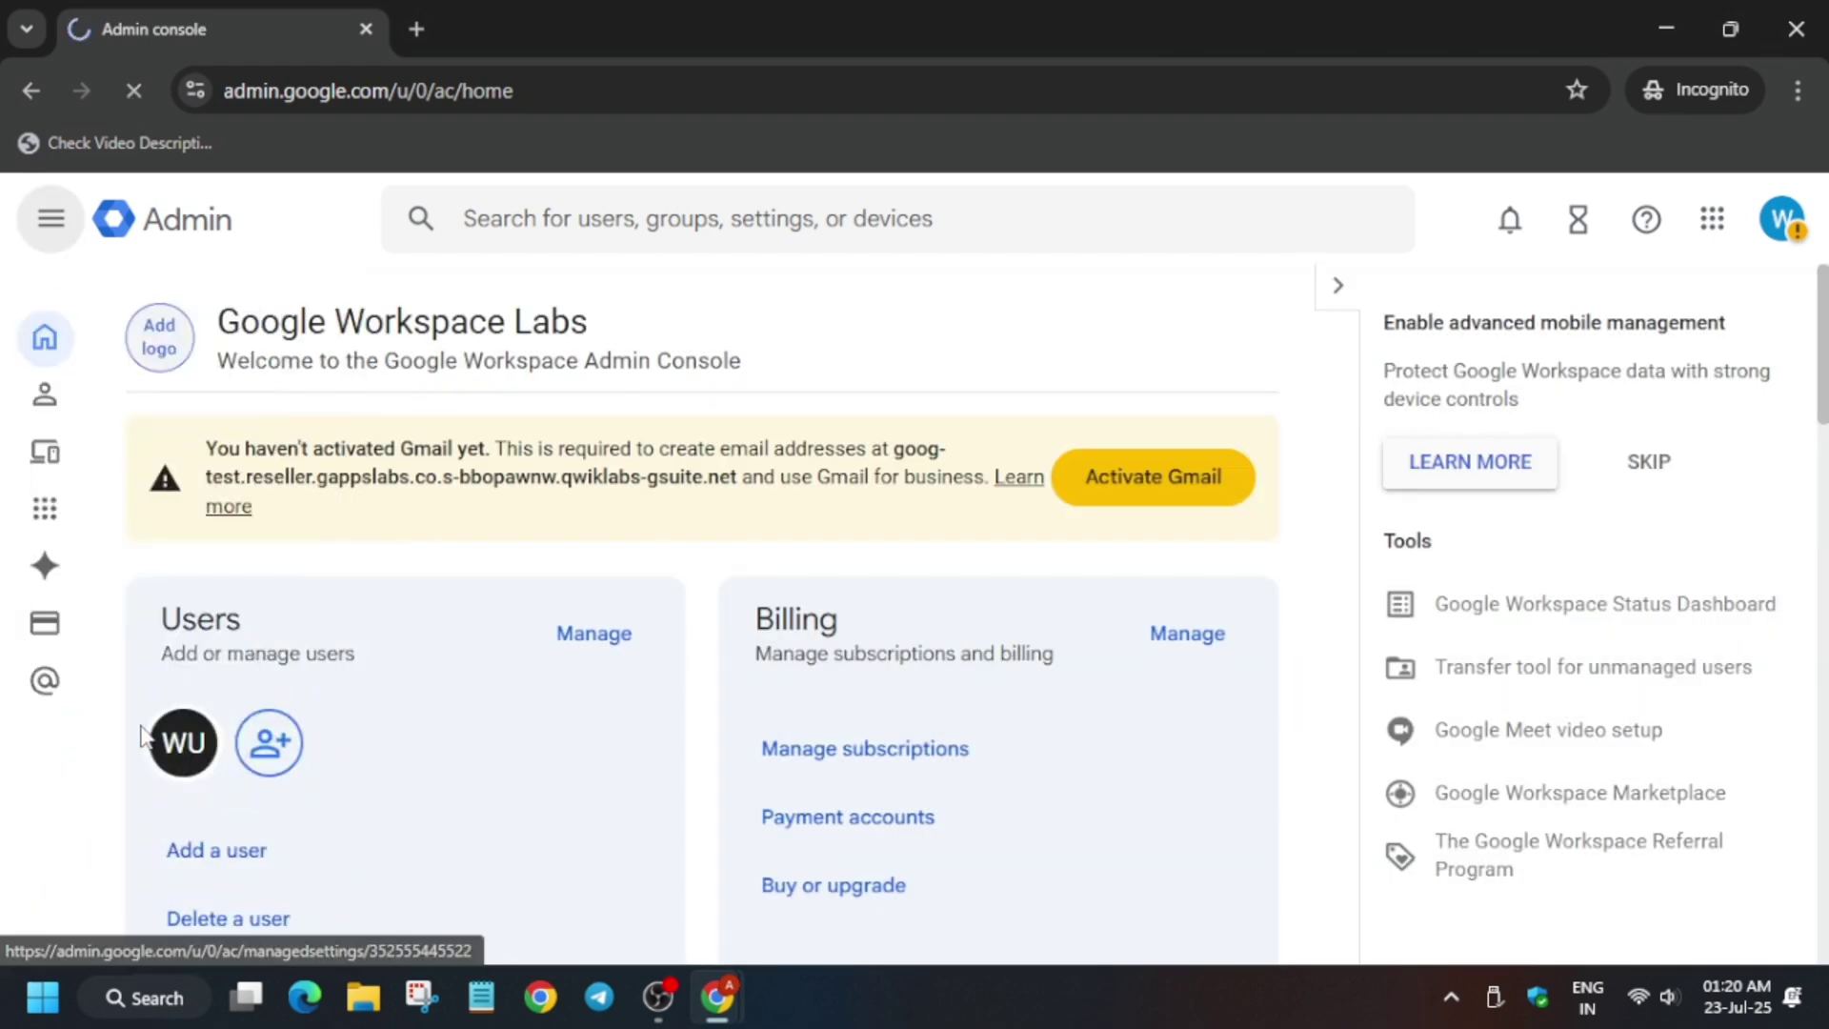
Highlight the Password management step in the lab instructions.
key("alt+Tab")
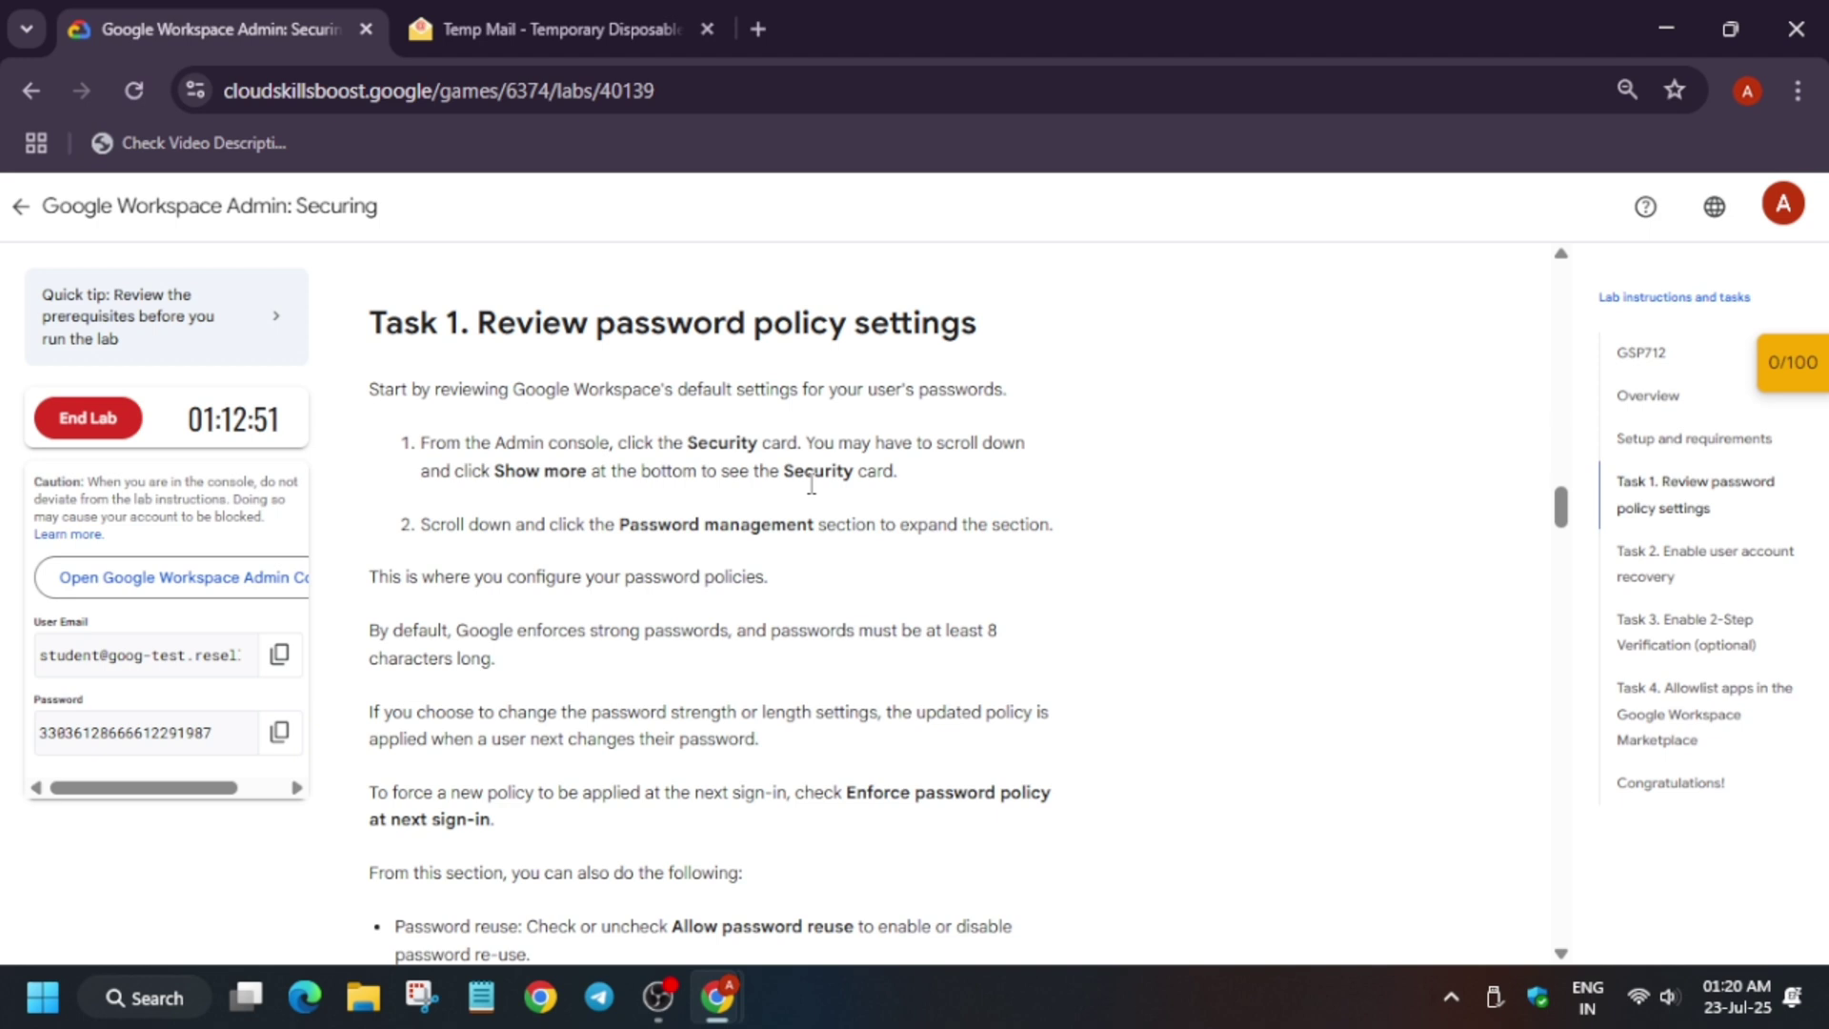
left_click_drag(621, 524, 818, 526)
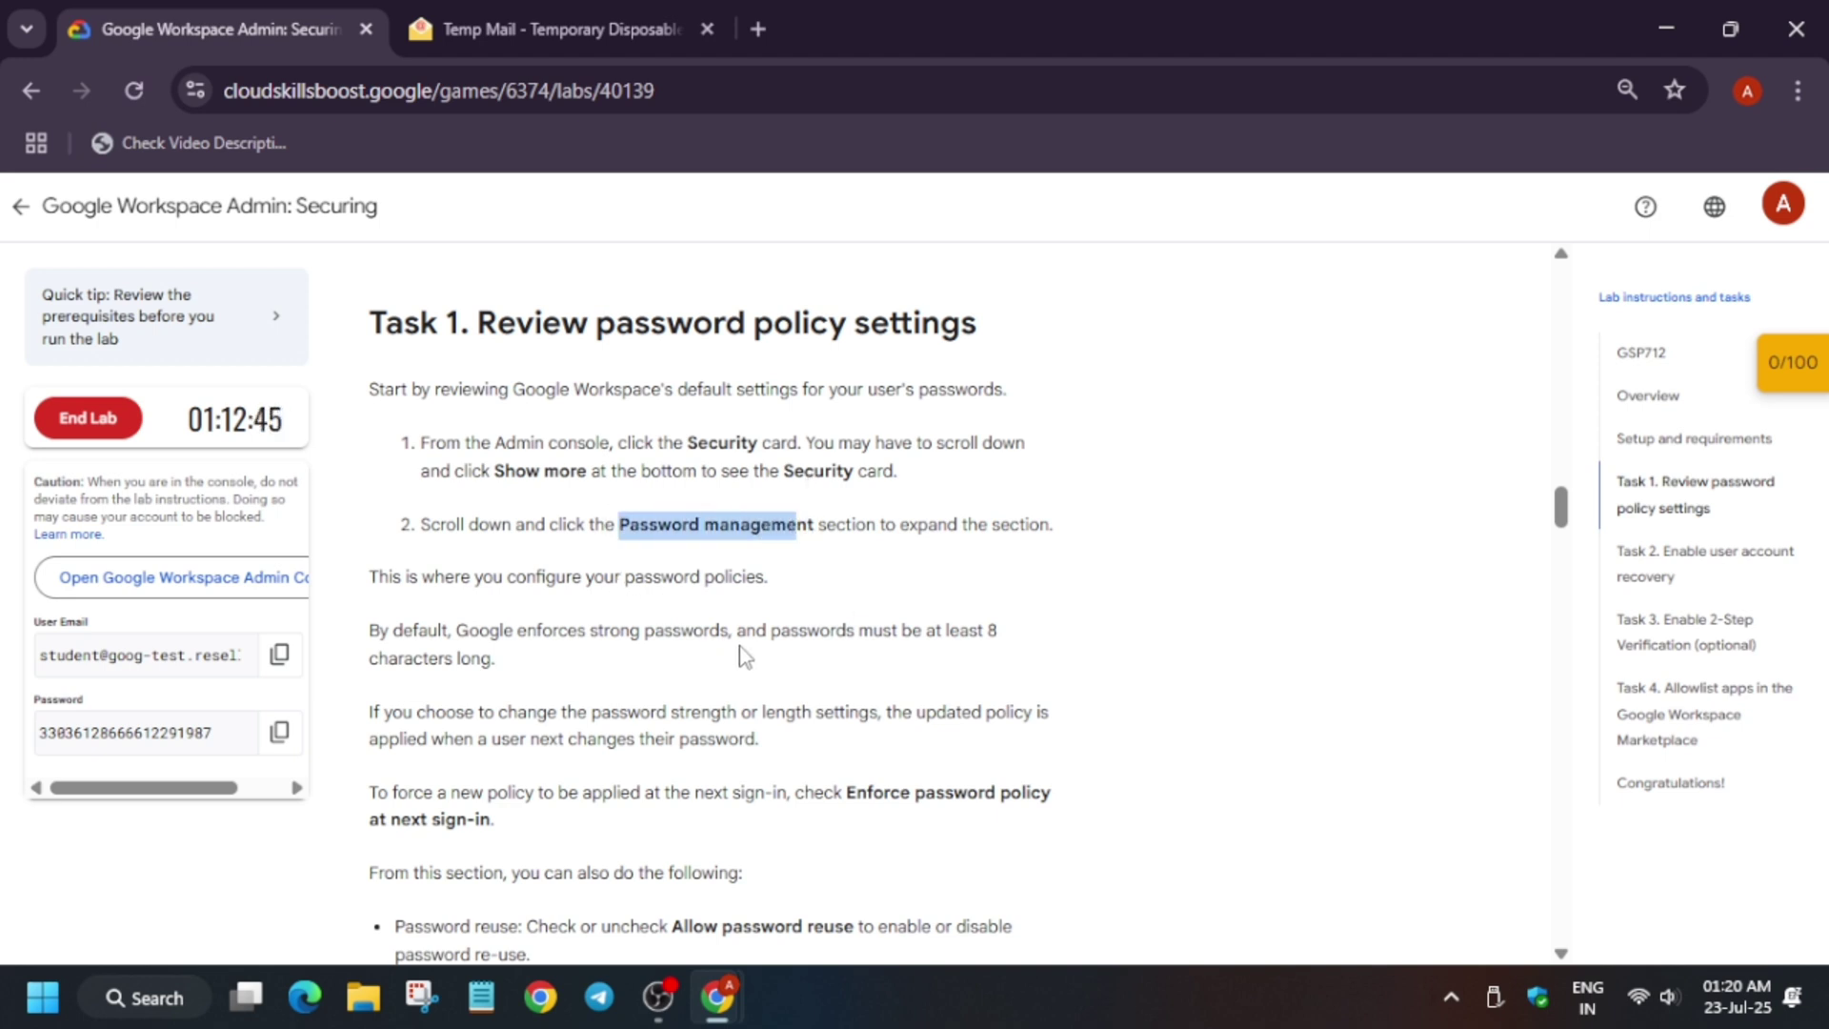
scroll(742, 652, "down", 3)
Scroll through the Security page and check it against the lab instructions.
key("alt+Tab")
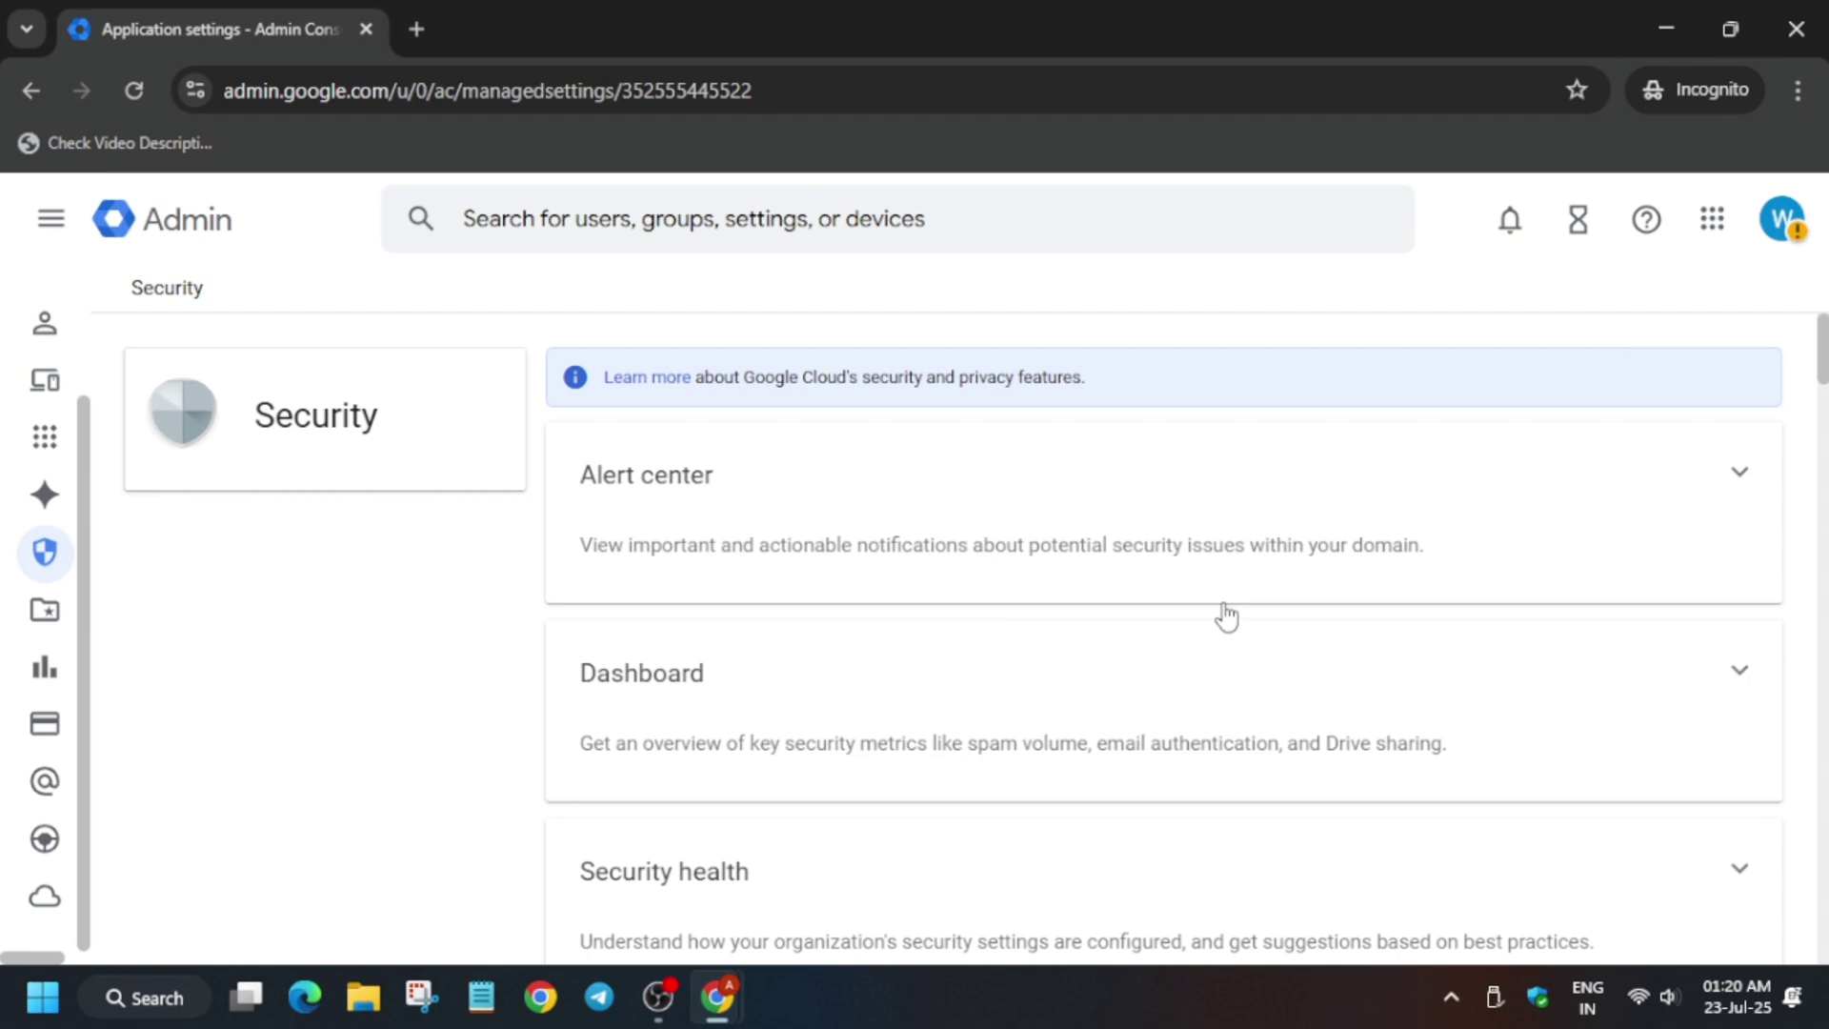
scroll(1226, 617, "down", 15)
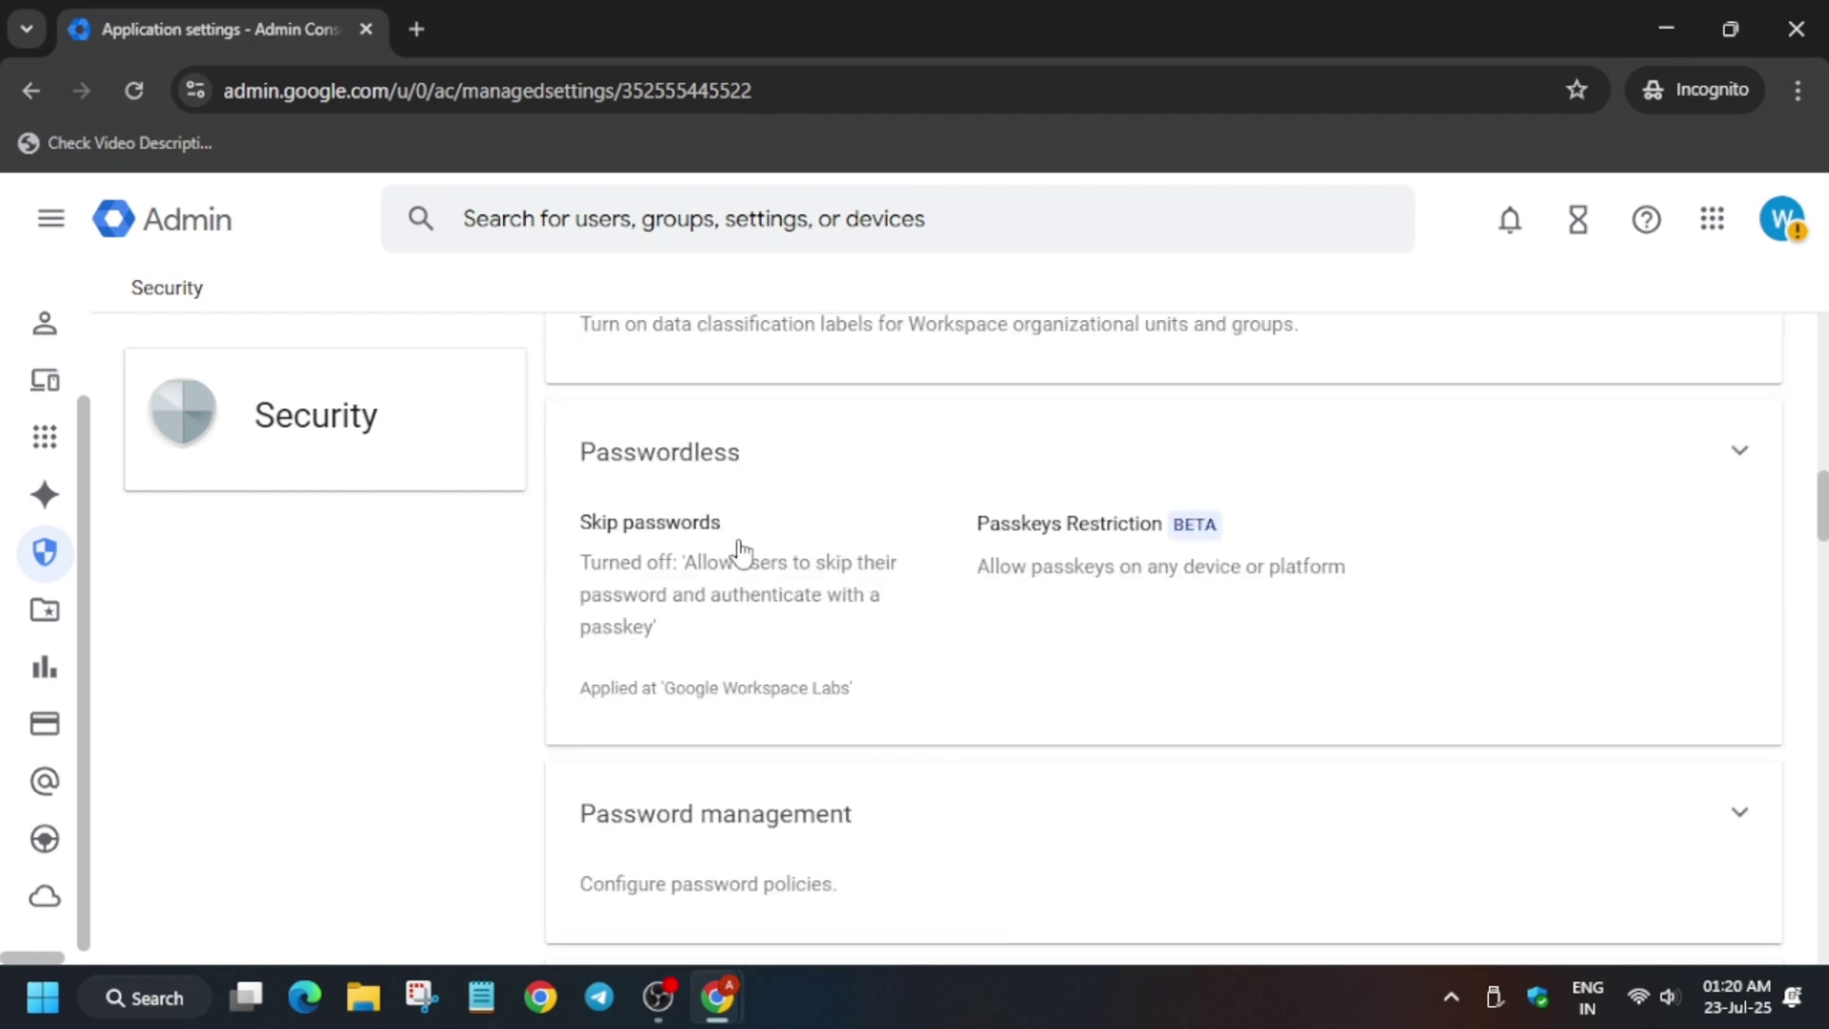
scroll(740, 553, "down", 15)
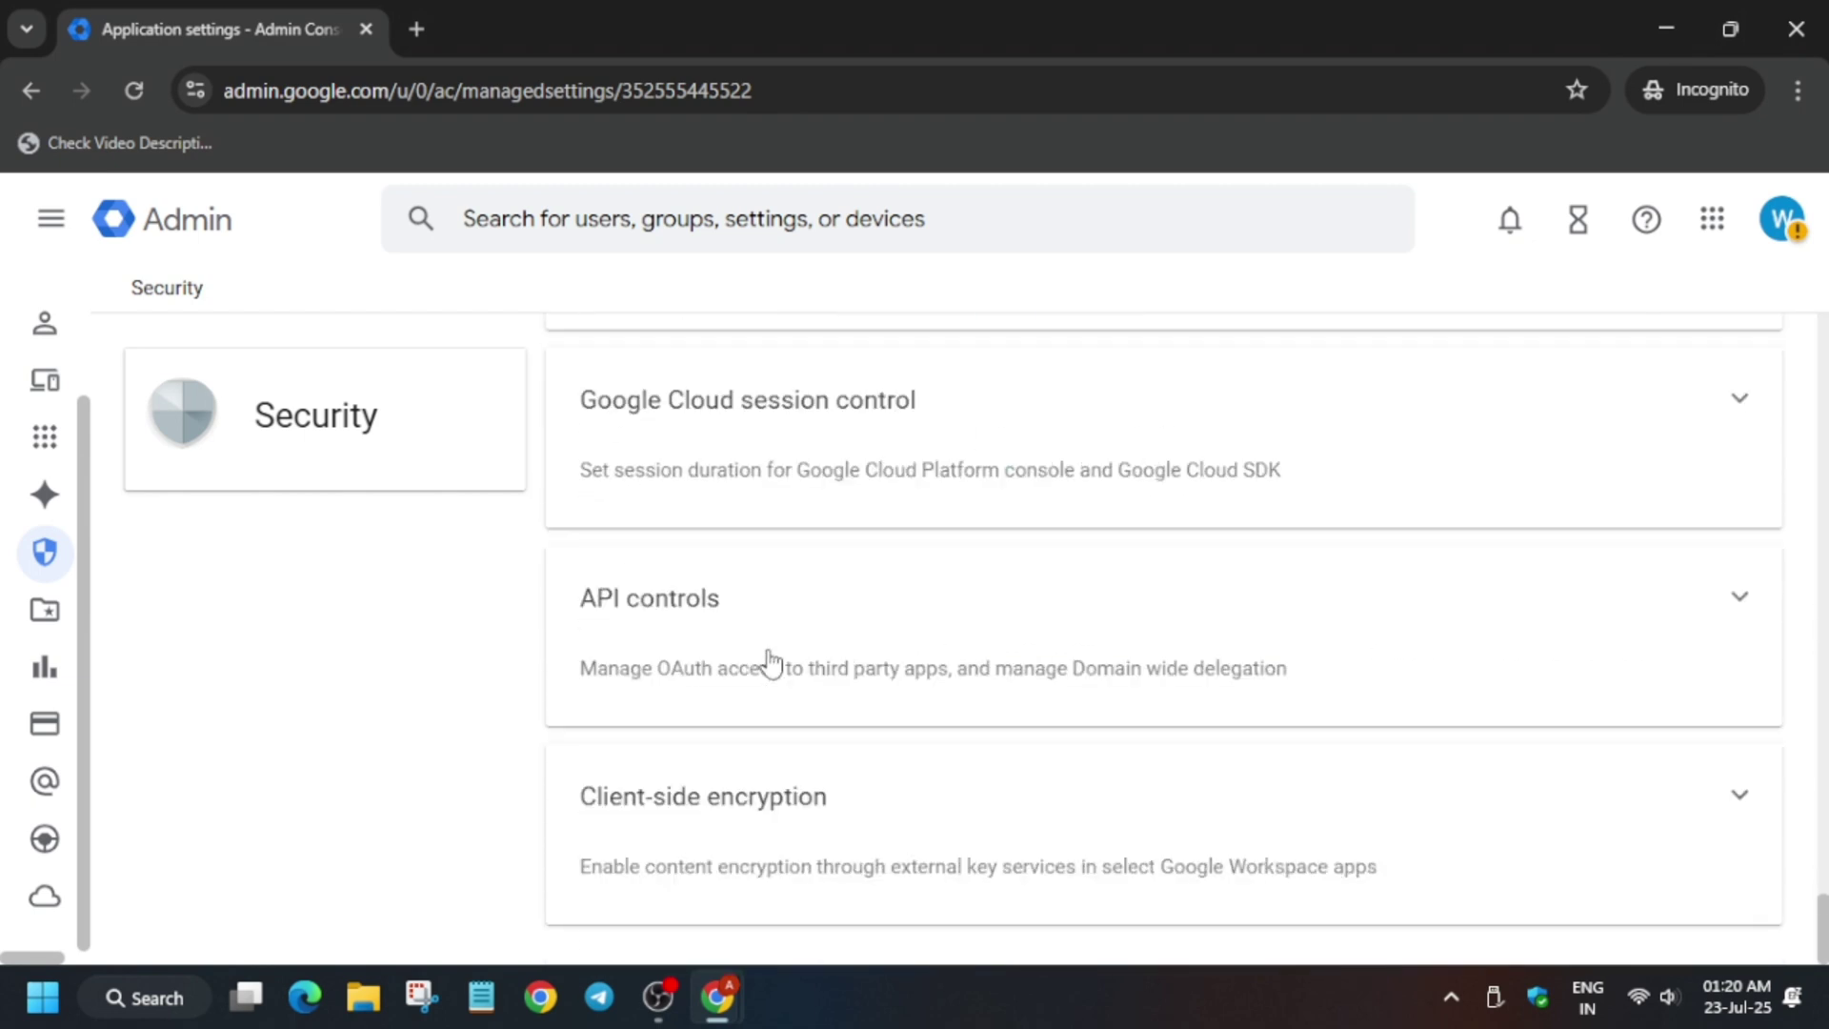
scroll(930, 586, "up", 15)
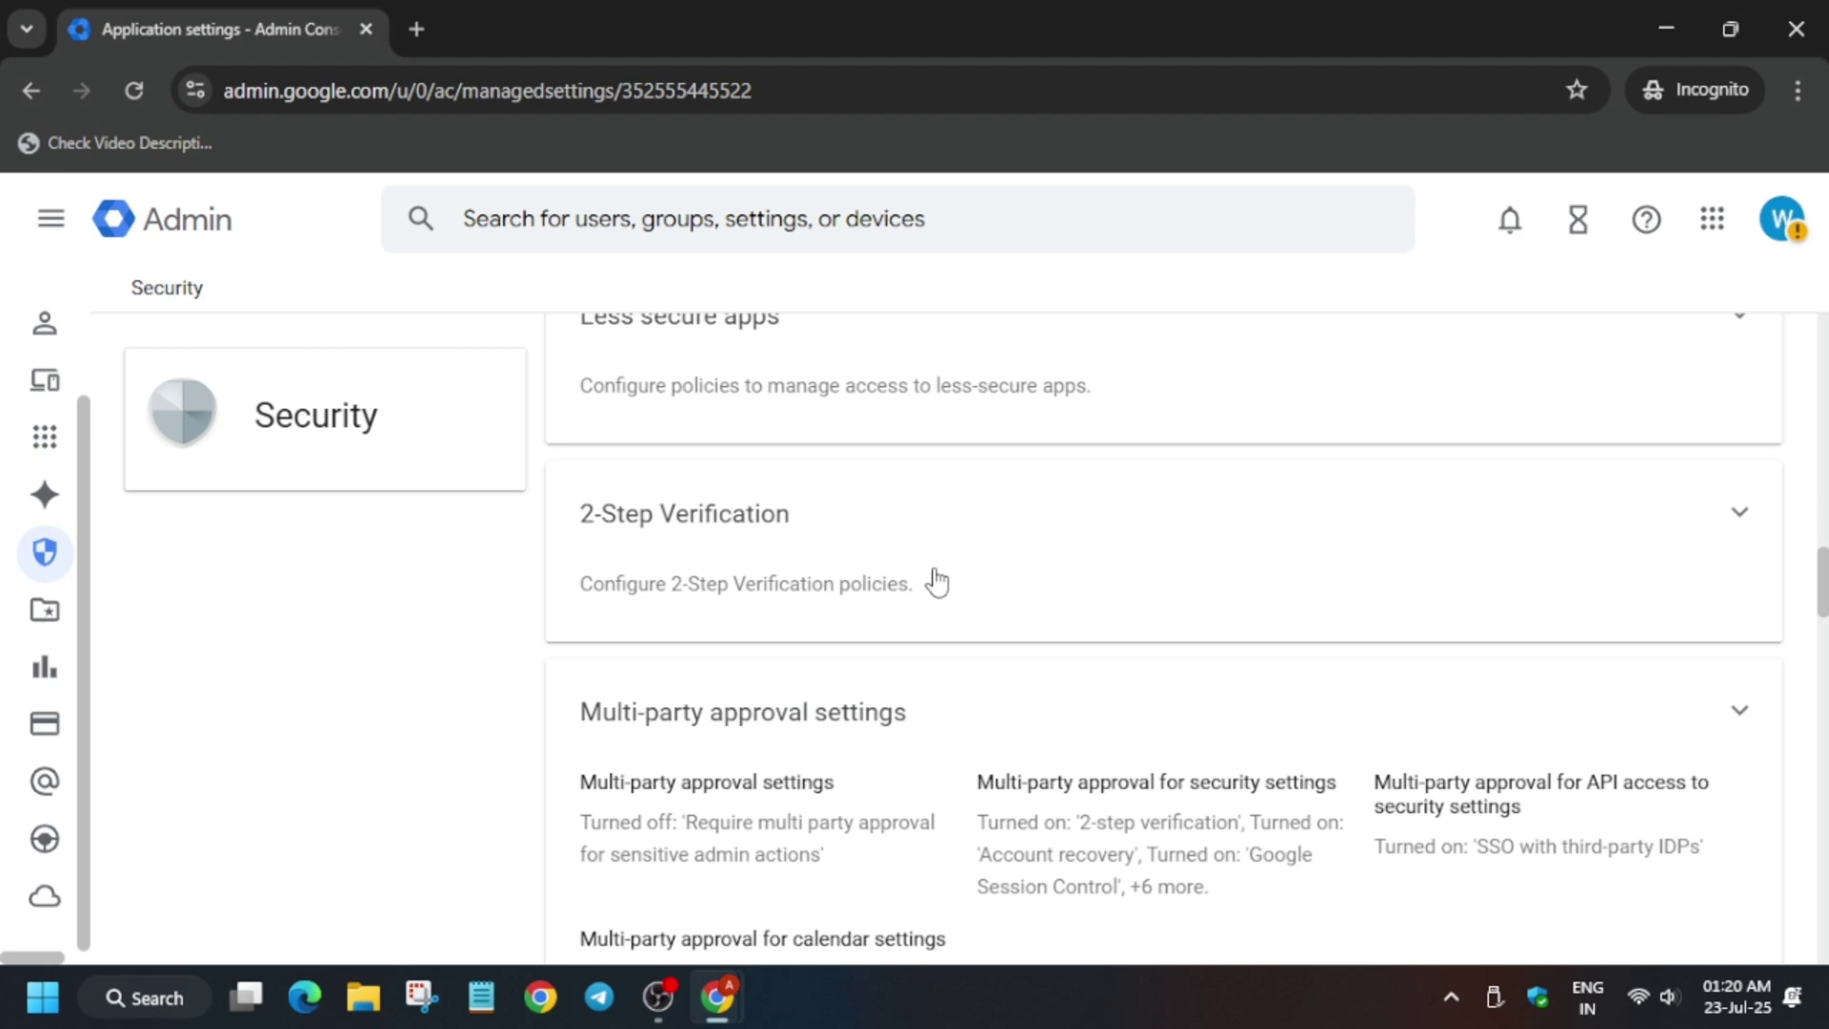
scroll(931, 588, "up", 8)
key("alt+Tab")
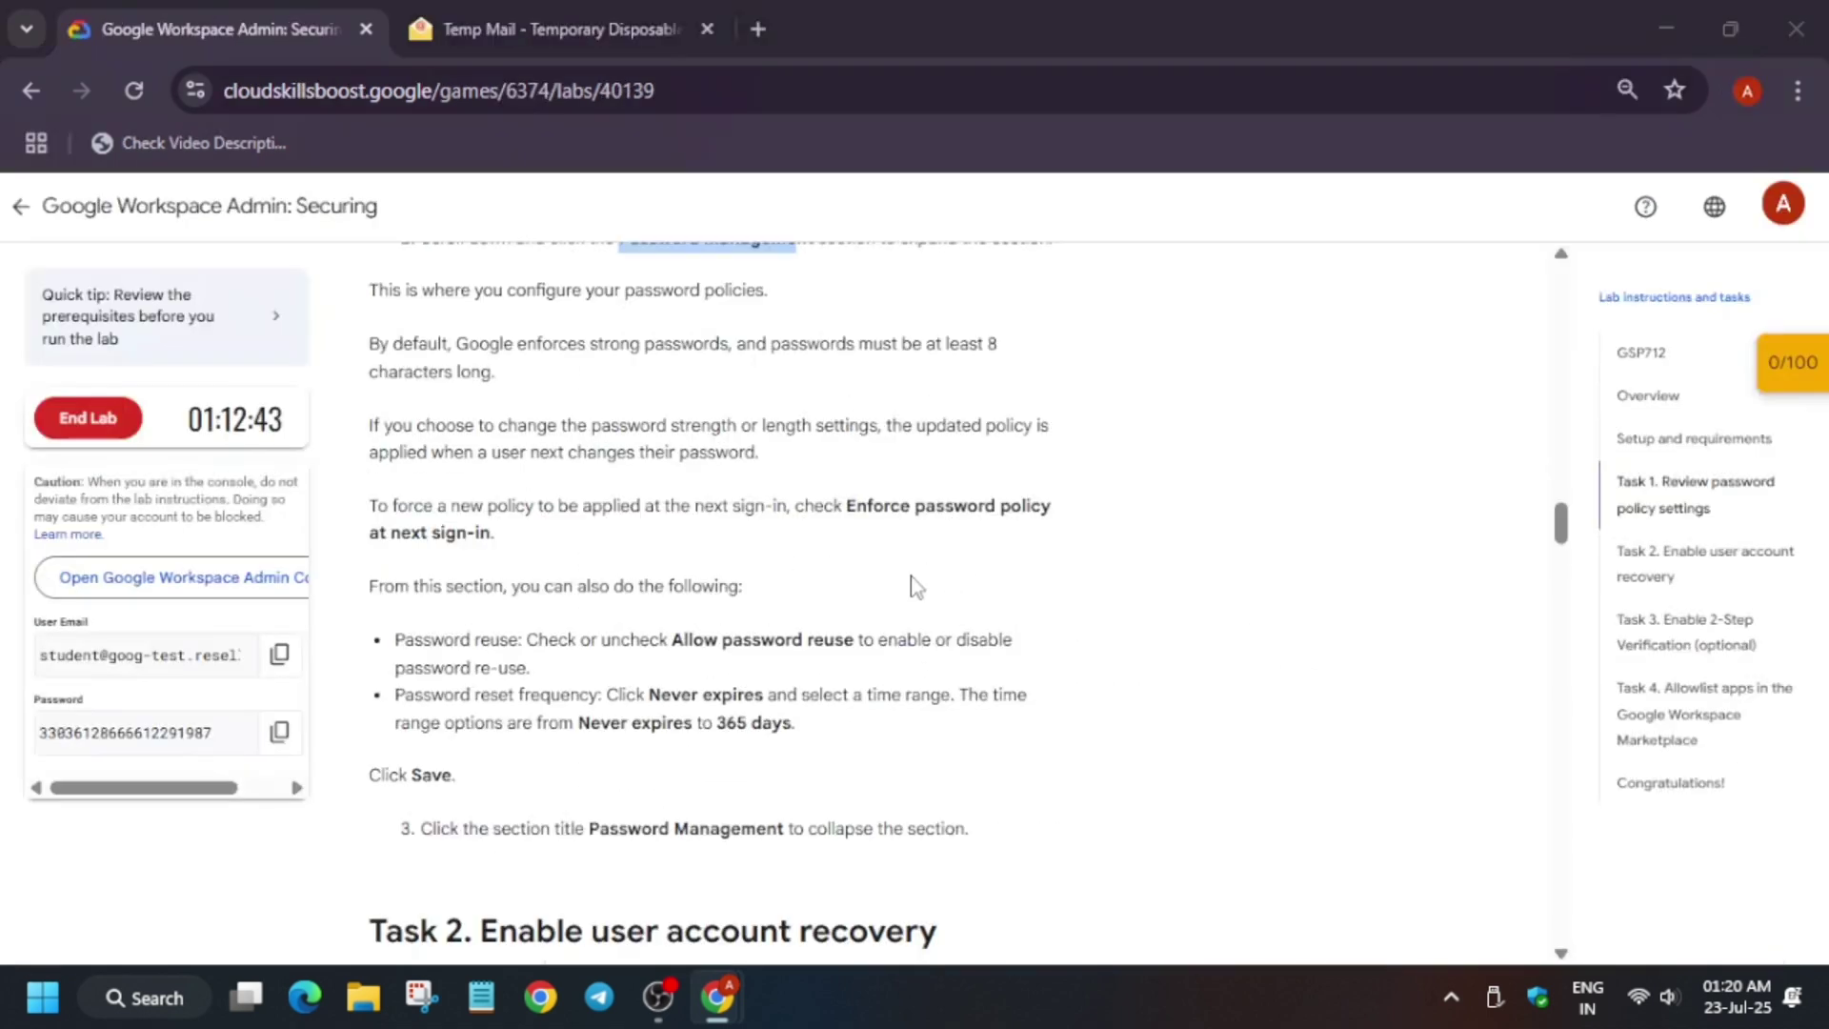
scroll(588, 499, "up", 3)
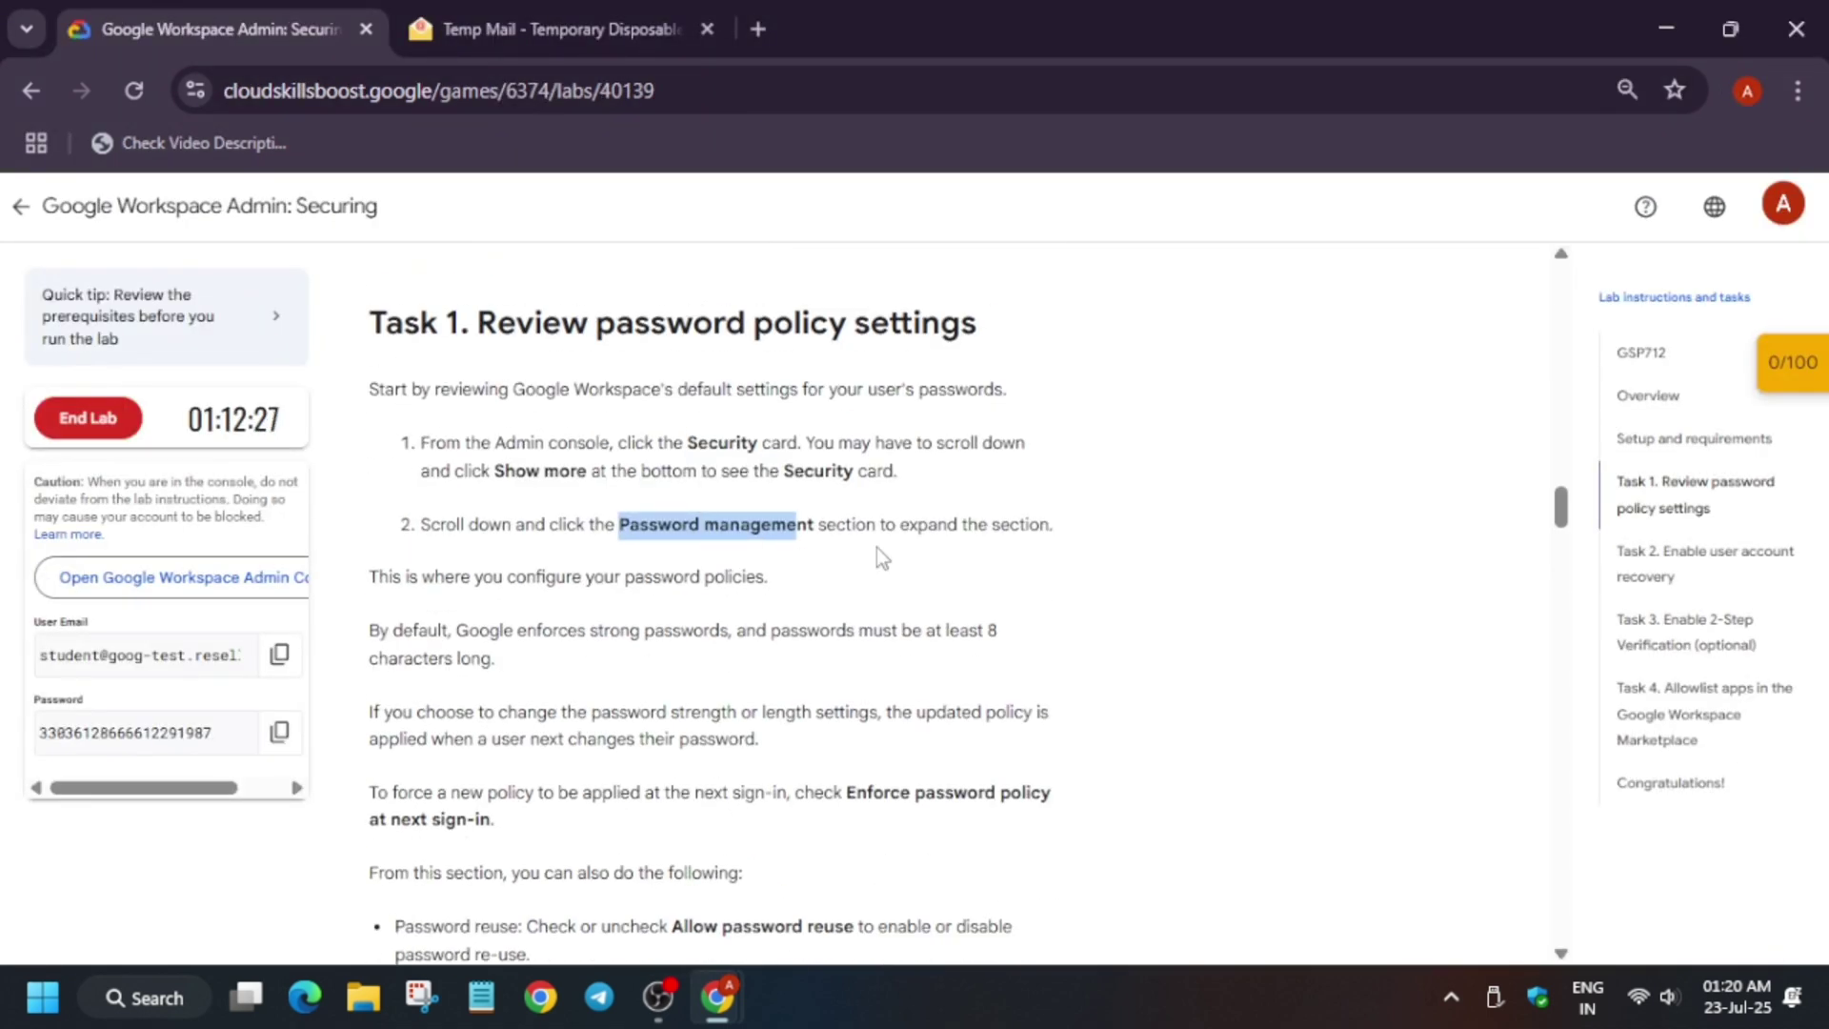
Scroll down to the Password management settings after reading the next instruction.
key("alt+Tab")
scroll(814, 653, "down", 5)
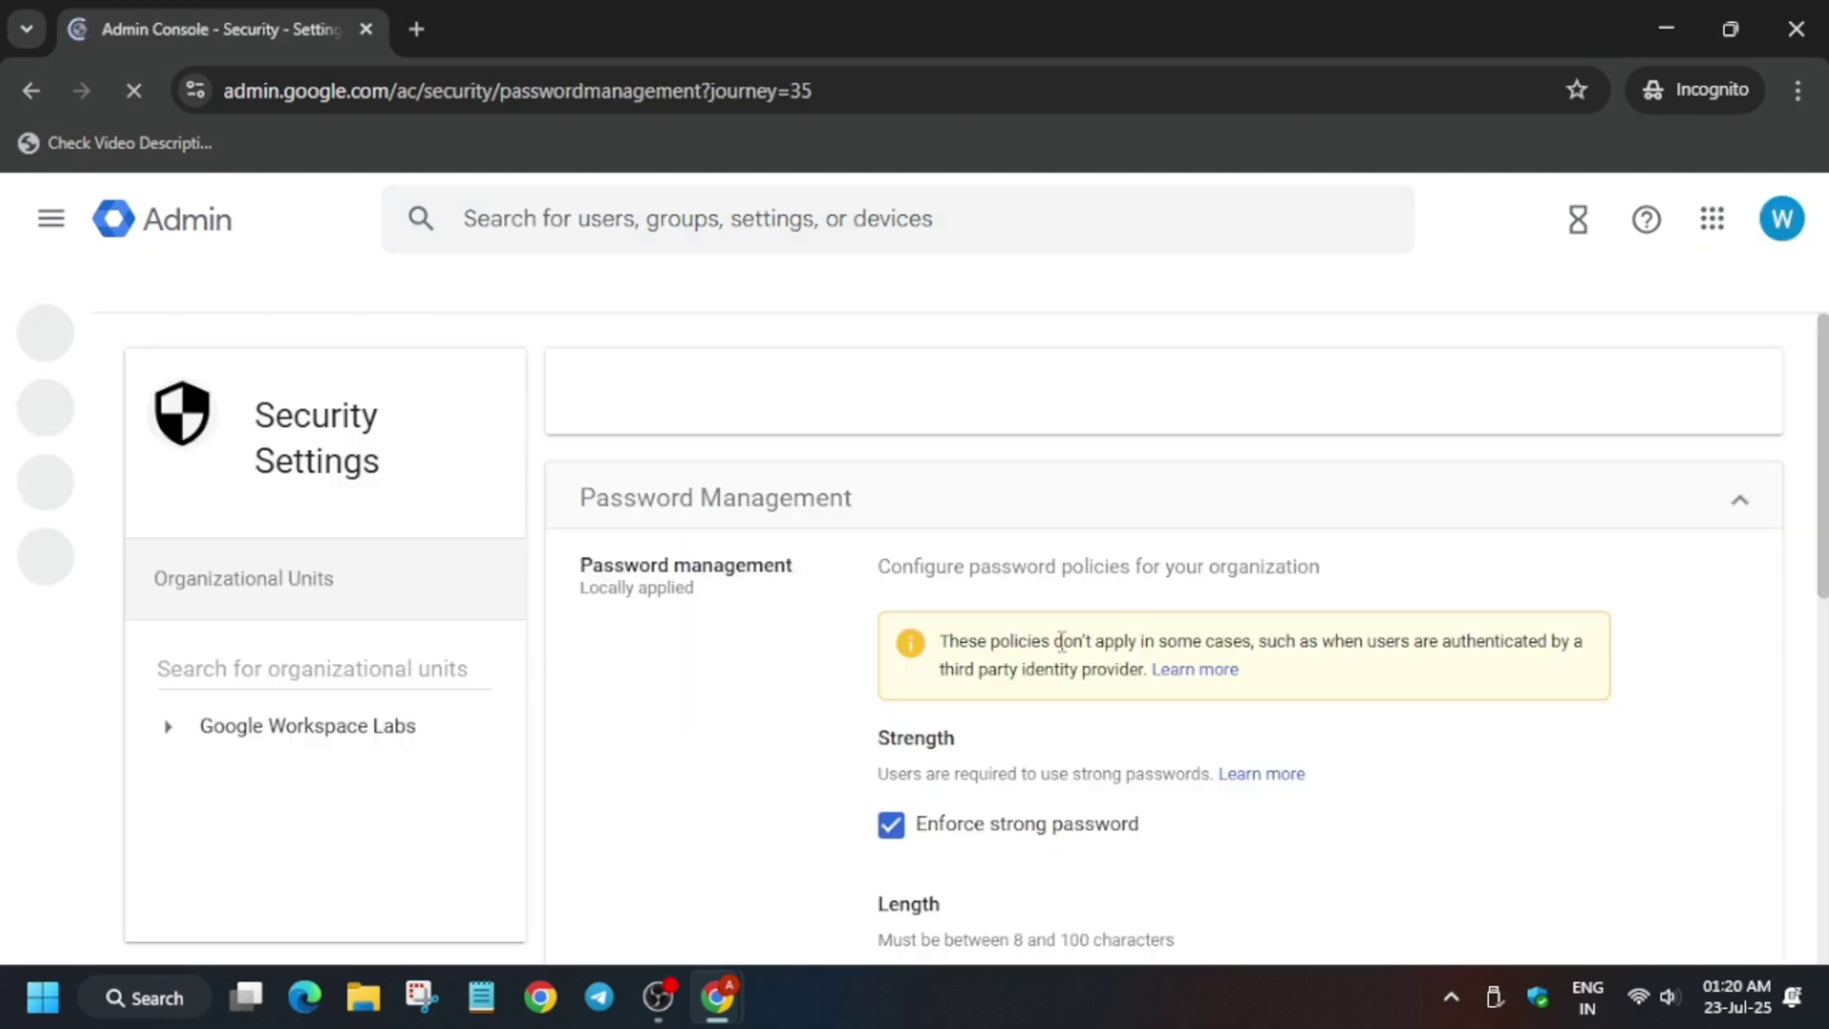
scroll(1096, 622, "down", 3)
key("alt+Tab")
scroll(572, 610, "down", 3)
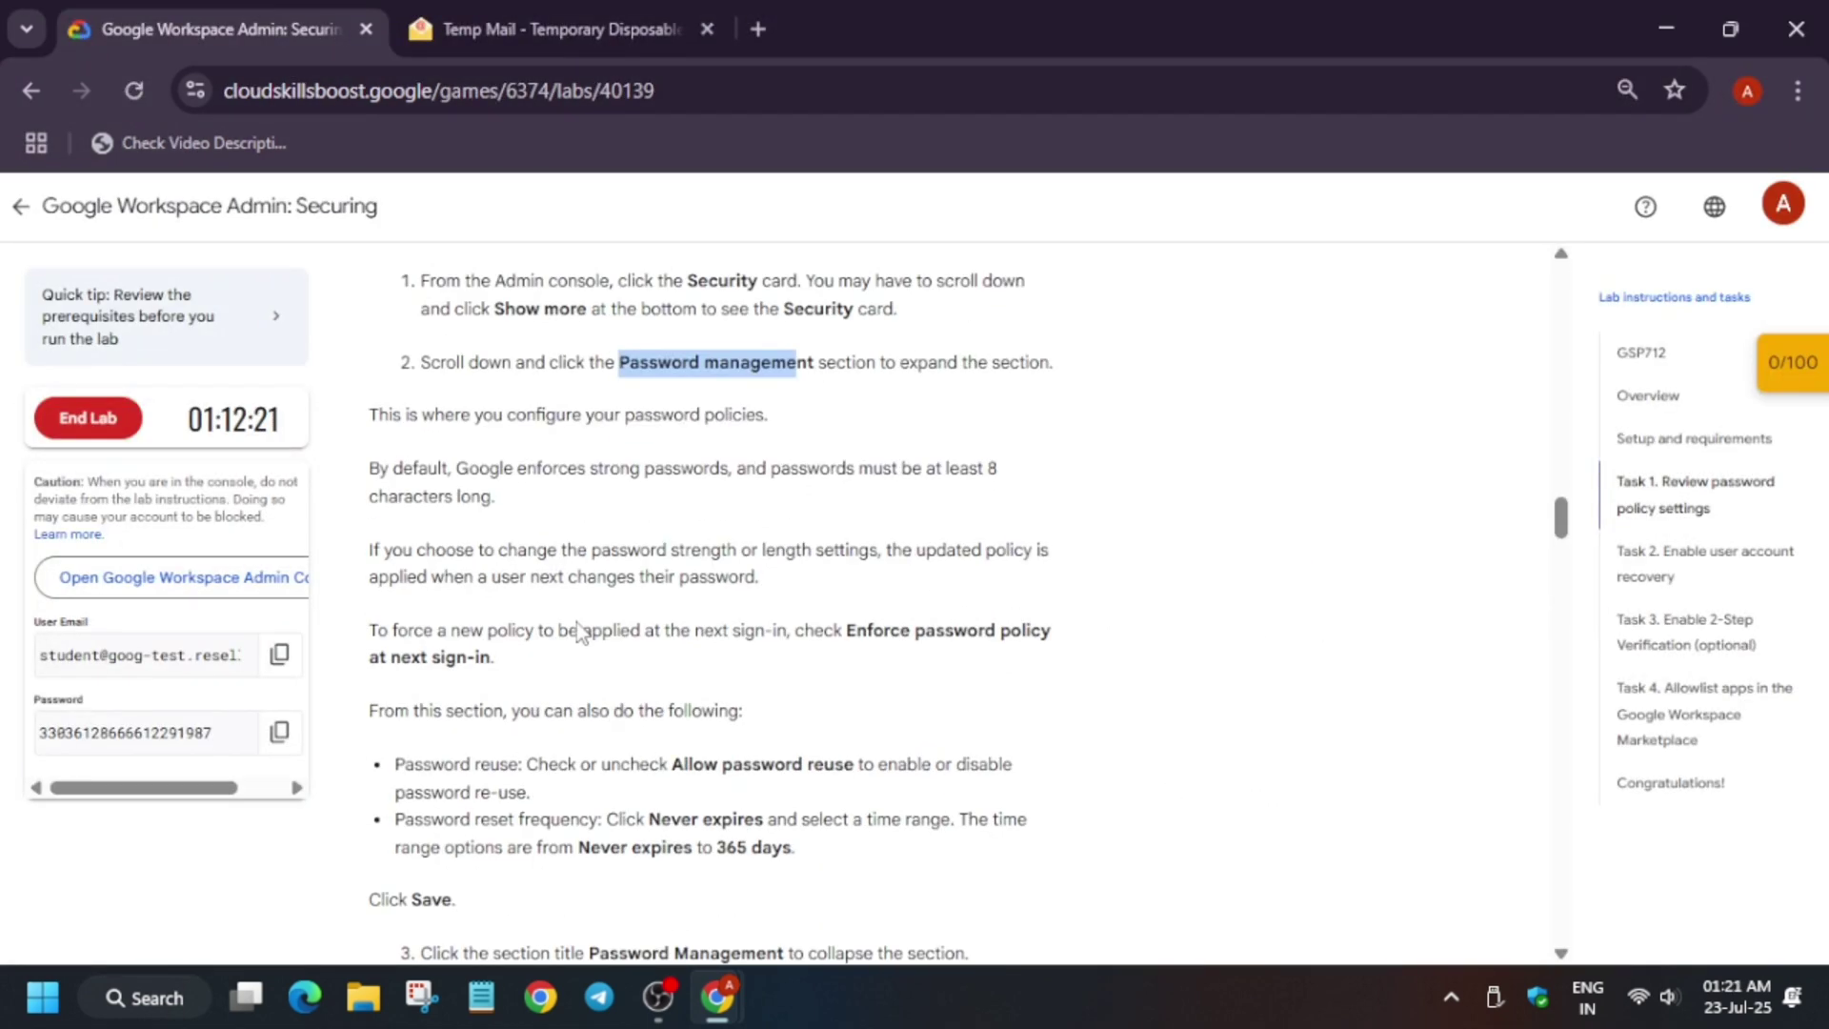
key("alt+Tab")
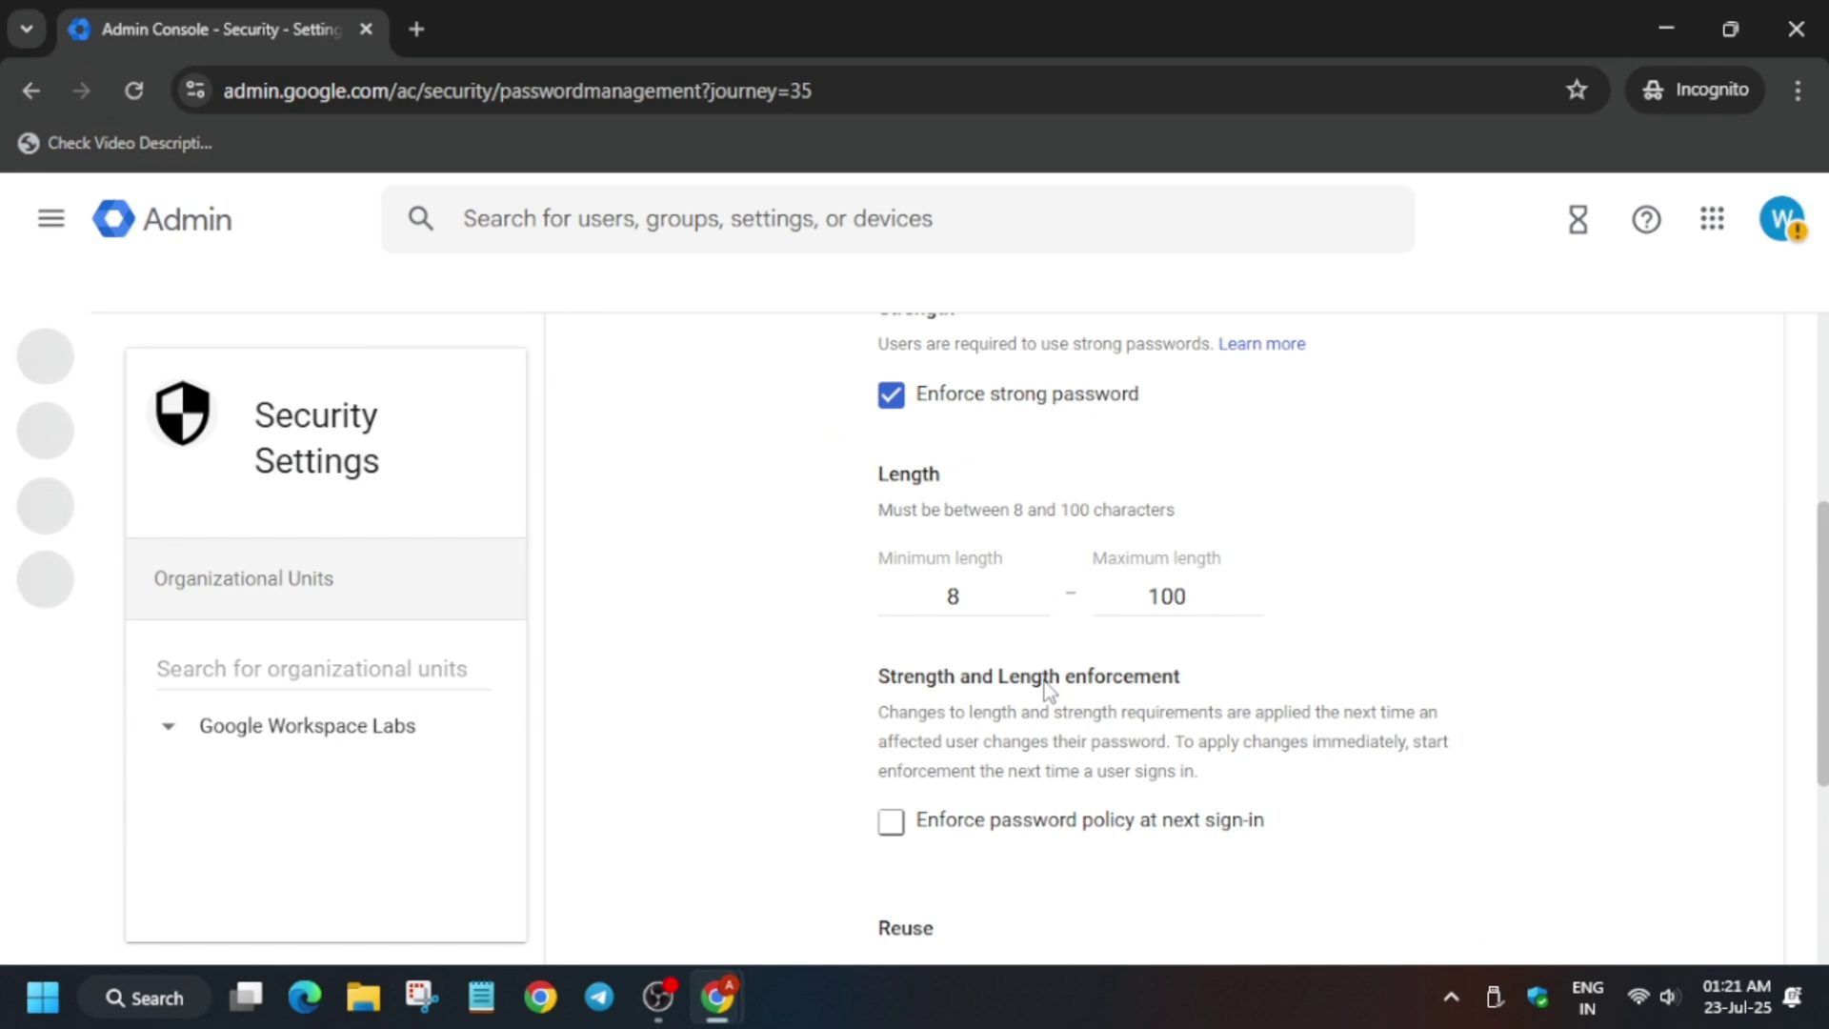
Enforce the password policy at next sign-in, set expiration to 365 days, and save.
left_click(891, 825)
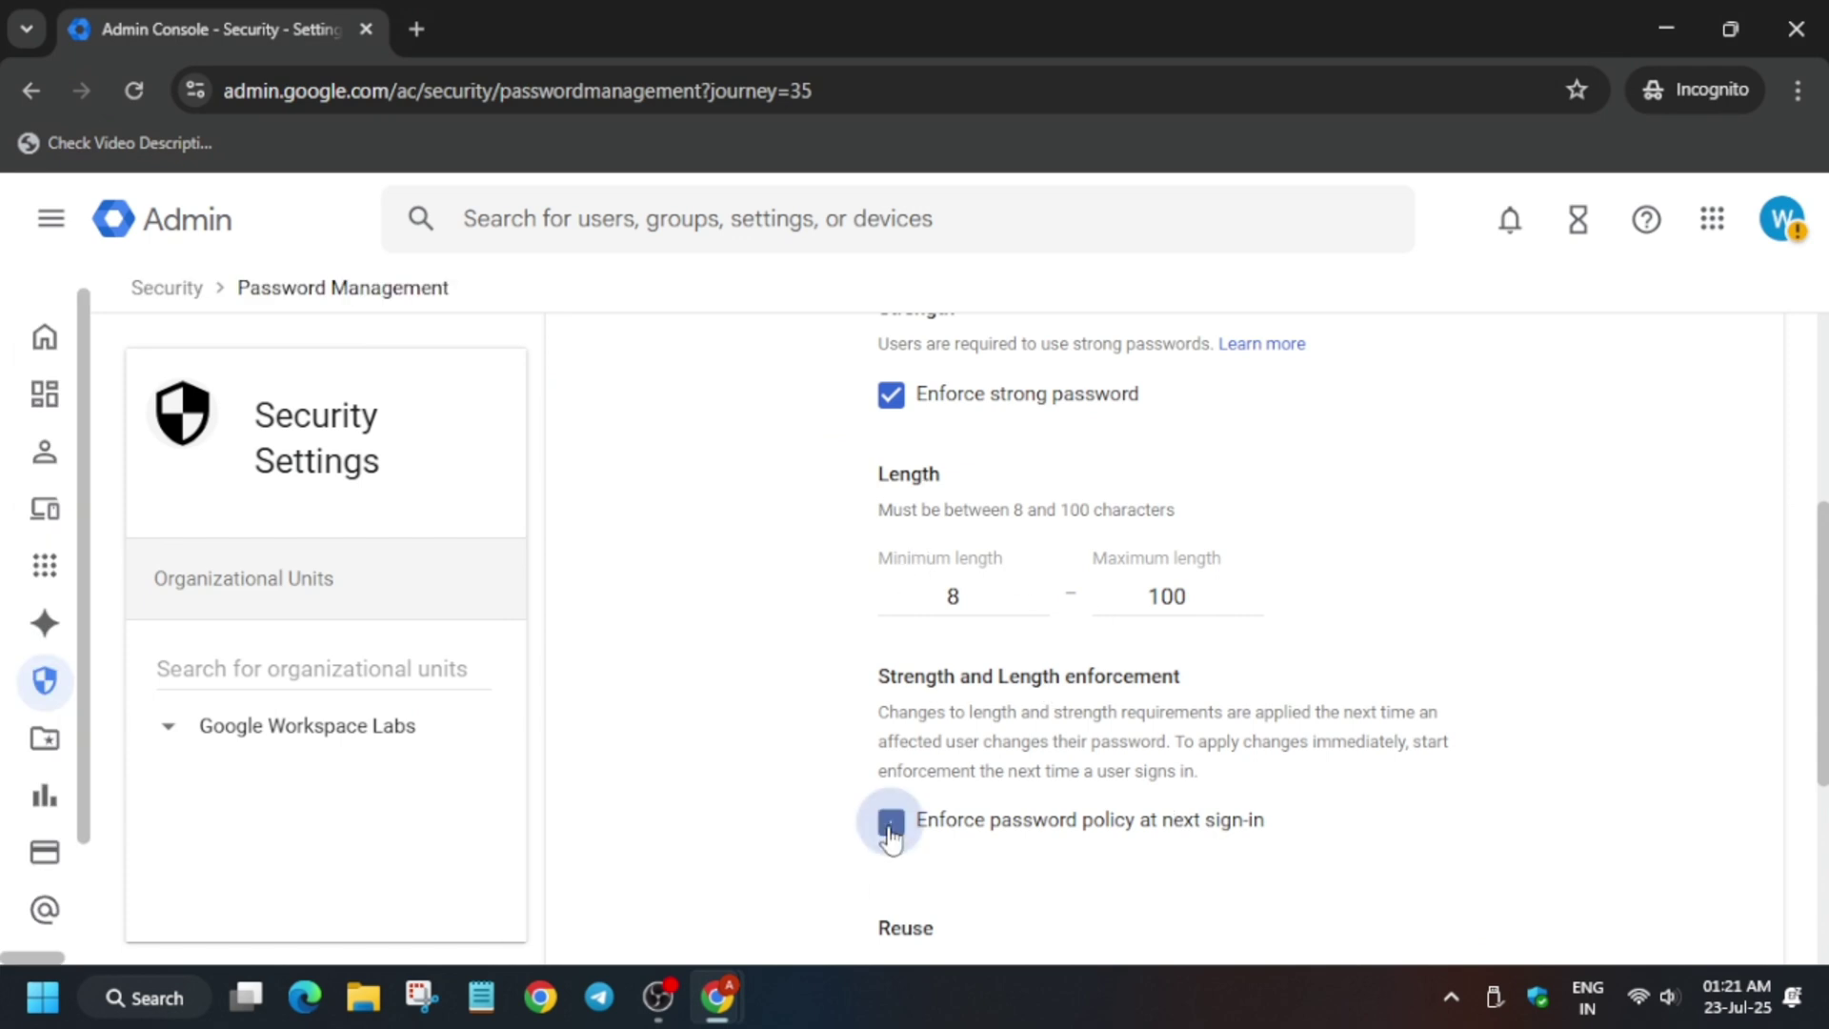
scroll(900, 829, "down", 4)
left_click(1024, 783)
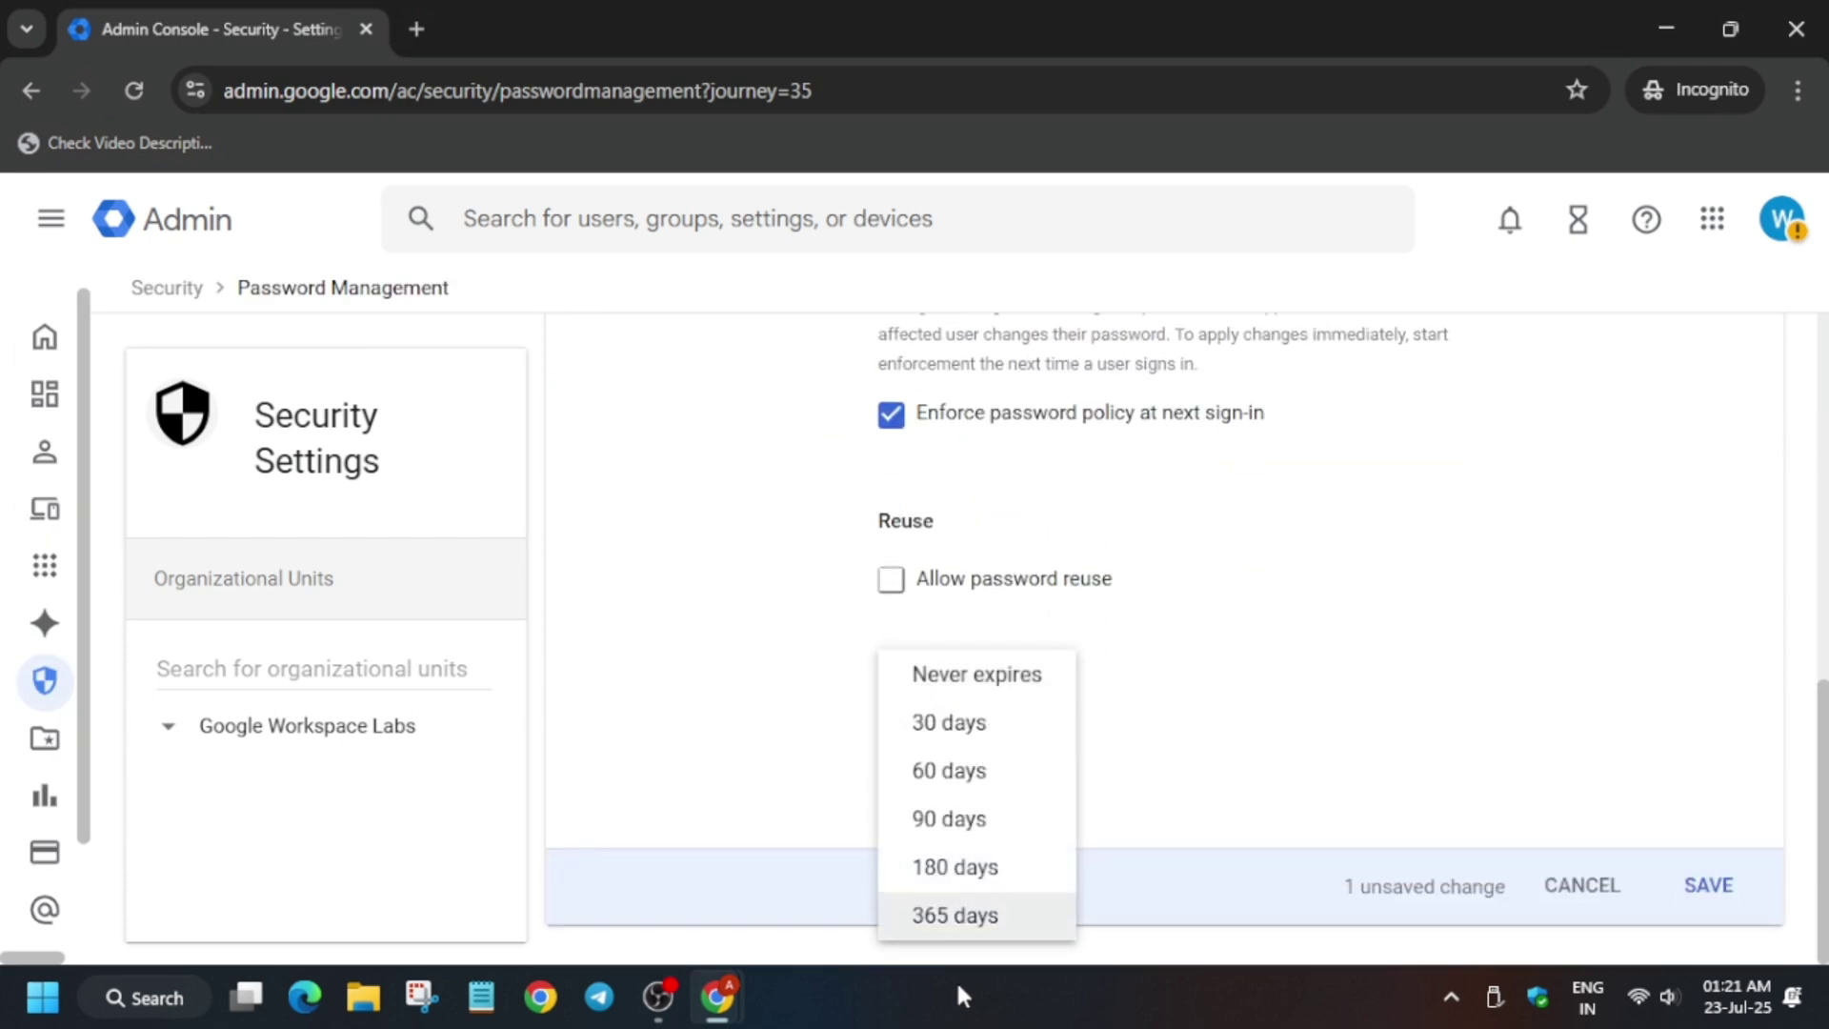
left_click(952, 915)
key("alt+Tab")
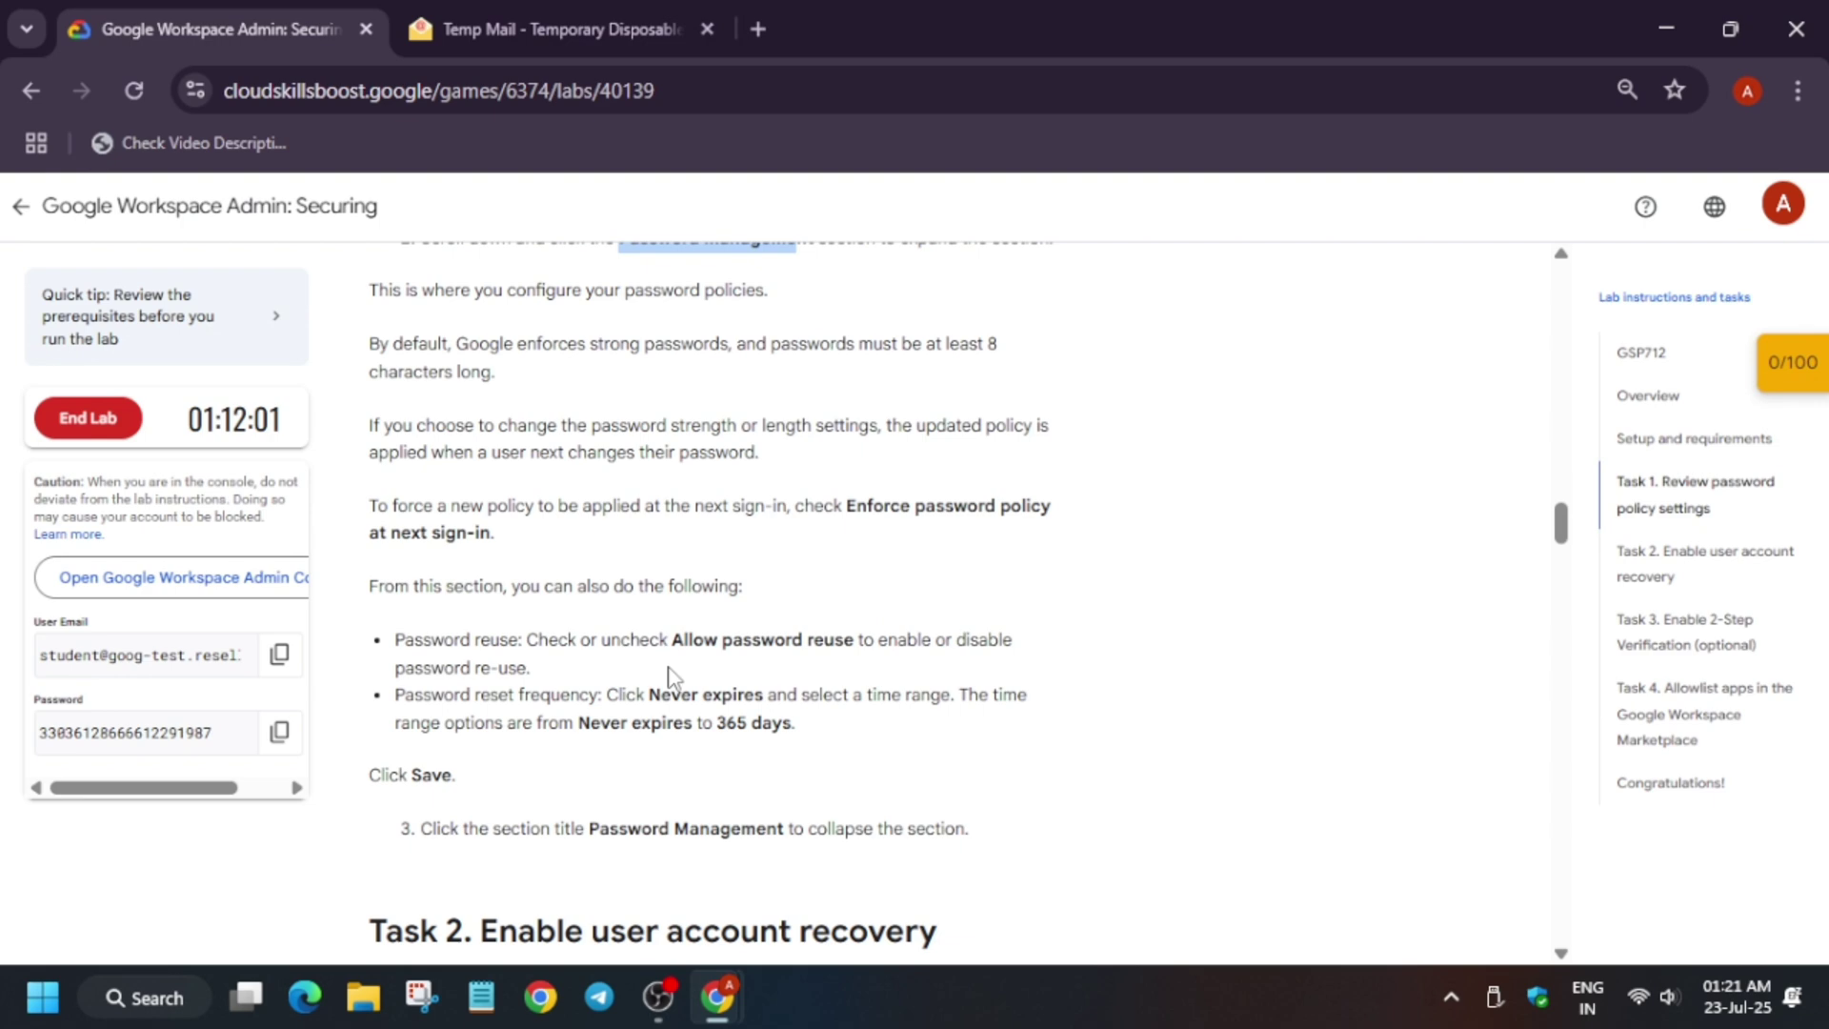
key("alt+Tab")
left_click(1710, 884)
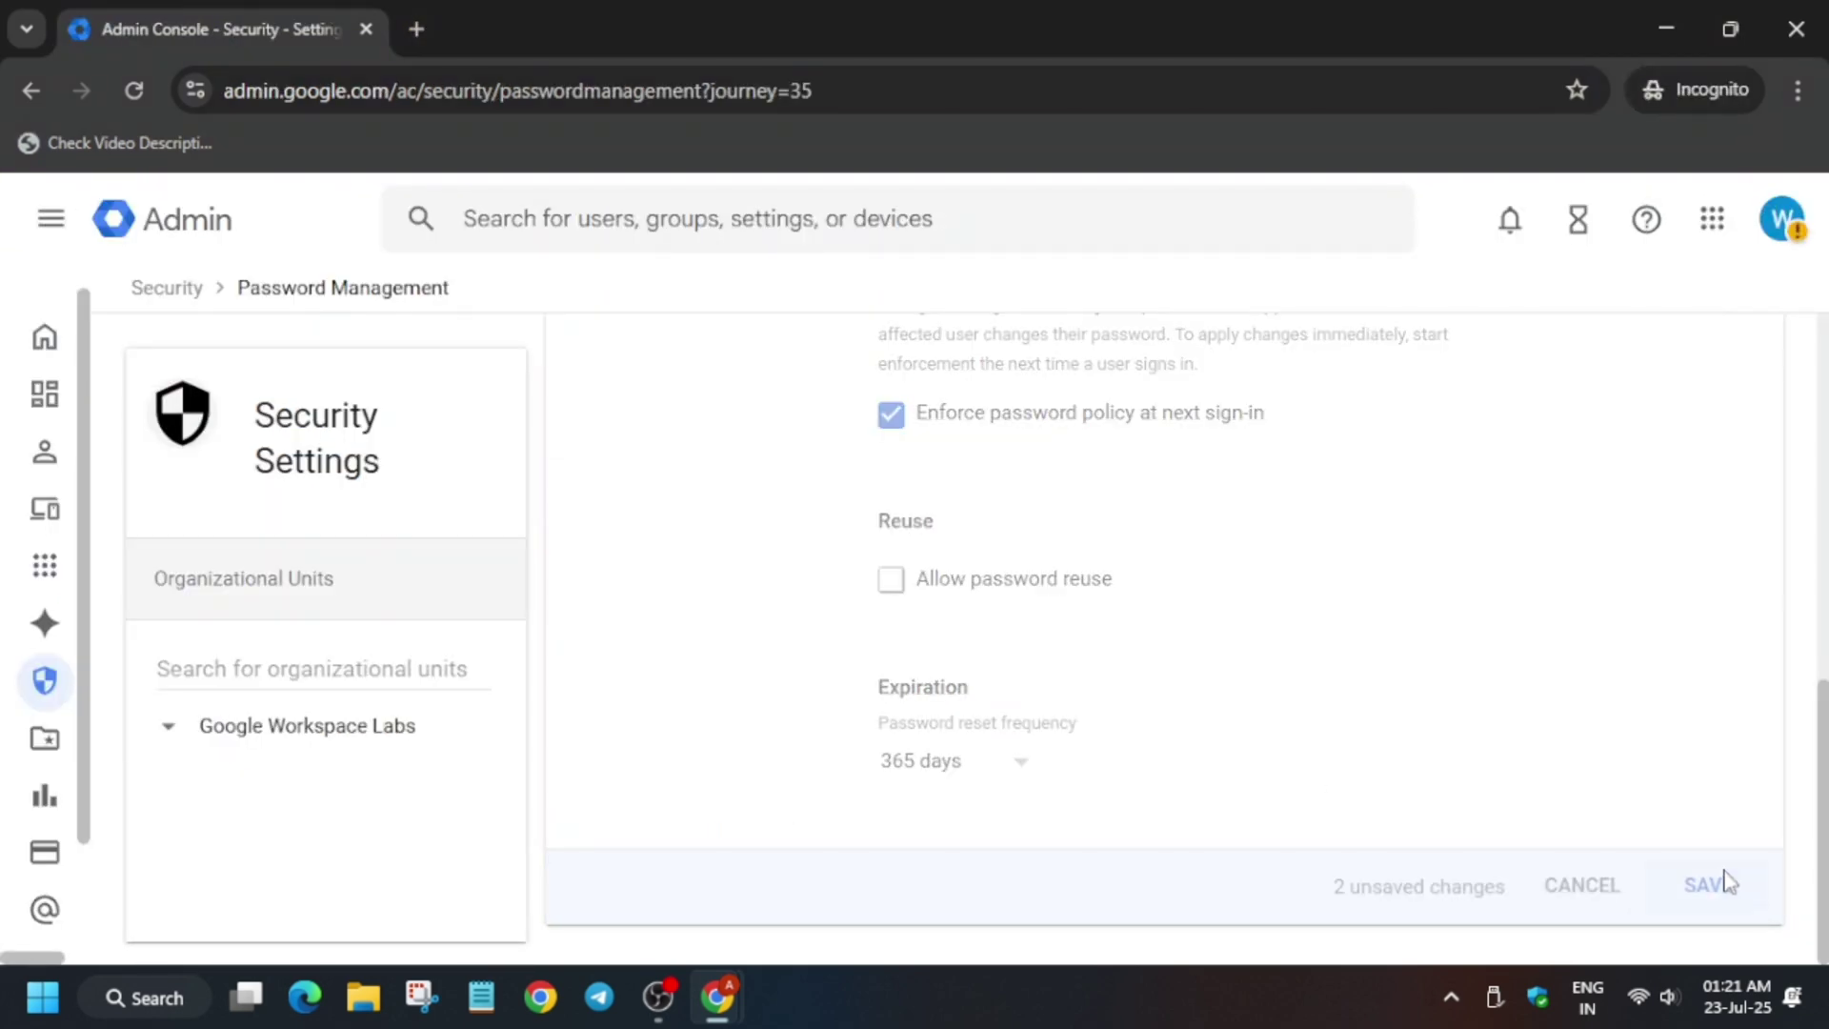
Mark the account recovery option name in the lab instructions.
key("alt+Tab")
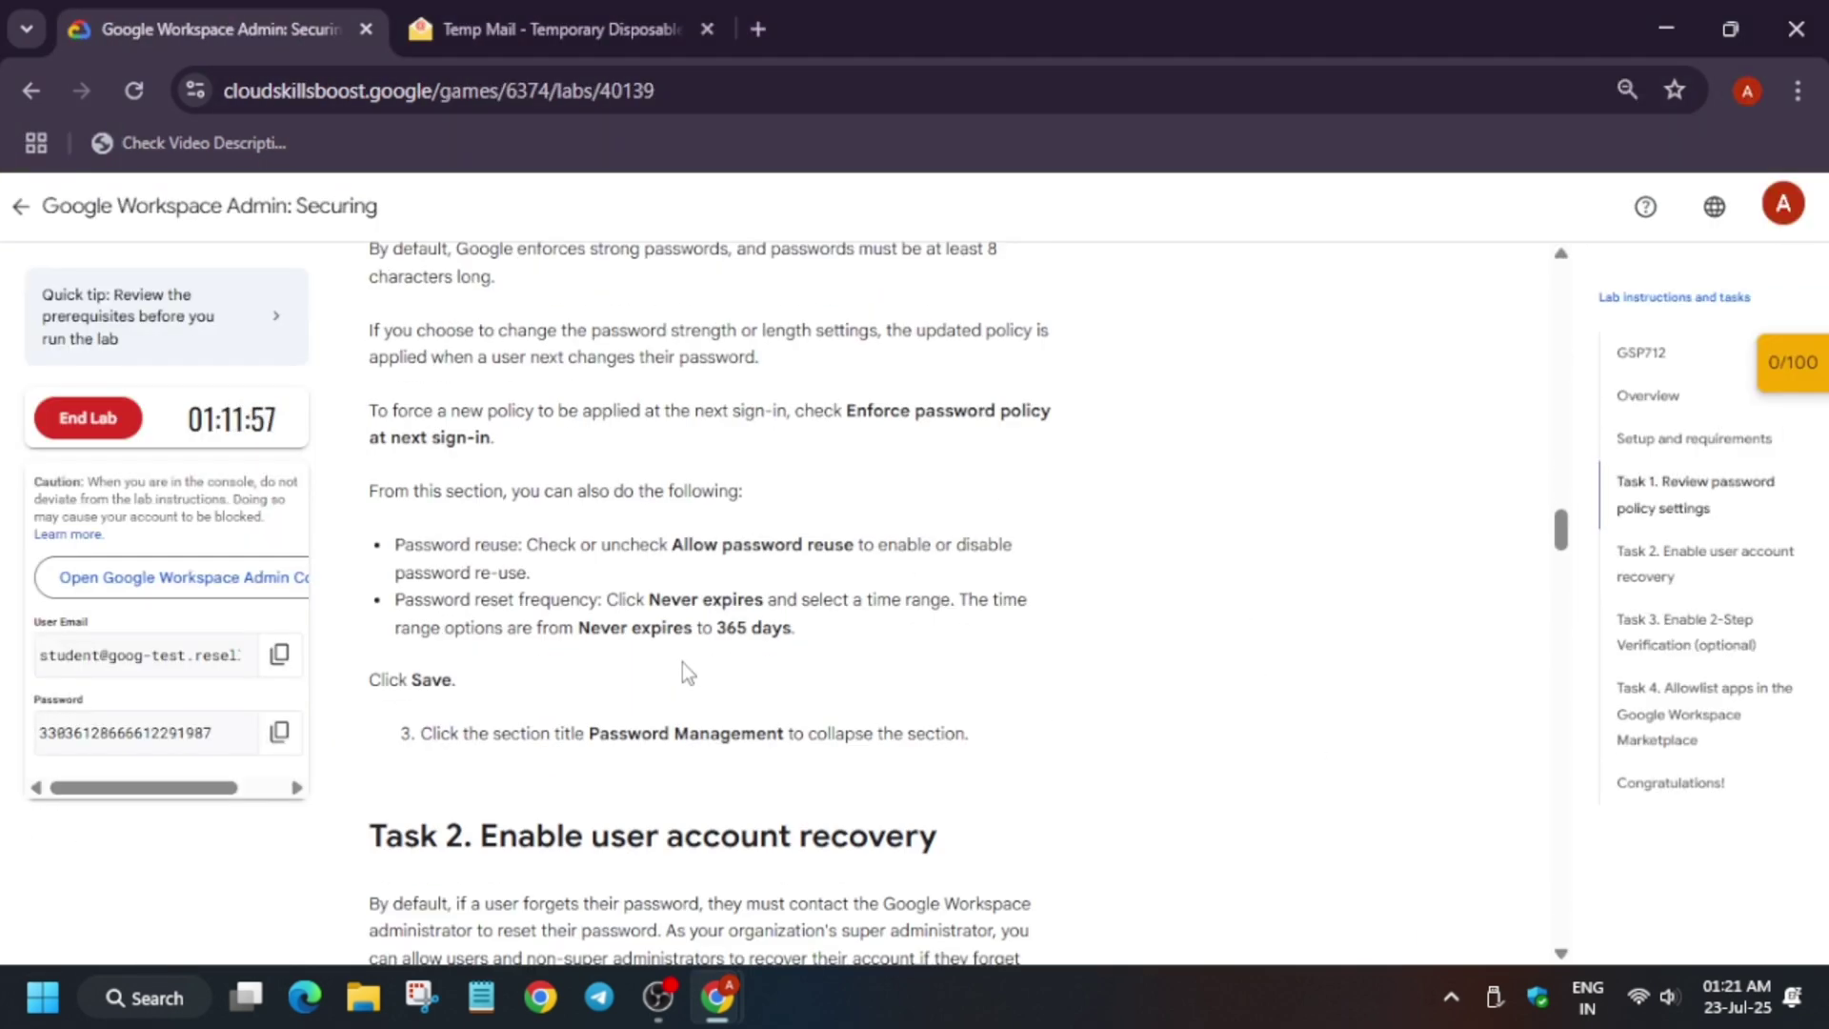
scroll(924, 619, "down", 6)
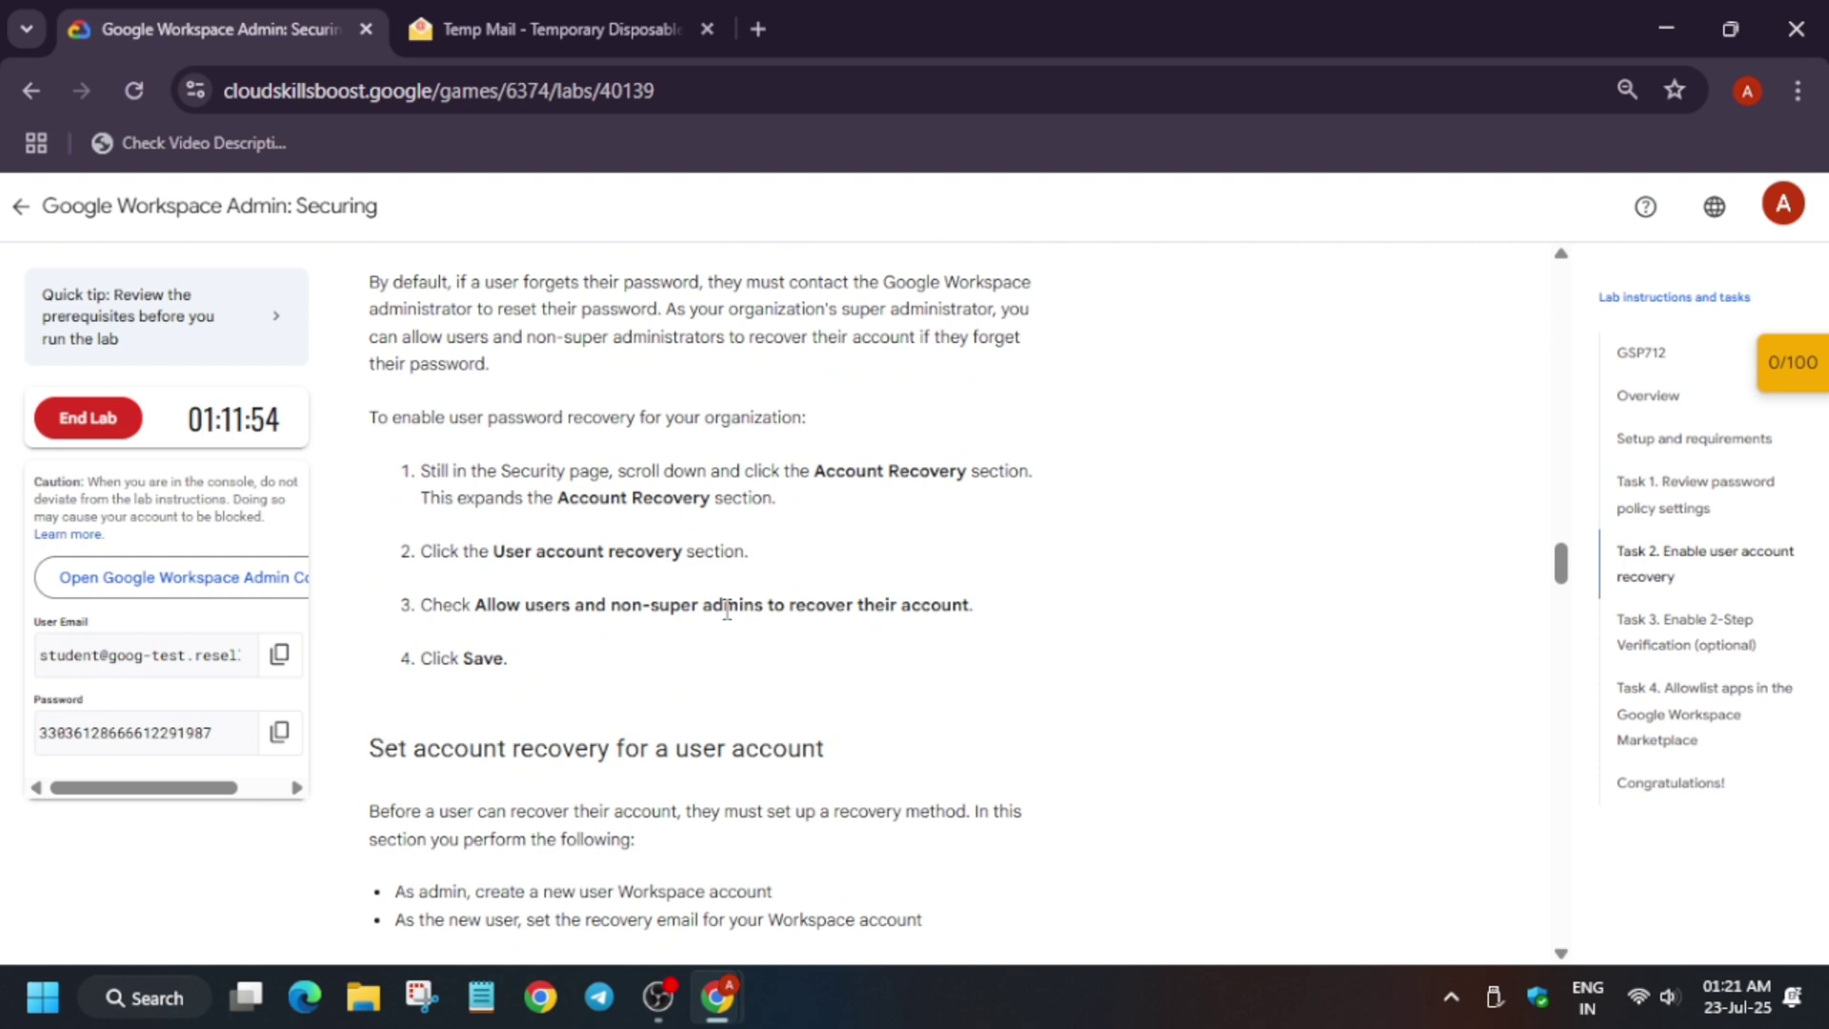
left_click_drag(479, 605, 924, 615)
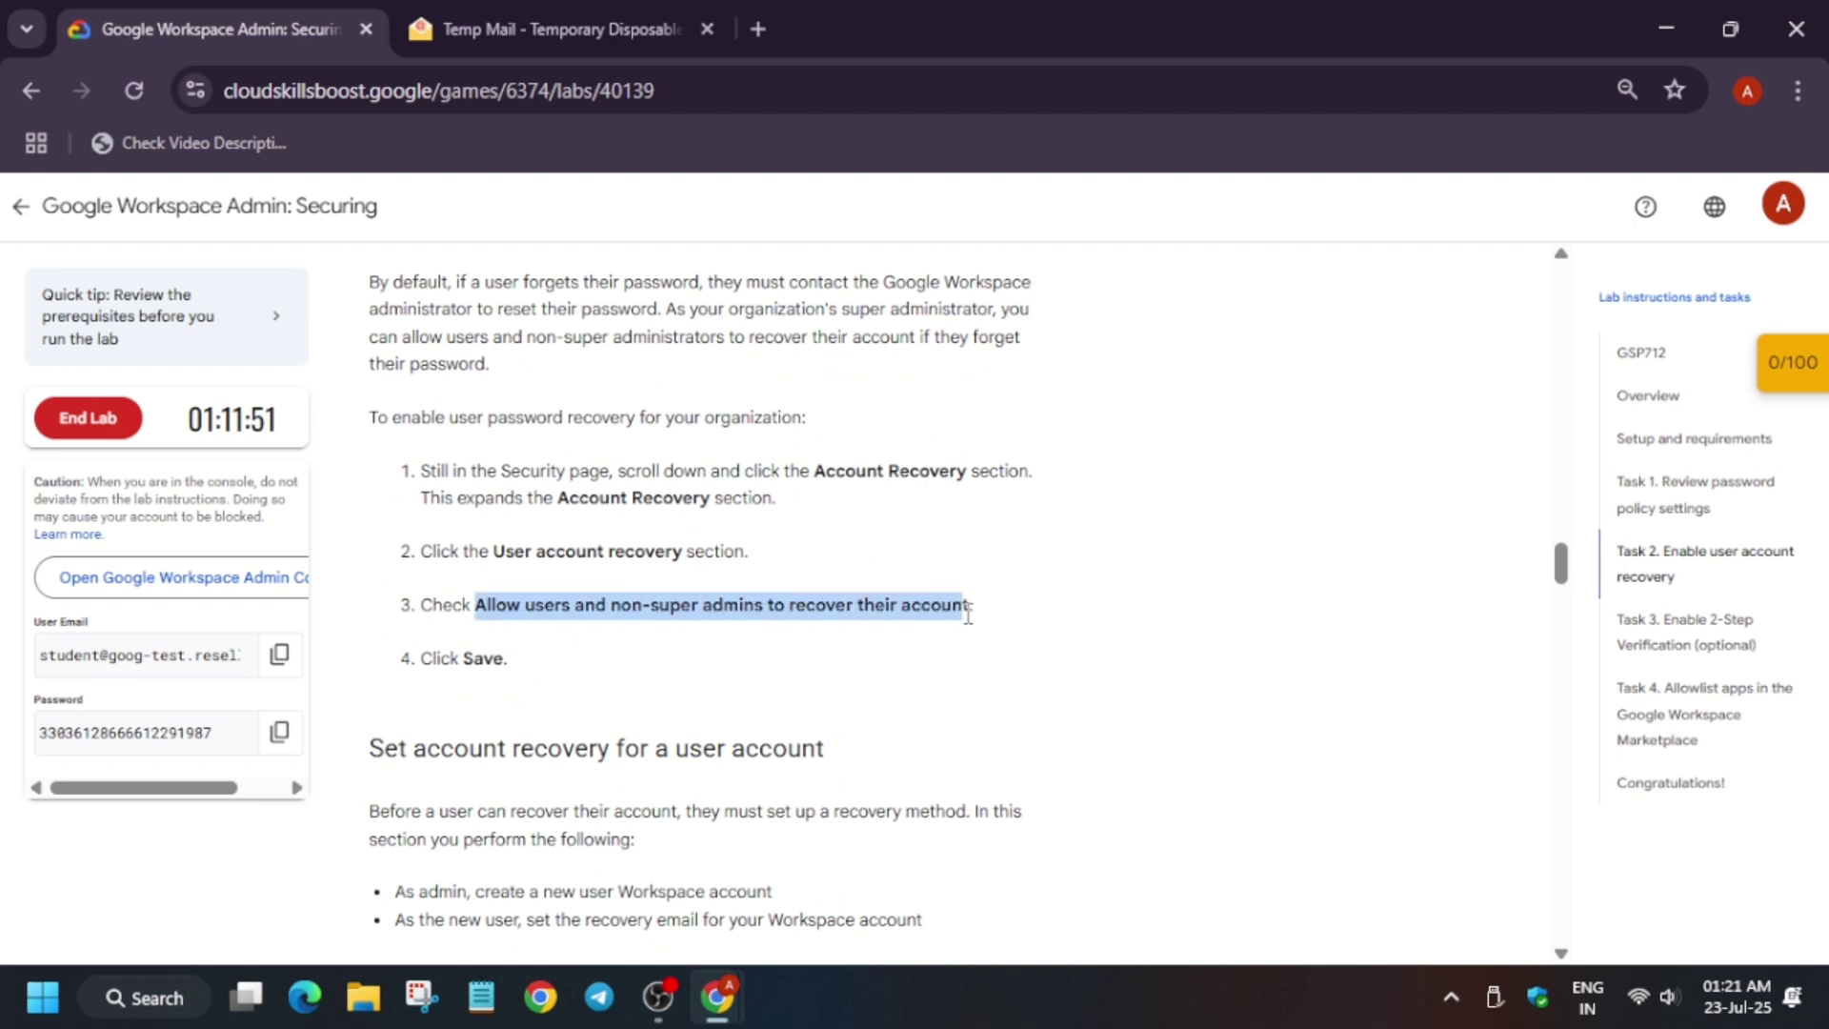
Reload the Security page and expand its Account Recovery section.
key("alt+Tab")
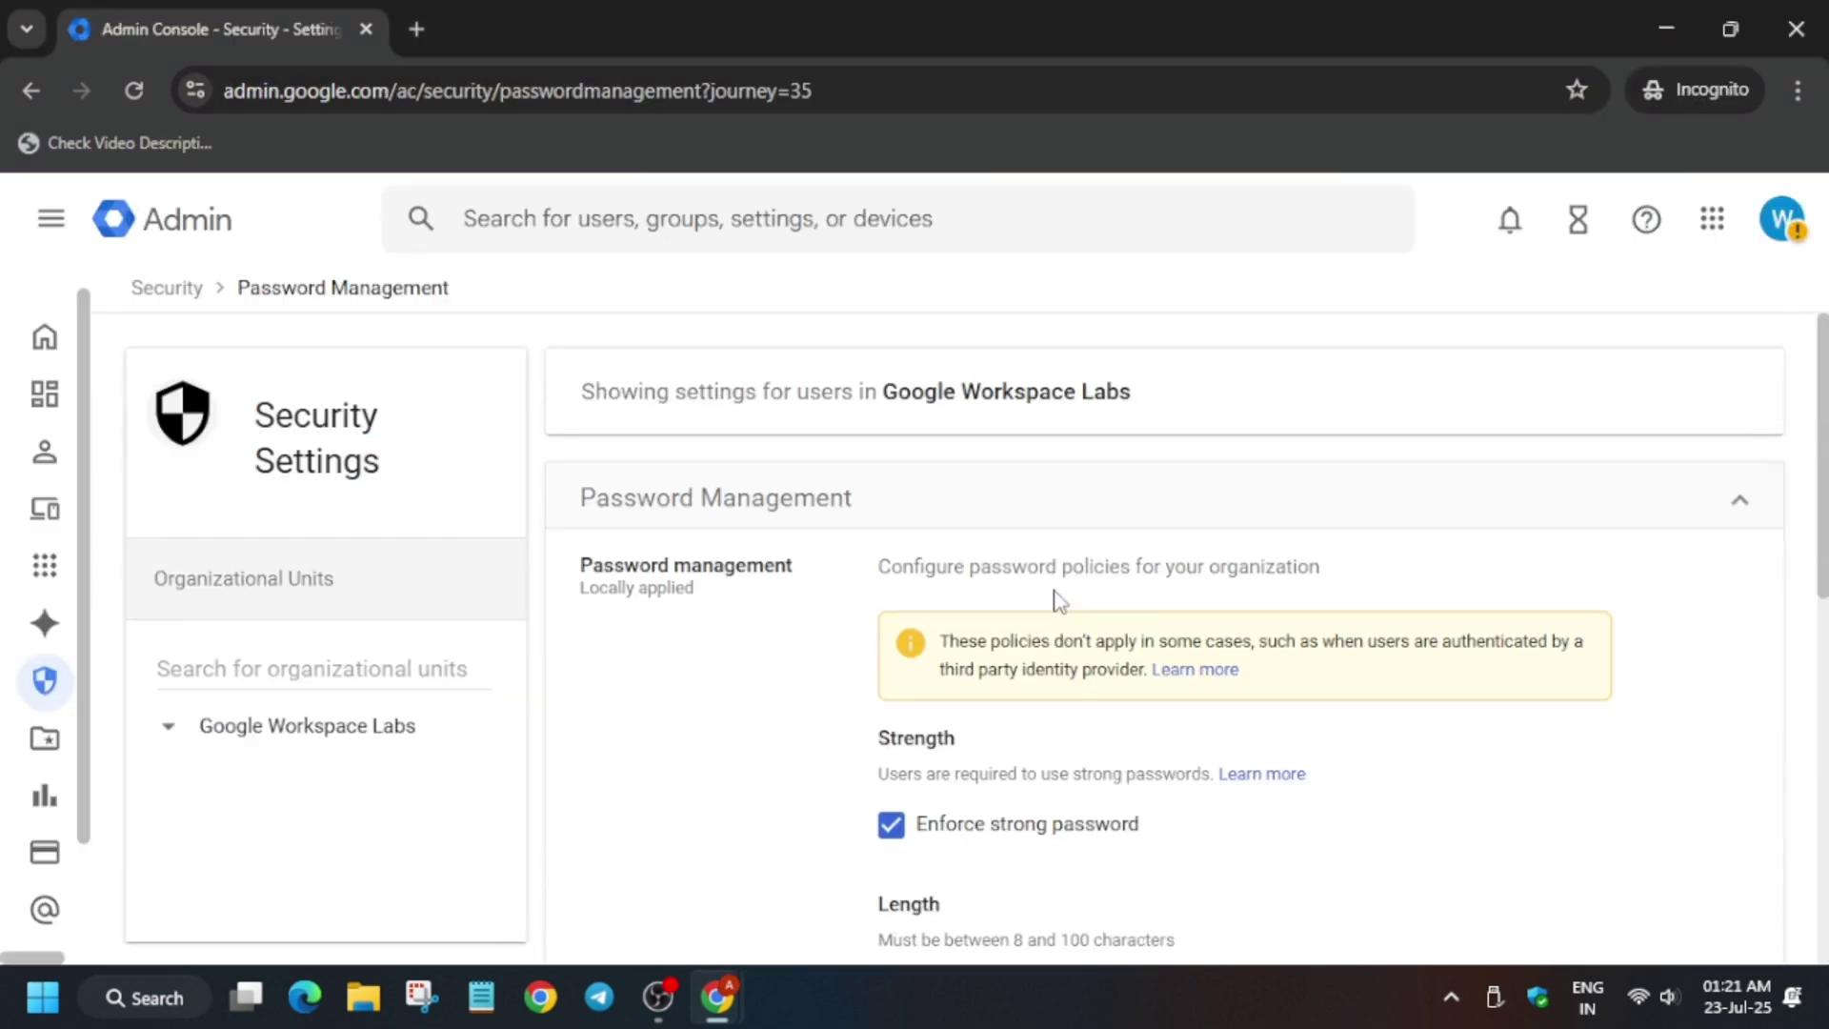
key("F5")
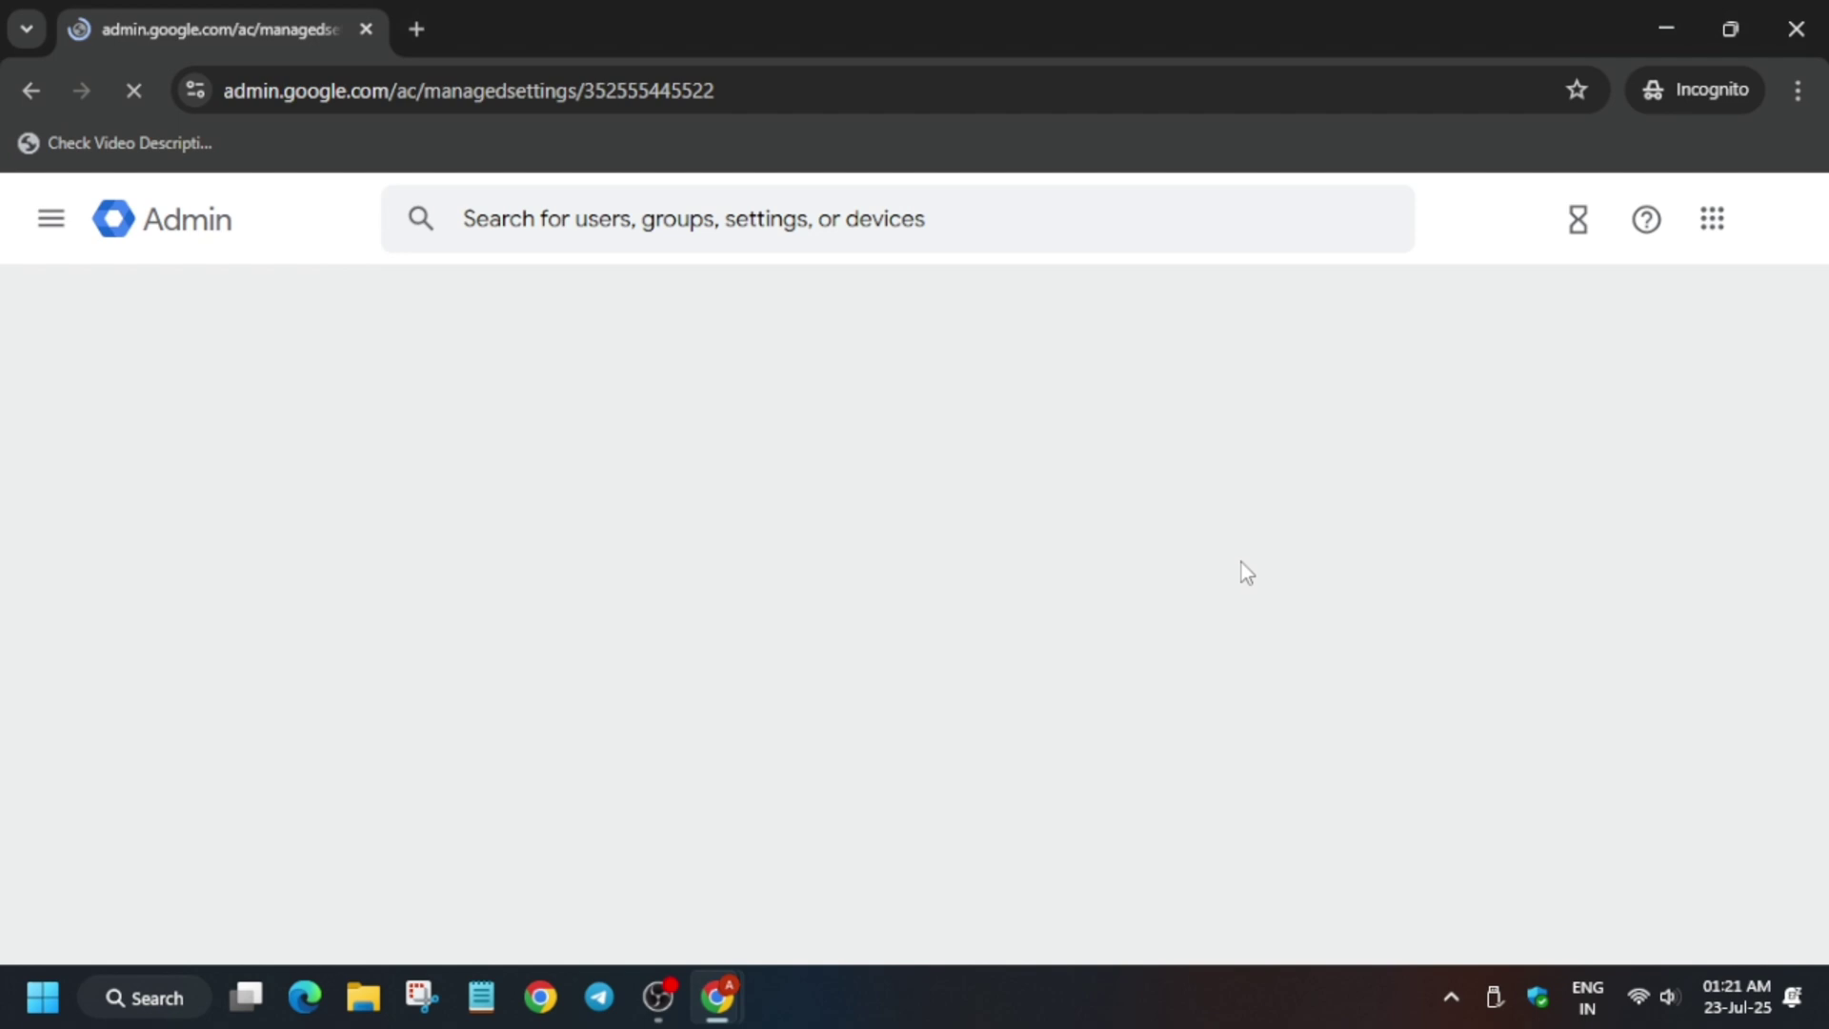
scroll(1245, 562, "down", 10)
scroll(843, 705, "down", 6)
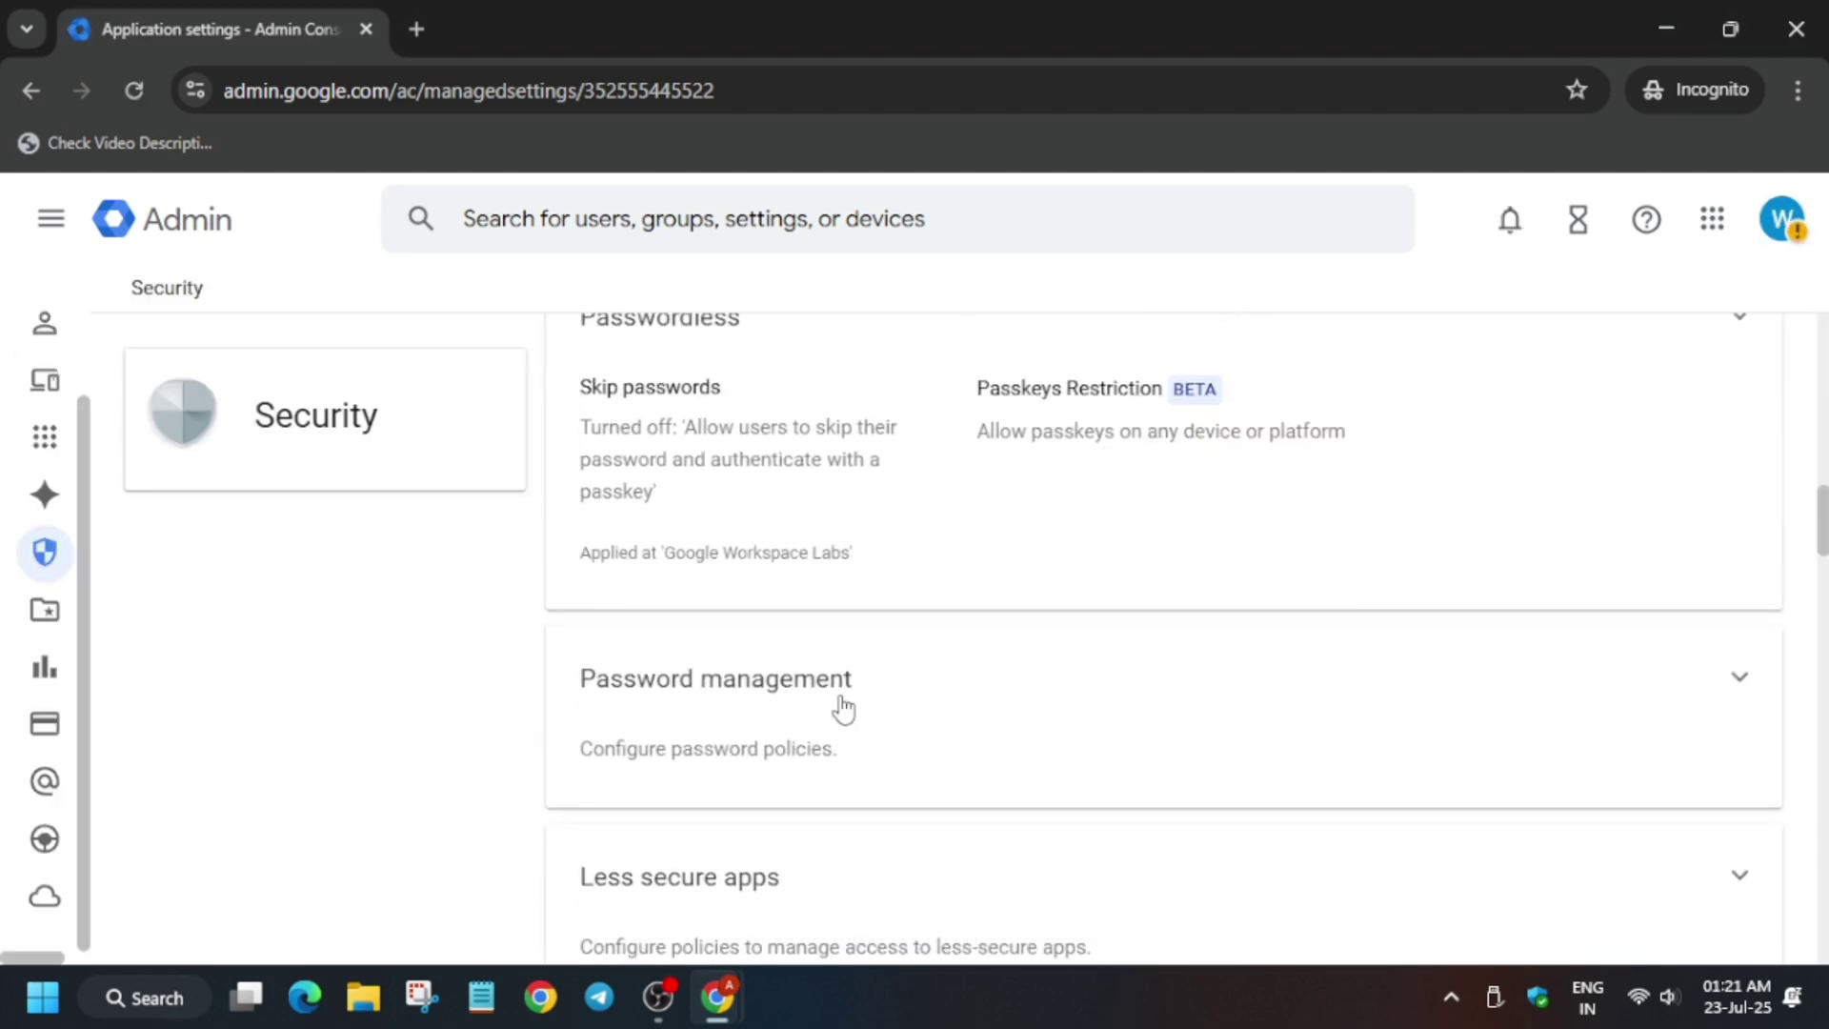
scroll(843, 704, "up", 3)
scroll(843, 705, "down", 10)
scroll(843, 705, "down", 7)
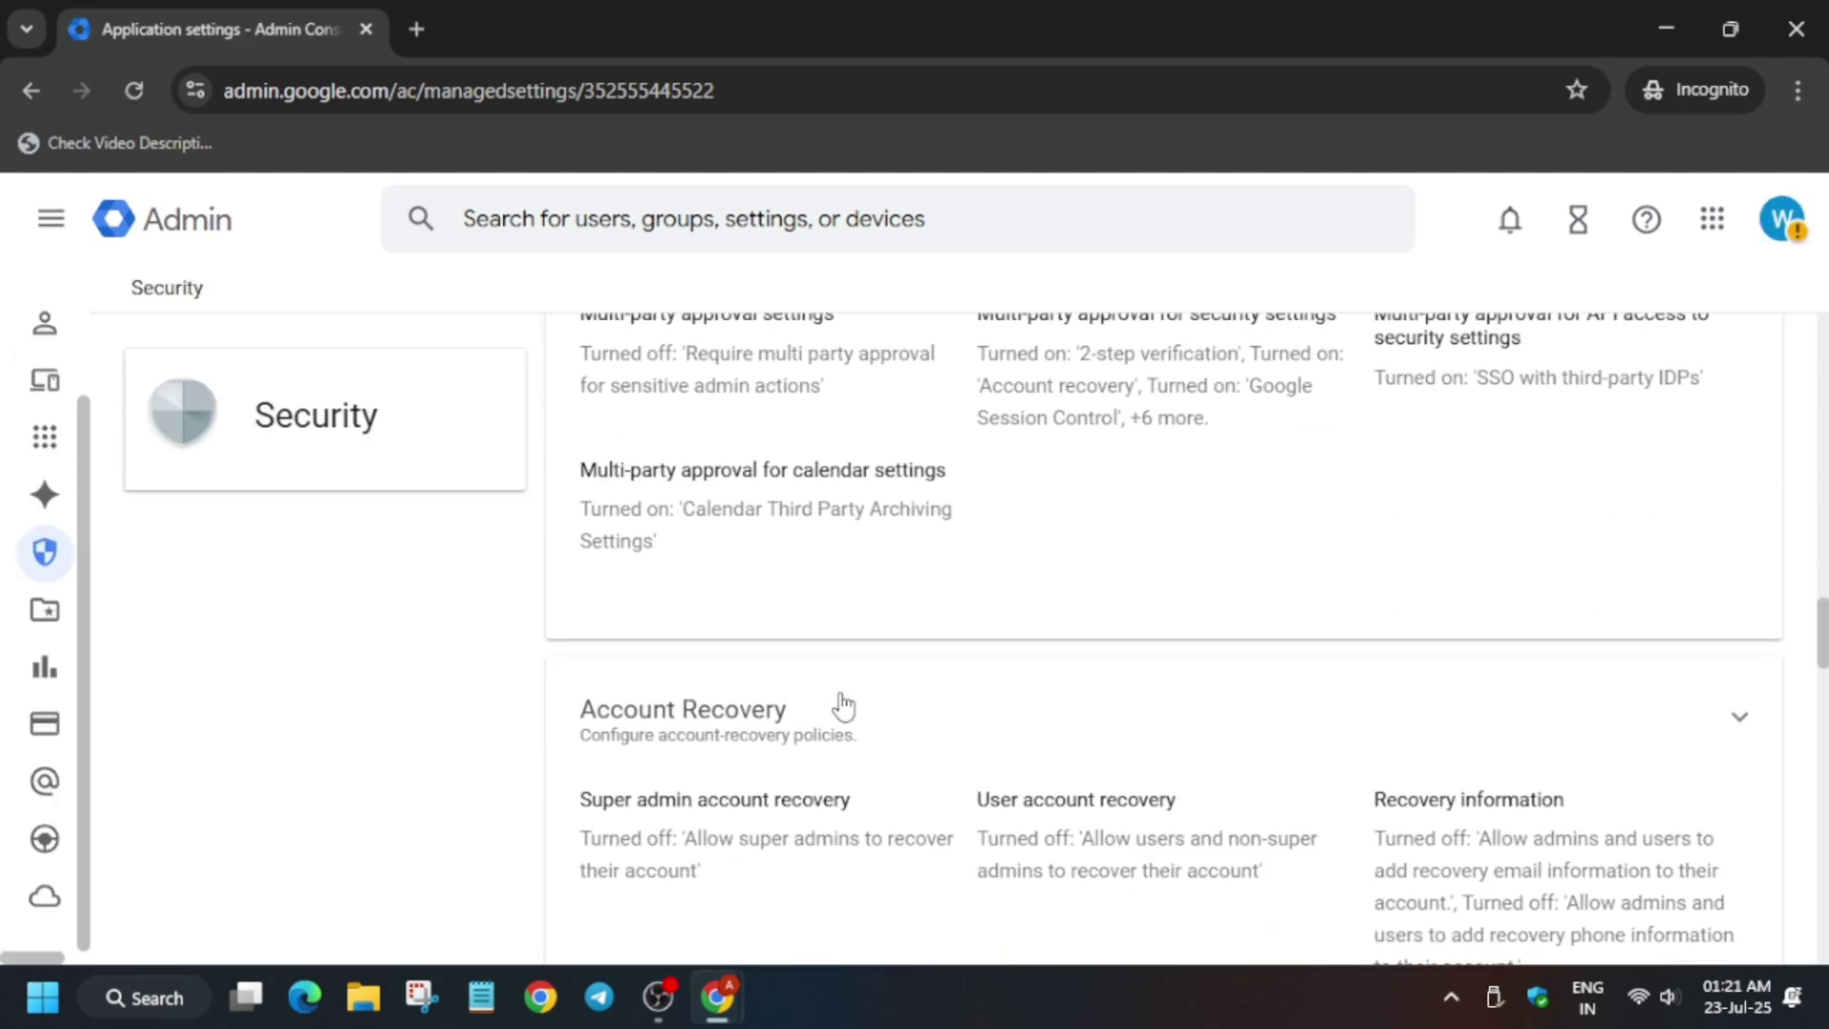
left_click(1742, 451)
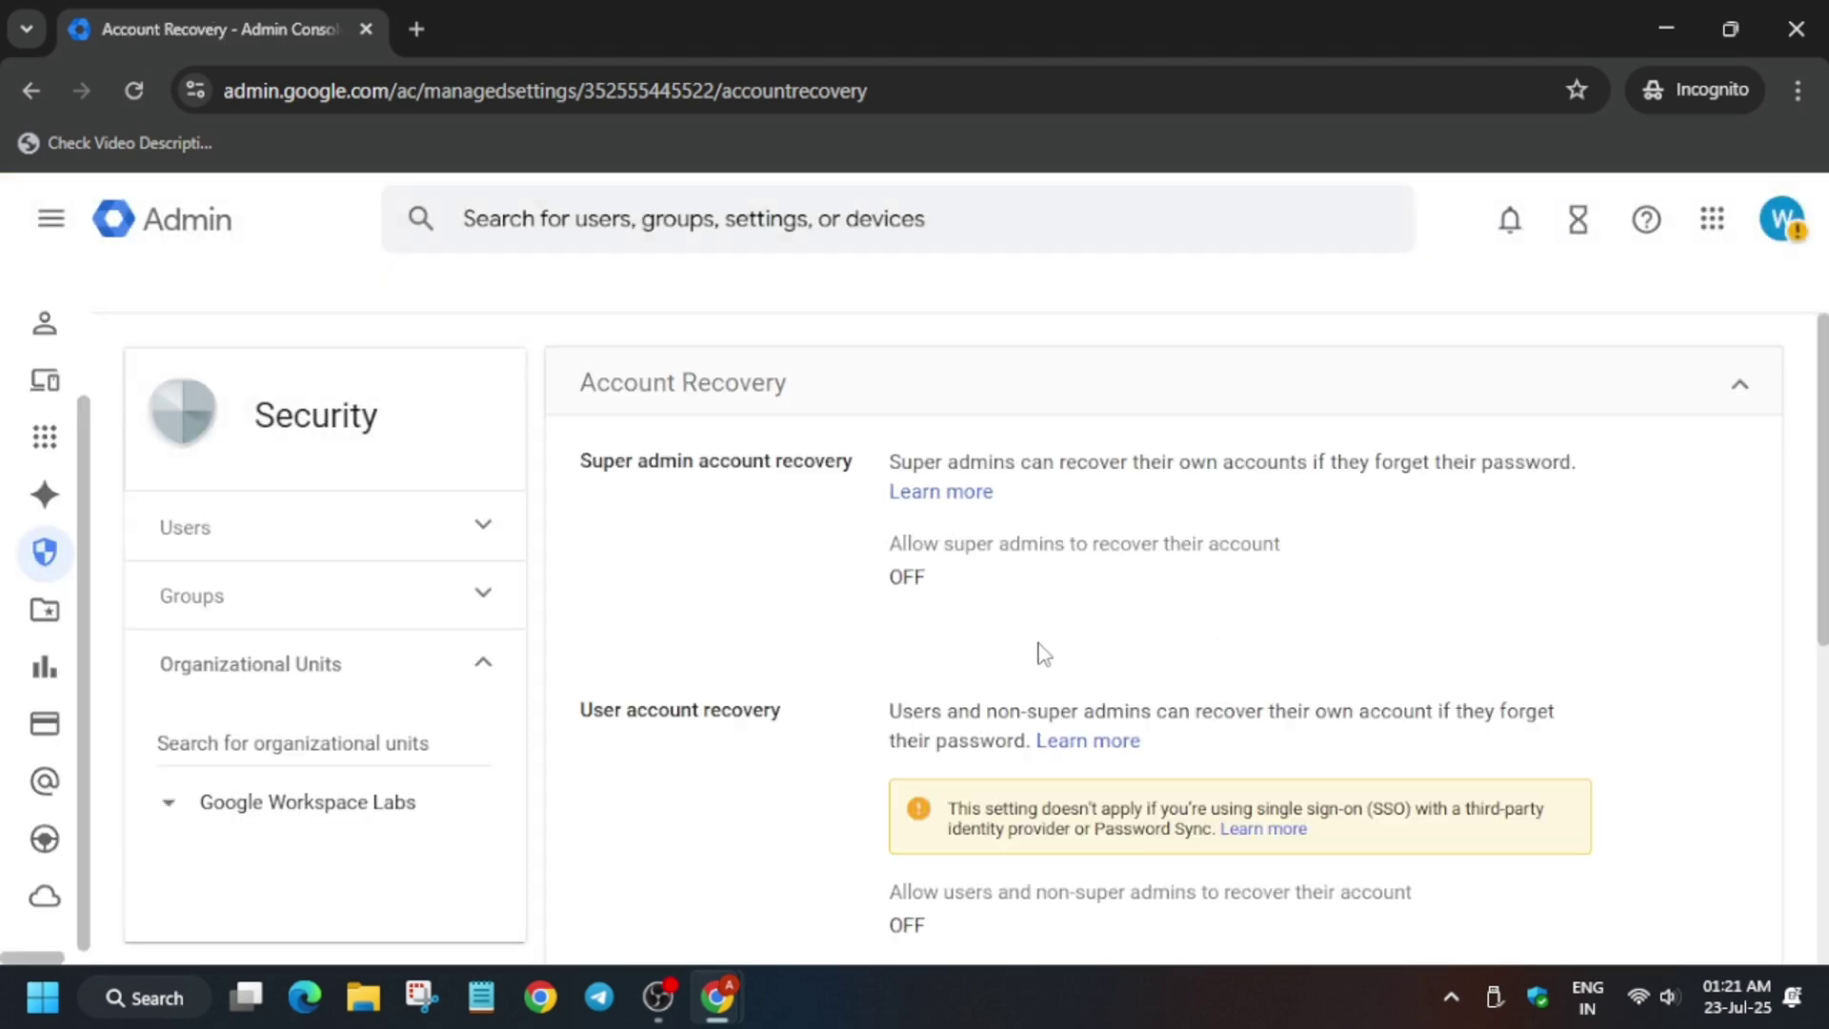
scroll(1046, 651, "down", 6)
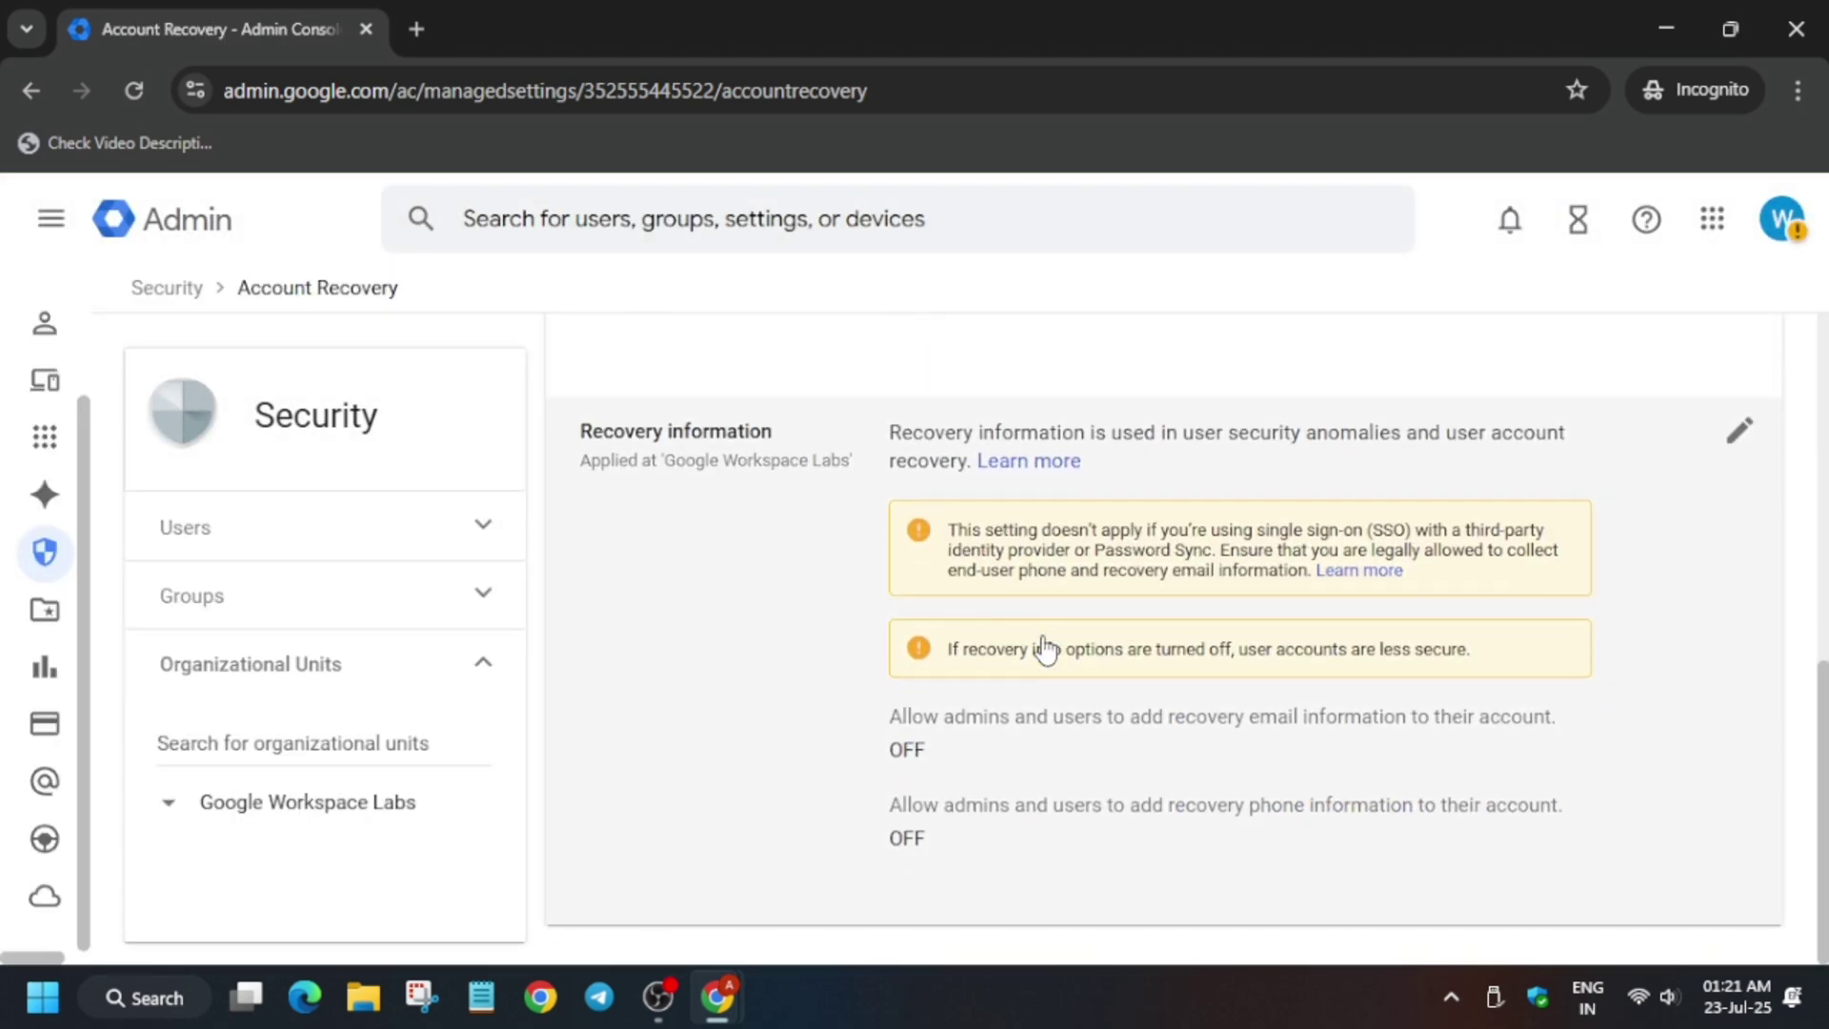
scroll(1048, 674, "up", 9)
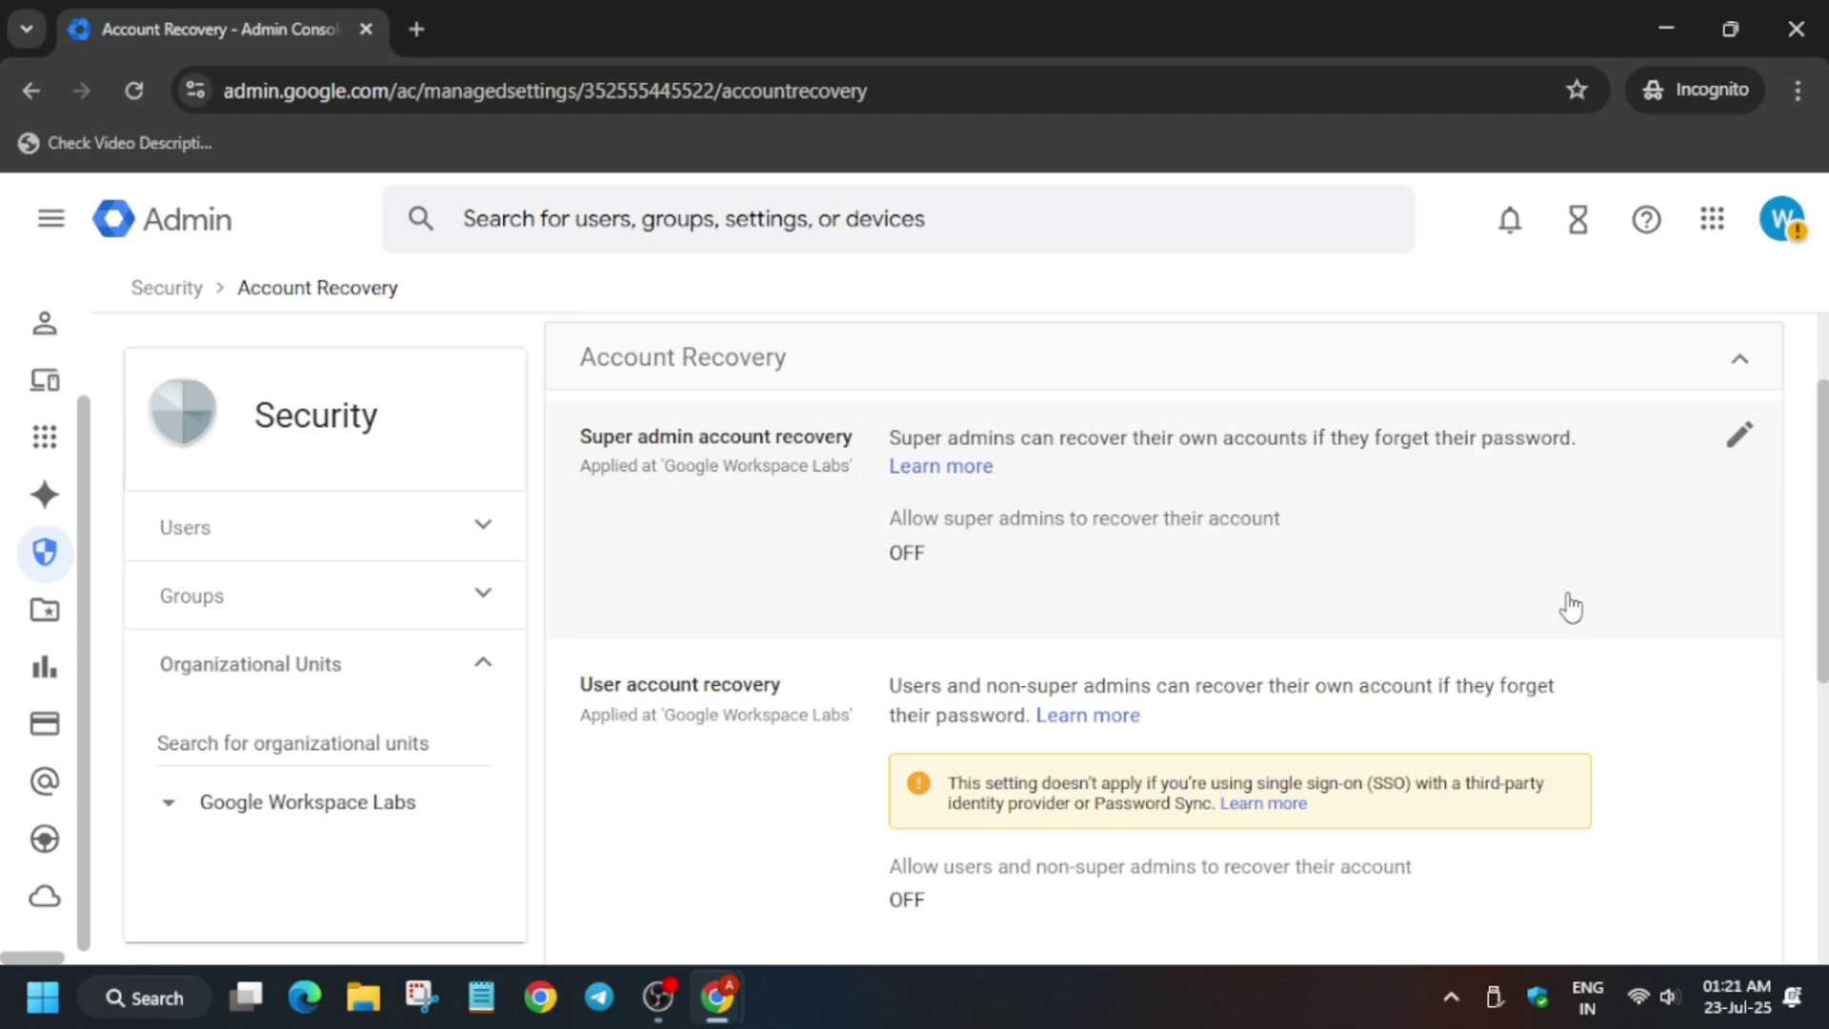
Toggle super admin account recovery on, then back off, saving it disabled.
left_click(1739, 448)
left_click(1070, 556)
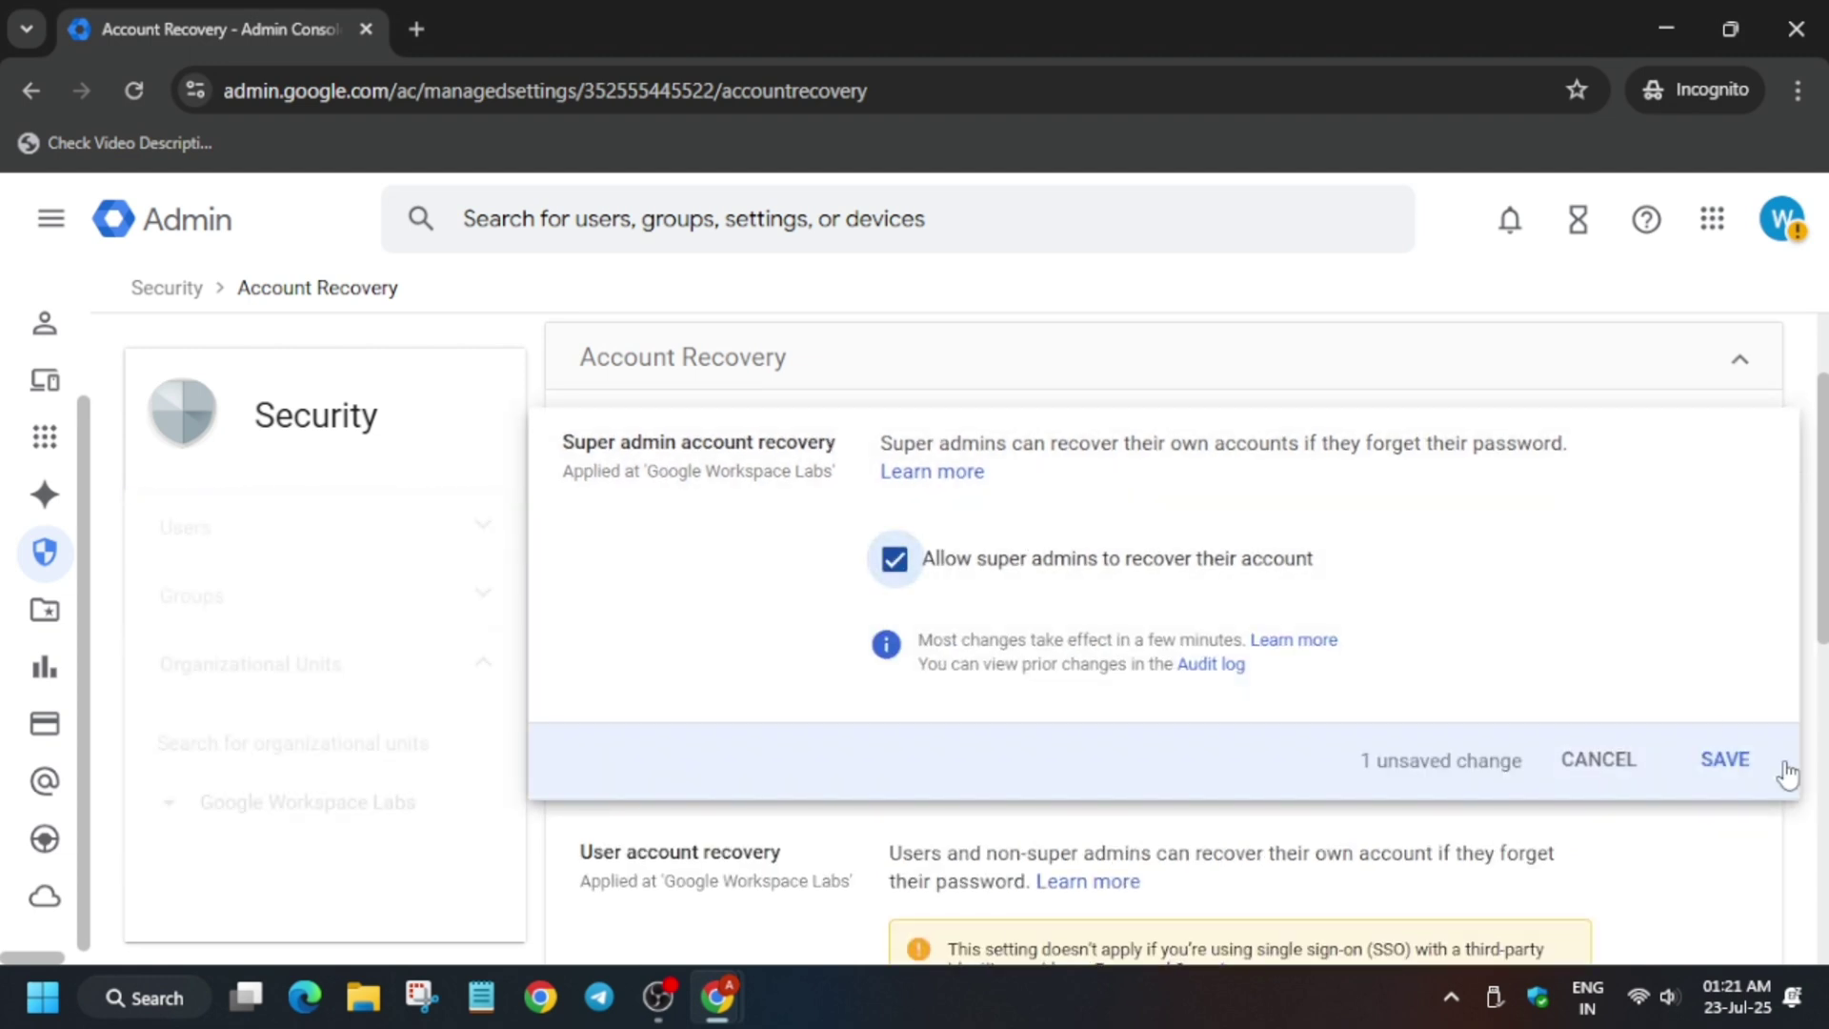
left_click(1724, 758)
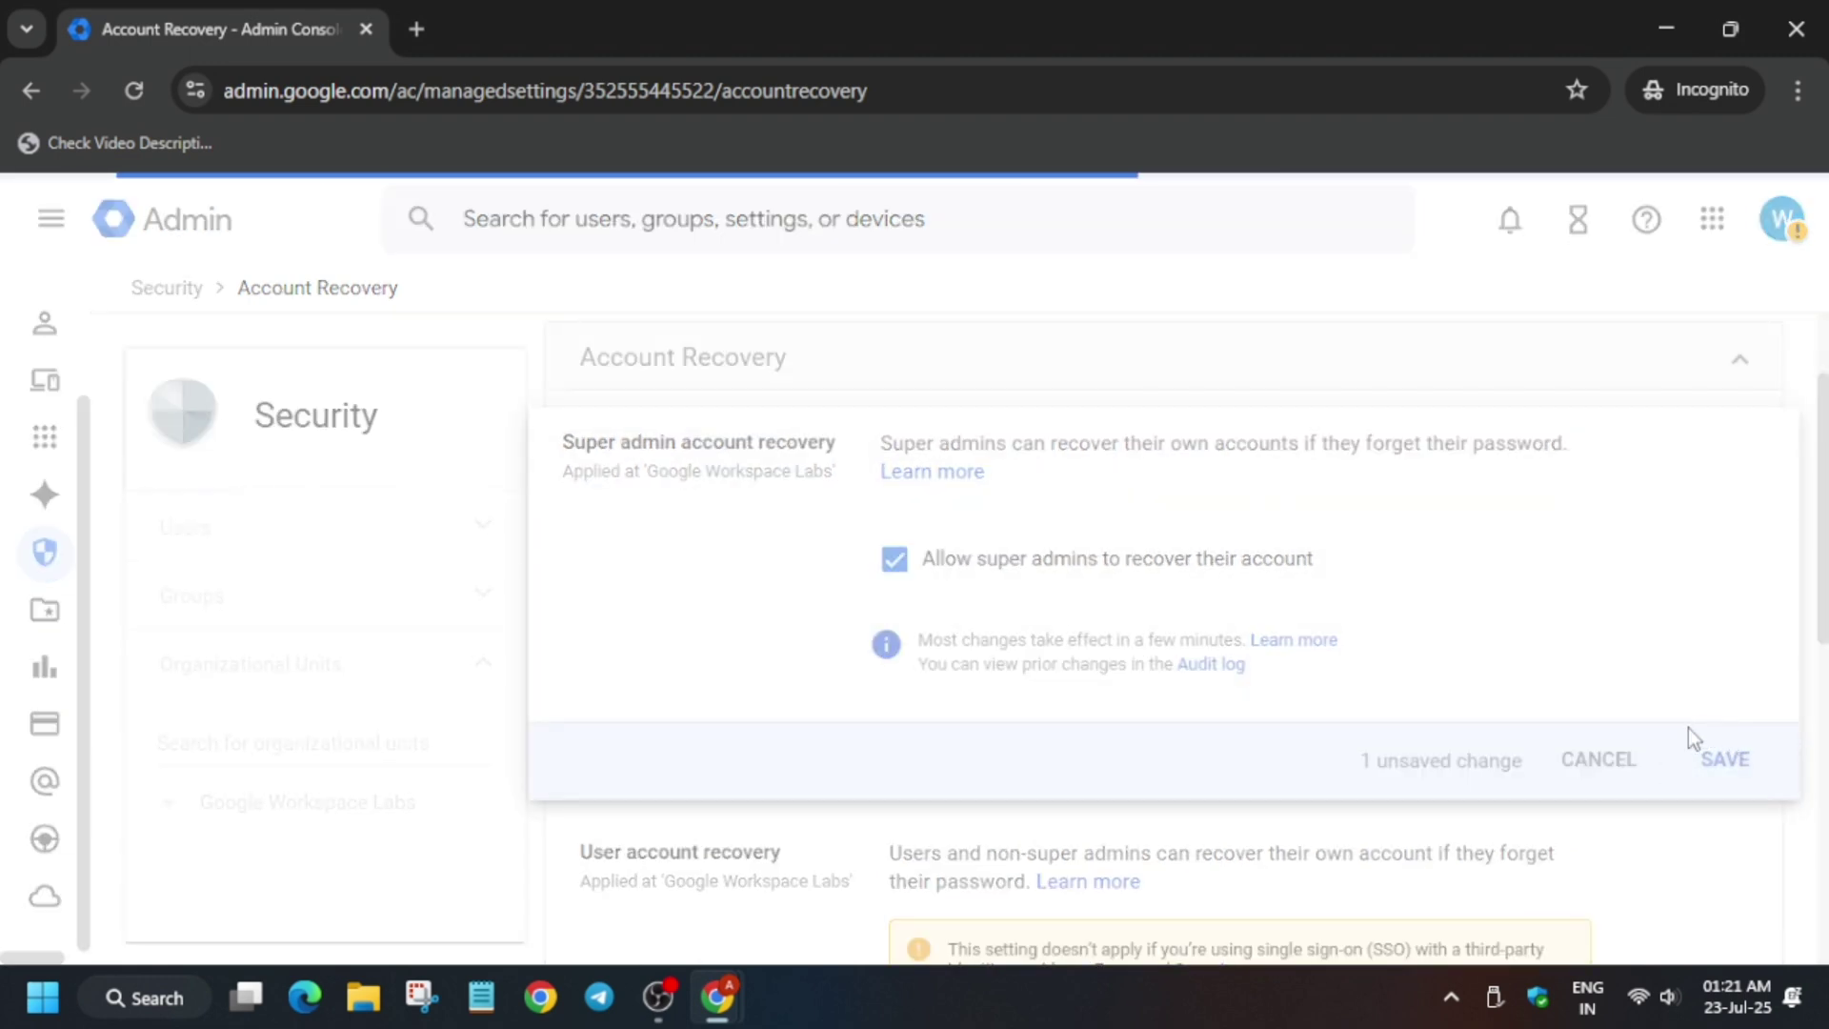
key("alt+Tab")
key("alt+Tab")
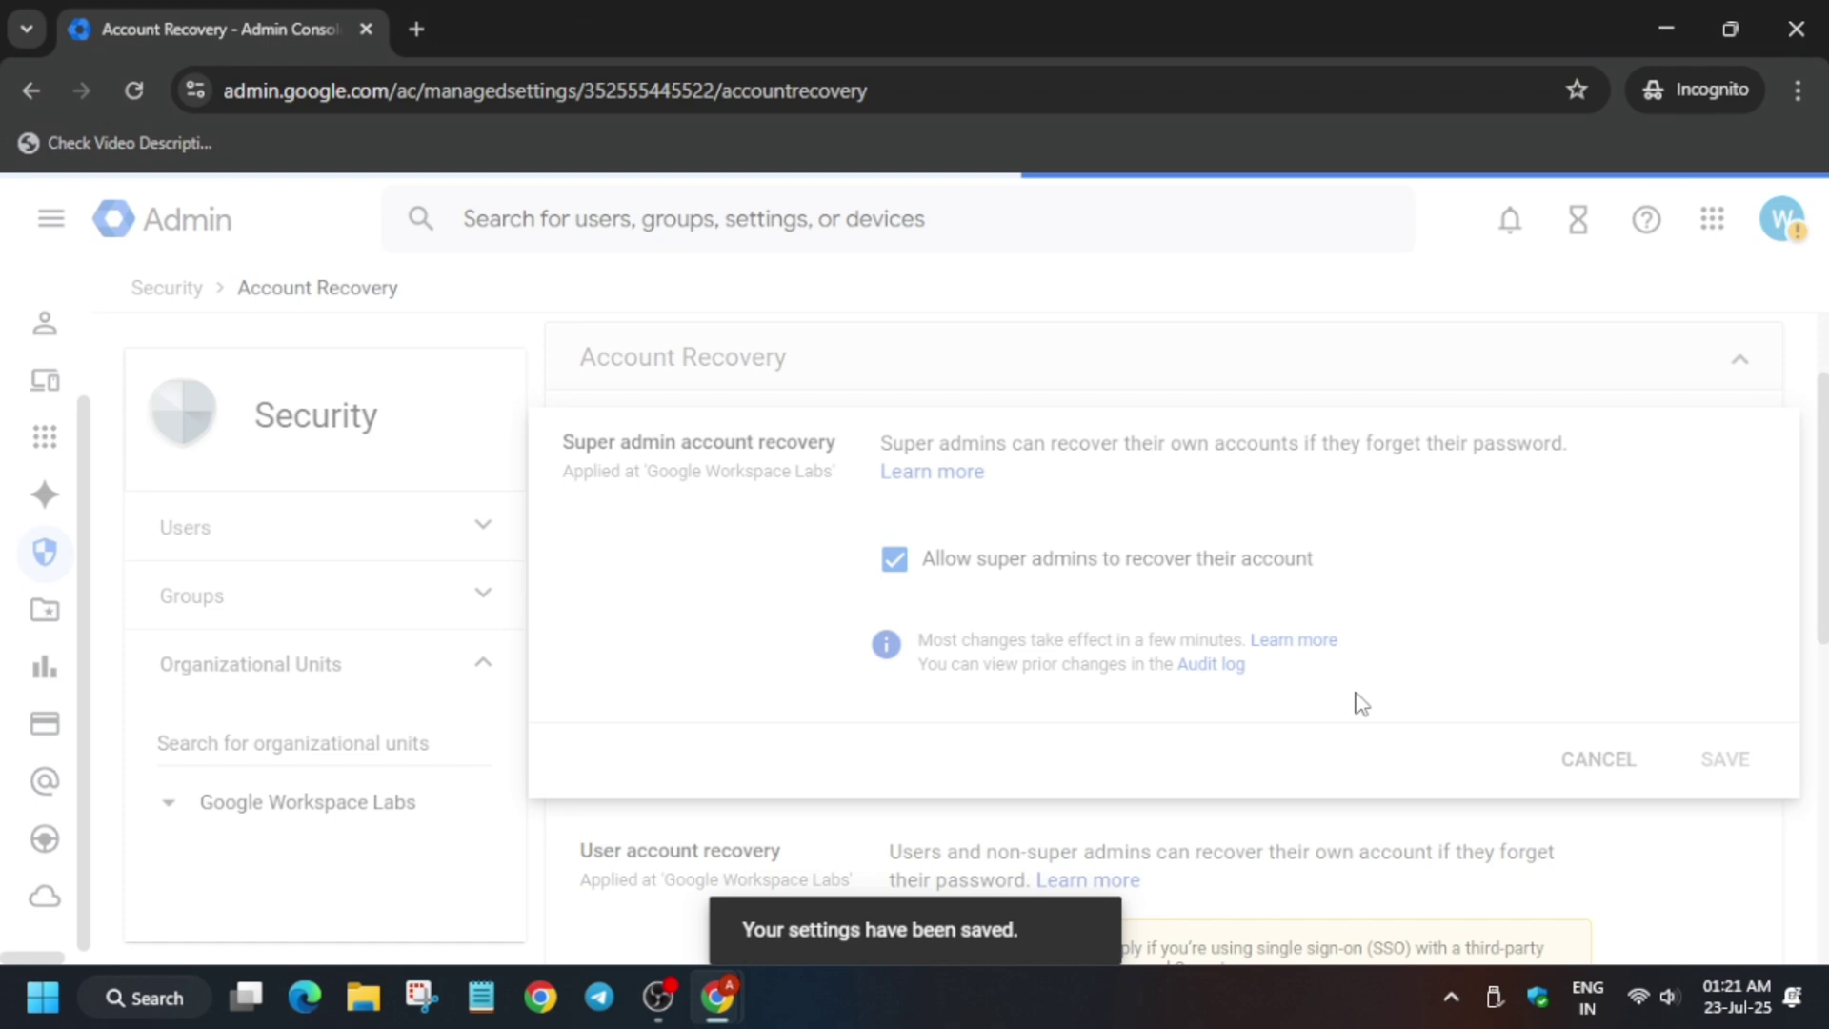
scroll(1355, 698, "down", 5)
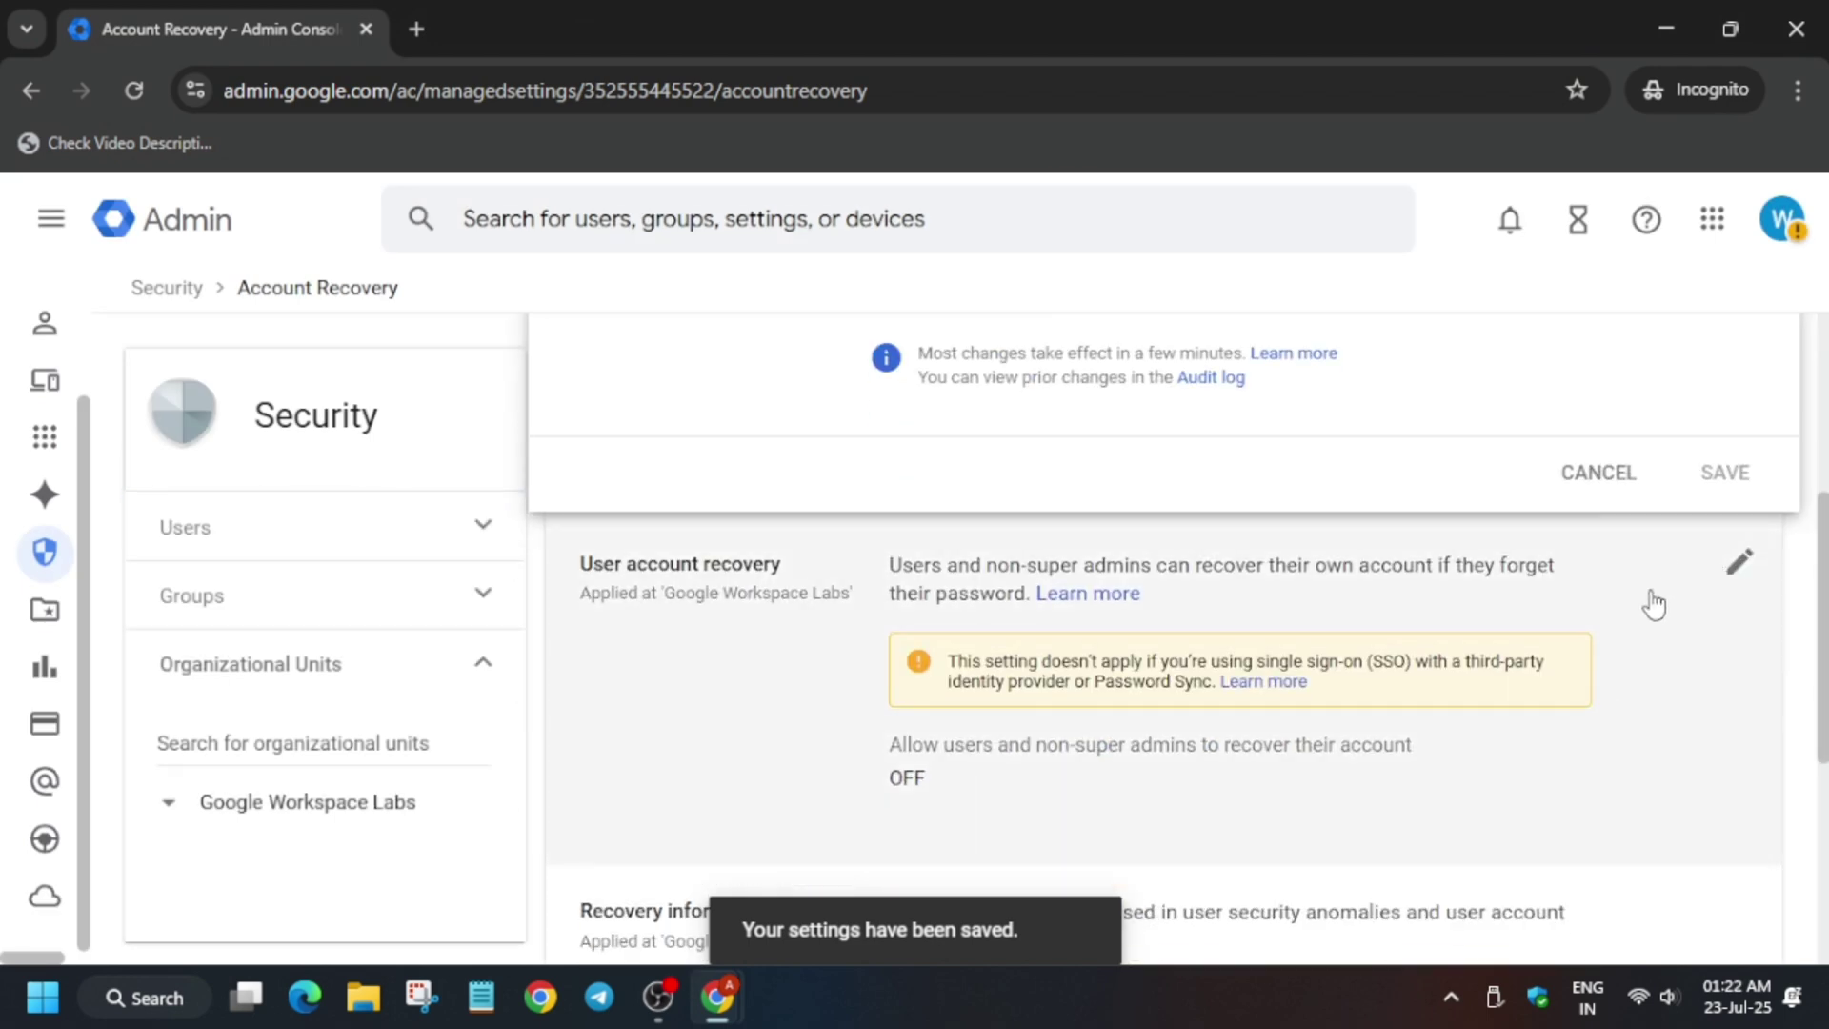
scroll(946, 592, "up", 5)
left_click(895, 703)
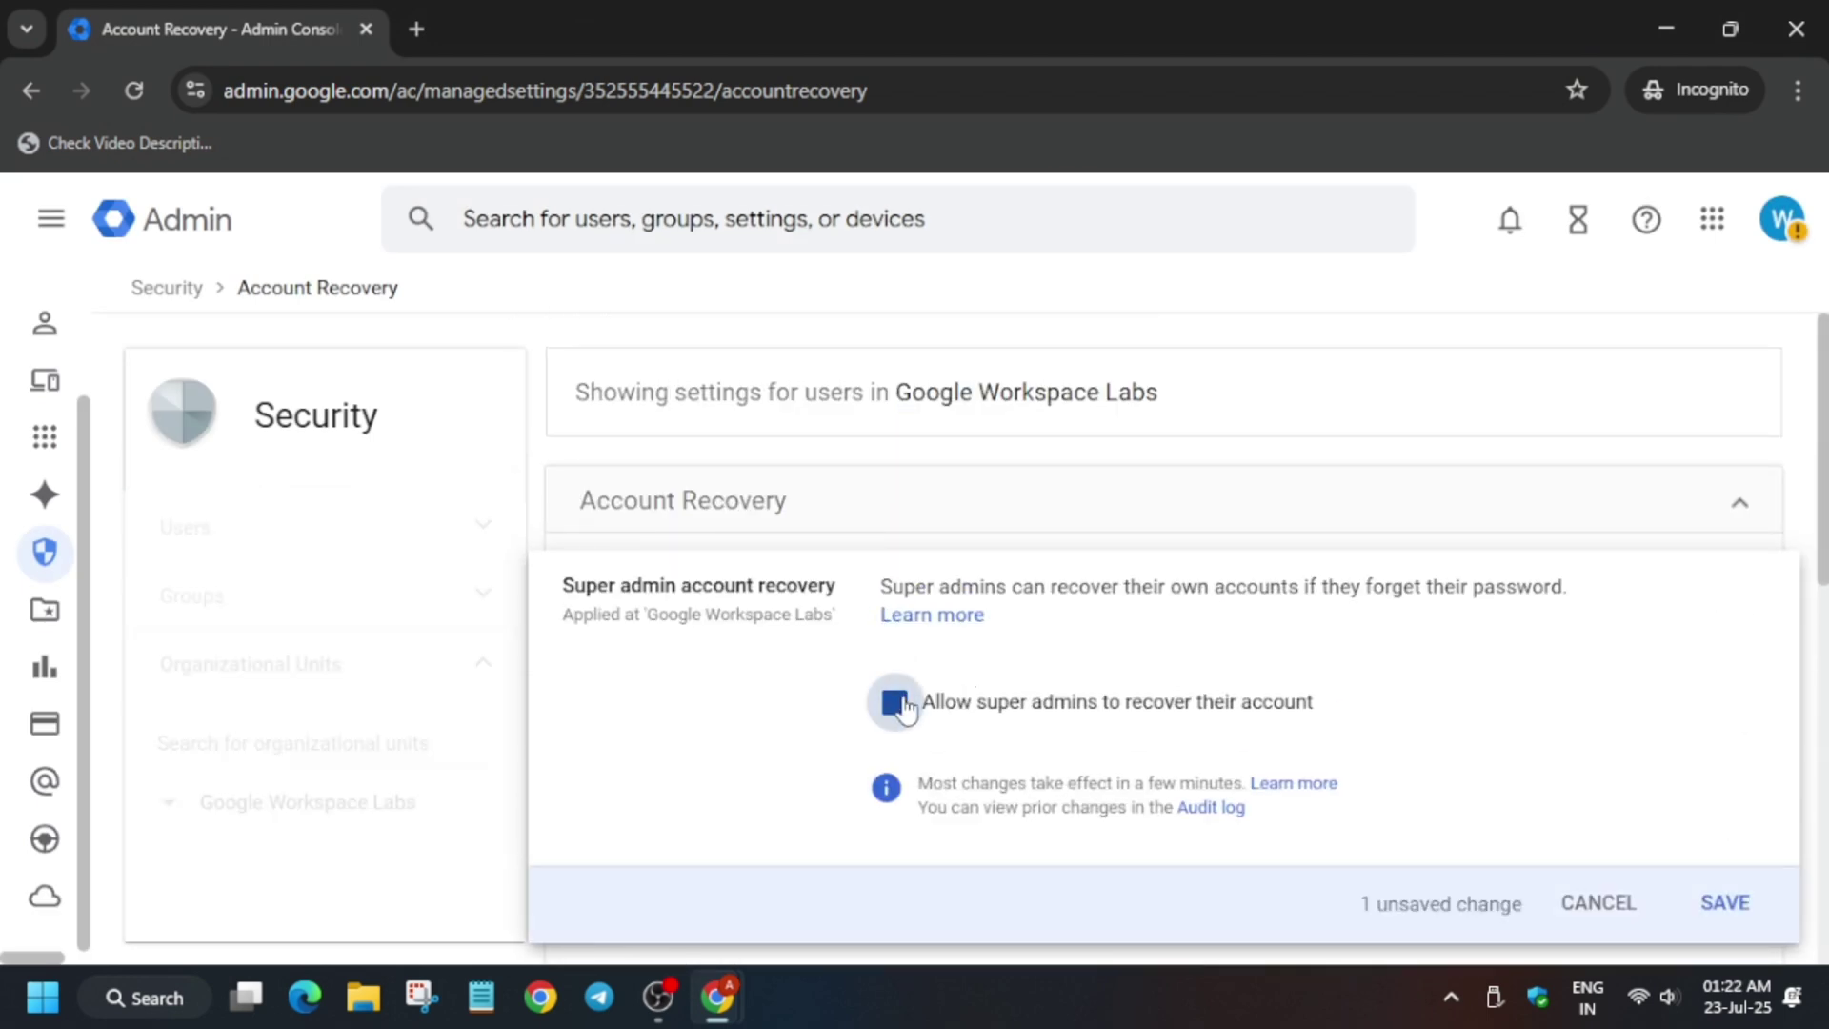
left_click(1770, 900)
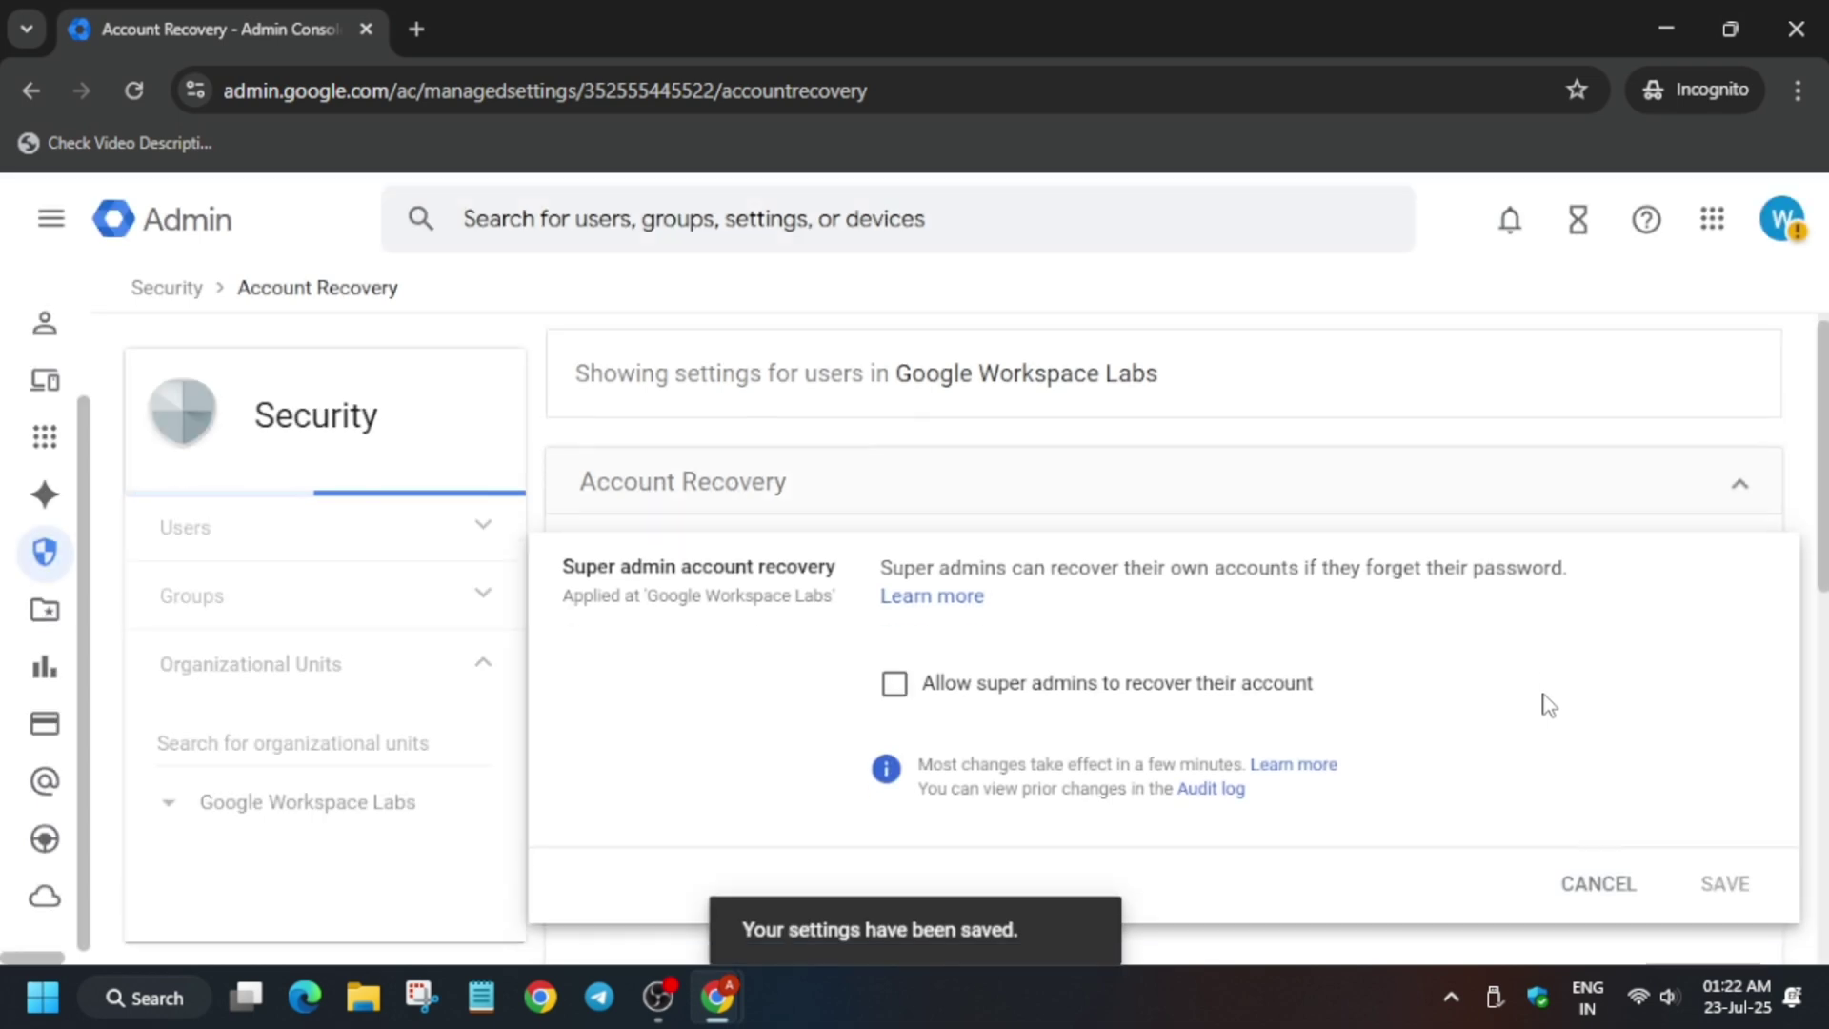
Allow users and non-super admins to recover their accounts and save.
scroll(1601, 619, "down", 5)
left_click(1734, 420)
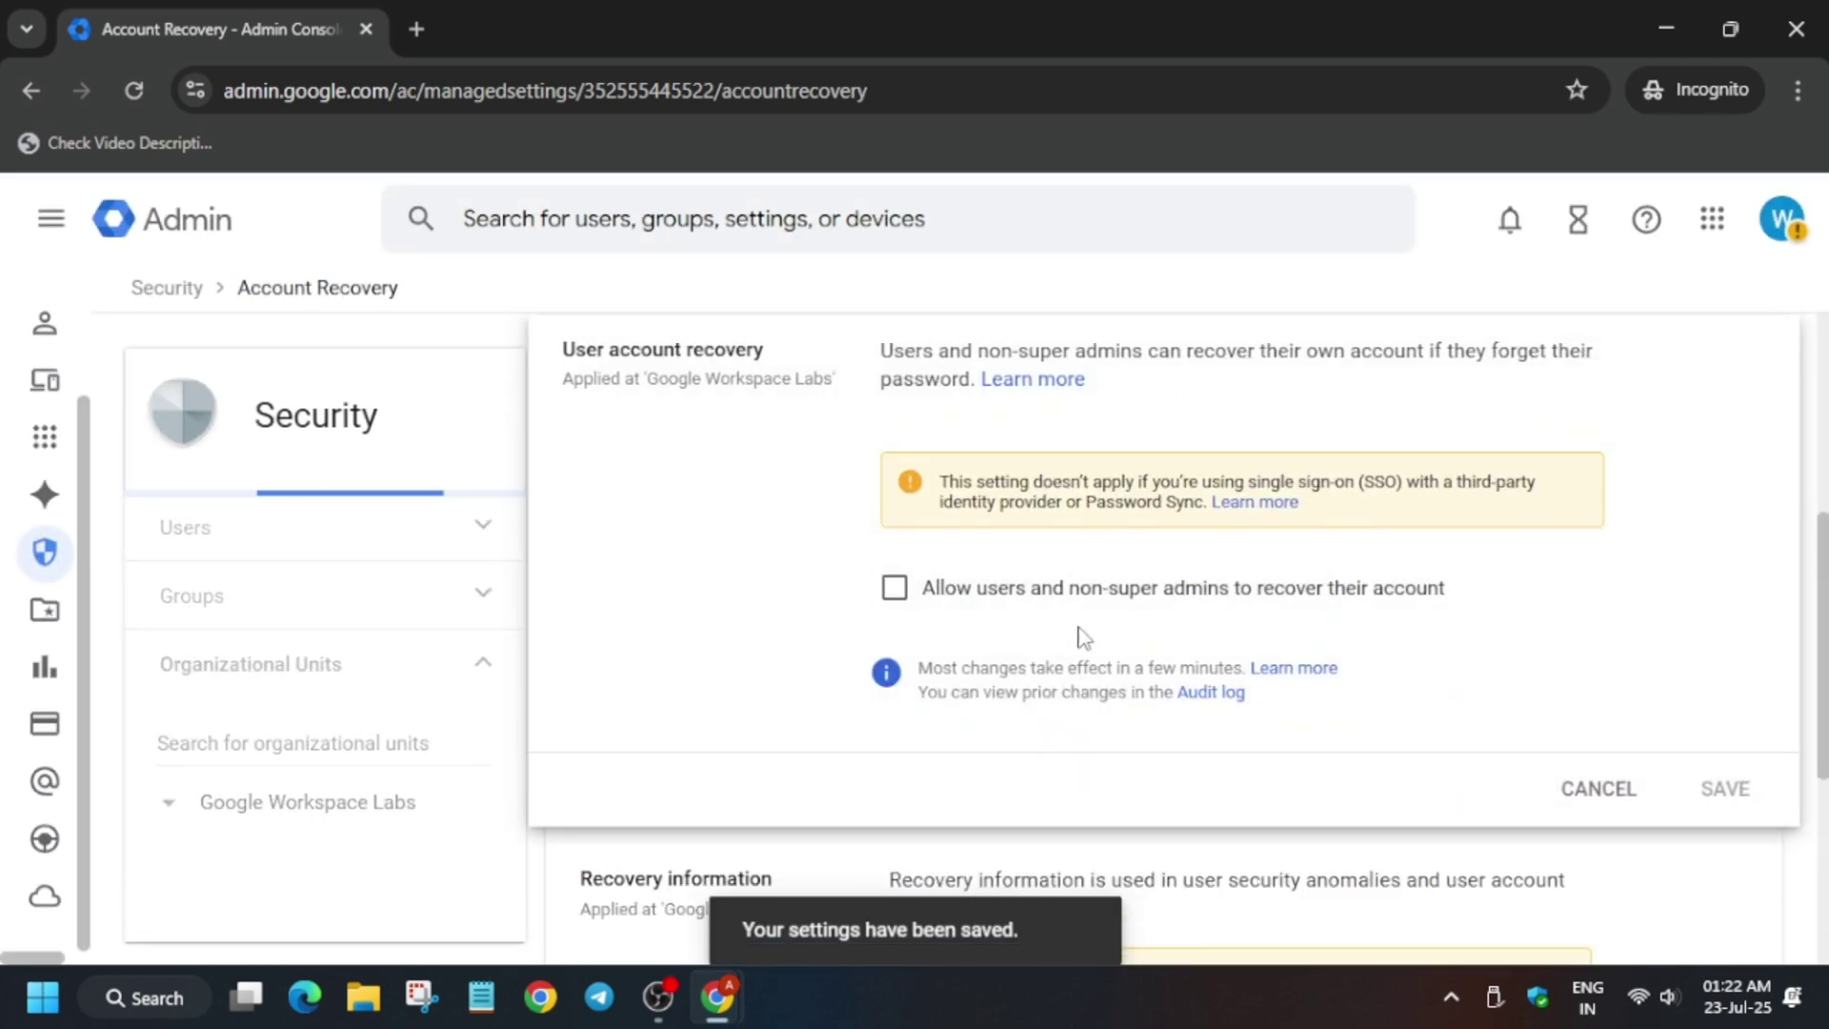
left_click(895, 587)
left_click(1729, 789)
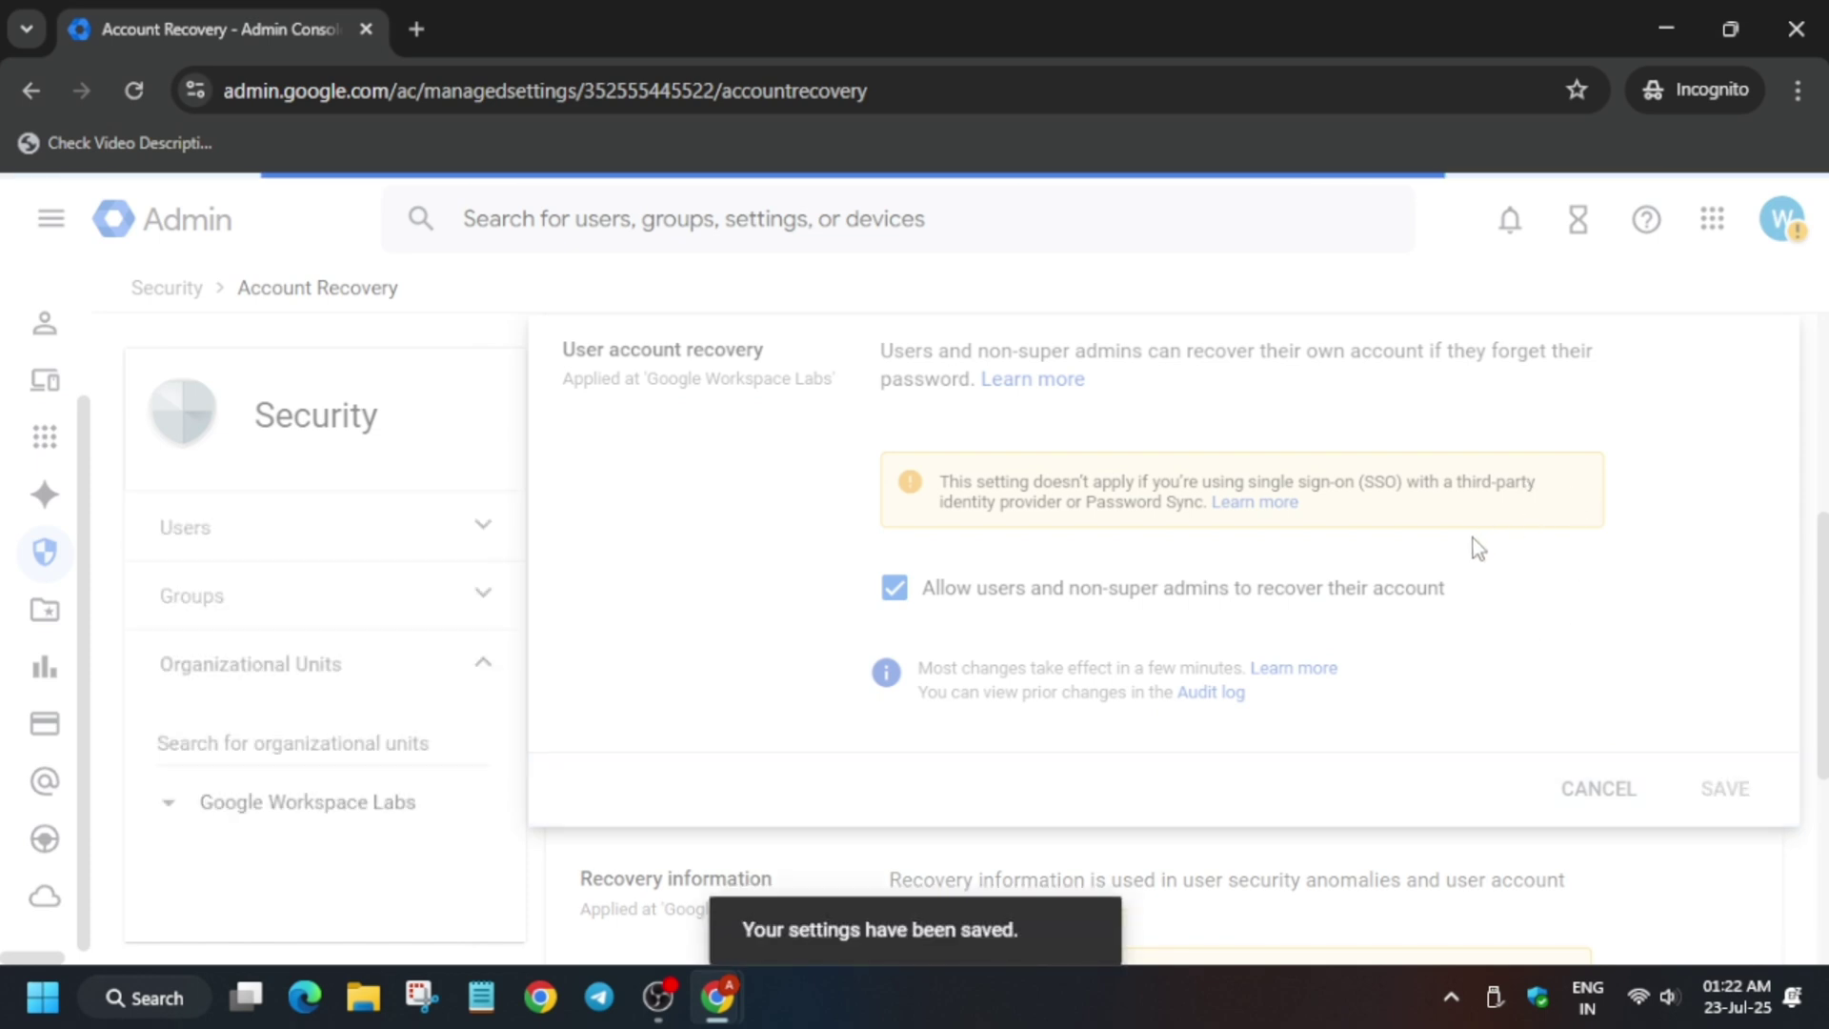
Check the next instruction, then go to Directory > Users.
key("alt+Tab")
scroll(1074, 625, "down", 6)
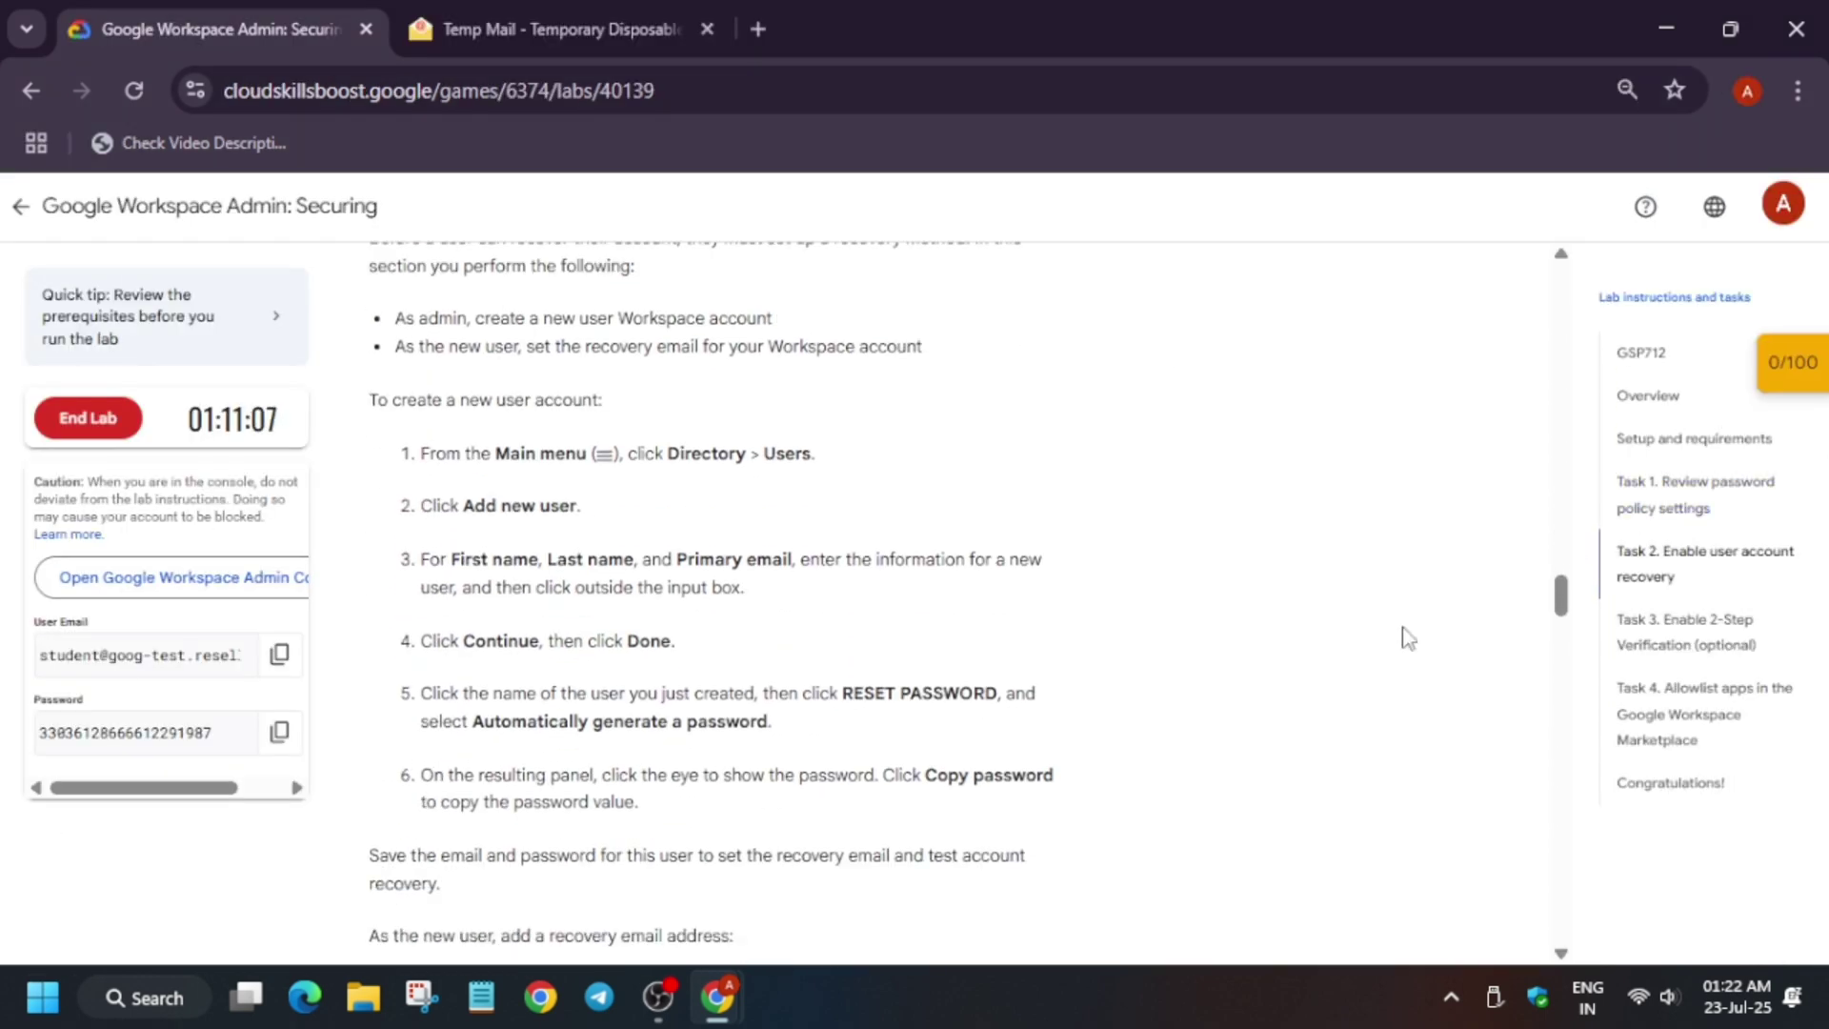
key("alt+Tab")
left_click(51, 218)
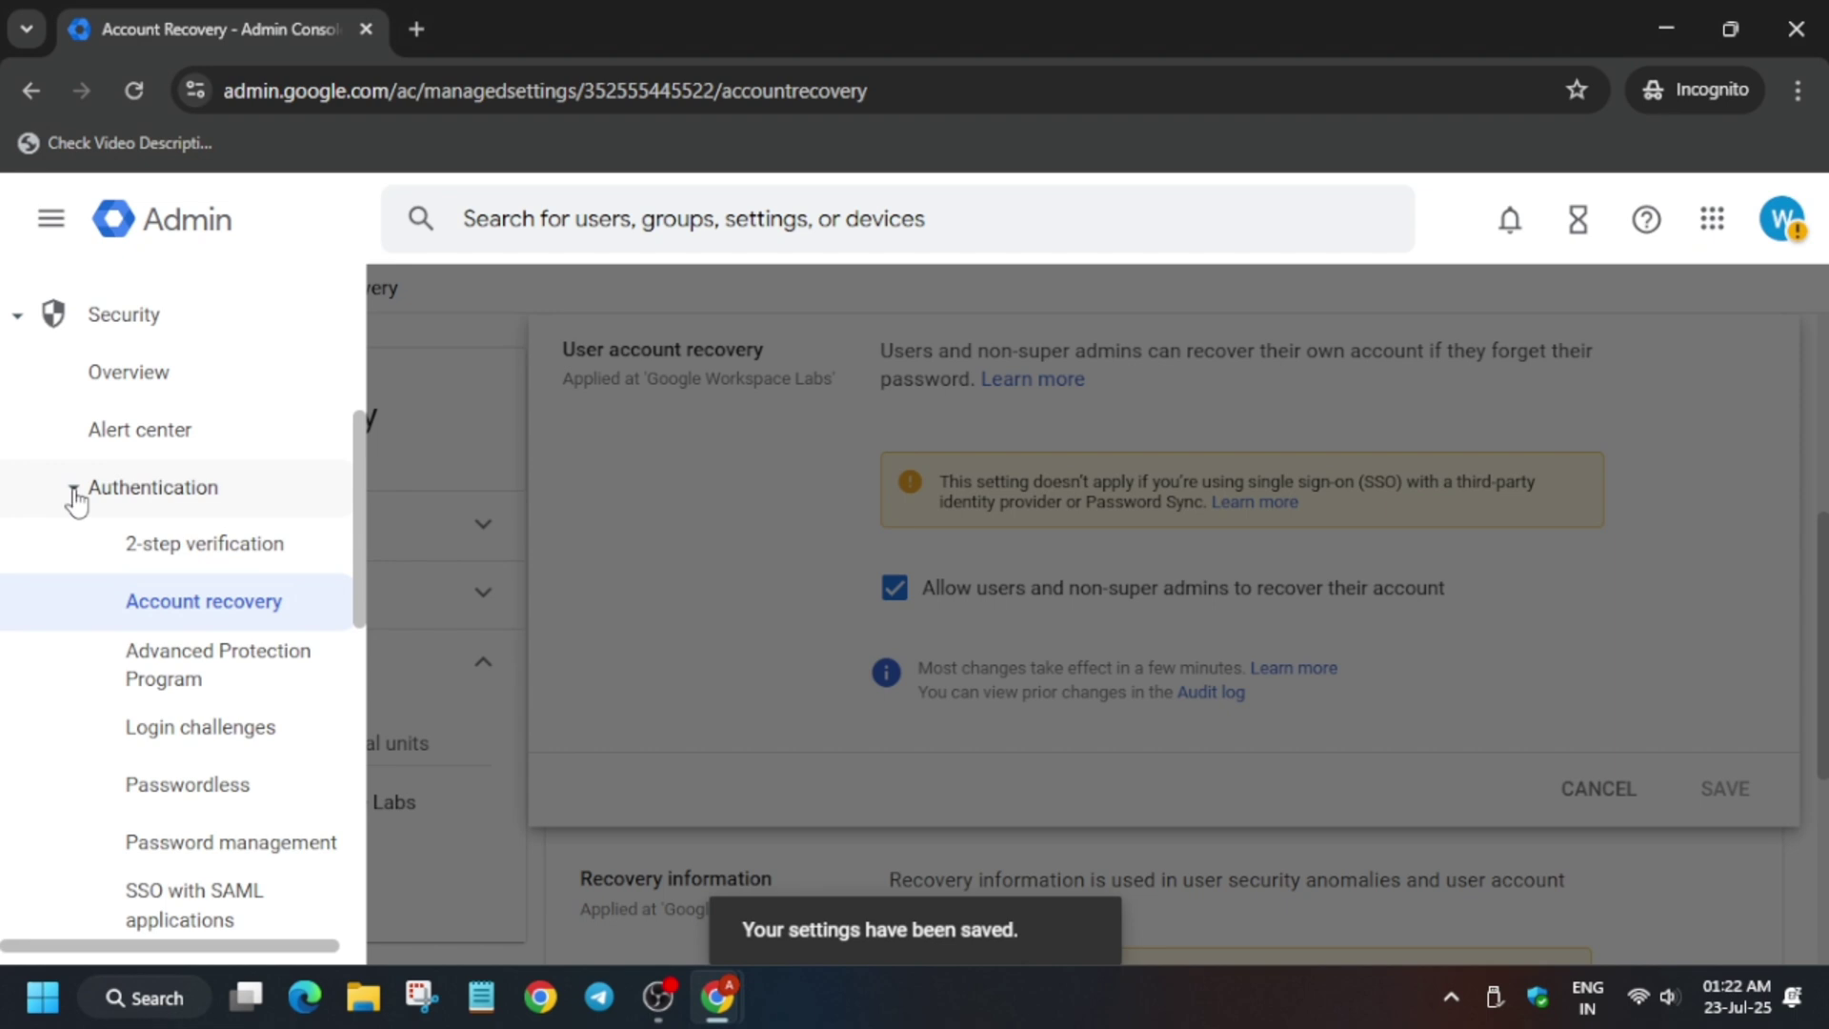
scroll(212, 373, "up", 4)
left_click(16, 453)
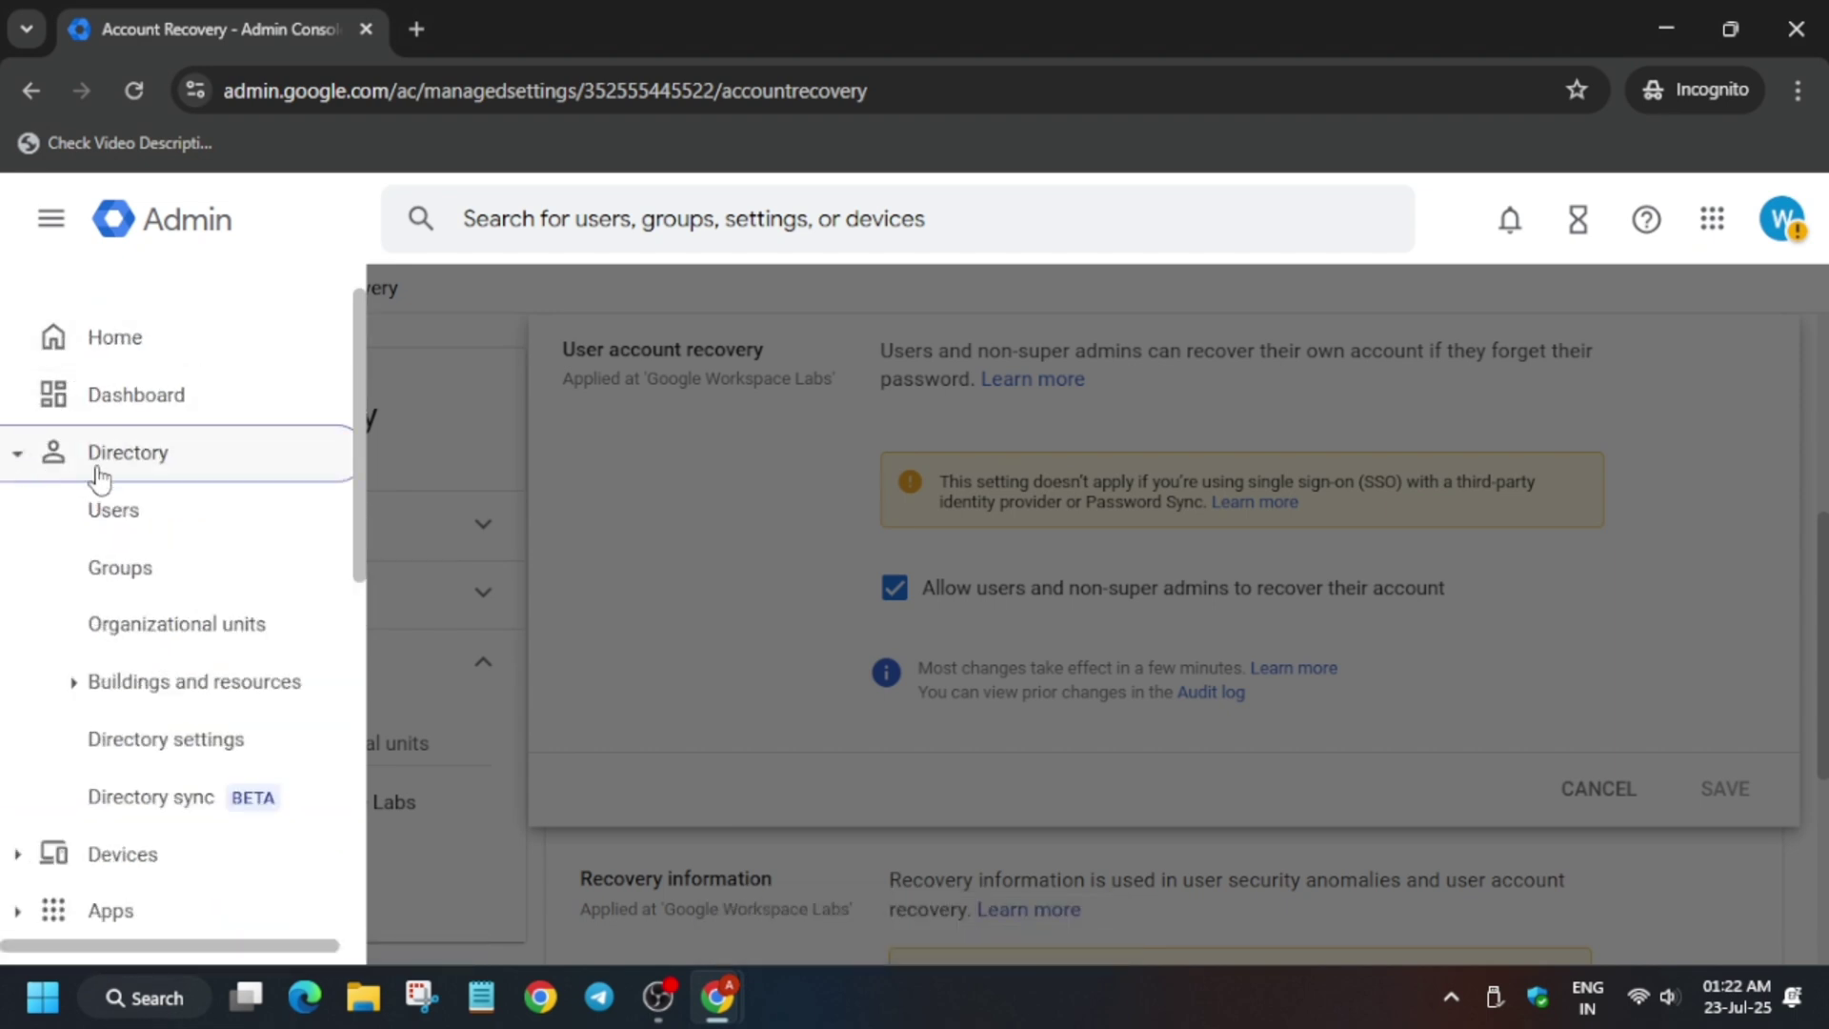
left_click(112, 510)
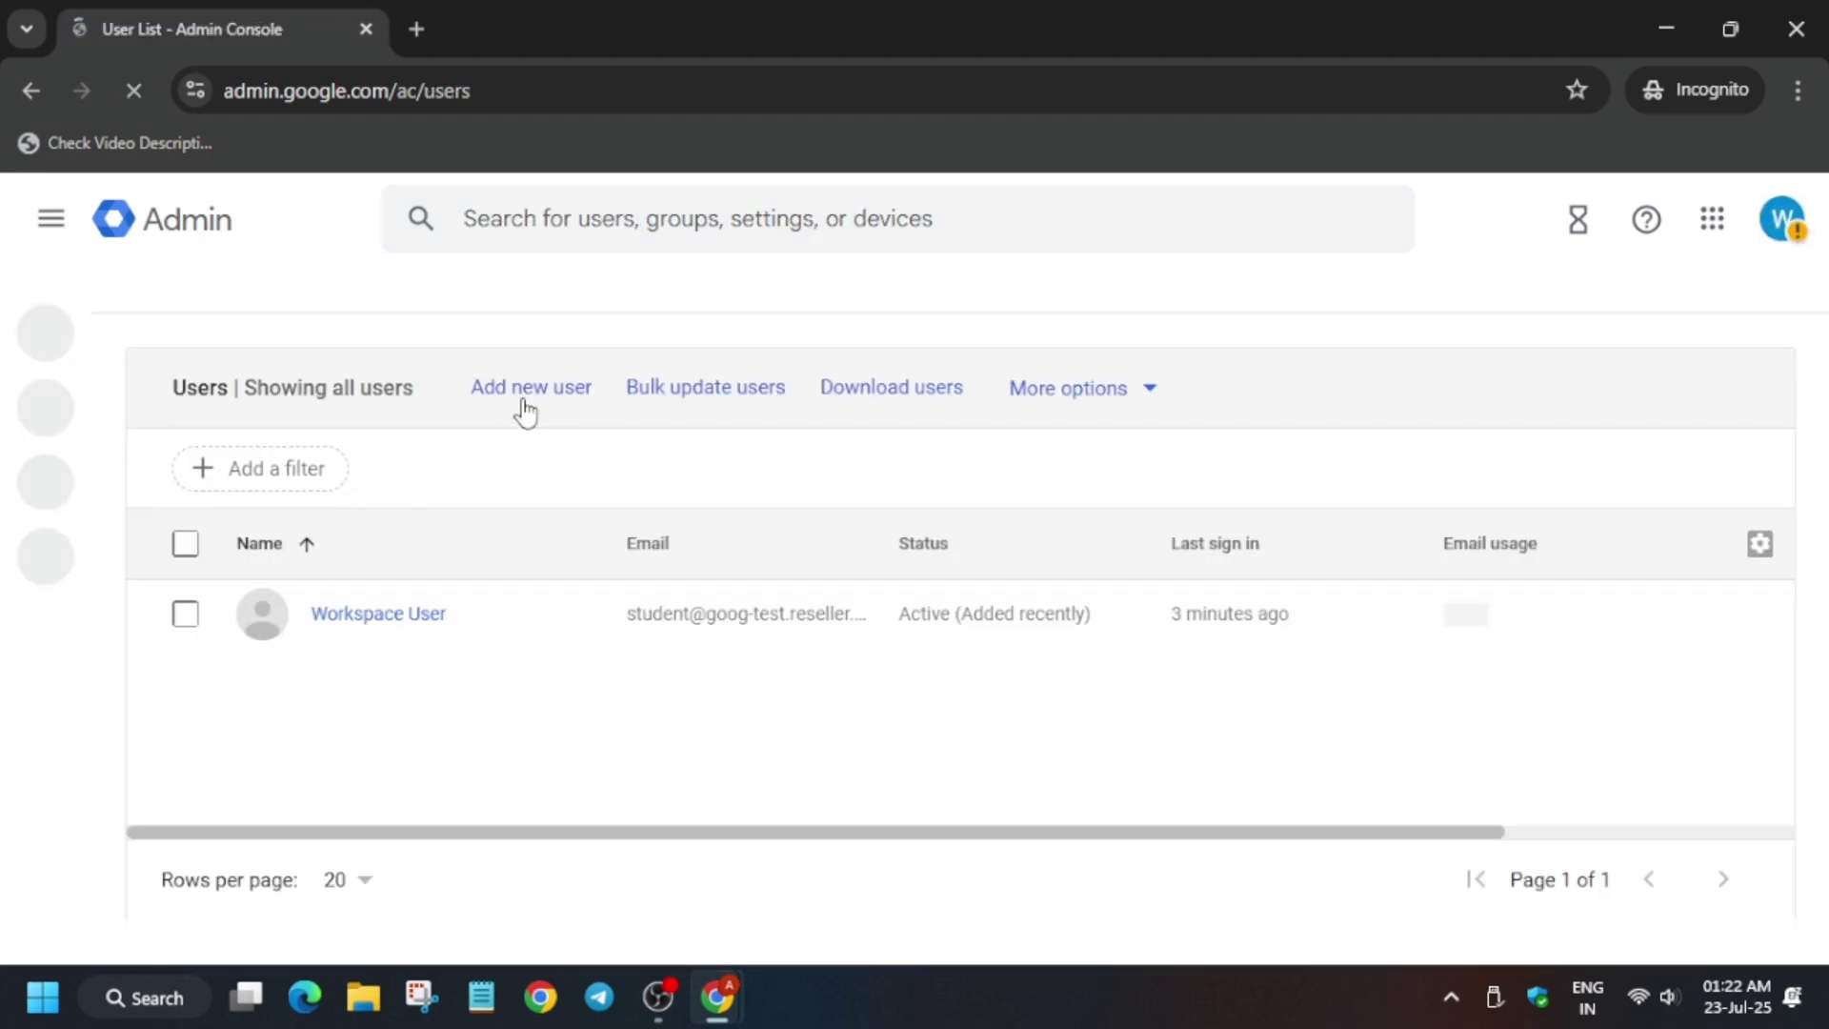
Add a new user with their first and last name filled in.
left_click(523, 393)
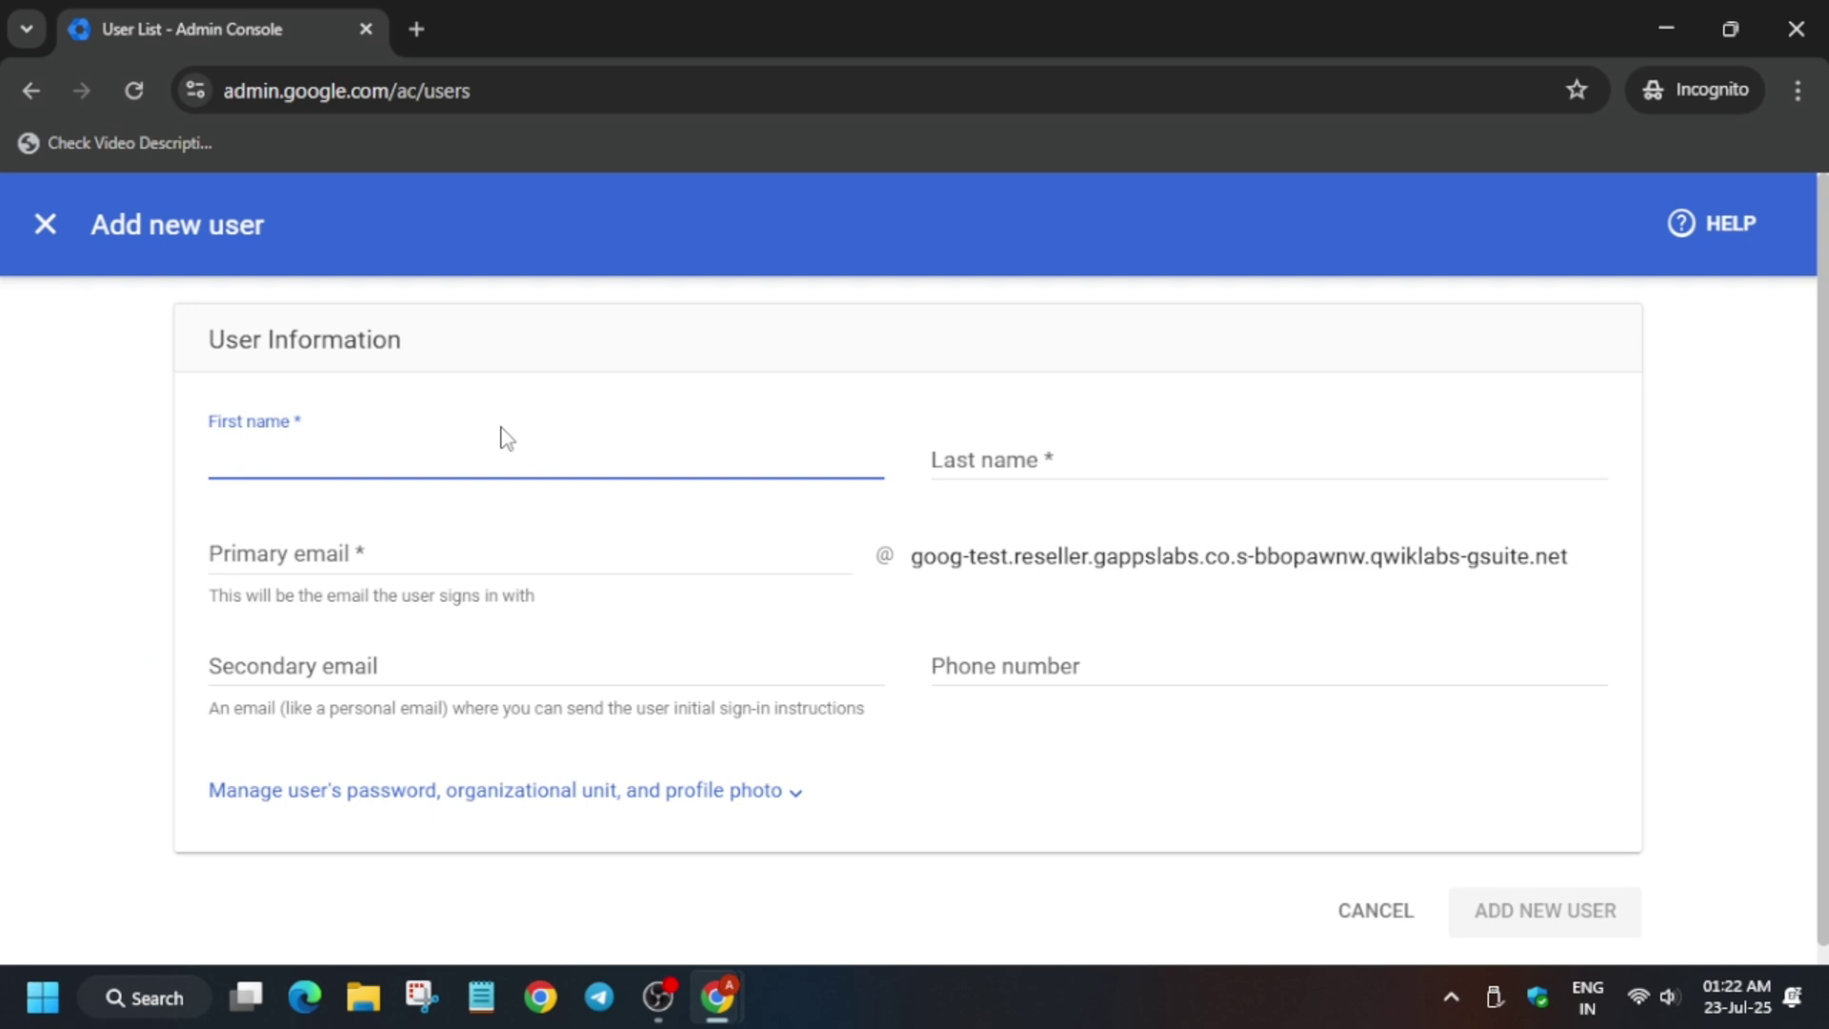
type("dr")
left_click(1087, 464)
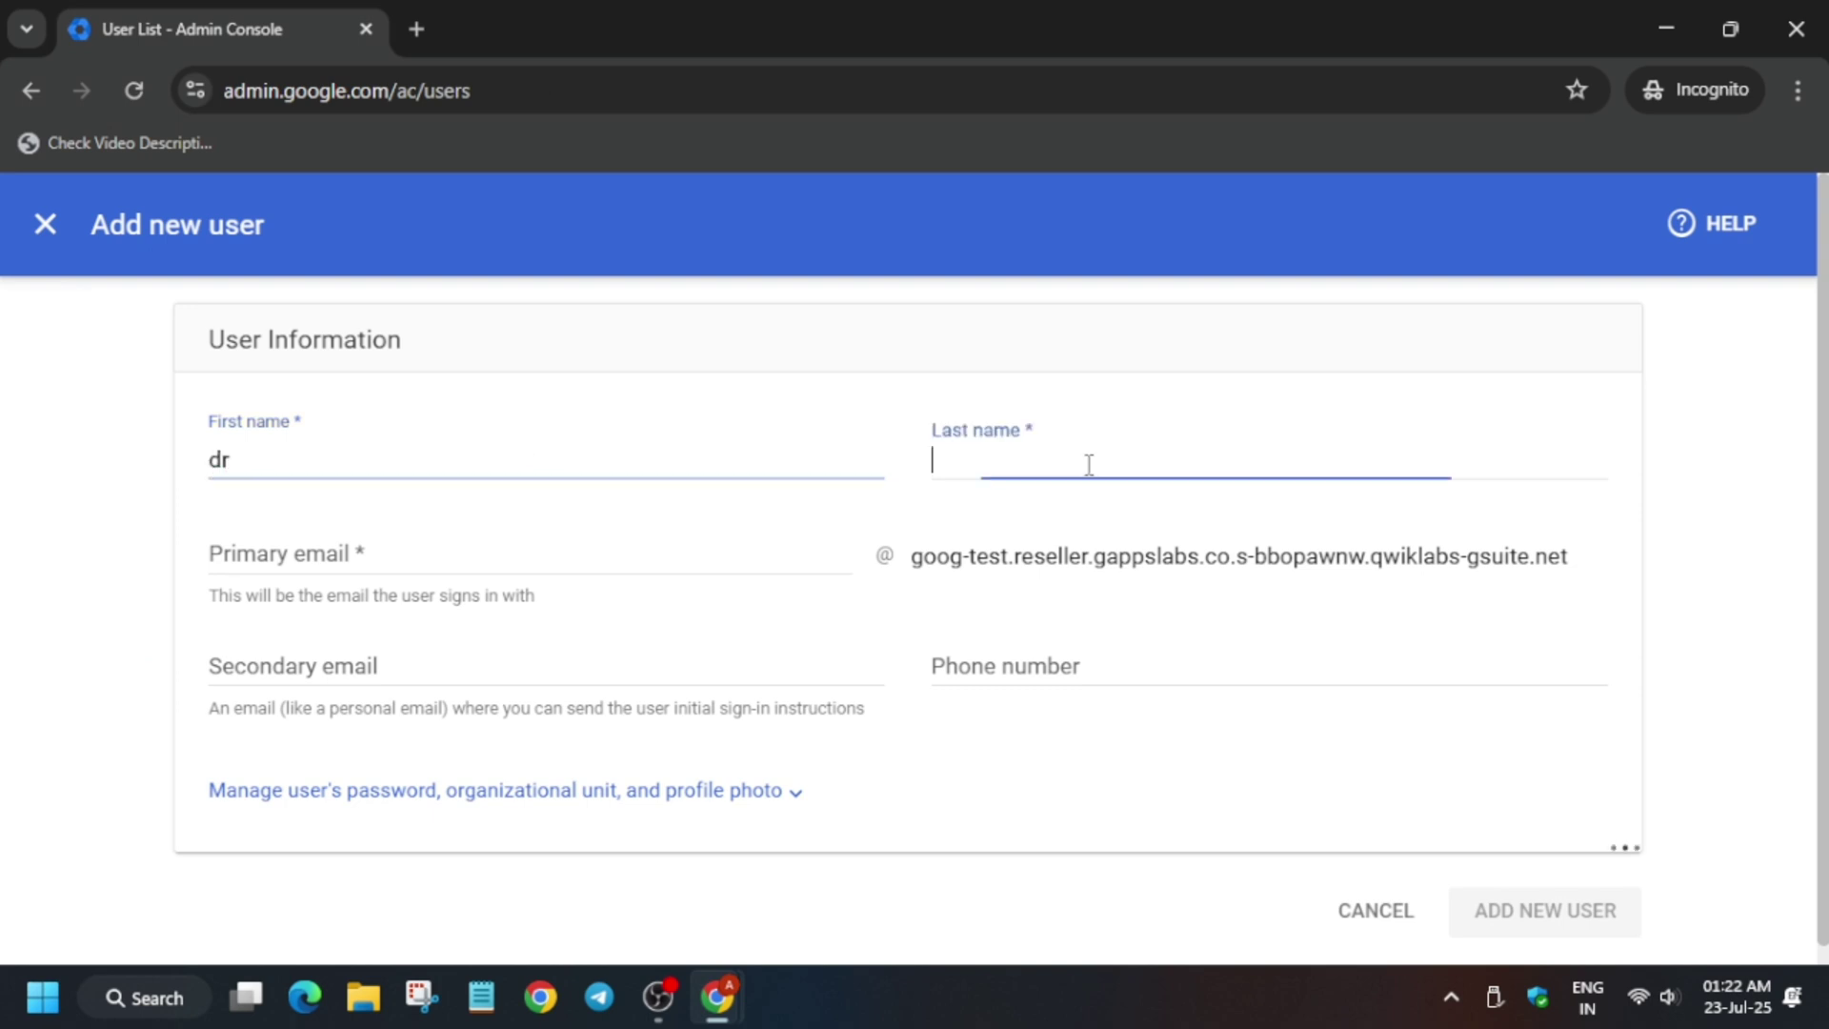
type("abhishek")
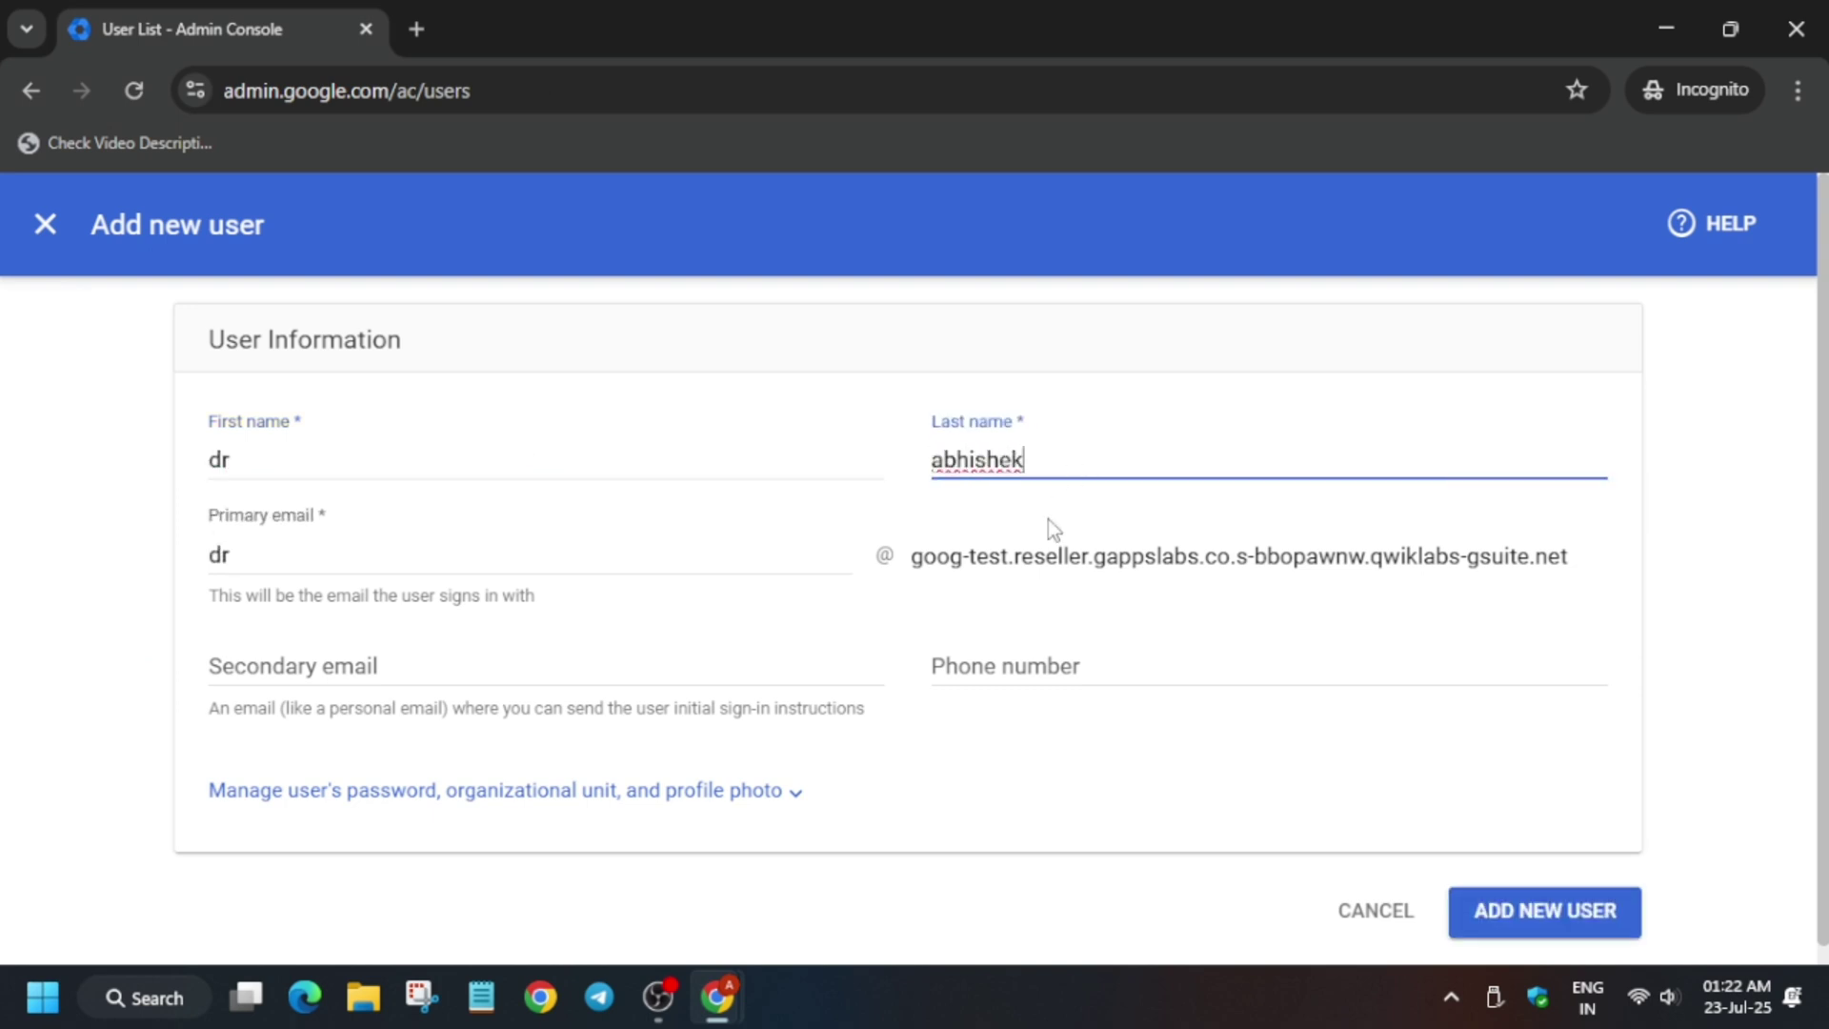
left_click(1609, 920)
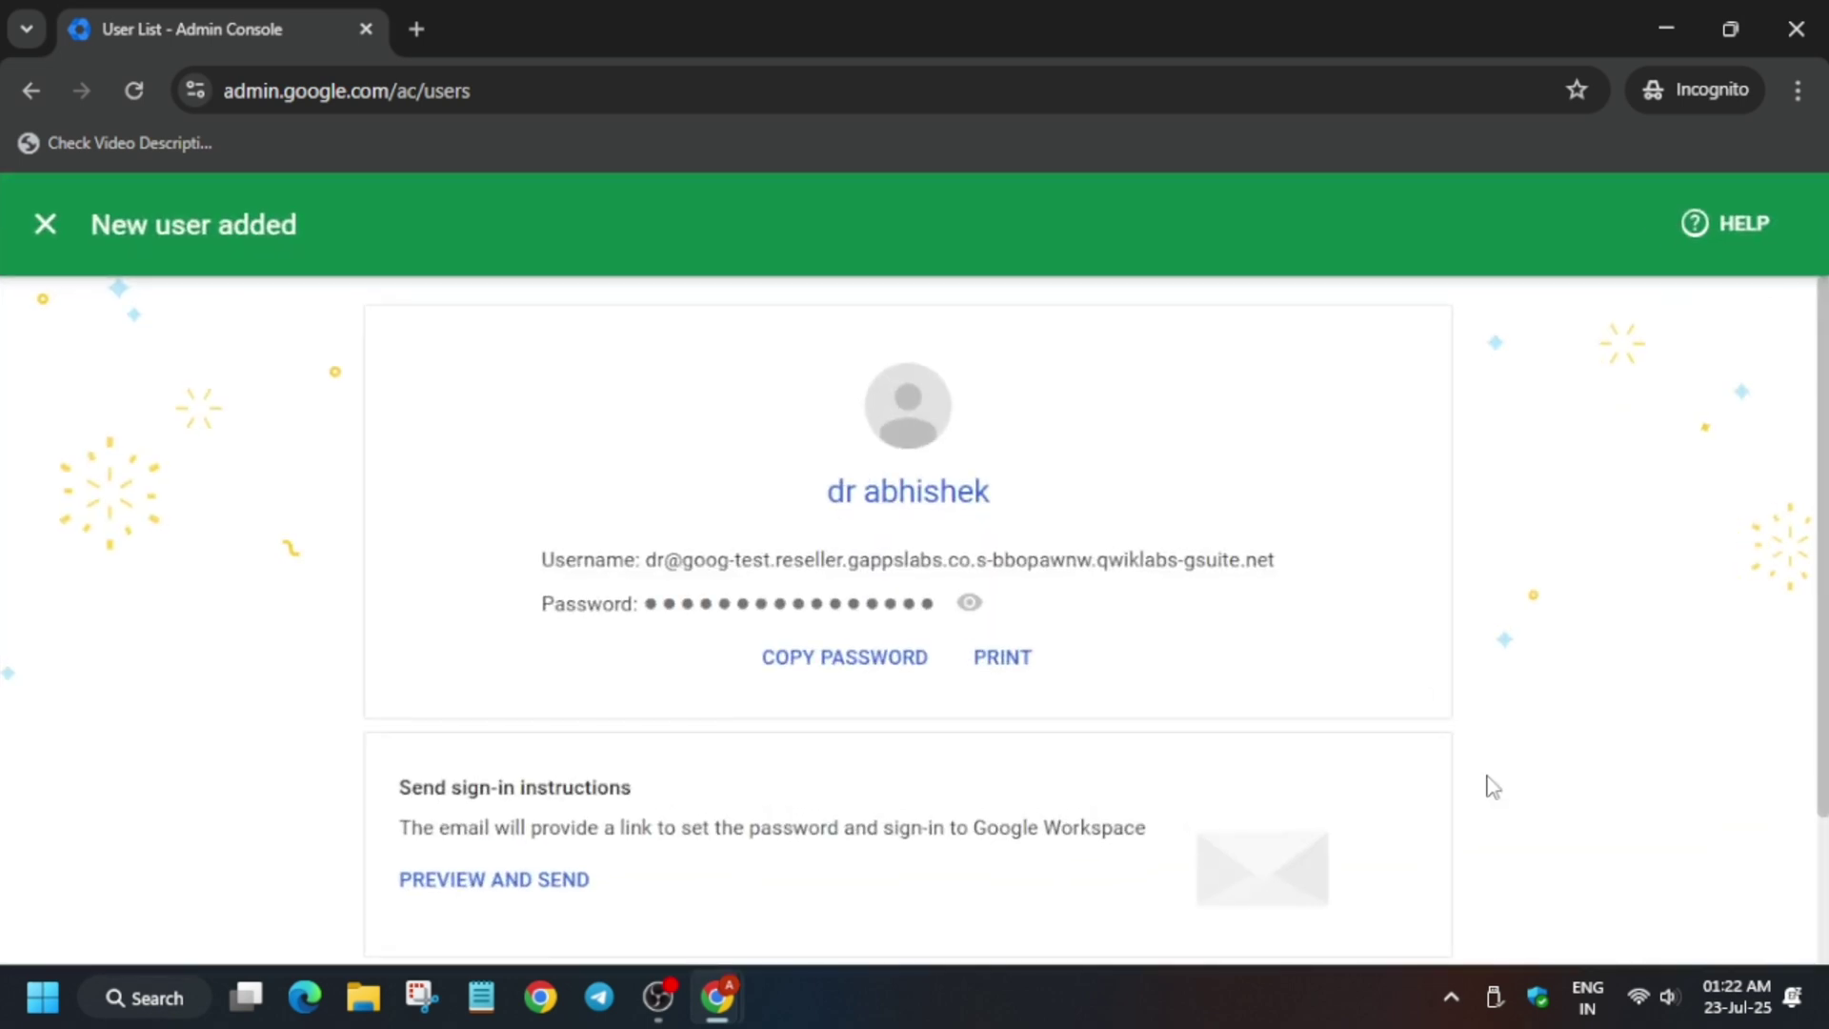
Close the new-user confirmation page and the copy-password dialog.
scroll(1235, 807, "down", 1)
scroll(1234, 808, "down", 1)
left_click(1380, 890)
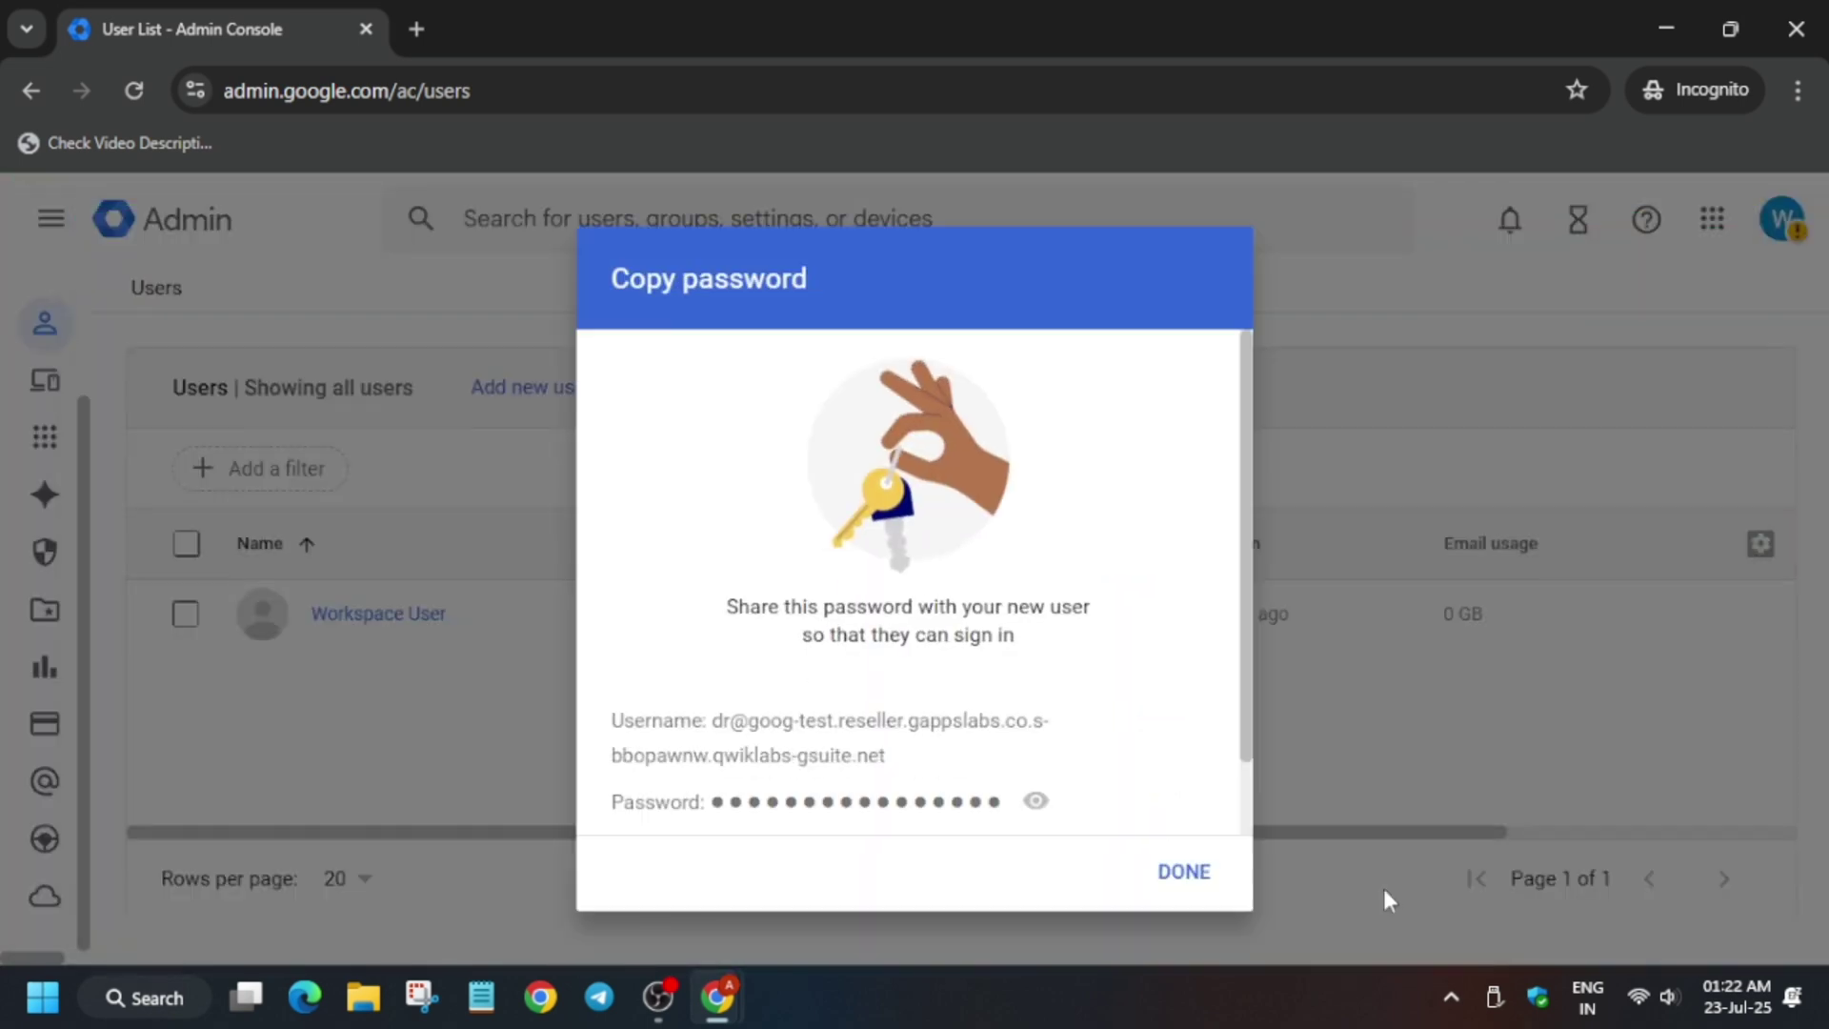
left_click(1172, 870)
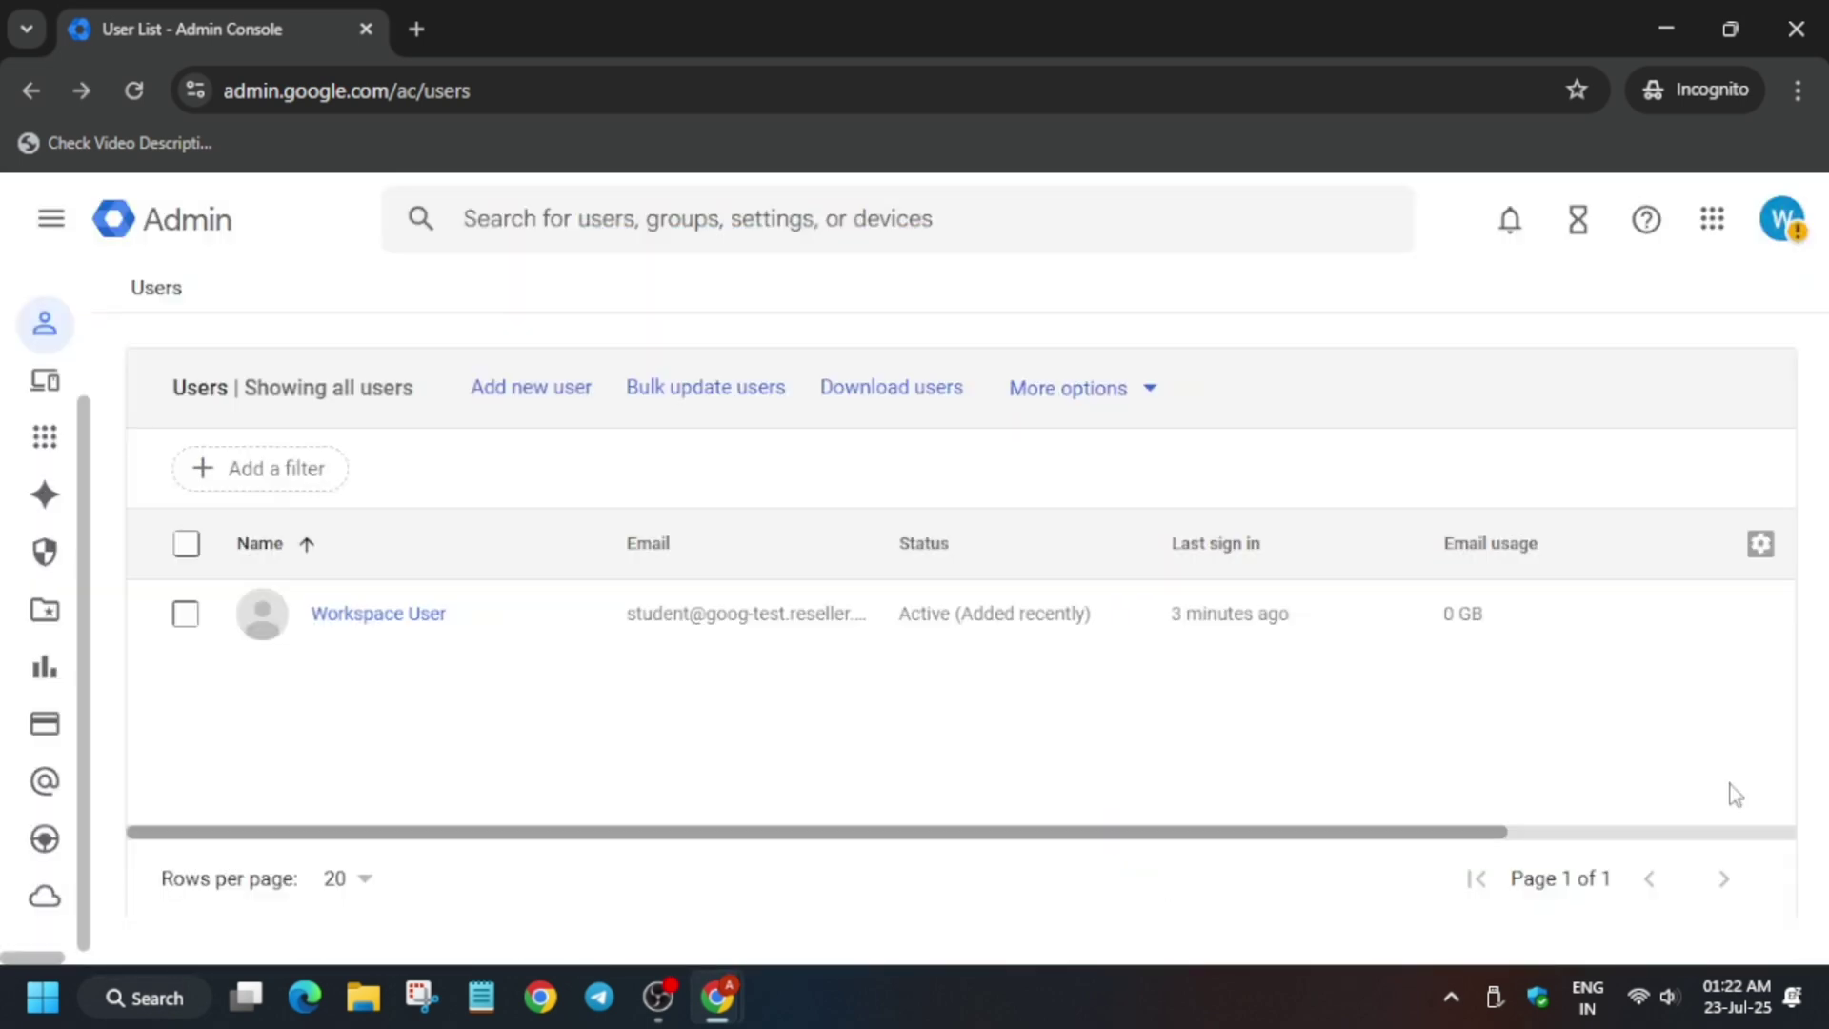
Reload the user list, open Gmail from the apps launcher, and open the new user's page.
left_click(133, 89)
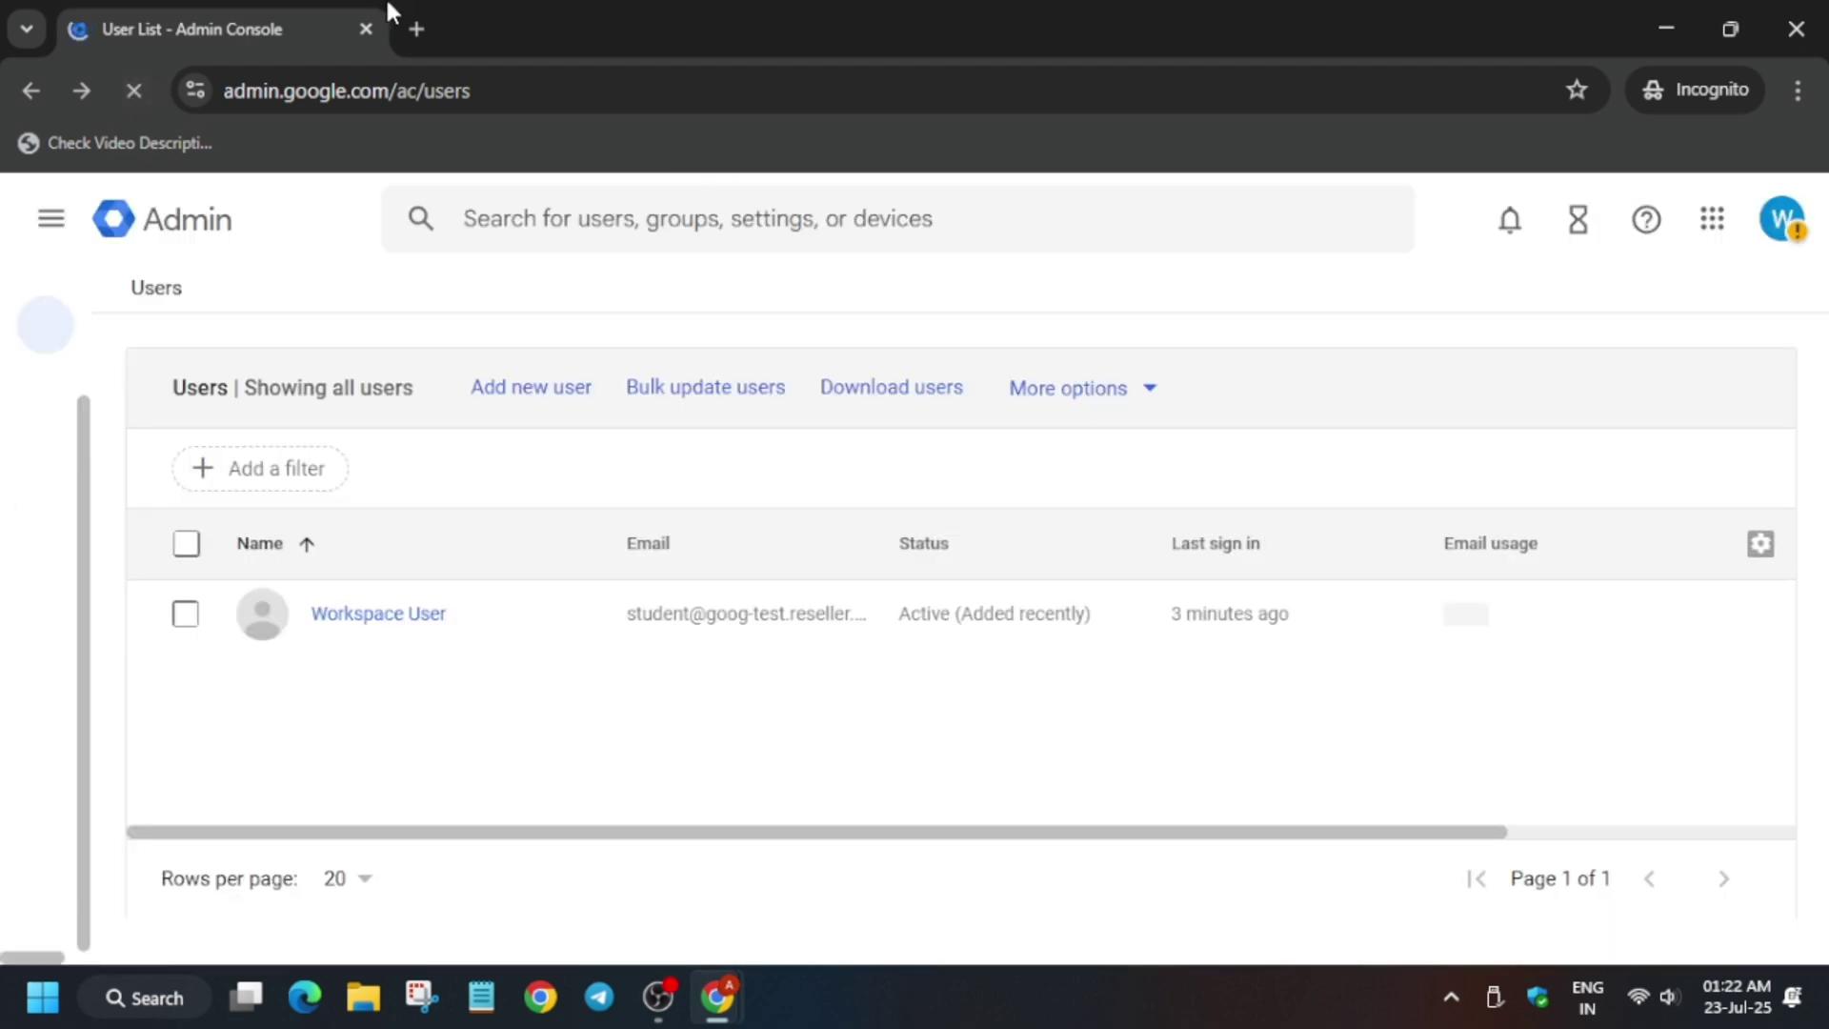
left_click(1779, 220)
left_click(1711, 220)
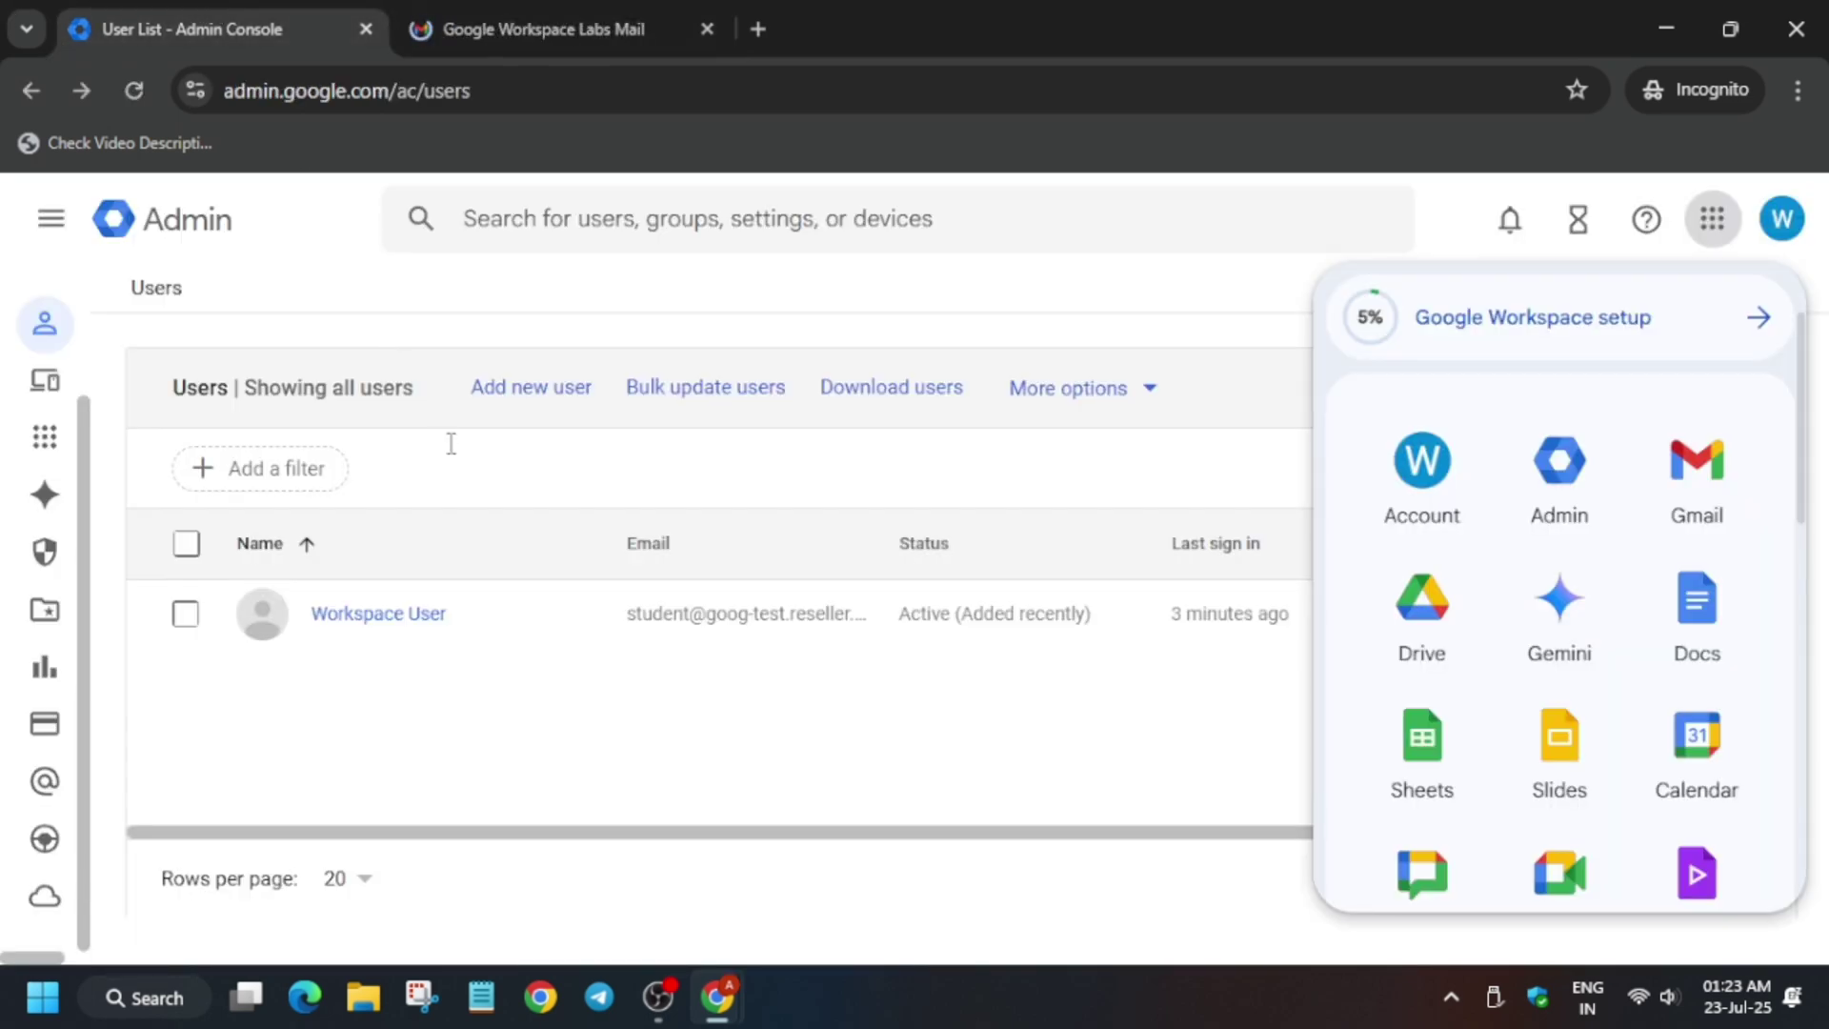
left_click(145, 98)
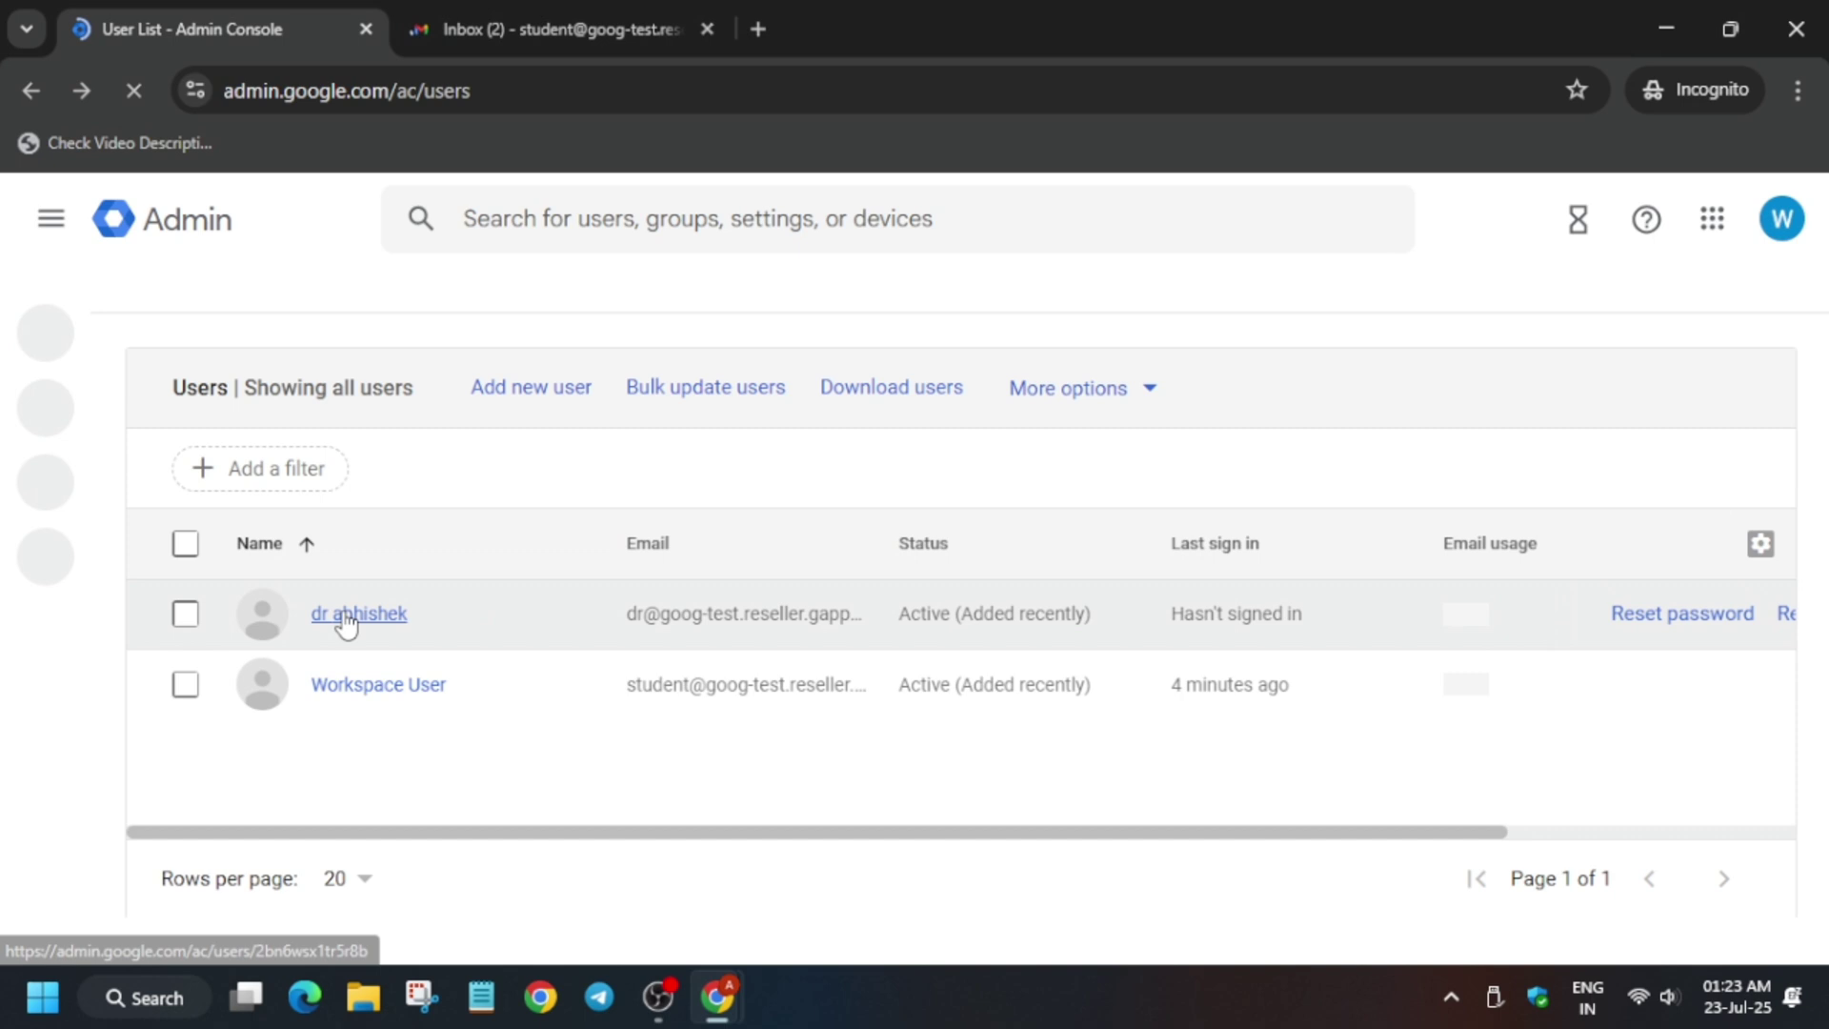
left_click(351, 617)
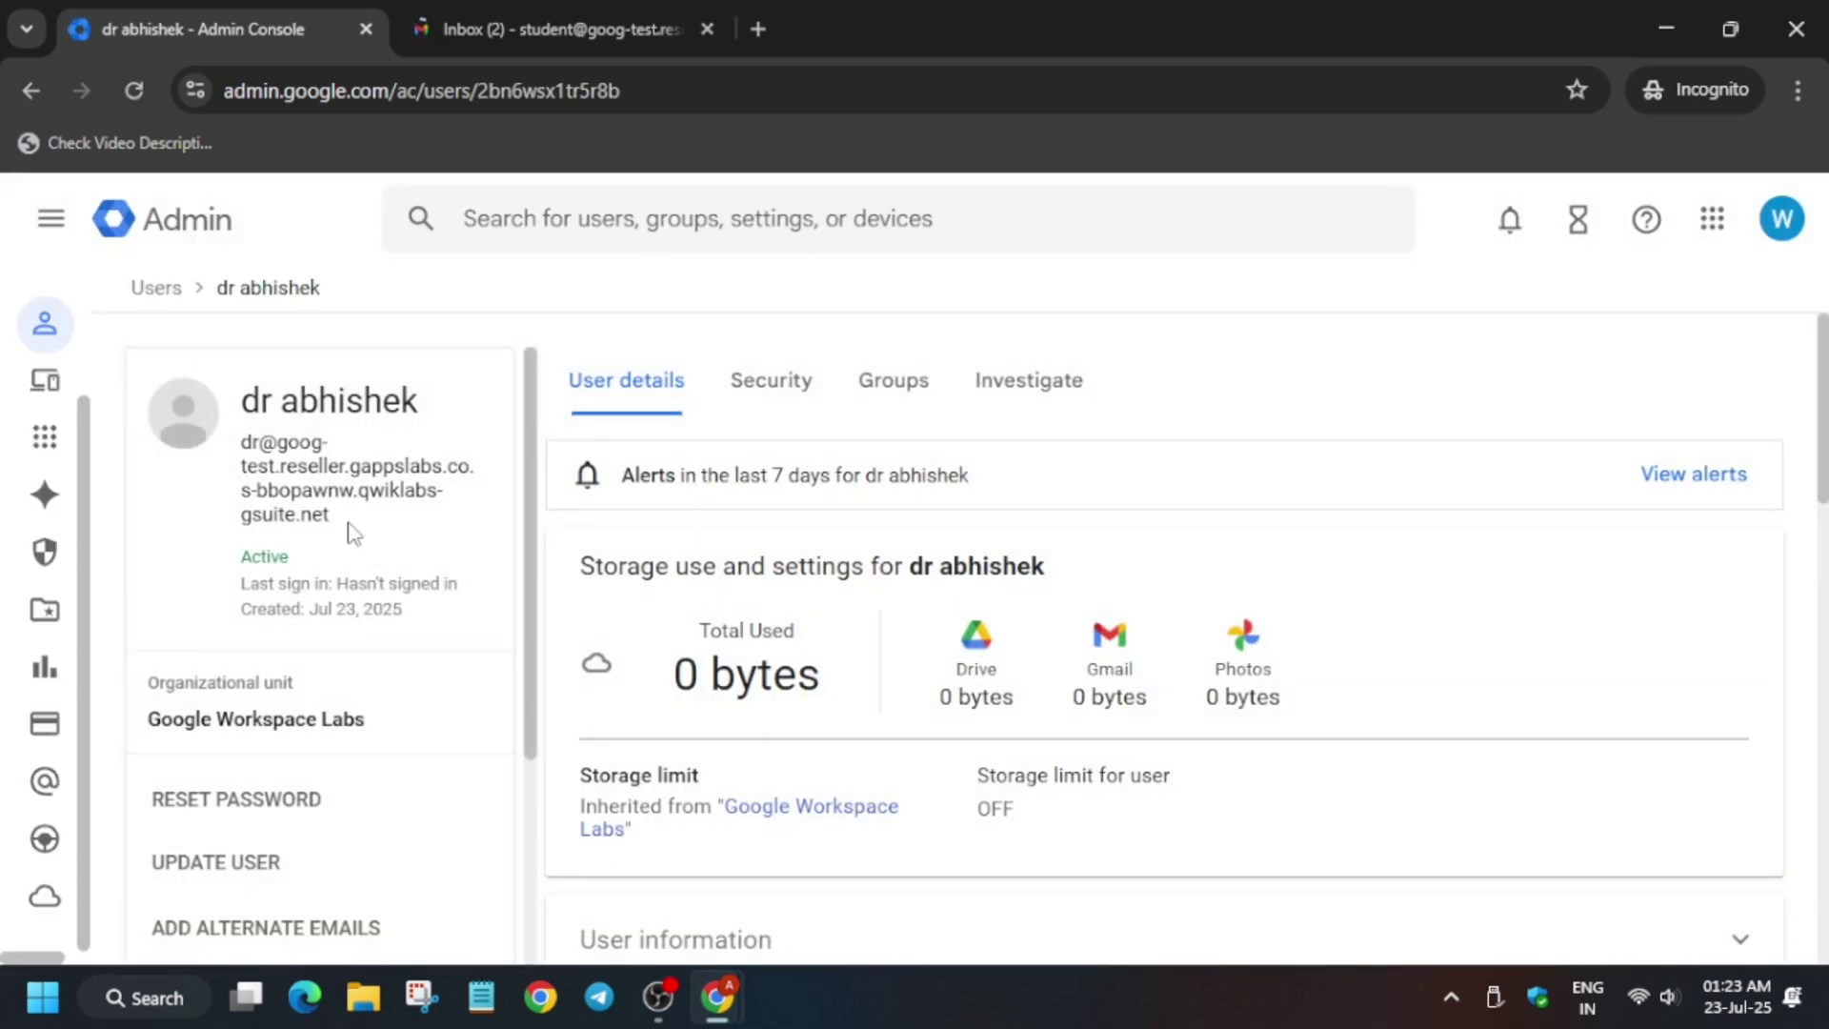
Start a Gmail sign-in as another account using the new user's copied email address.
left_click(494, 23)
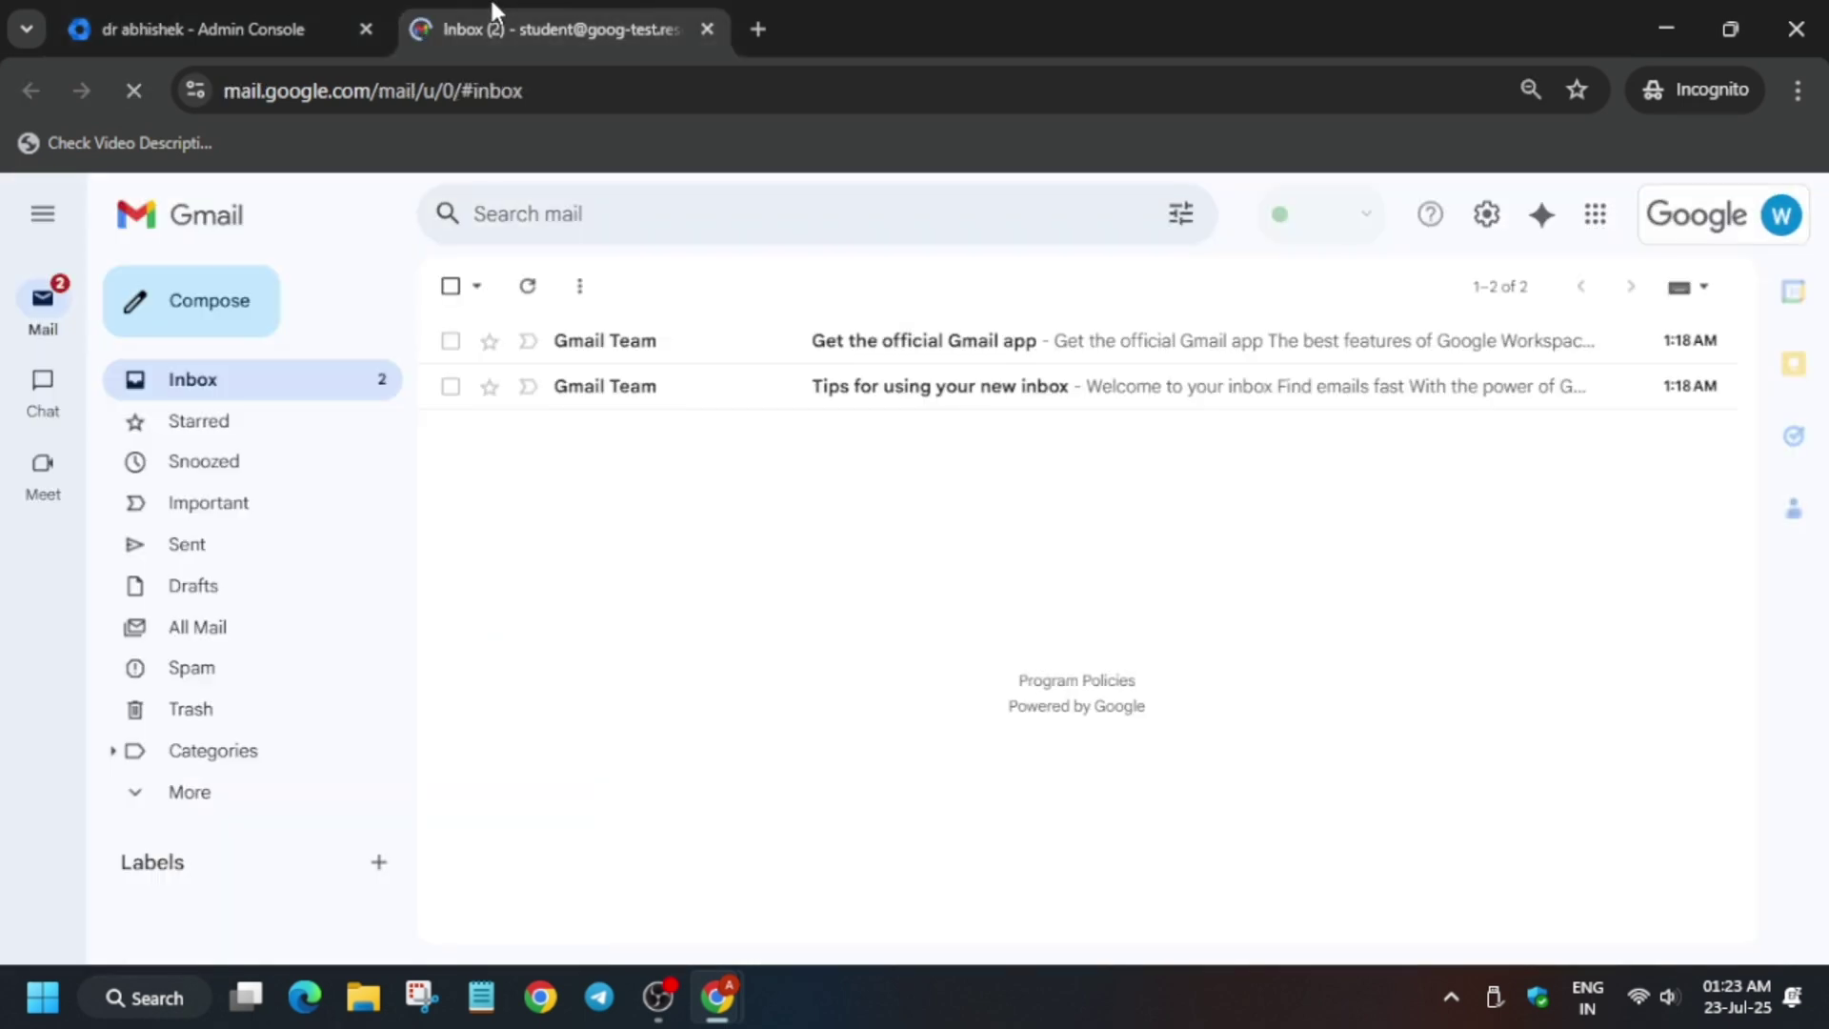
left_click(1781, 214)
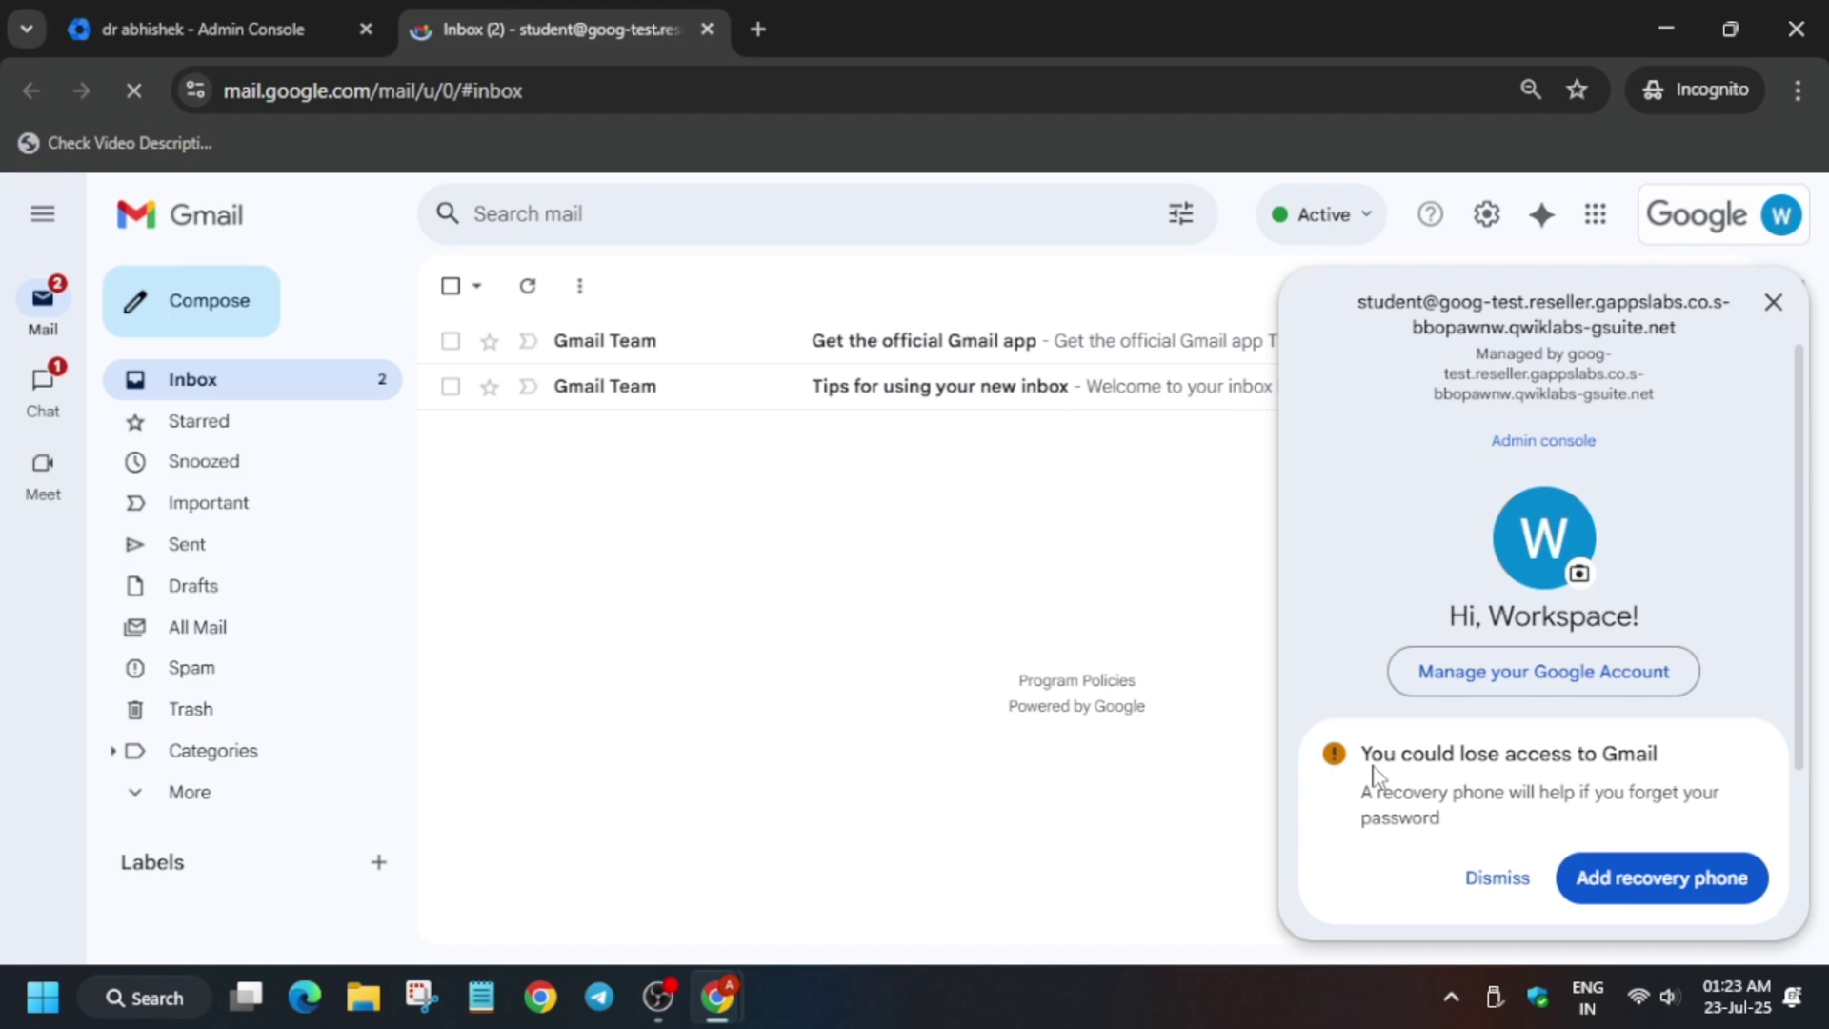
left_click(1456, 879)
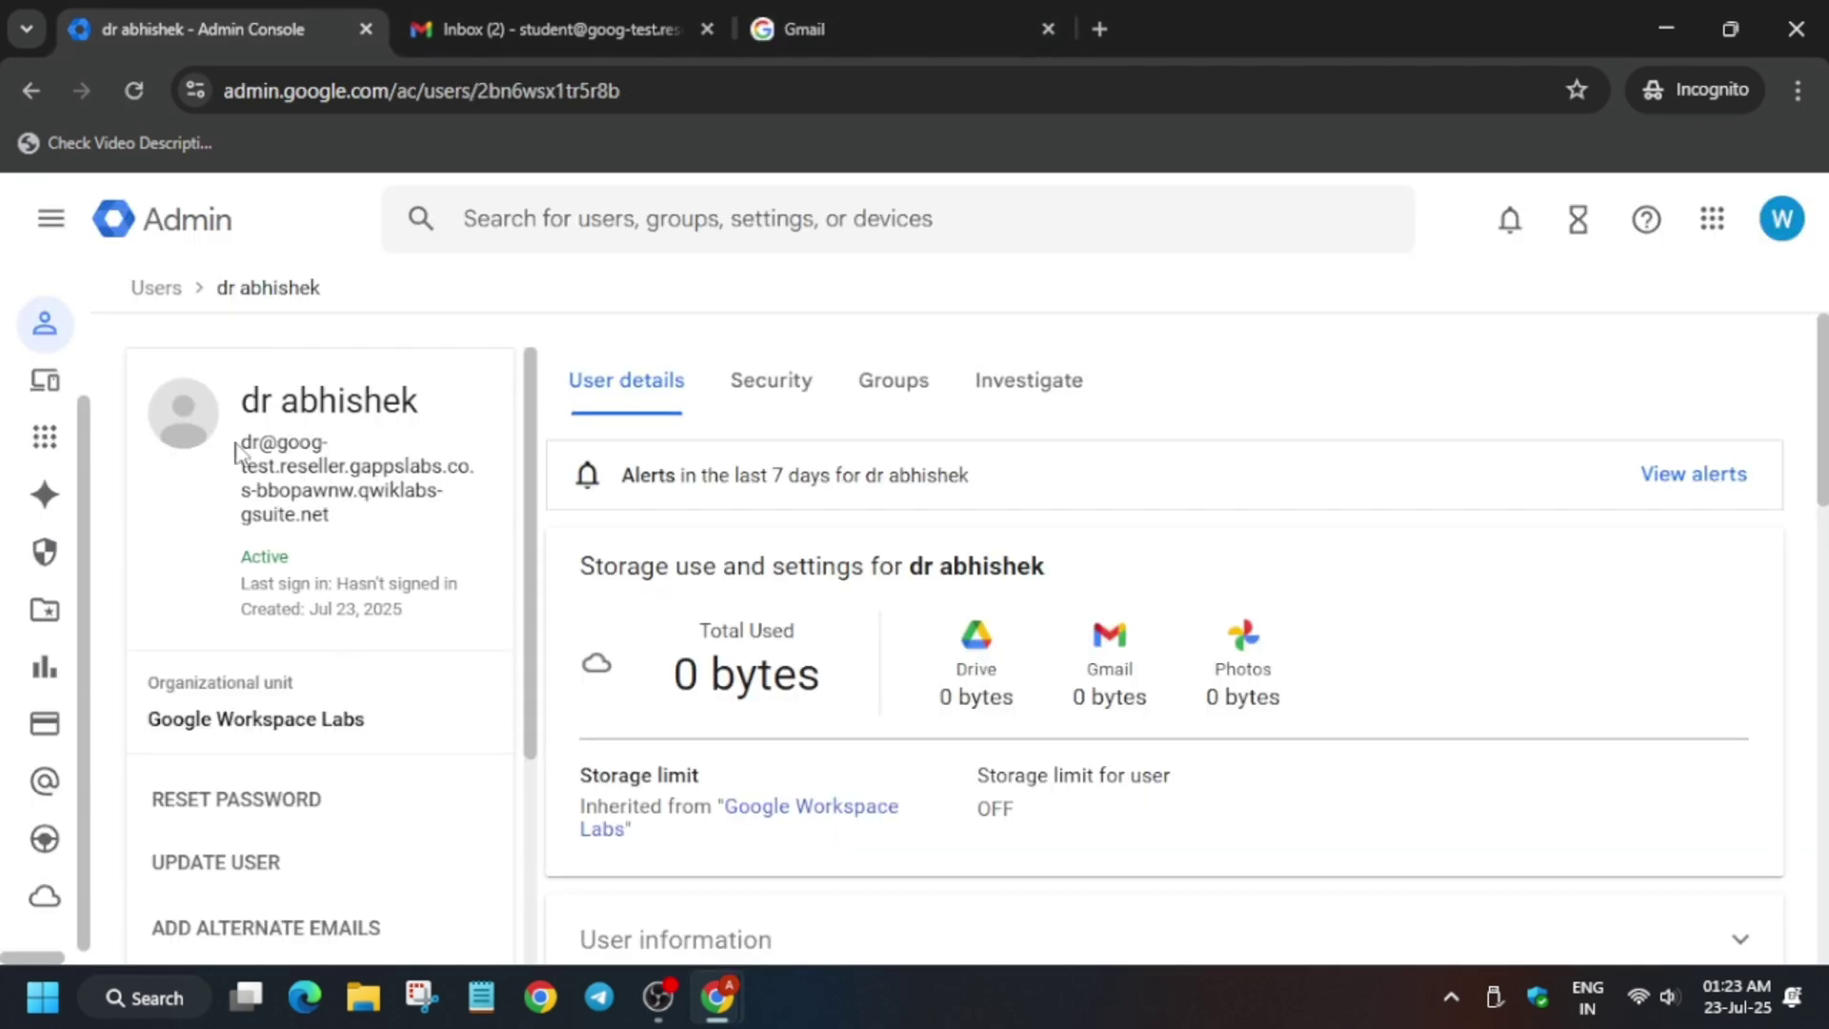
triple_click(259, 467)
key("ctrl+c")
left_click(805, 29)
key("ctrl+v")
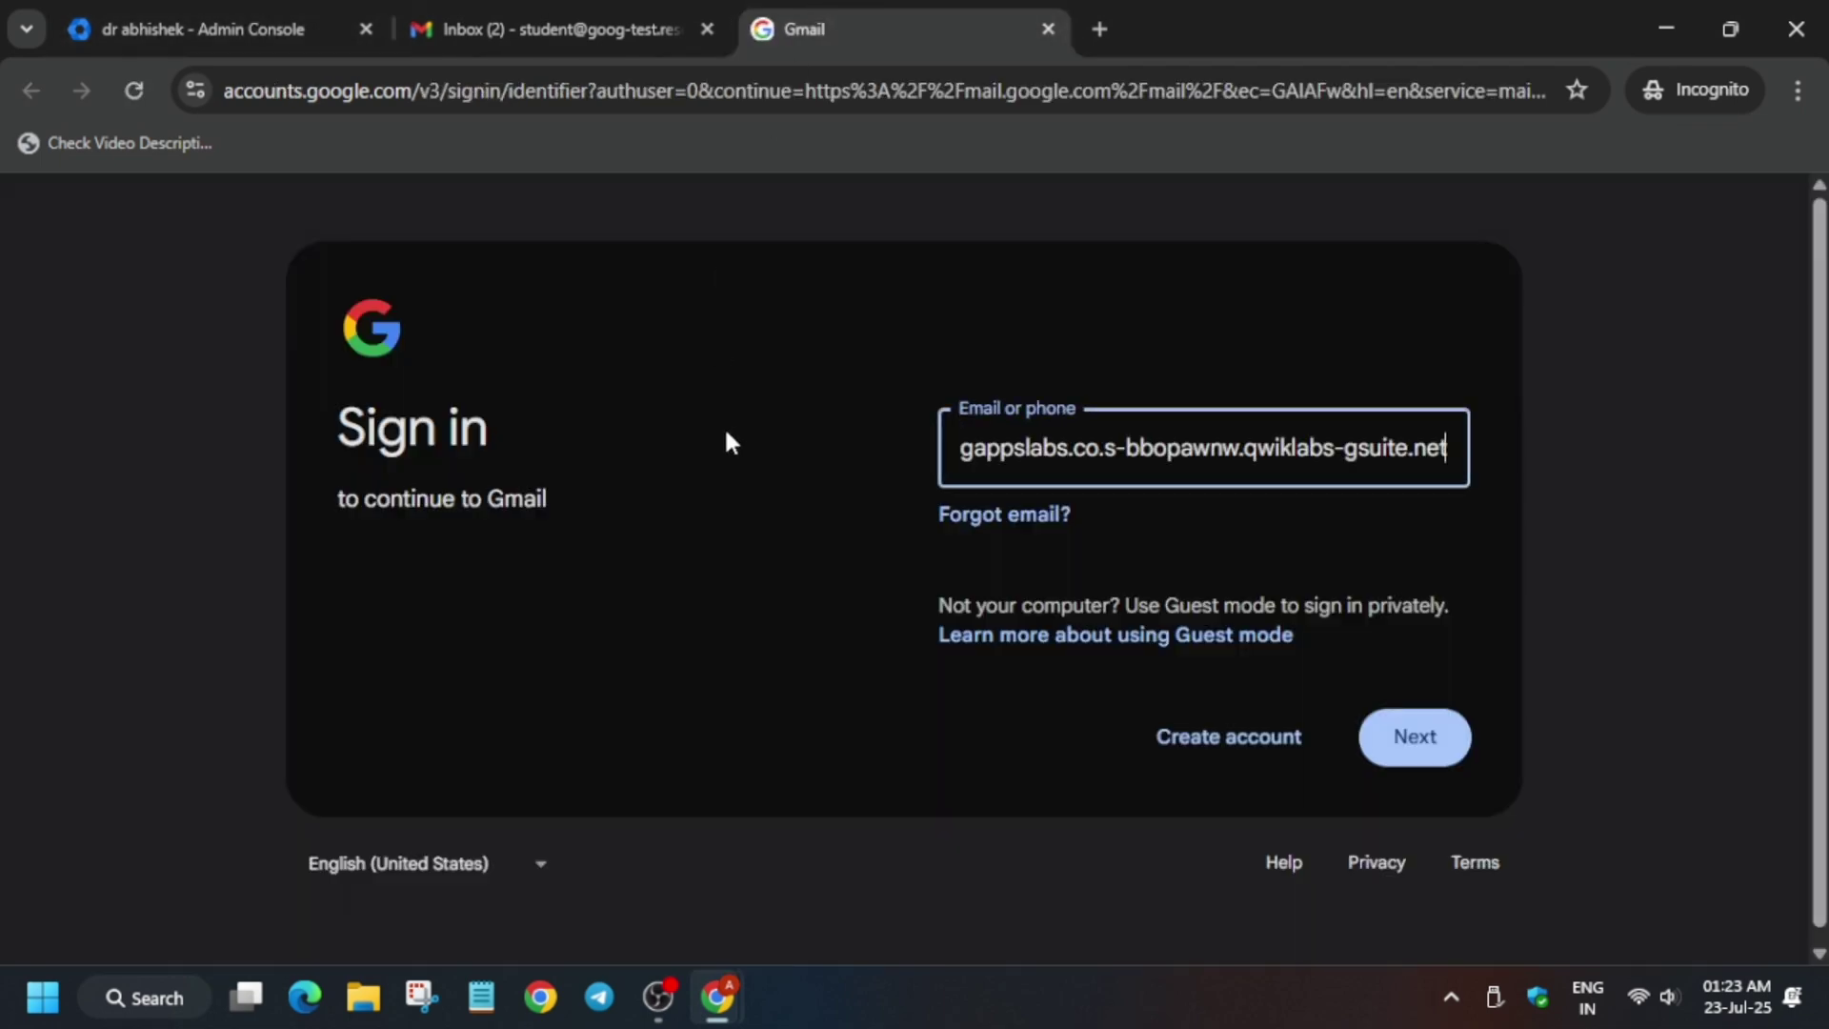
key("Return")
Reset the new user's password to an auto-generated one and copy it.
left_click_drag(829, 8, 547, 9)
left_click(221, 28)
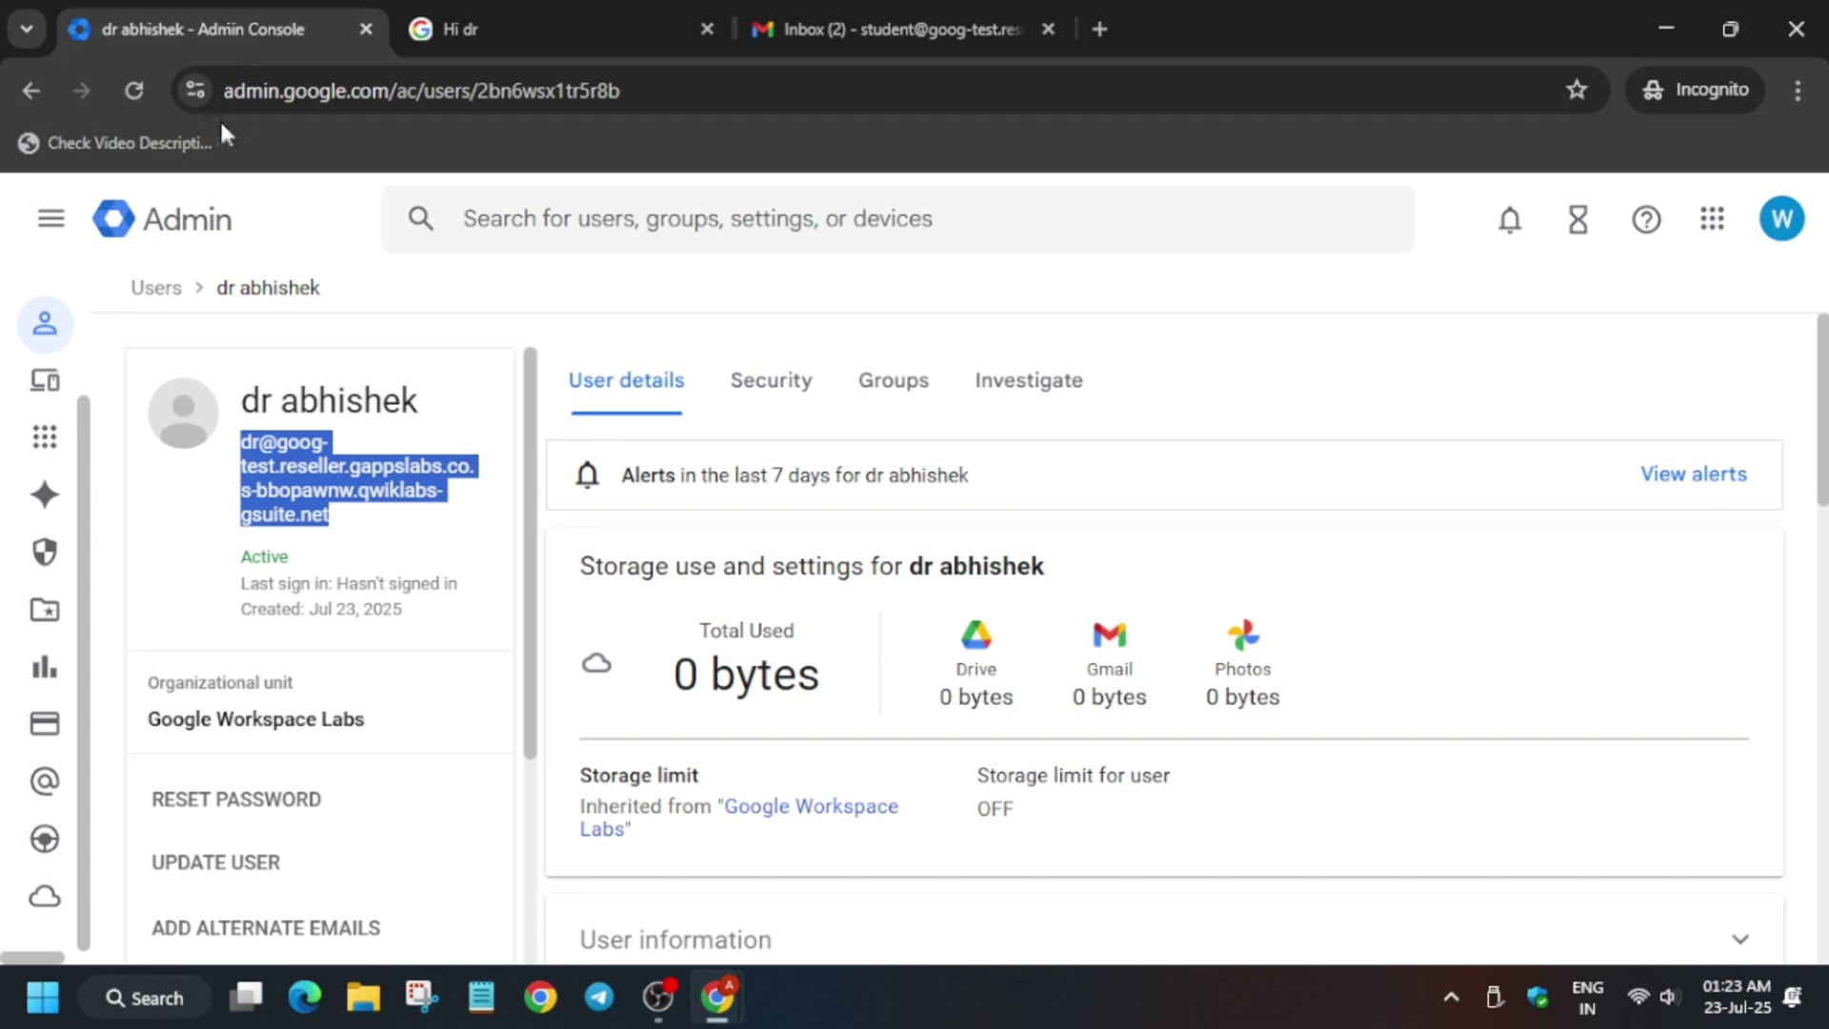
left_click(256, 784)
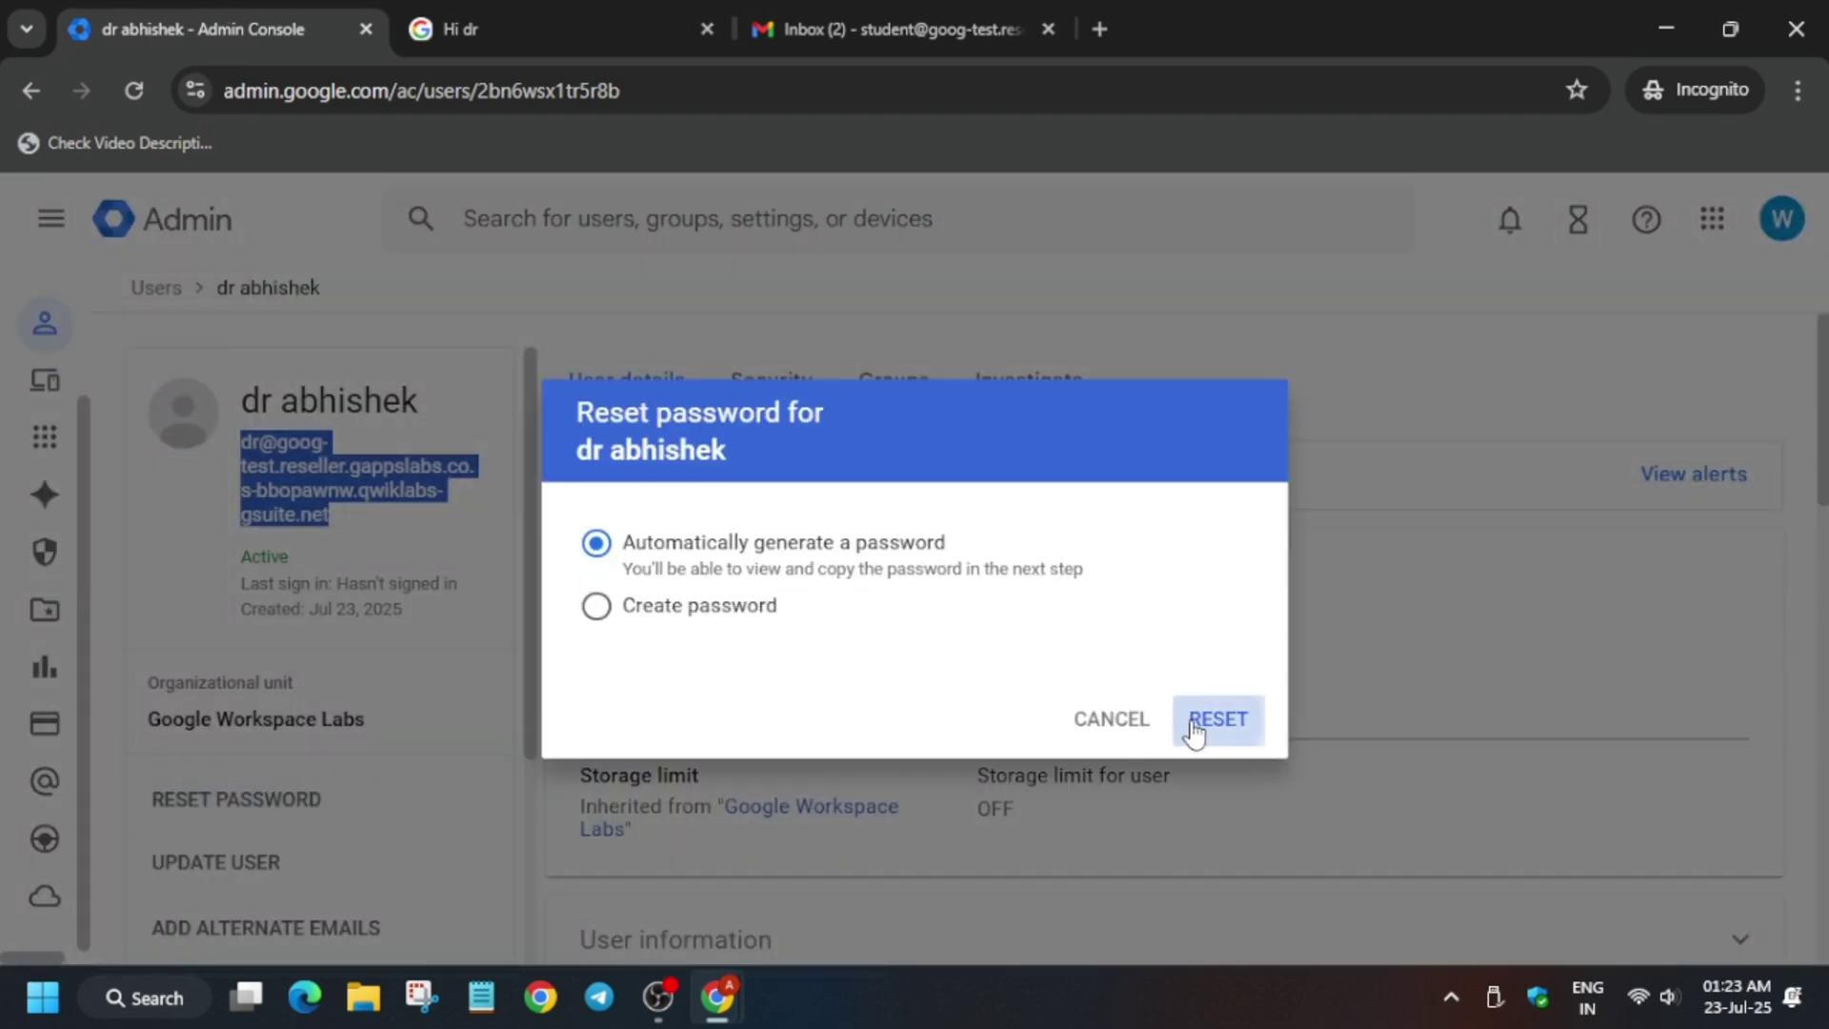
left_click(1194, 734)
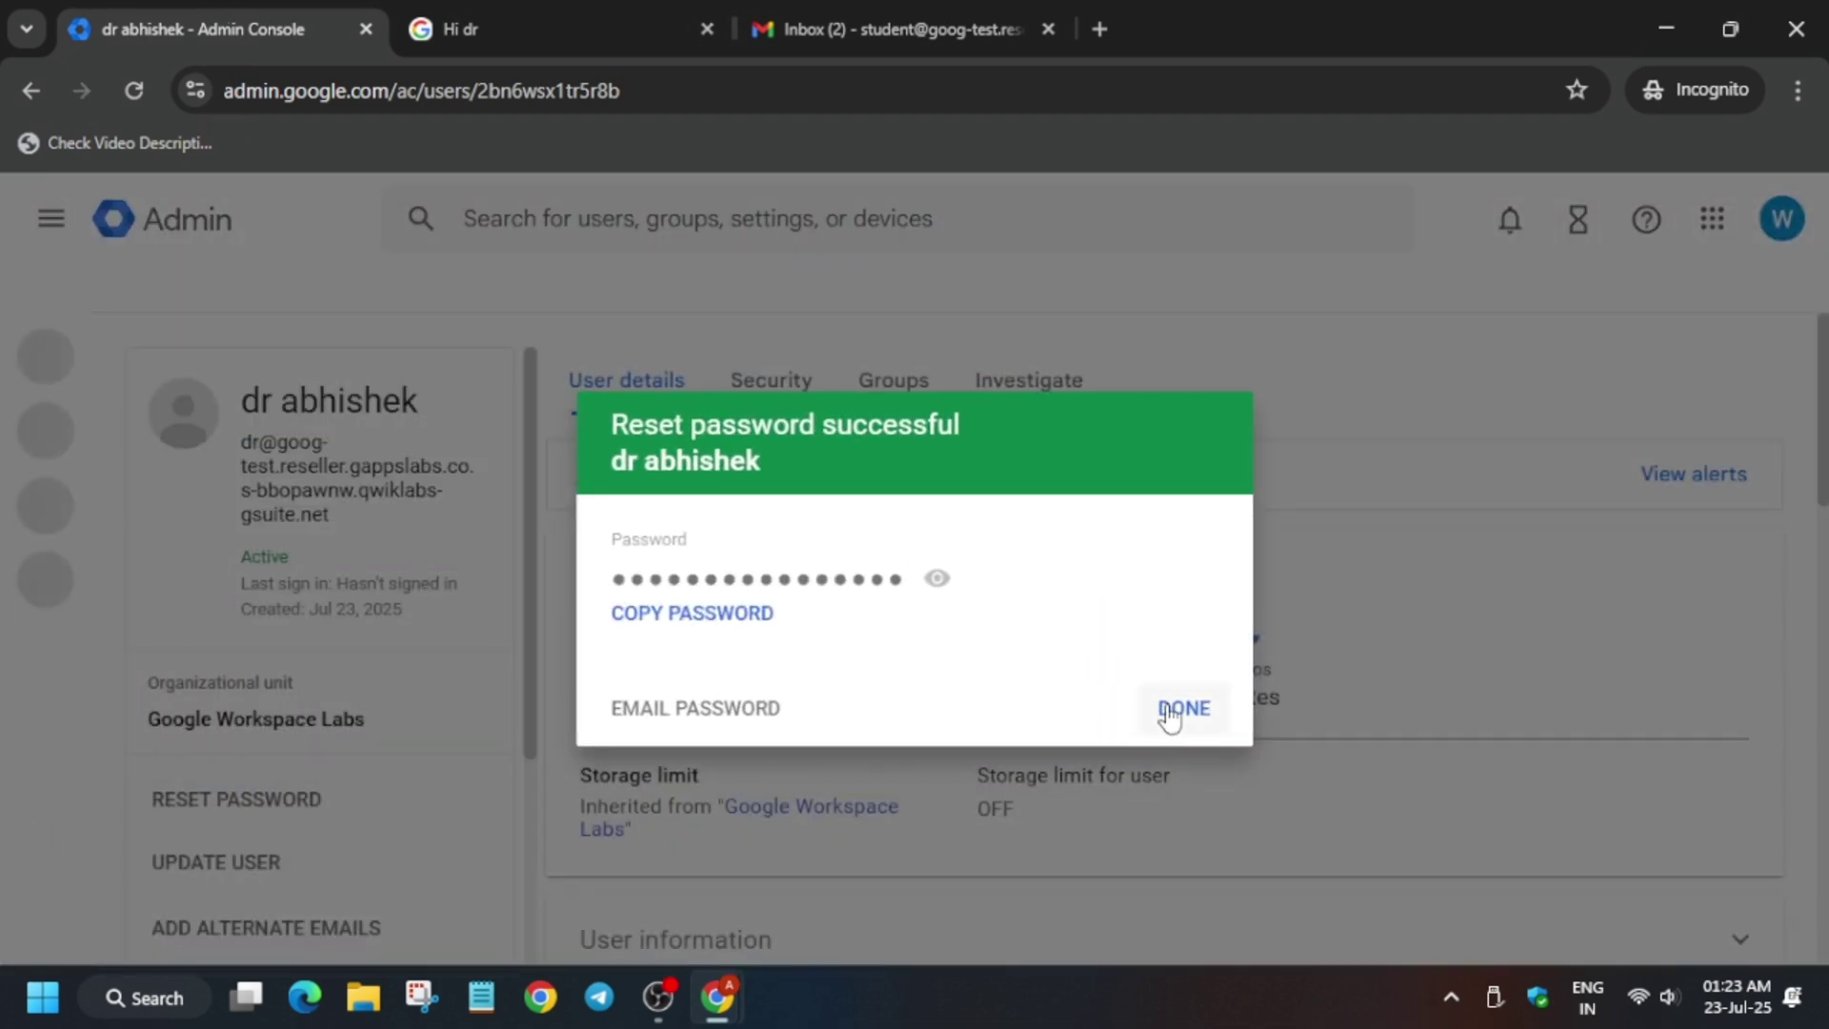
left_click(740, 619)
Sign in with the reset password and accept the new-account terms.
left_click(533, 29)
key("ctrl+v")
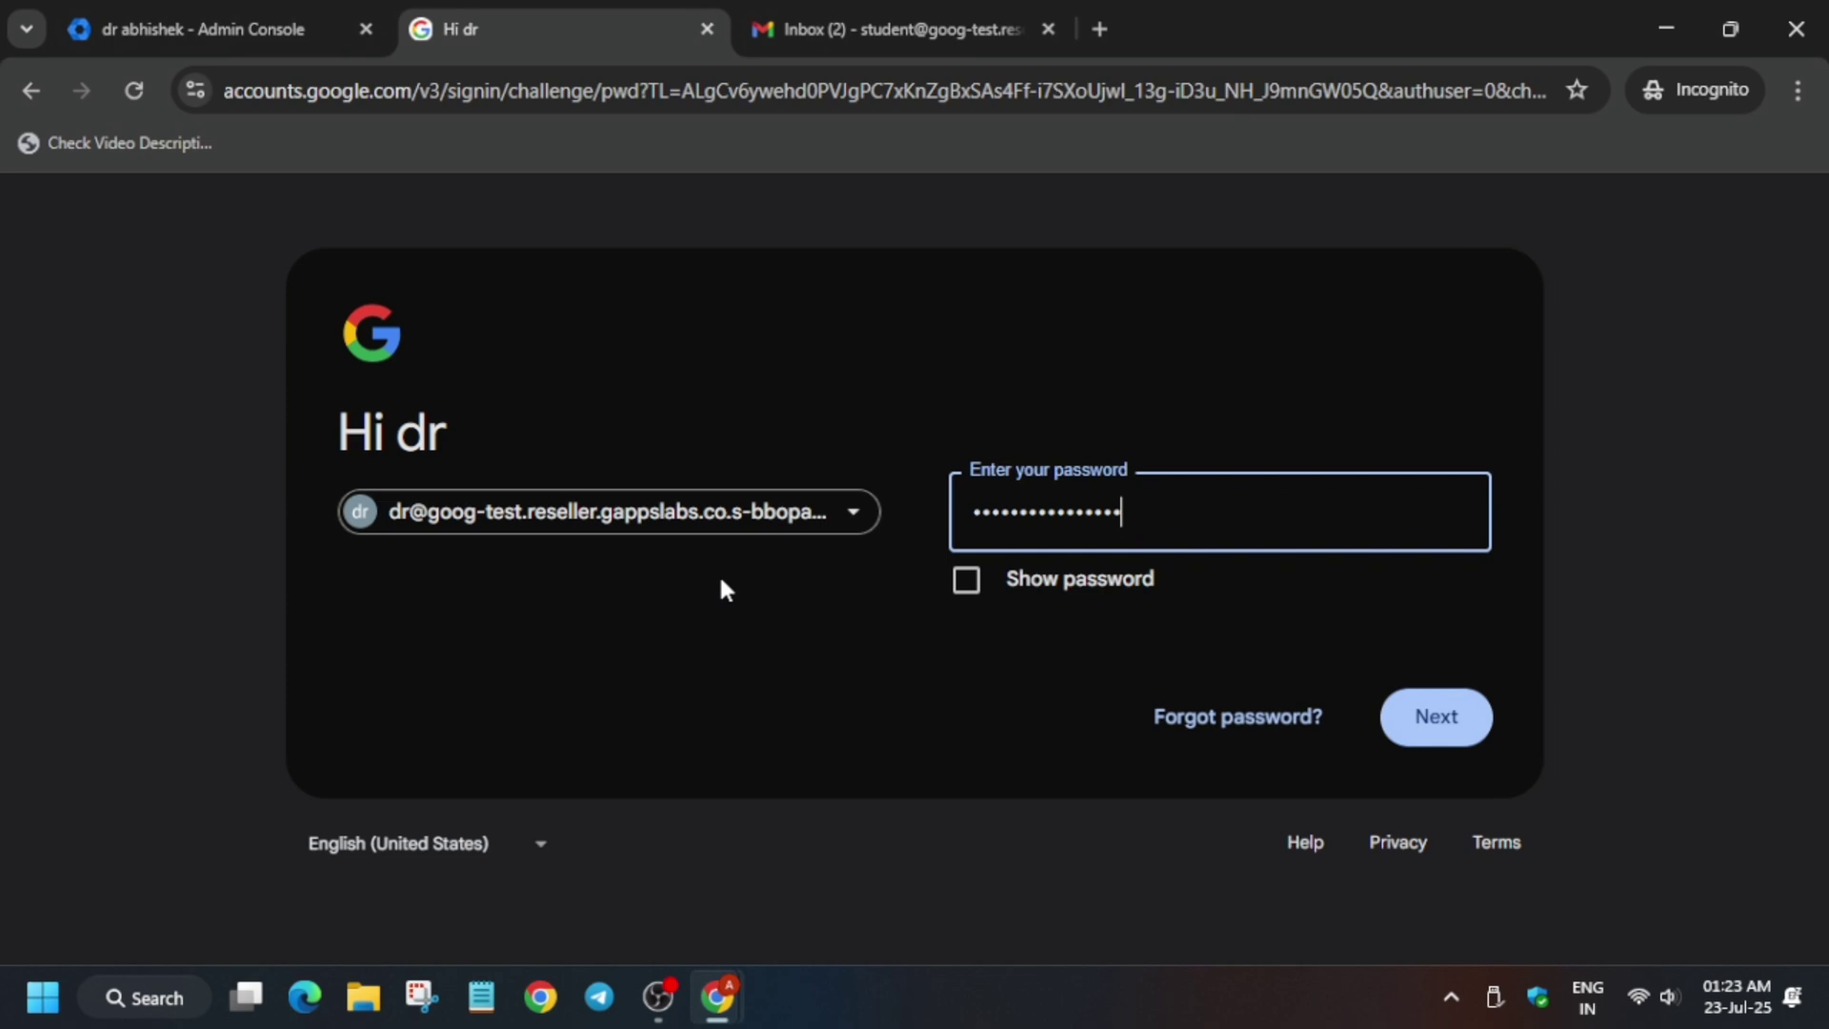
key("Return")
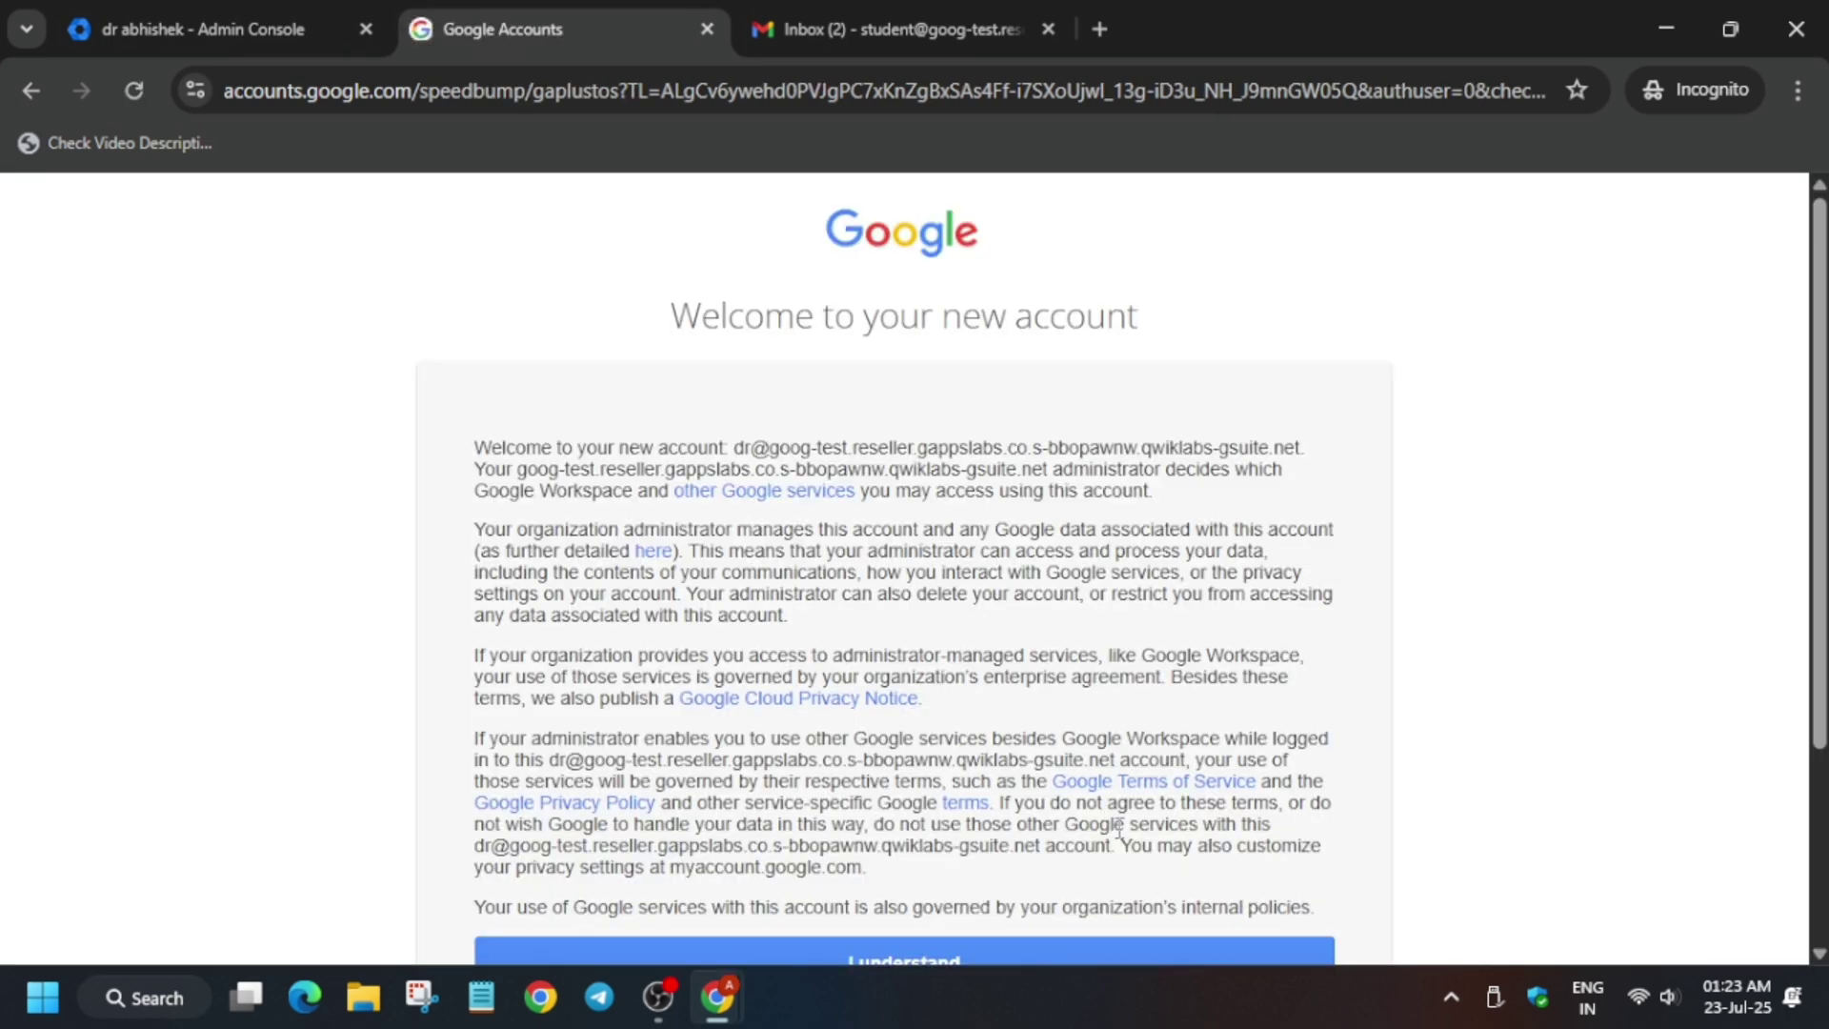
scroll(1010, 716, "down", 3)
left_click(1008, 710)
scroll(1008, 724, "down", 3)
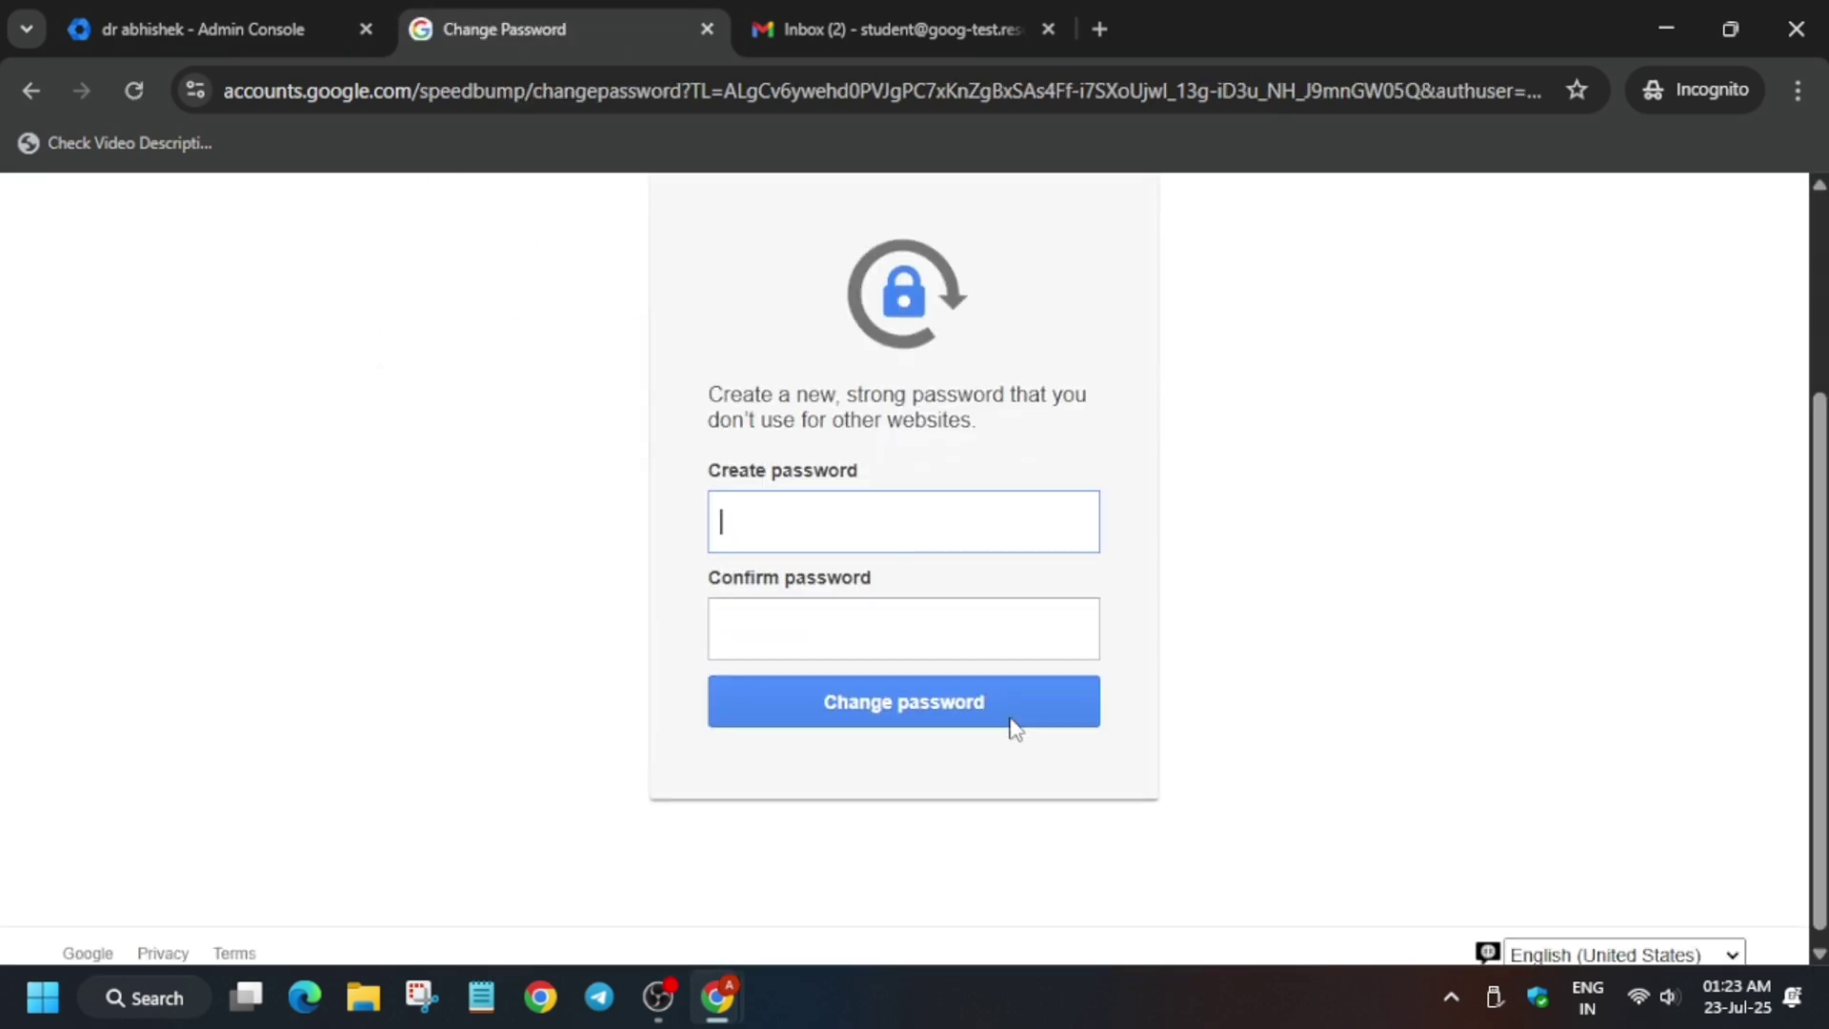
Set a new password for the account, entering it twice to confirm.
key("alt+Tab")
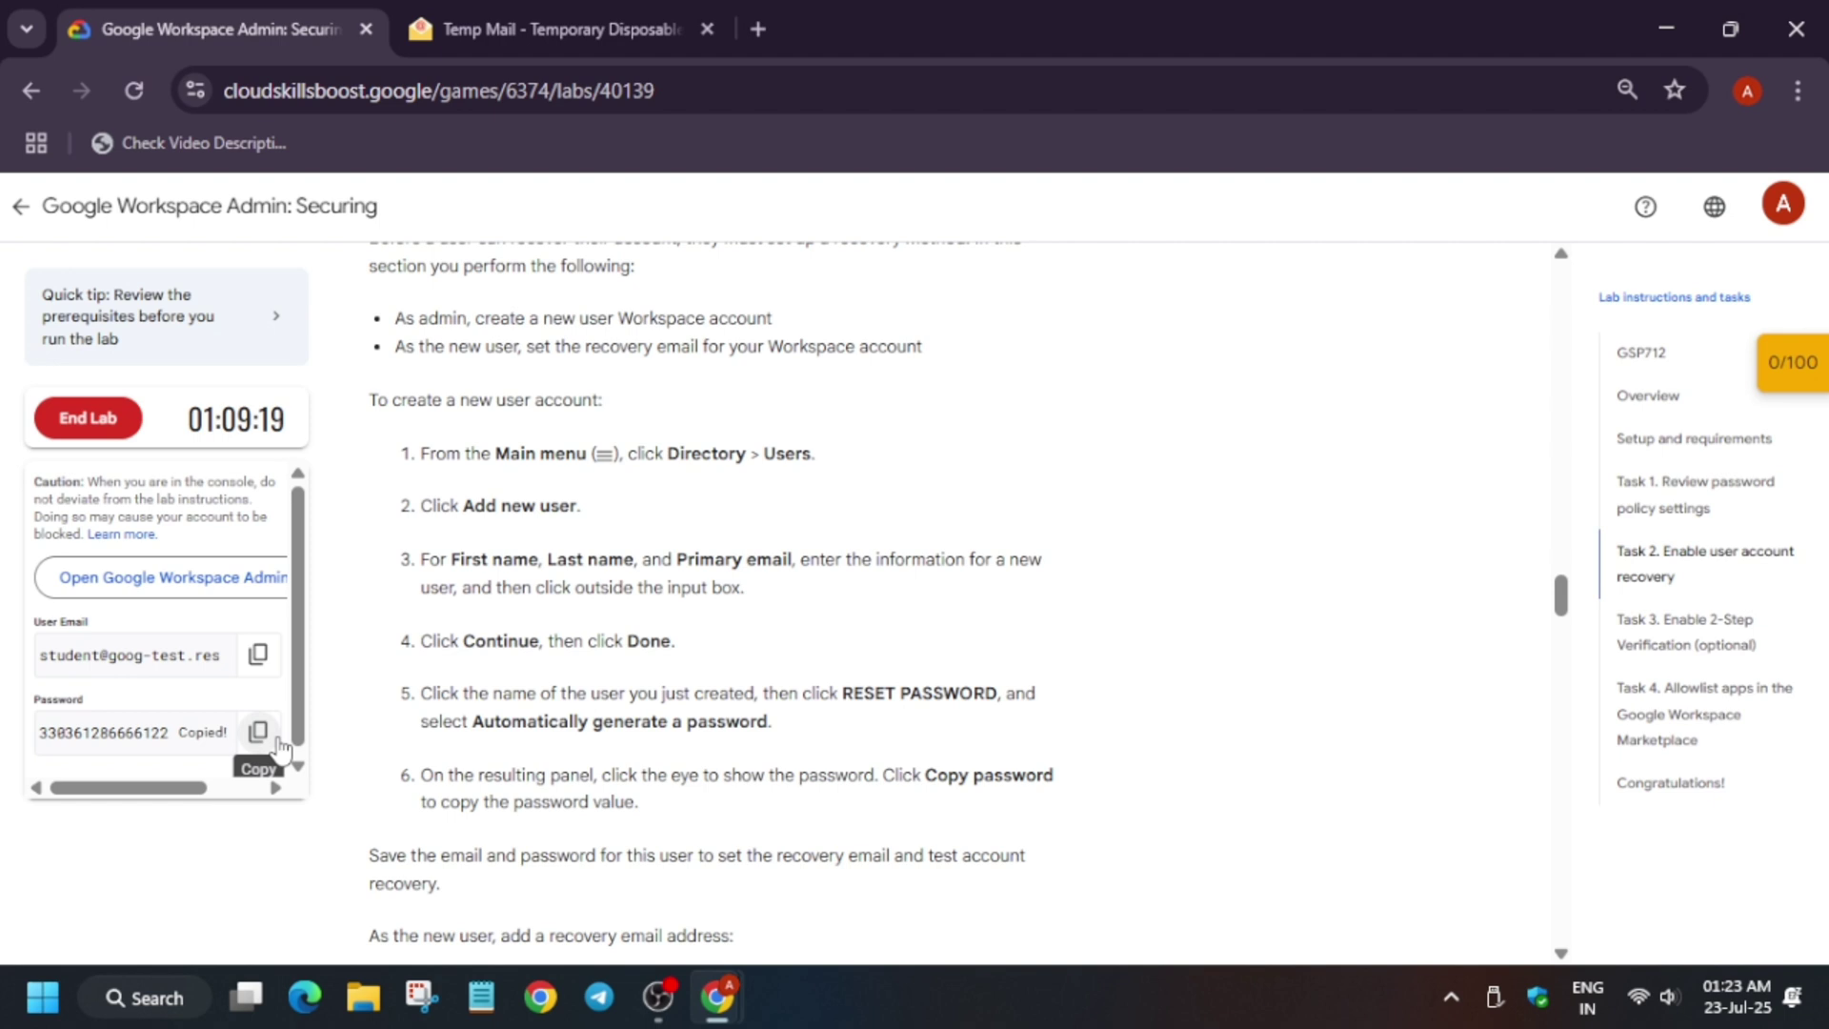
key("alt+Tab")
key("ctrl+v")
left_click(827, 631)
key("ctrl+v")
left_click(840, 702)
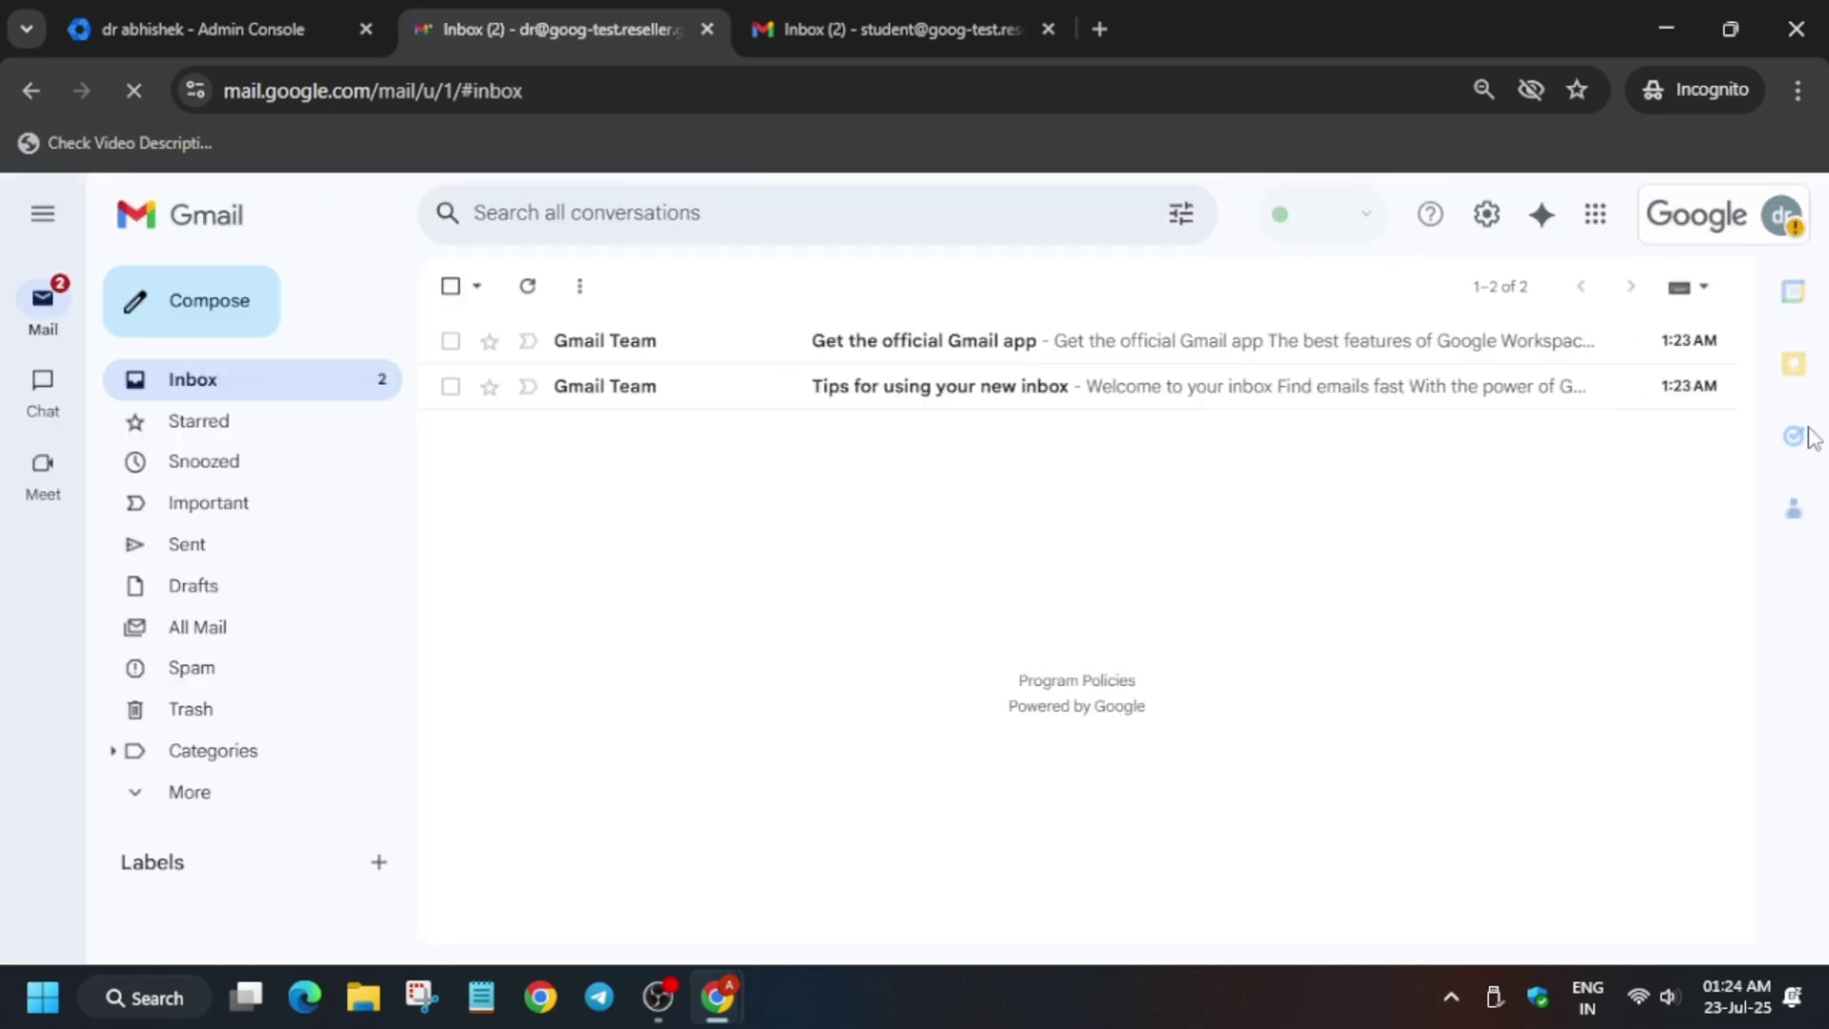
From the Gmail avatar, dismiss the Gemini welcome and choose Manage your Google Account.
left_click(1789, 229)
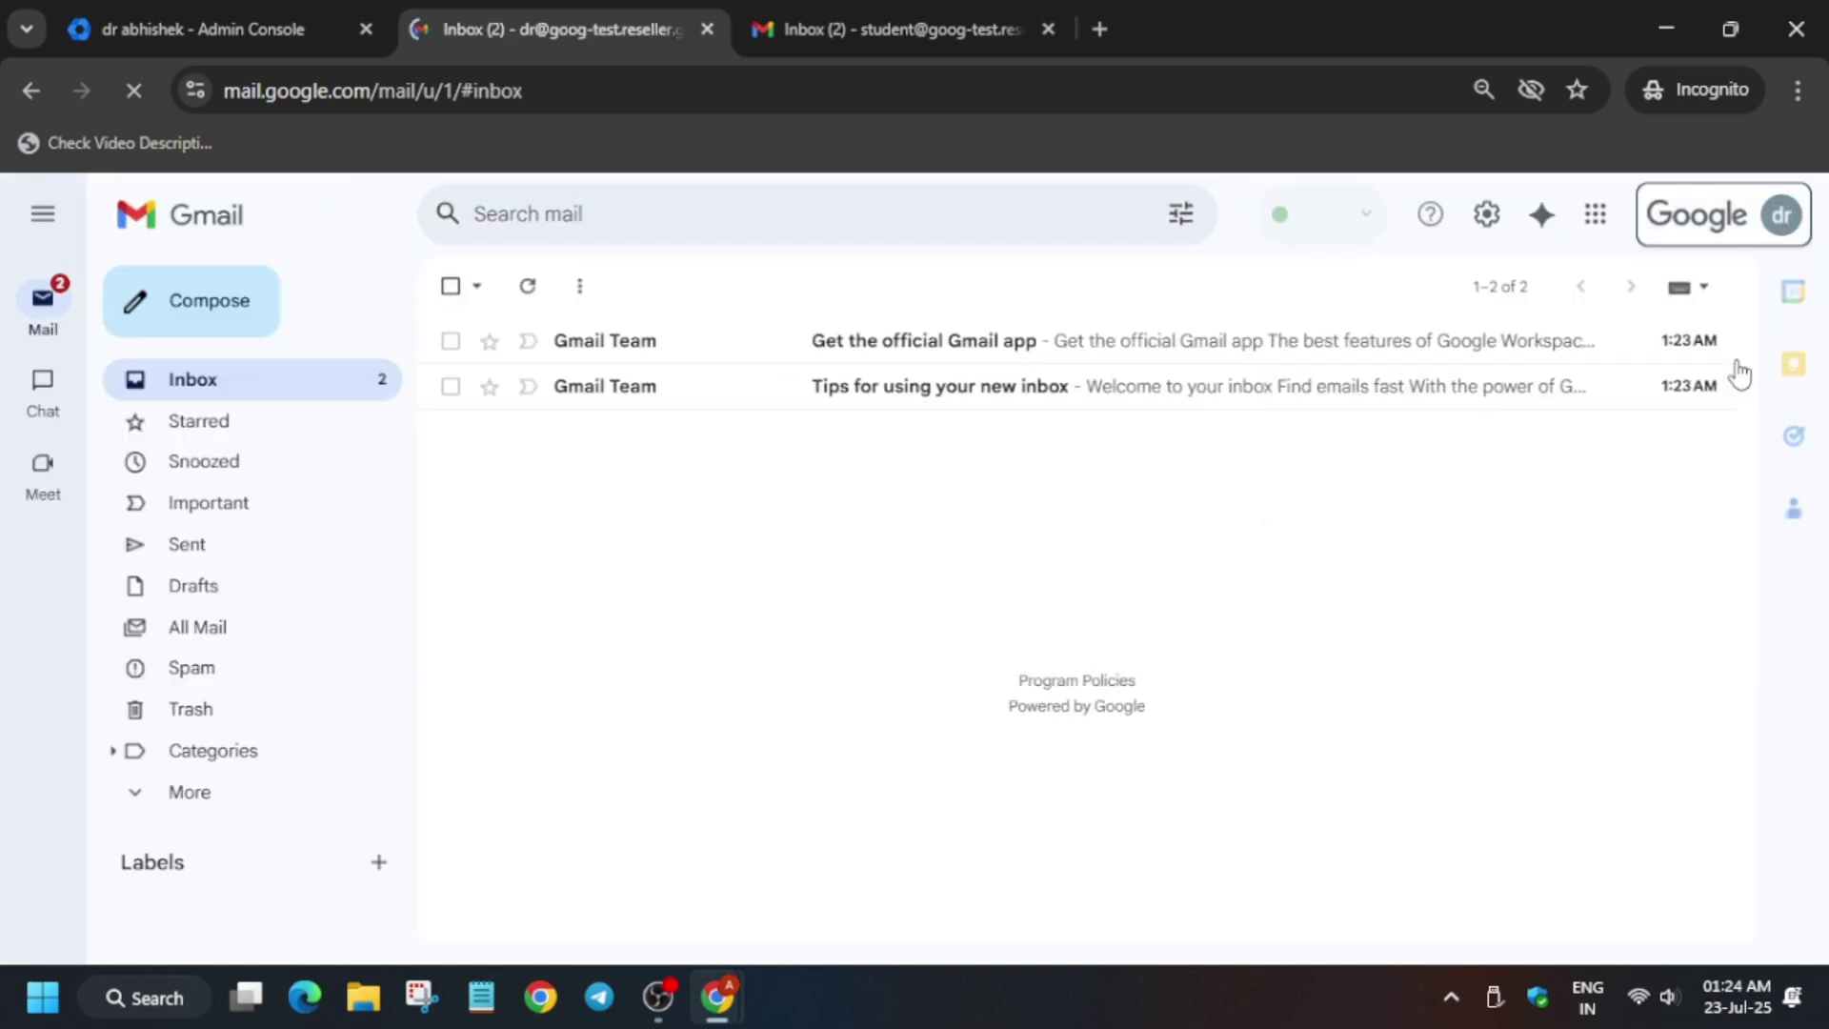
scroll(1493, 682, "down", 3)
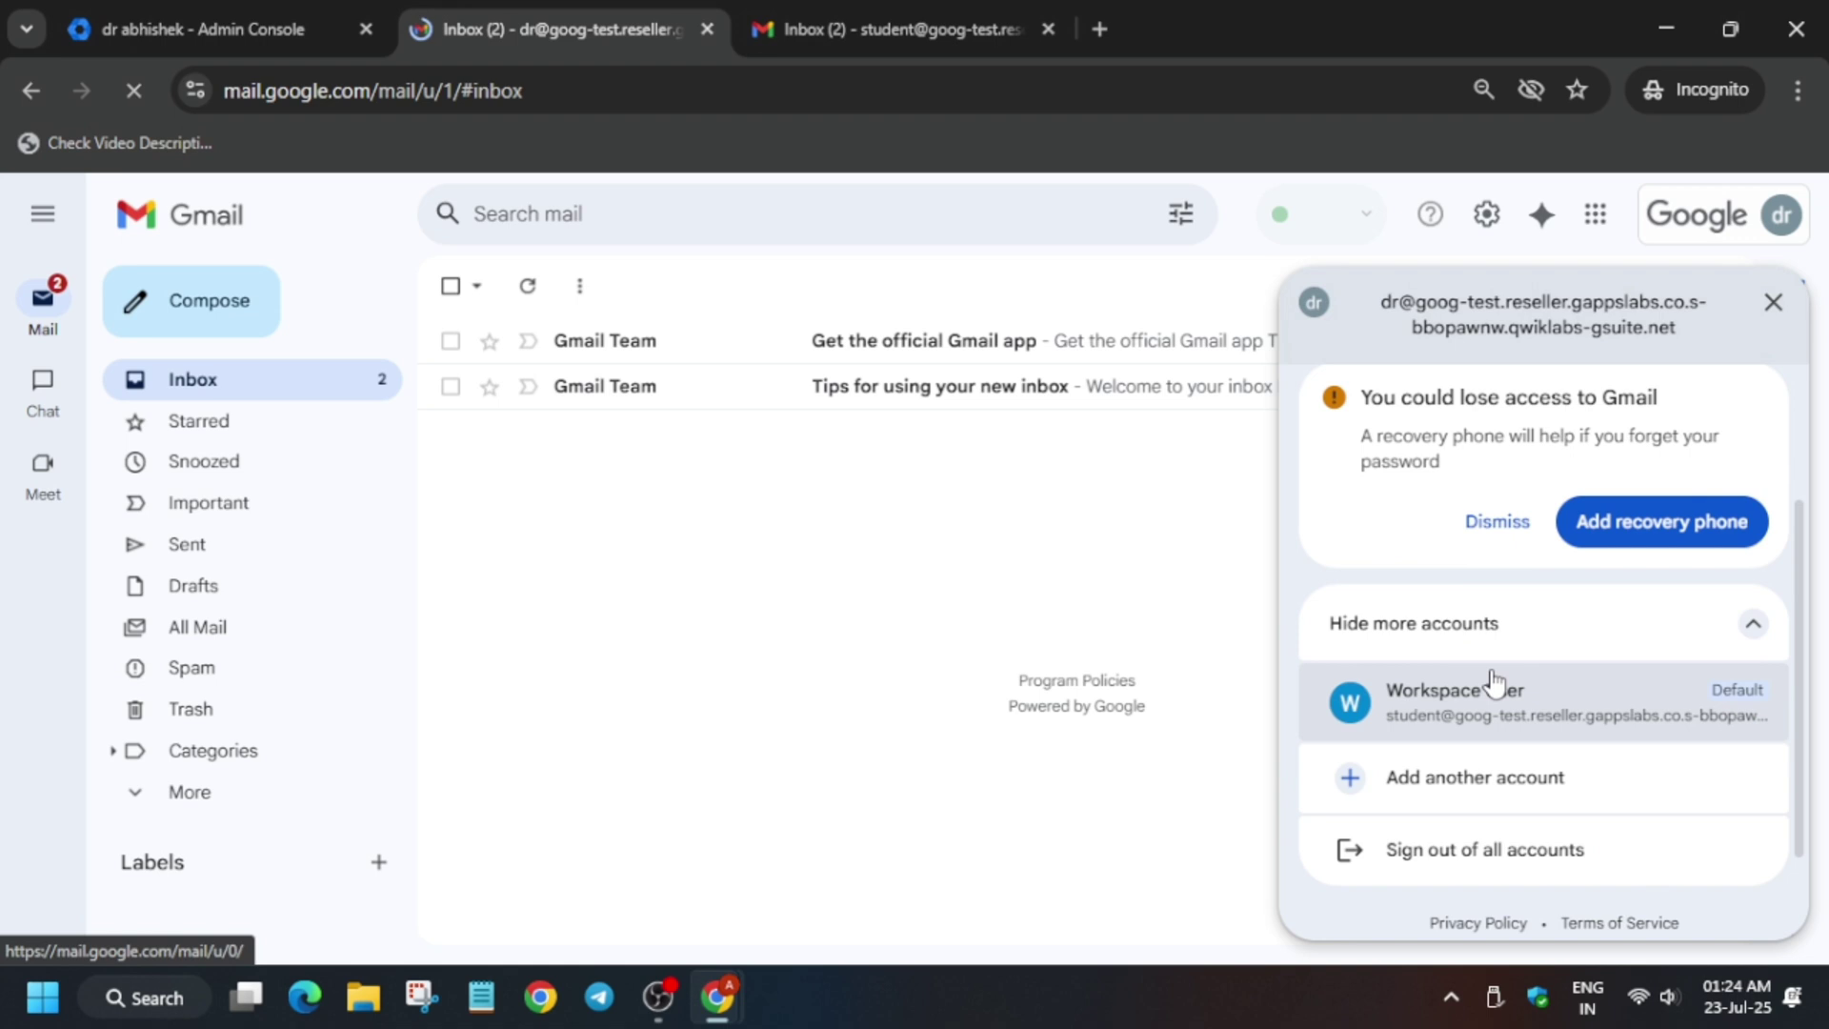
scroll(1494, 682, "up", 3)
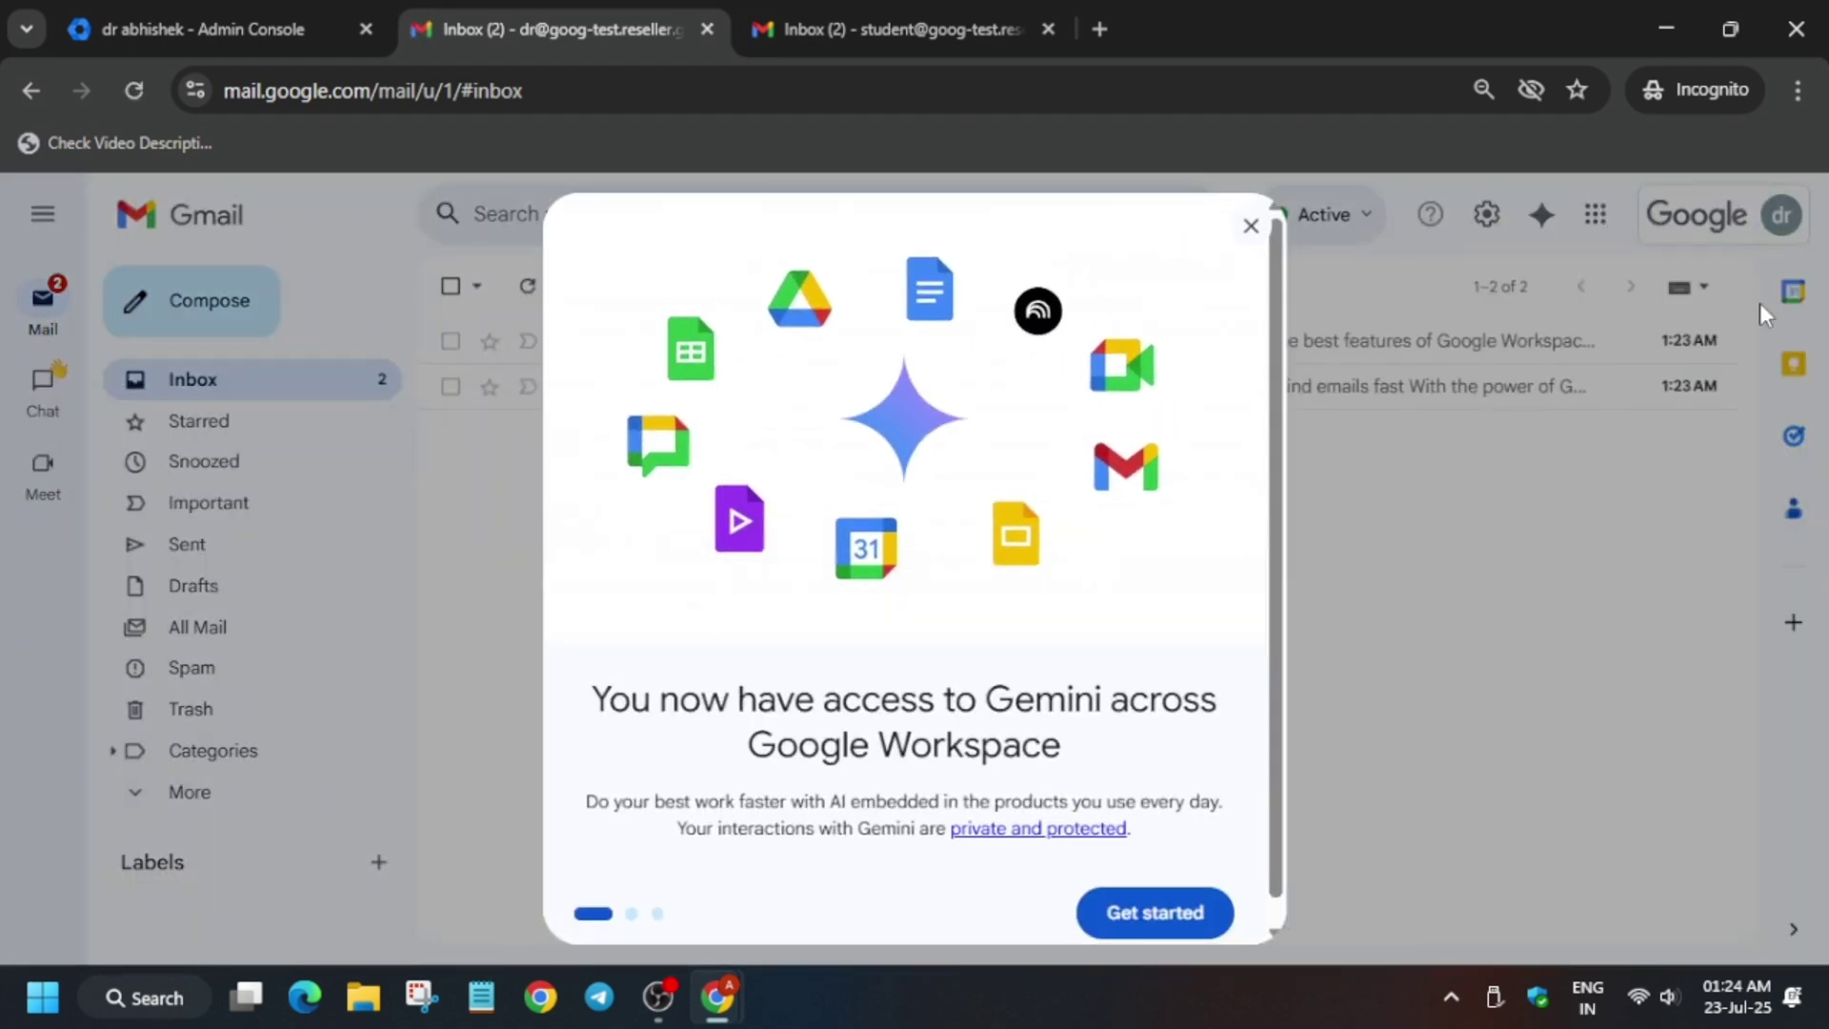
left_click(1251, 226)
left_click(1781, 215)
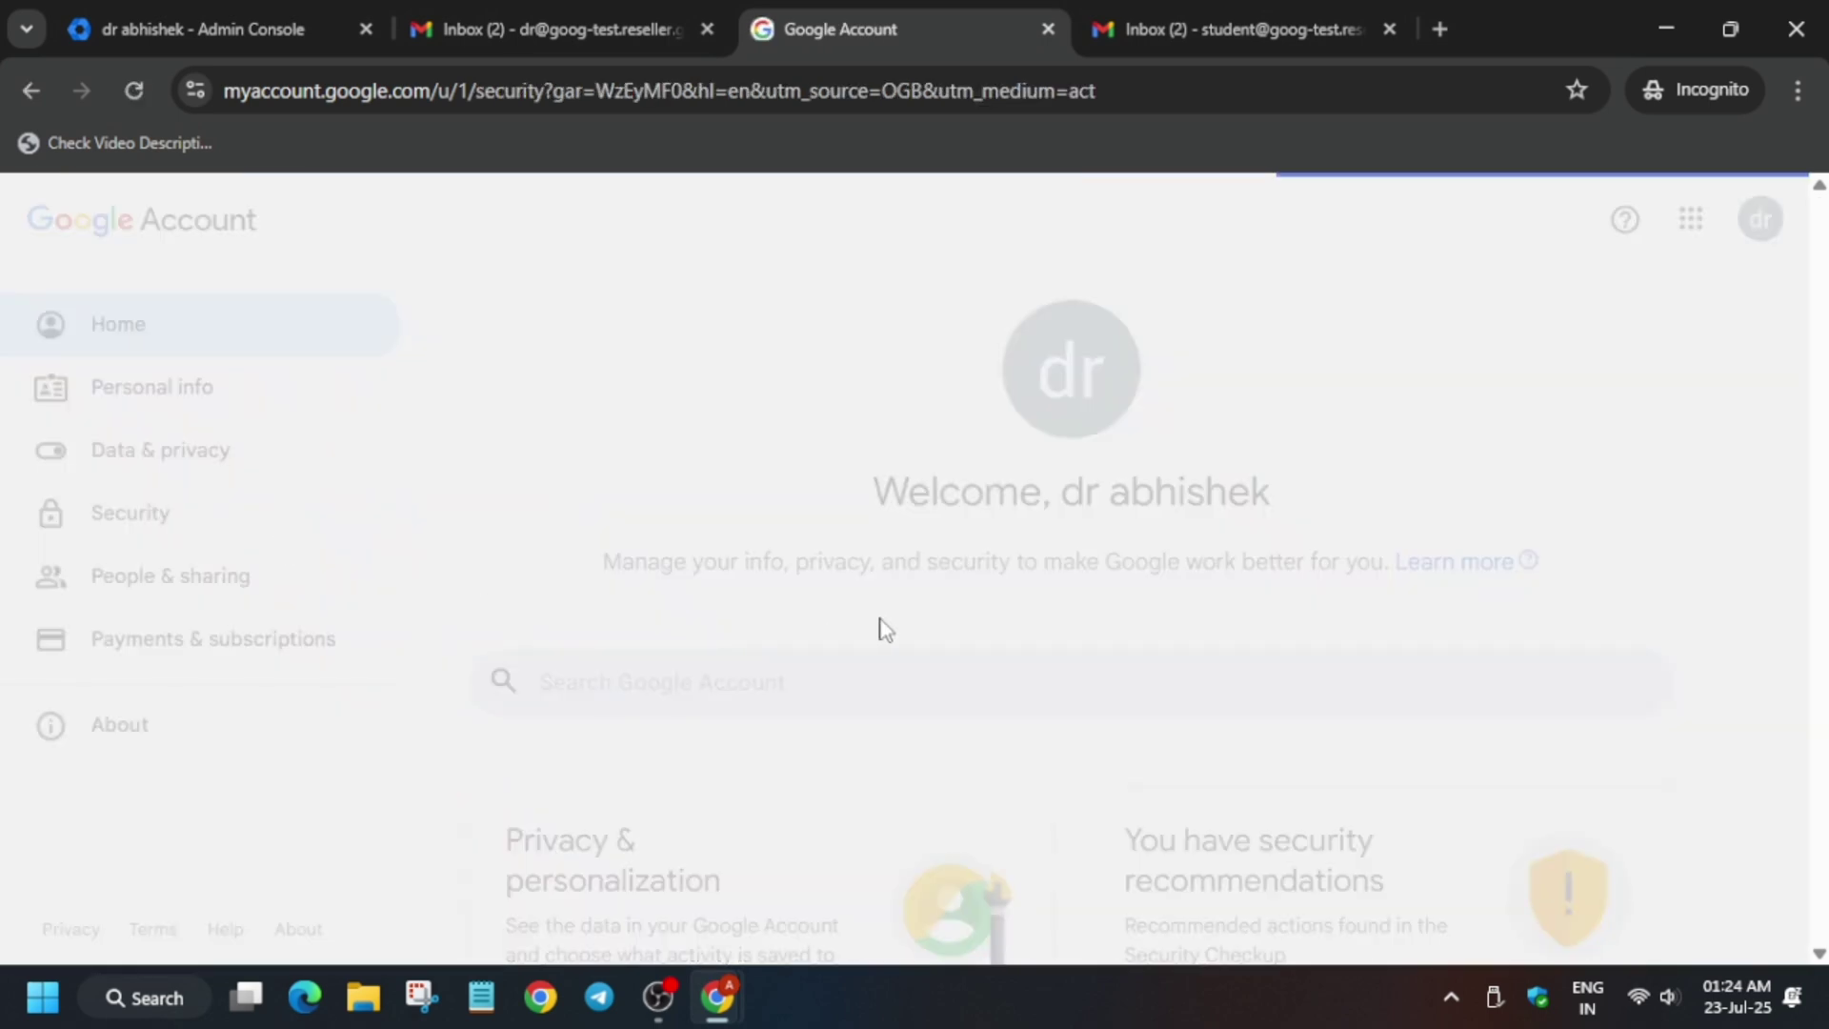
Add and verify the new recovery email with the code, then go back to the Security overview.
scroll(877, 624, "down", 5)
scroll(877, 624, "down", 4)
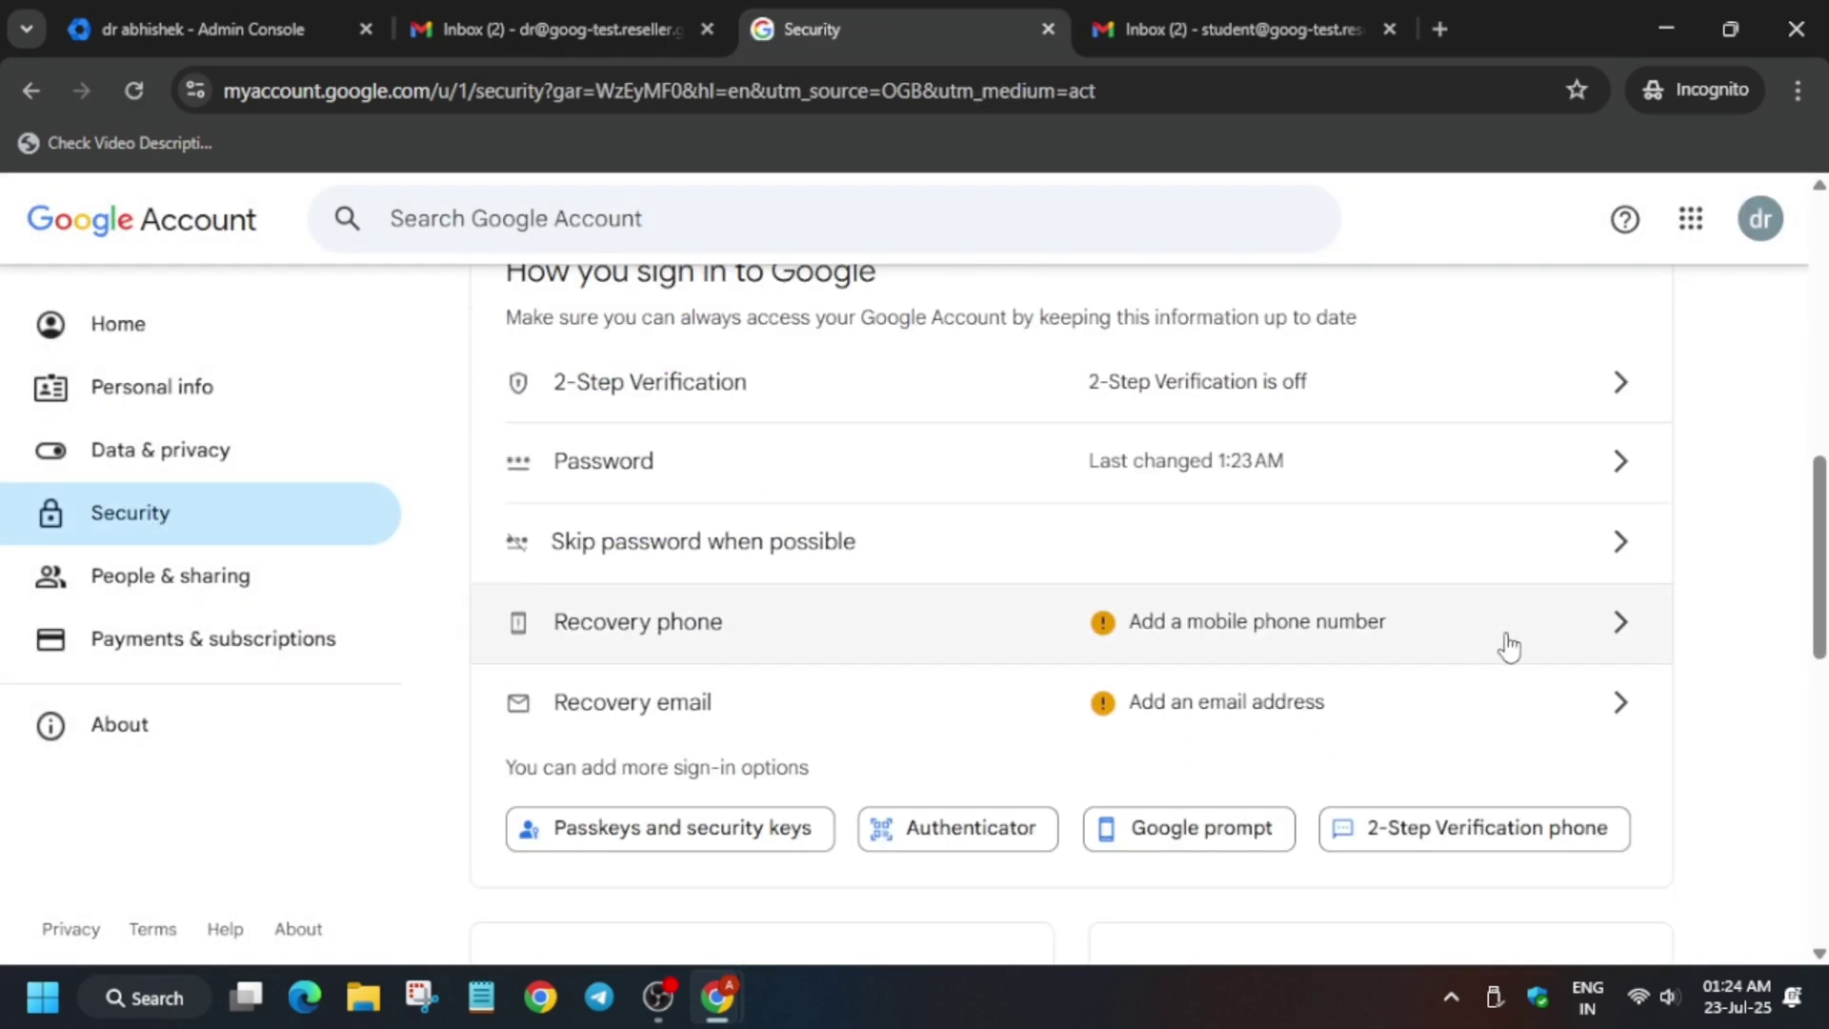
left_click(1503, 721)
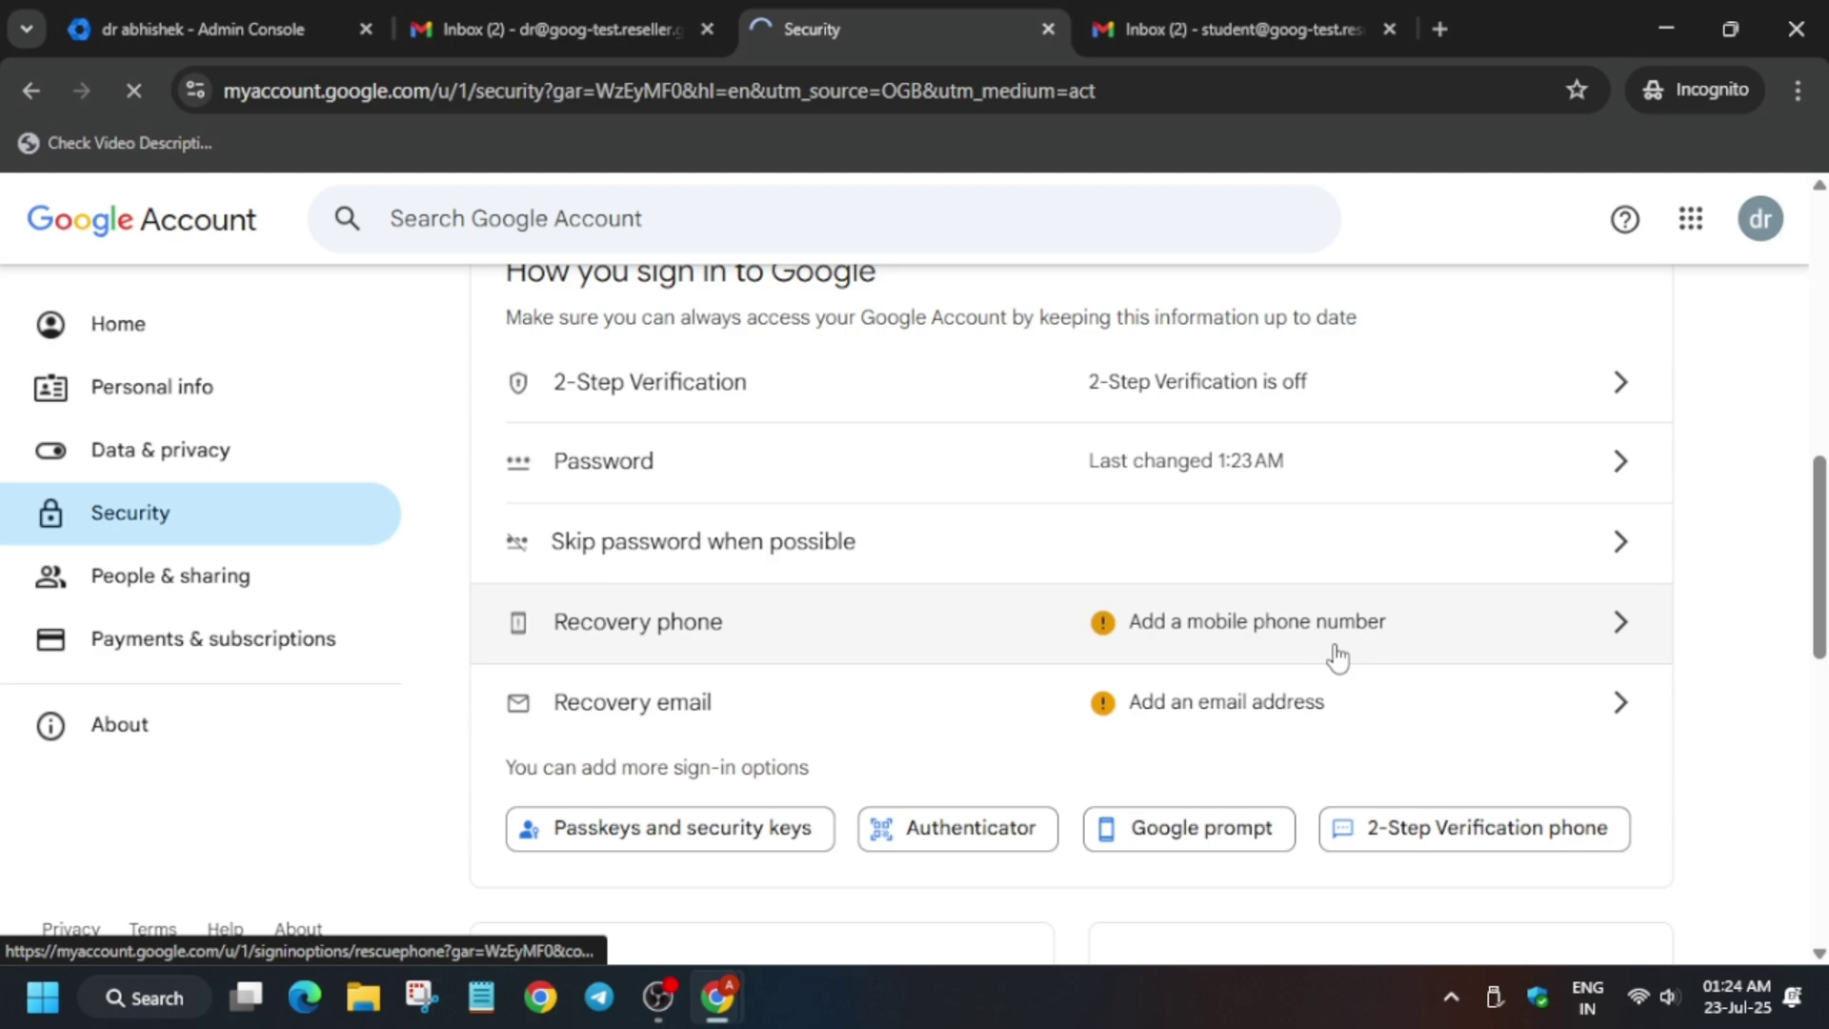
left_click(487, 743)
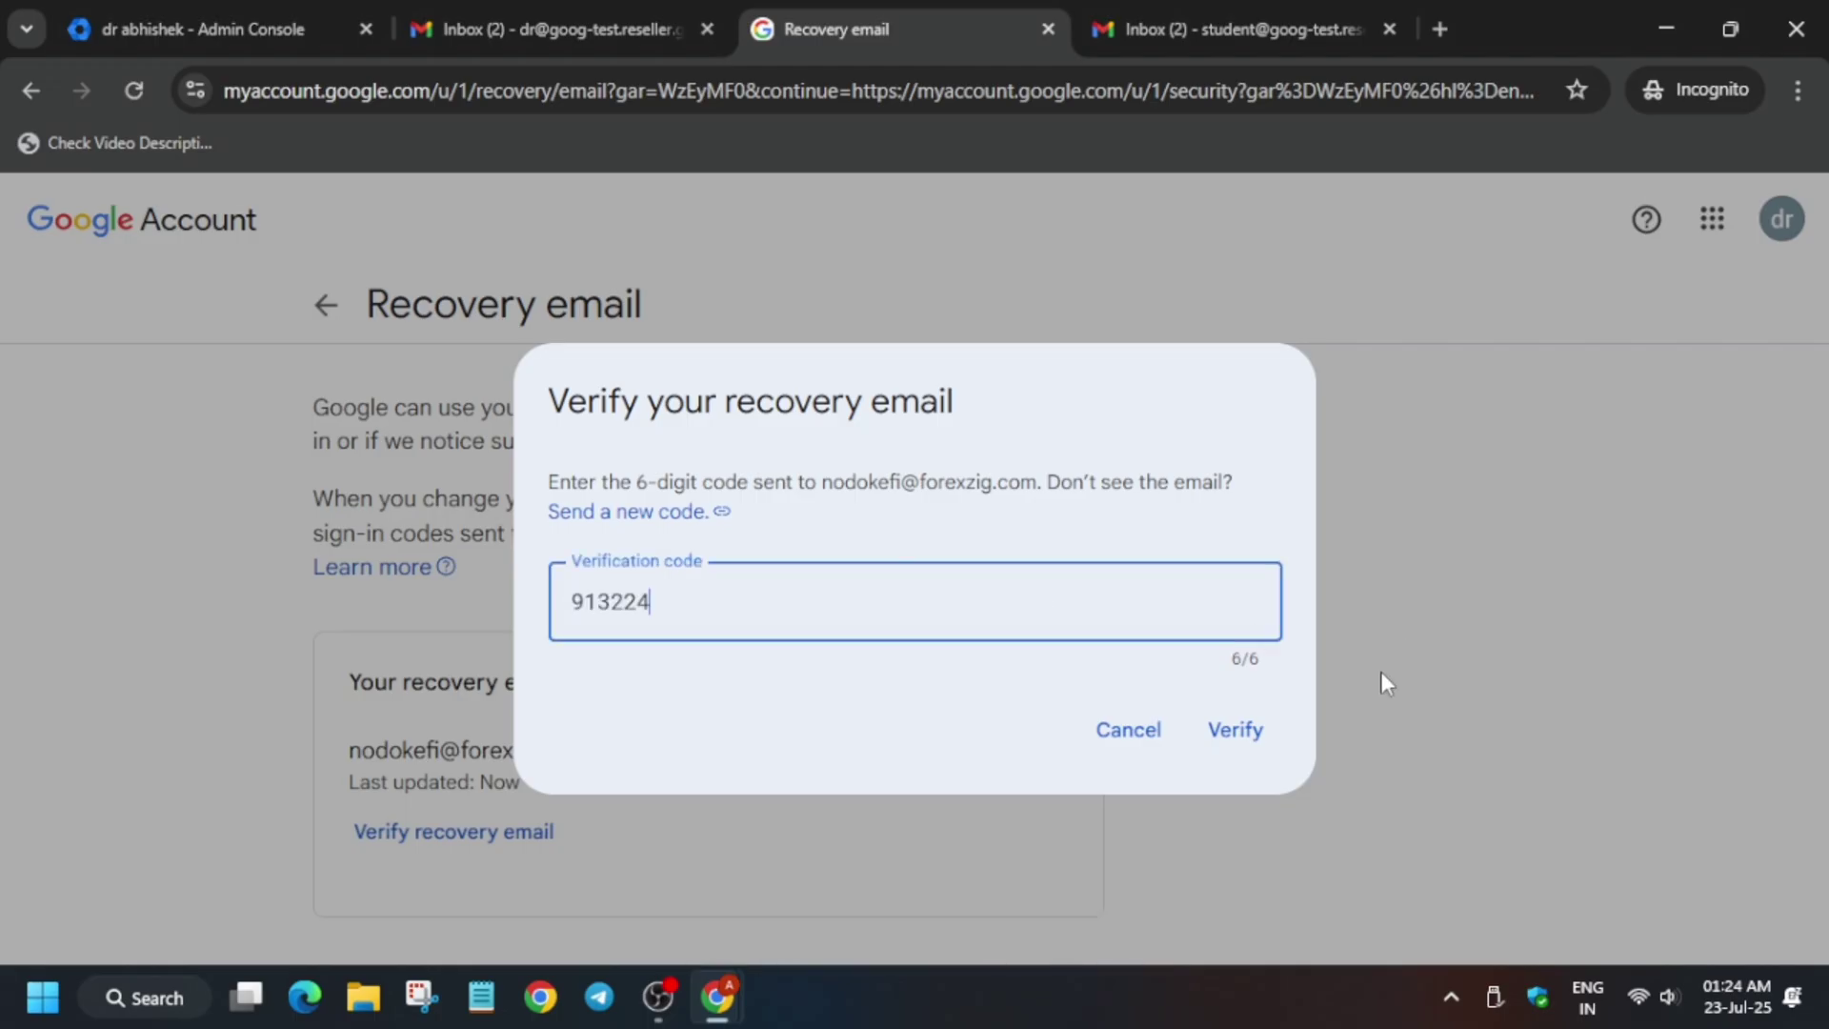
left_click(1231, 730)
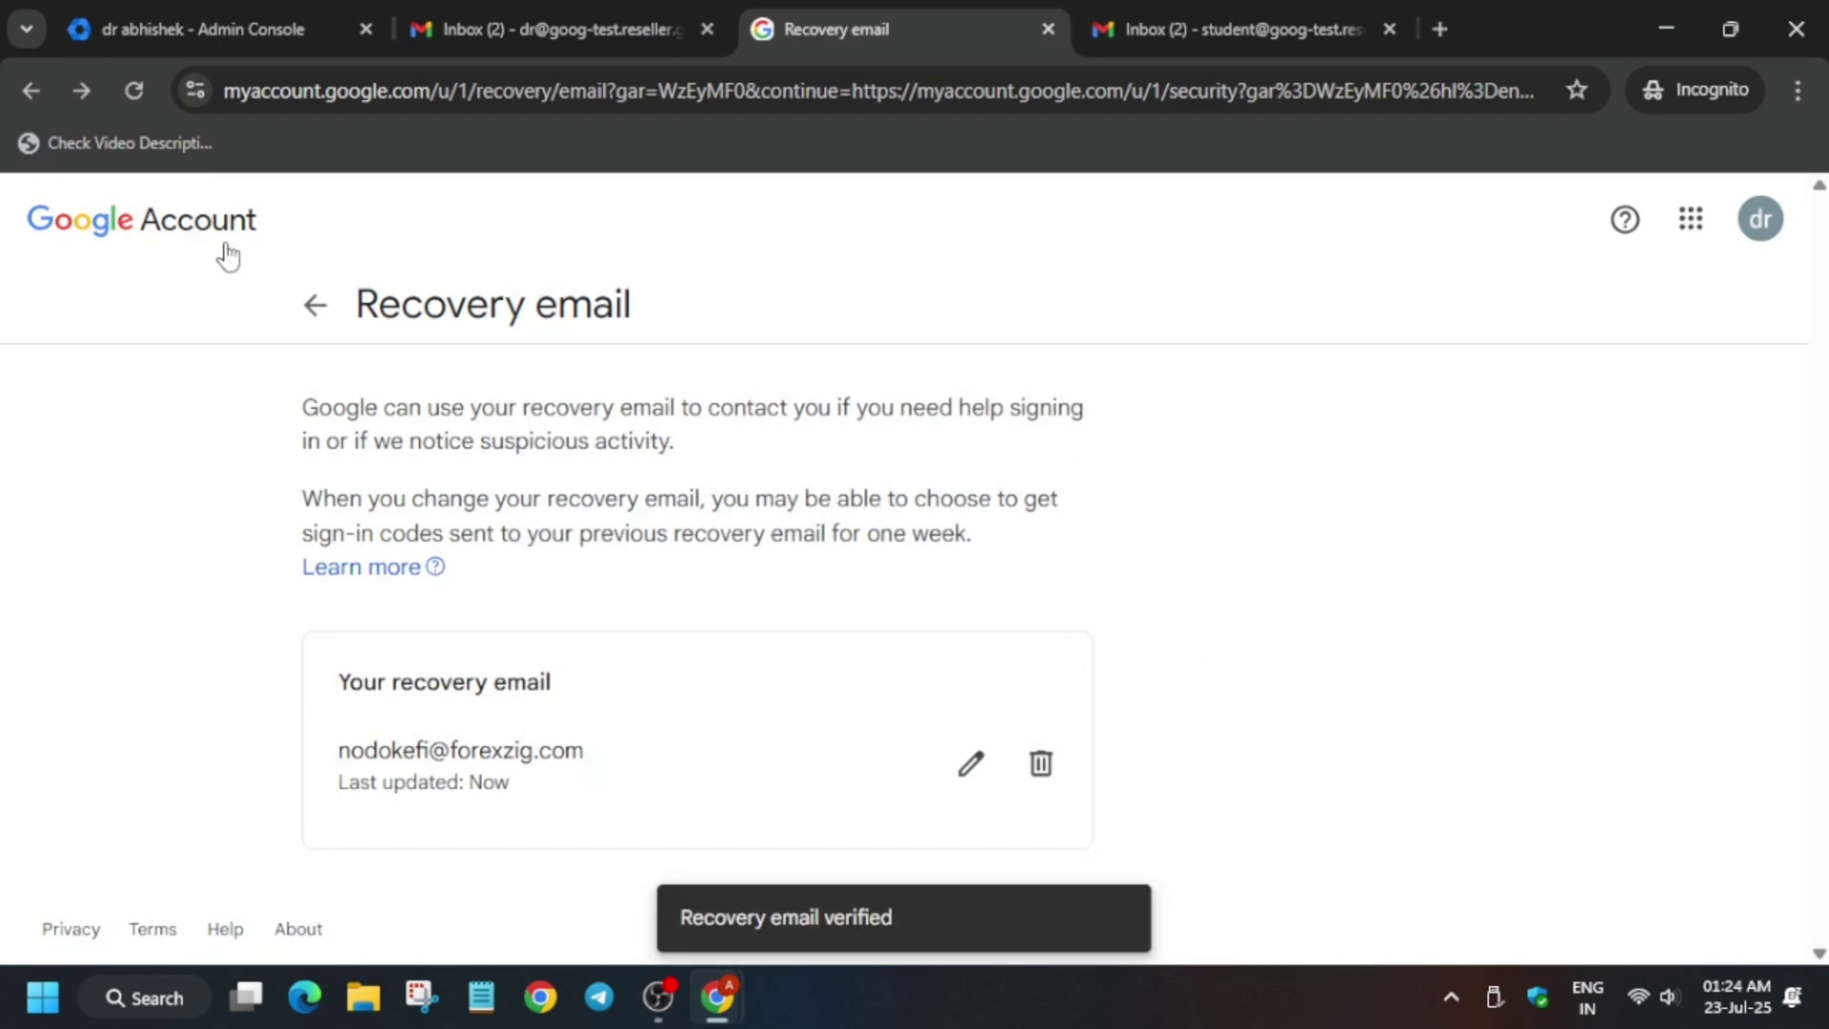
left_click(315, 306)
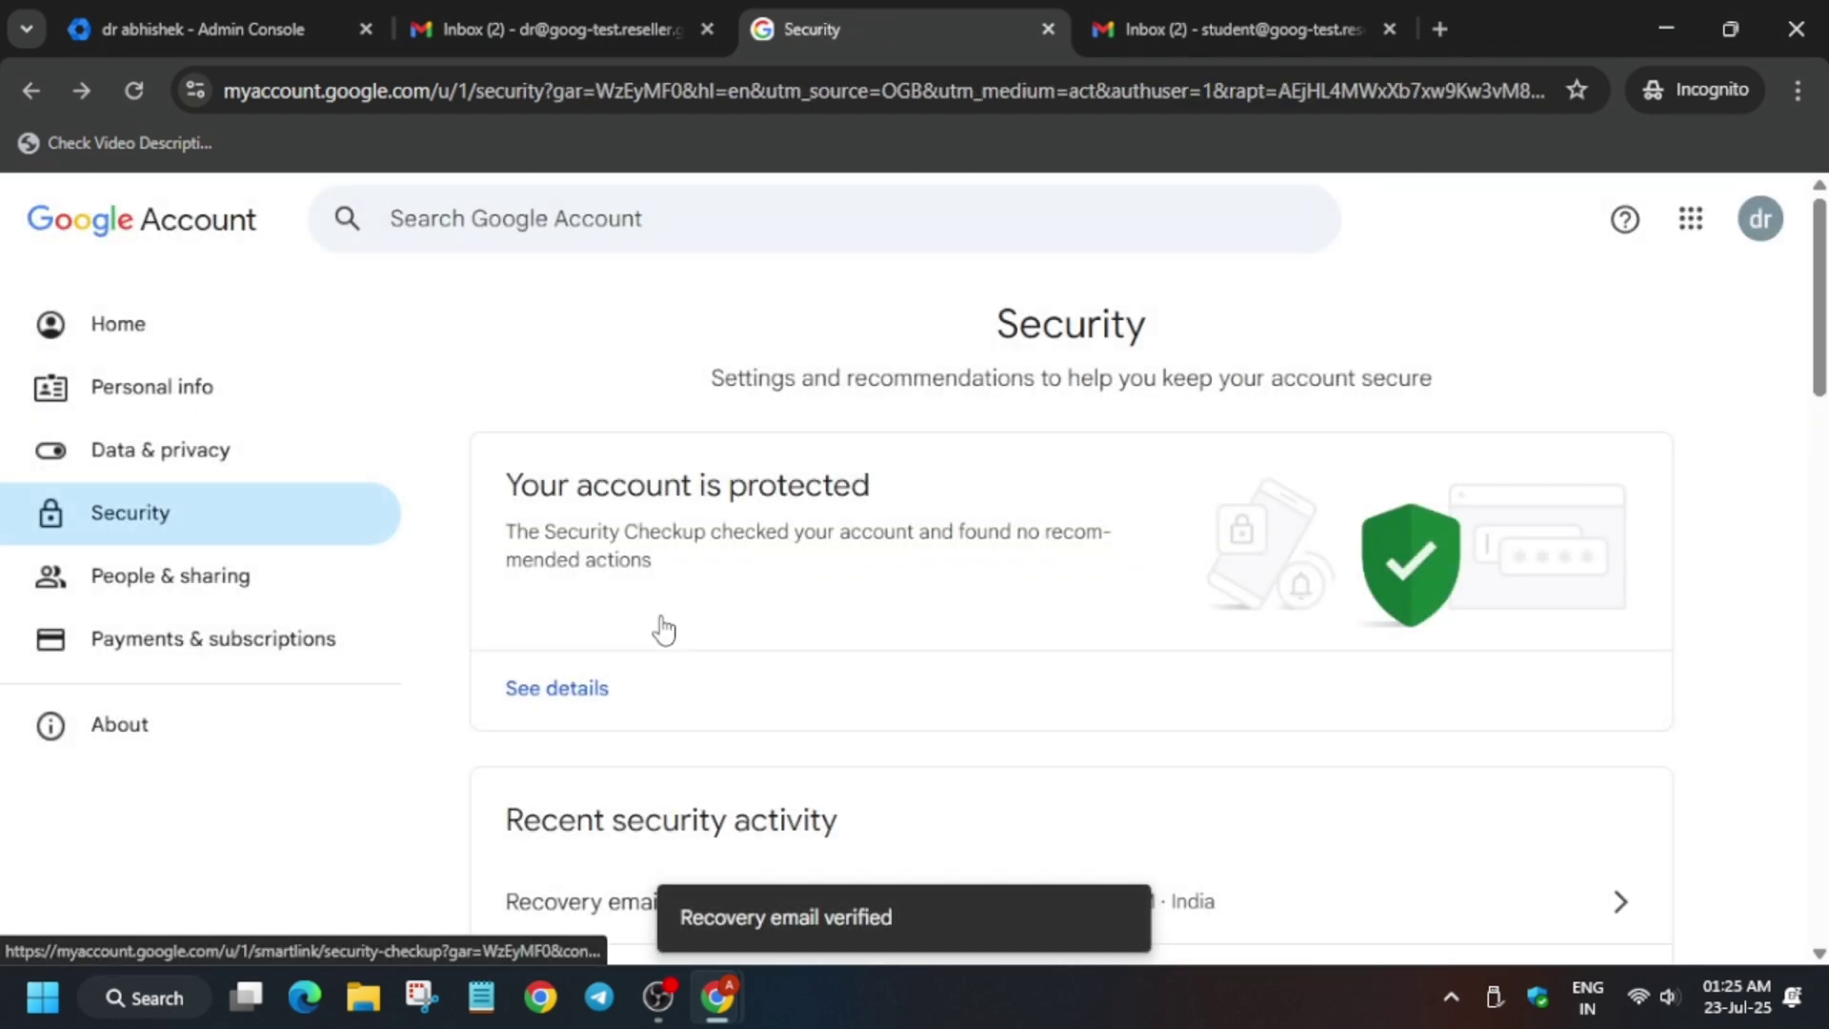
Run the Check my progress check for the Task 2 account recovery task in the lab instructions.
key("alt+Tab")
scroll(648, 657, "down", 5)
left_click(637, 760)
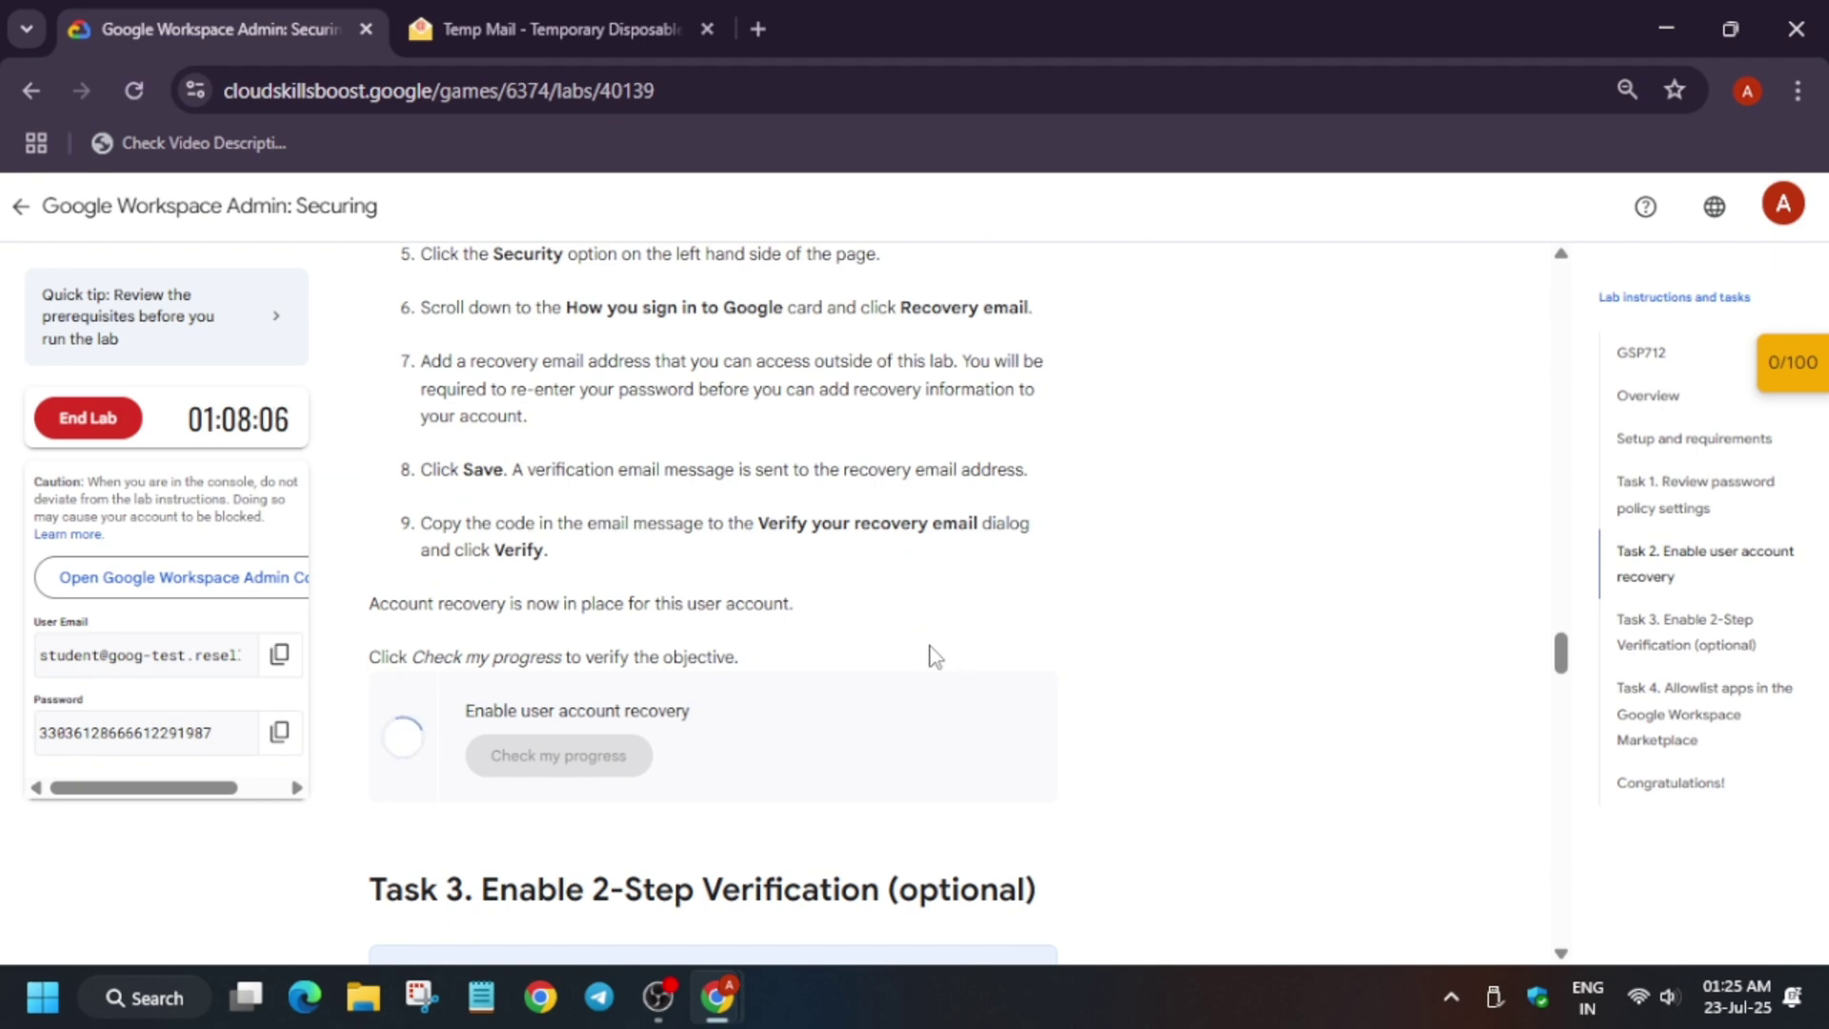
Scroll the lab instructions past Task 3 to reach the Task 4 Marketplace allowlist section.
scroll(895, 659, "down", 15)
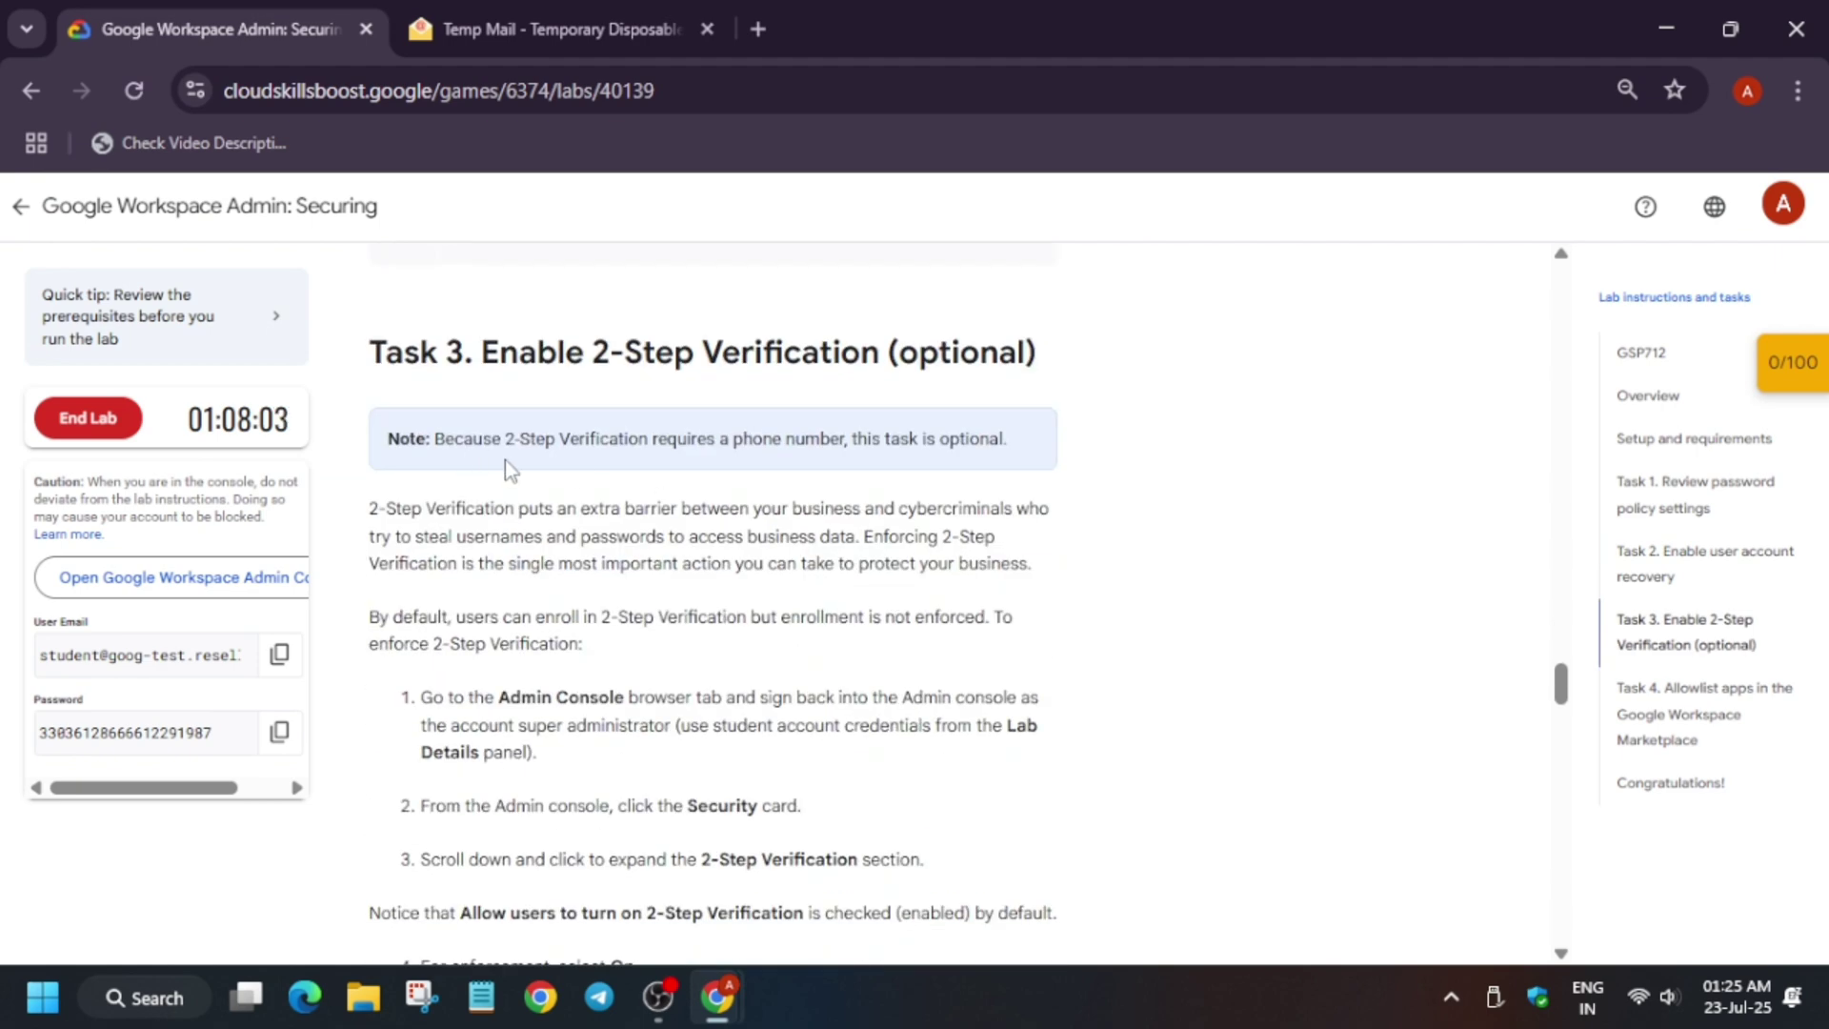
scroll(741, 500, "down", 2)
scroll(741, 505, "up", 14)
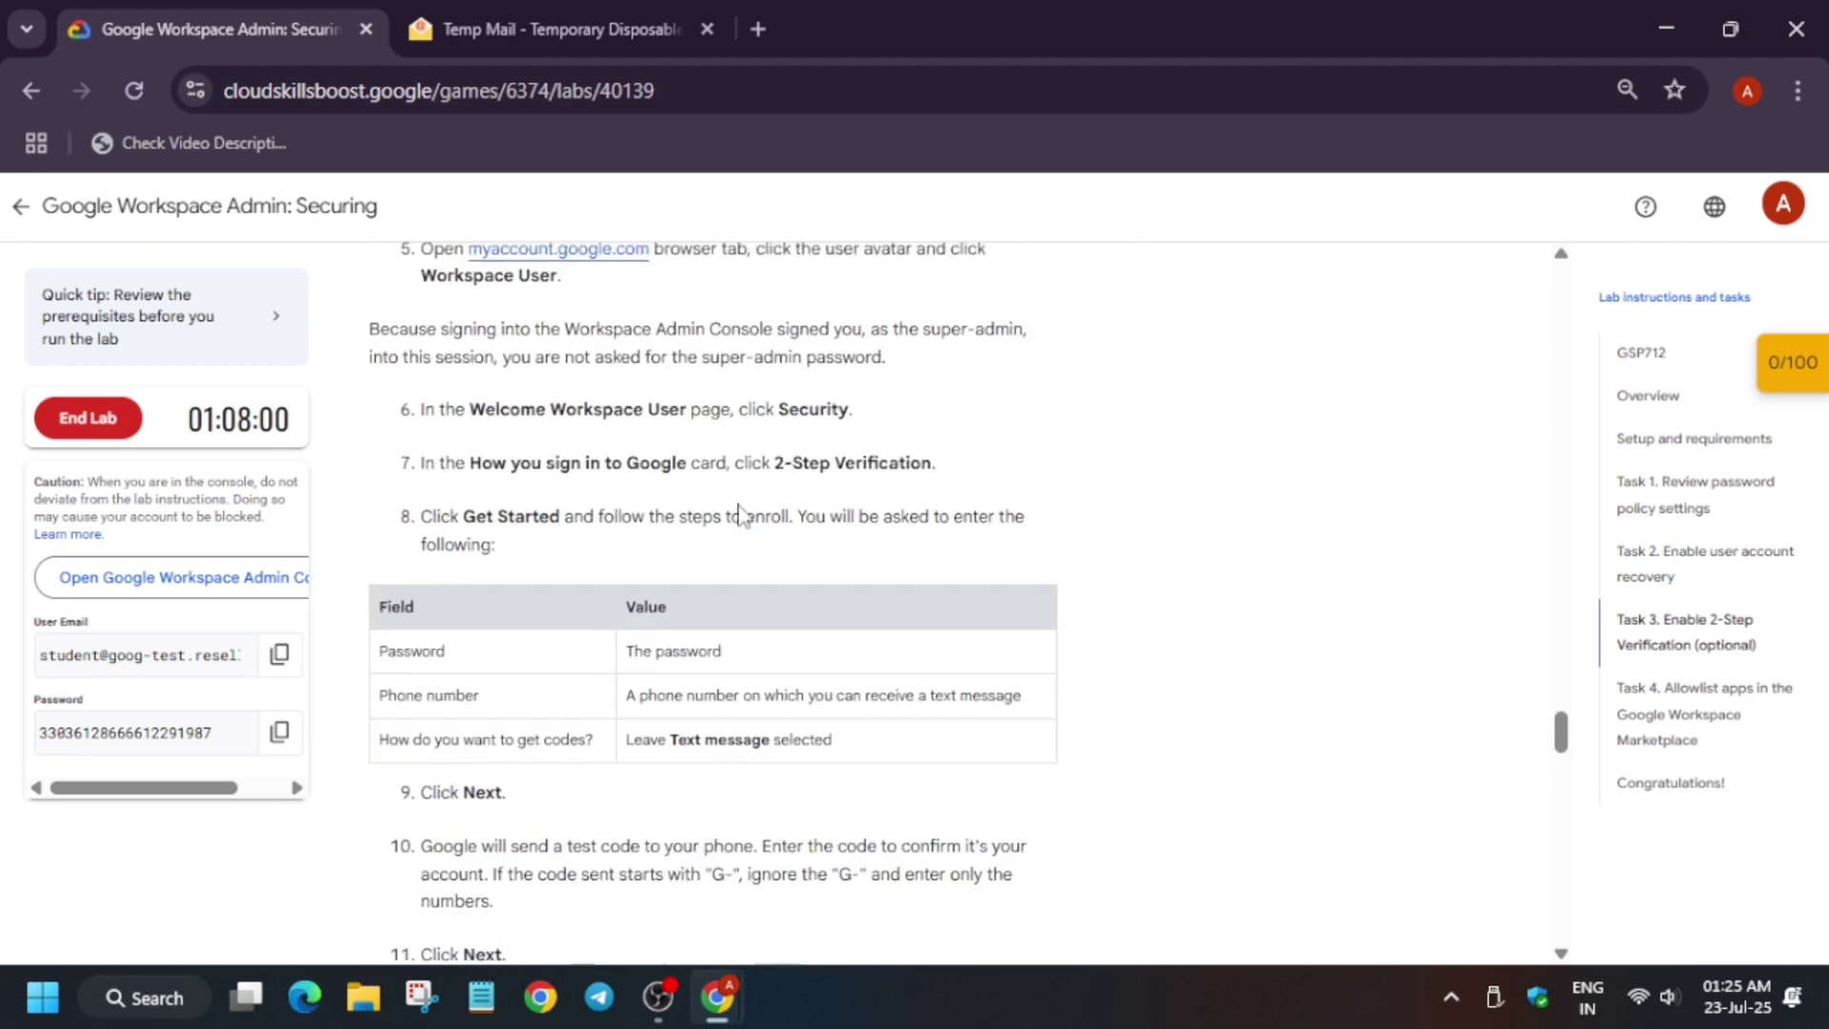
scroll(740, 509, "down", 7)
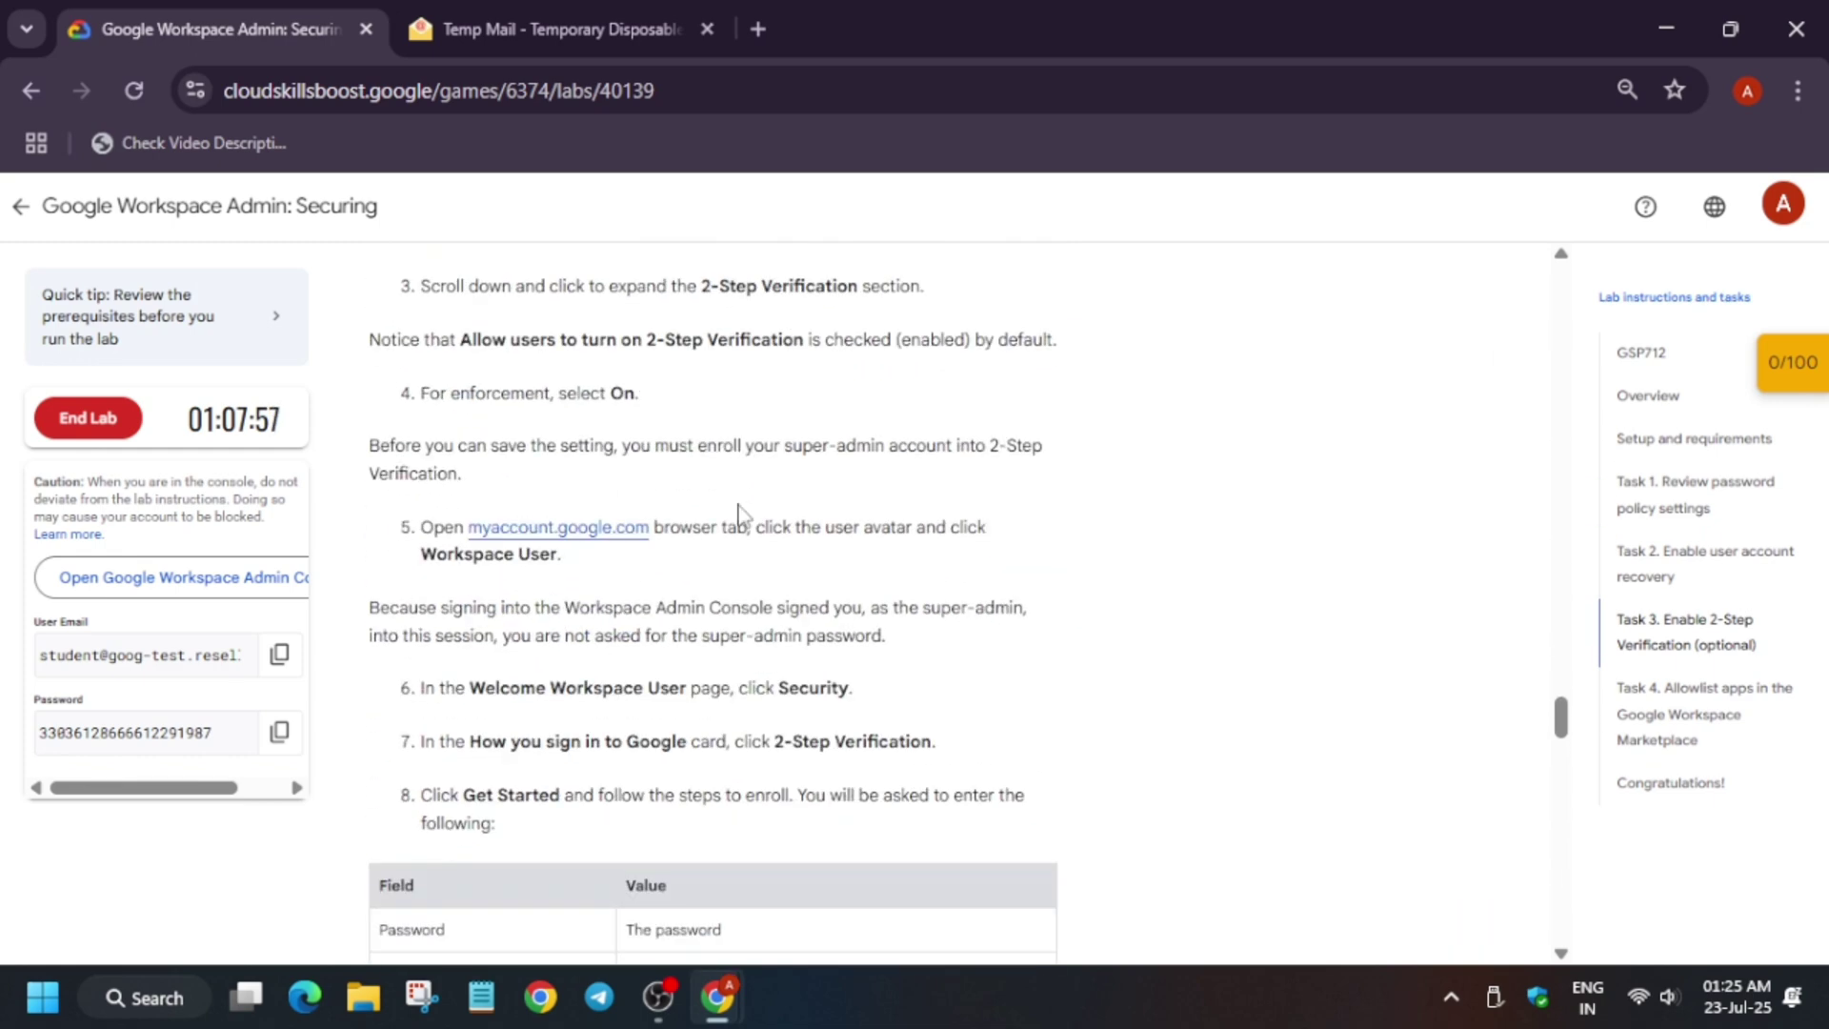
scroll(740, 507, "down", 8)
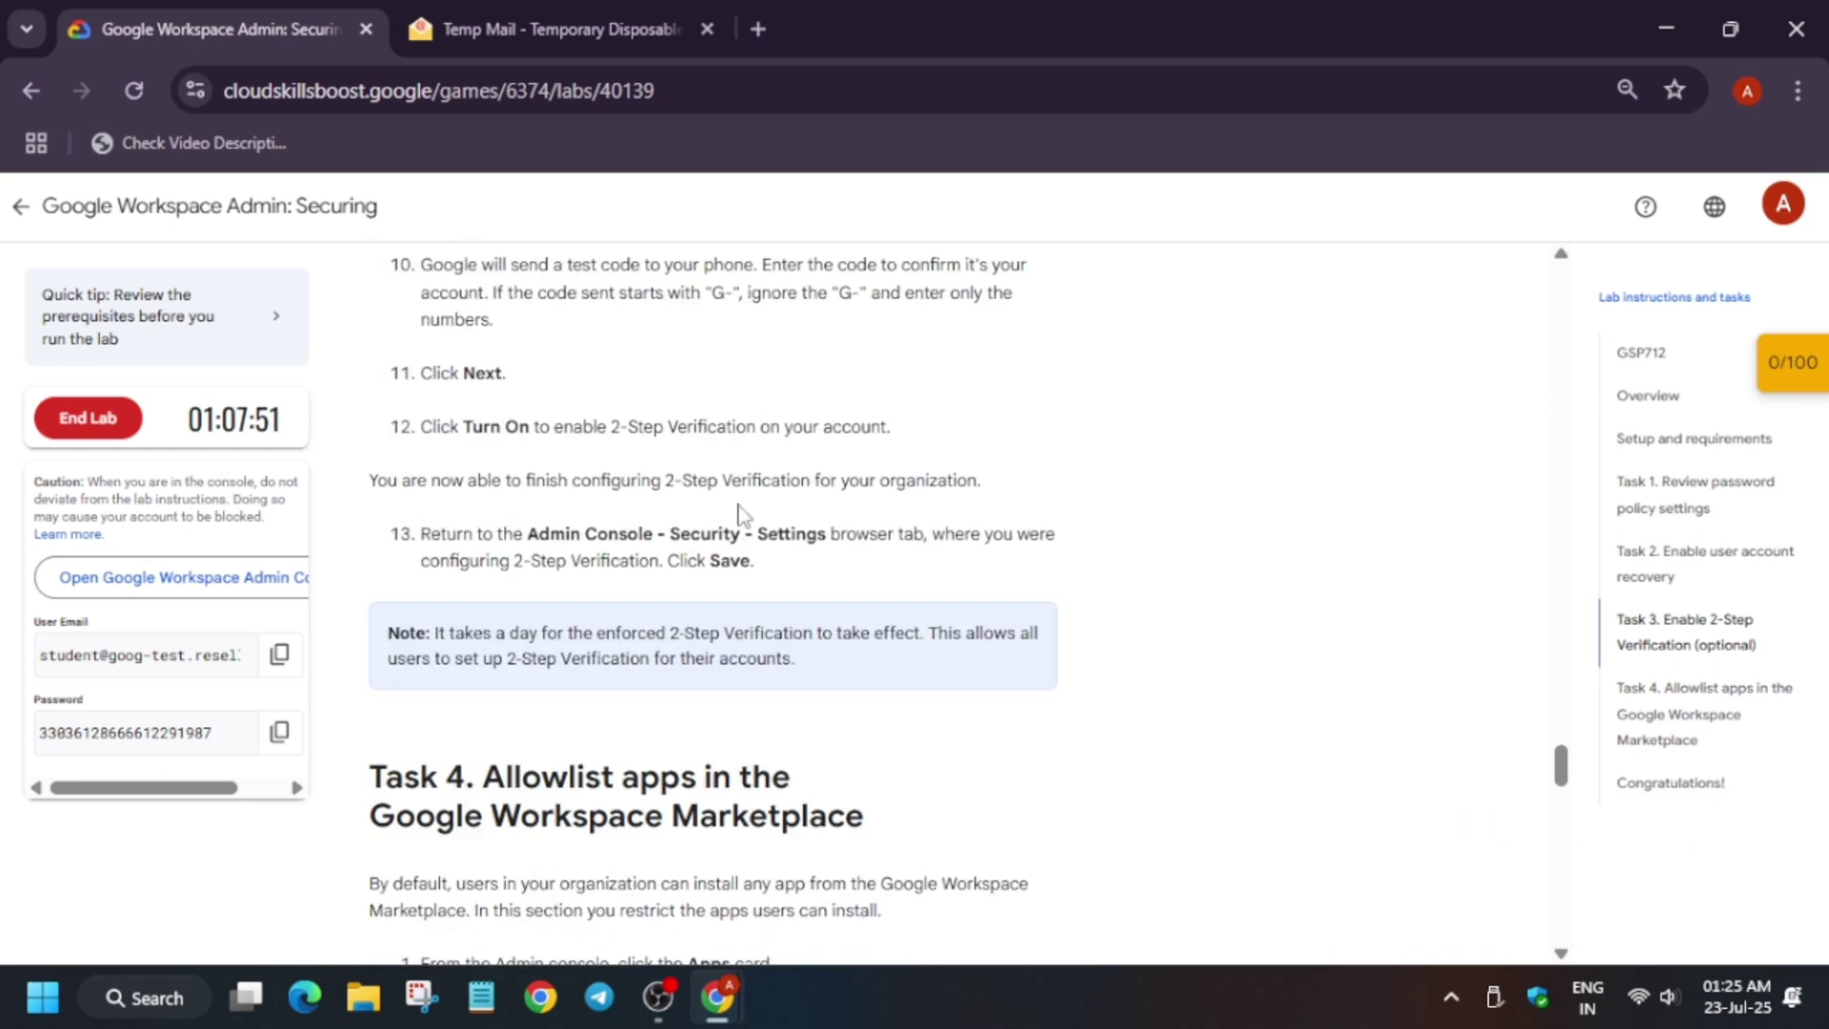
scroll(740, 513, "down", 3)
Return to the Admin console tab and dismiss the password reset confirmation.
key("alt+Tab")
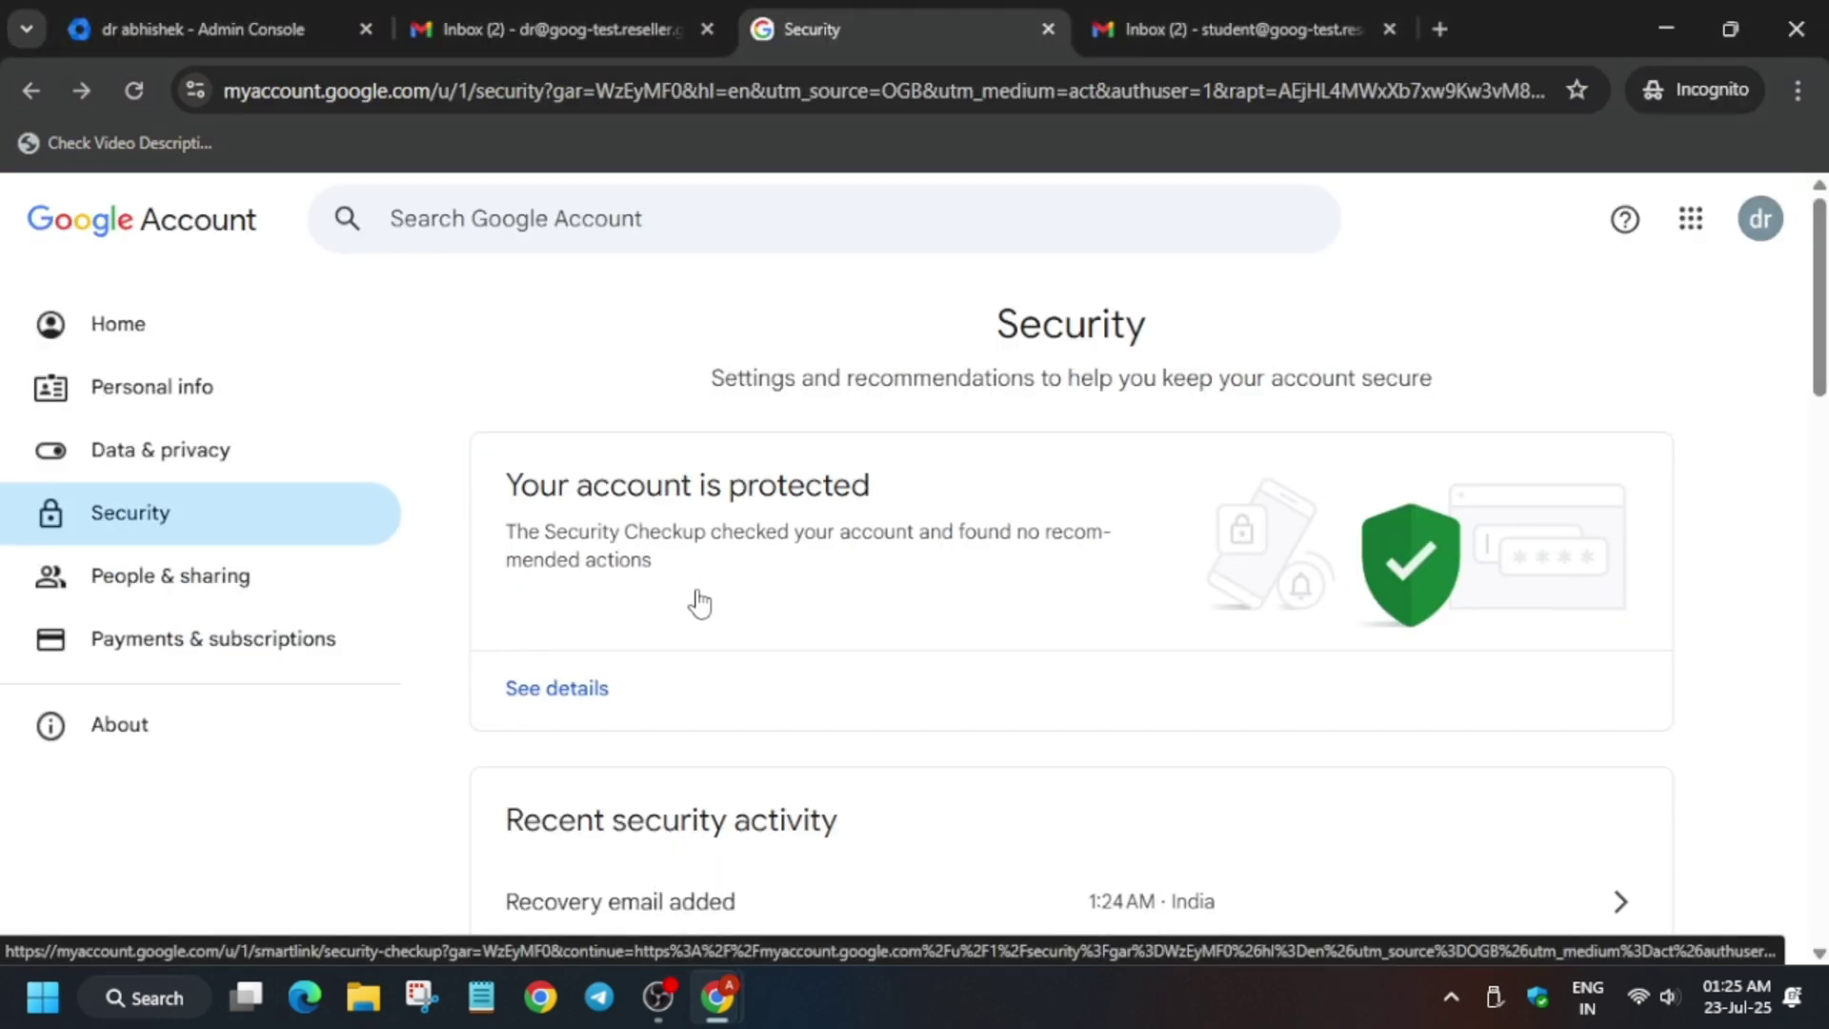
left_click(328, 18)
left_click(1185, 710)
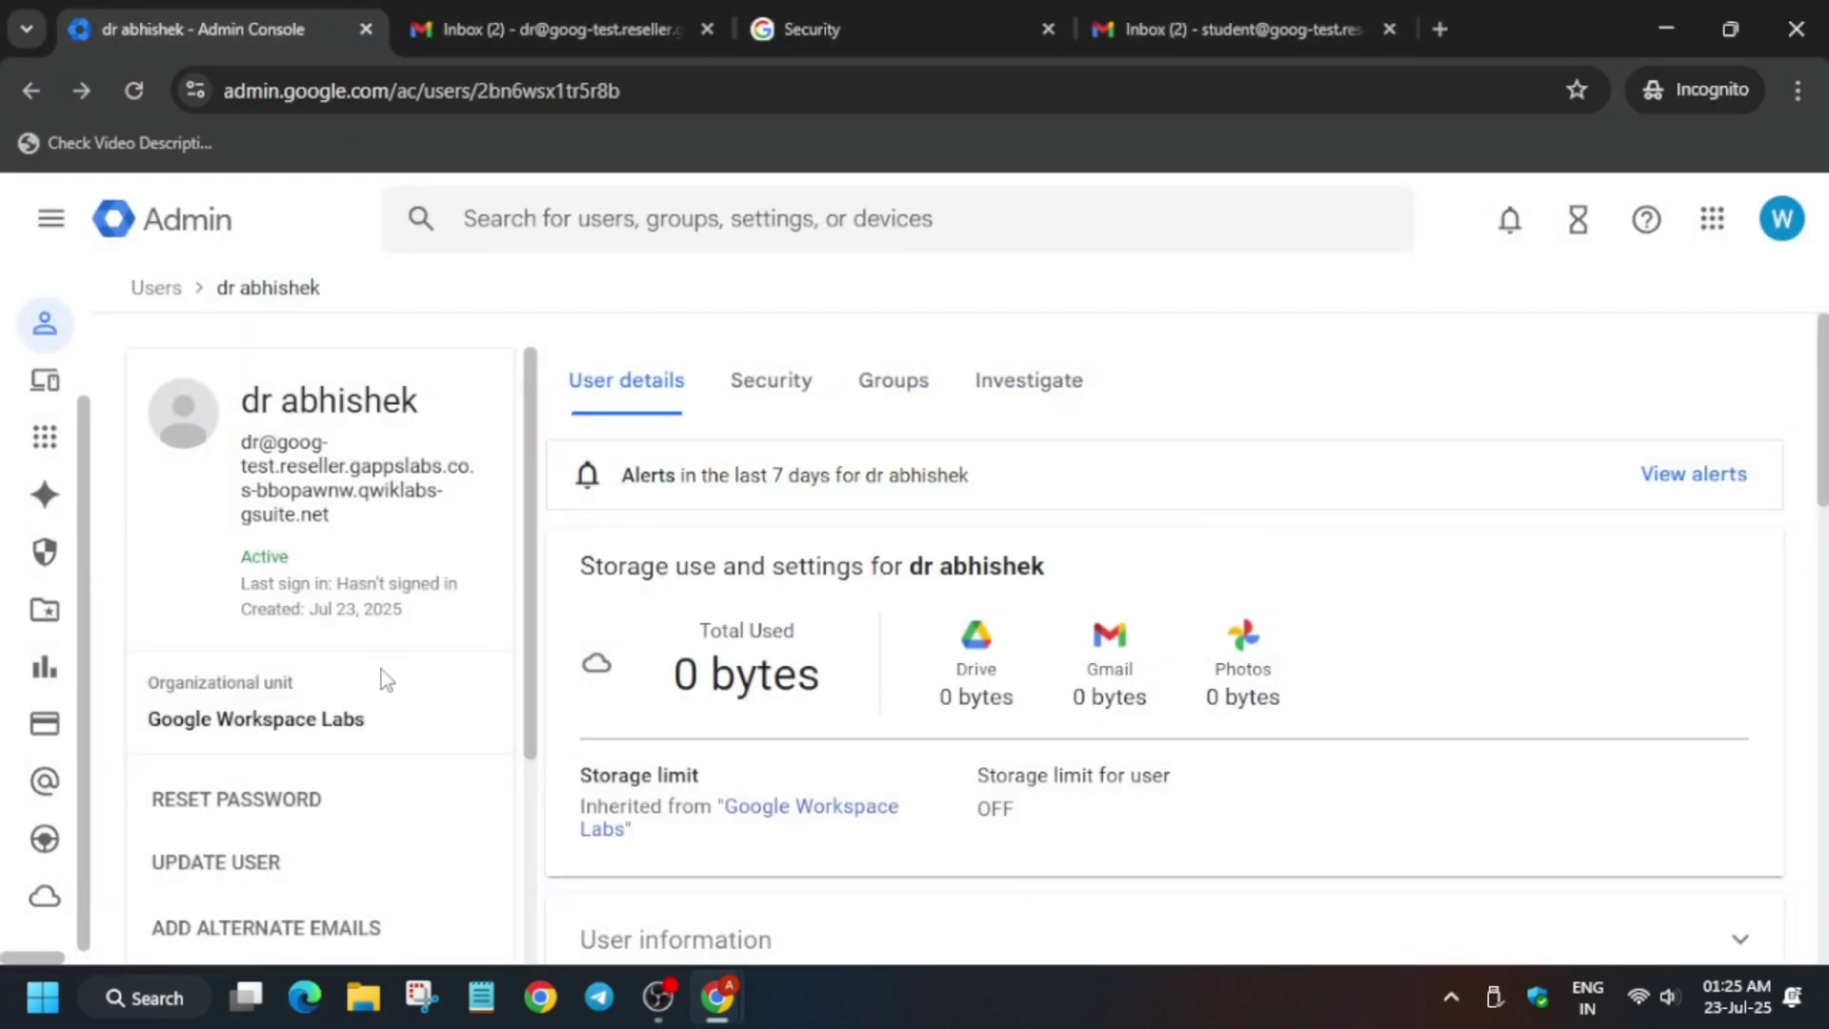
In Marketplace apps settings, select 'Allow users to install and run allowlisted apps' and save.
left_click(51, 218)
scroll(145, 836, "down", 4)
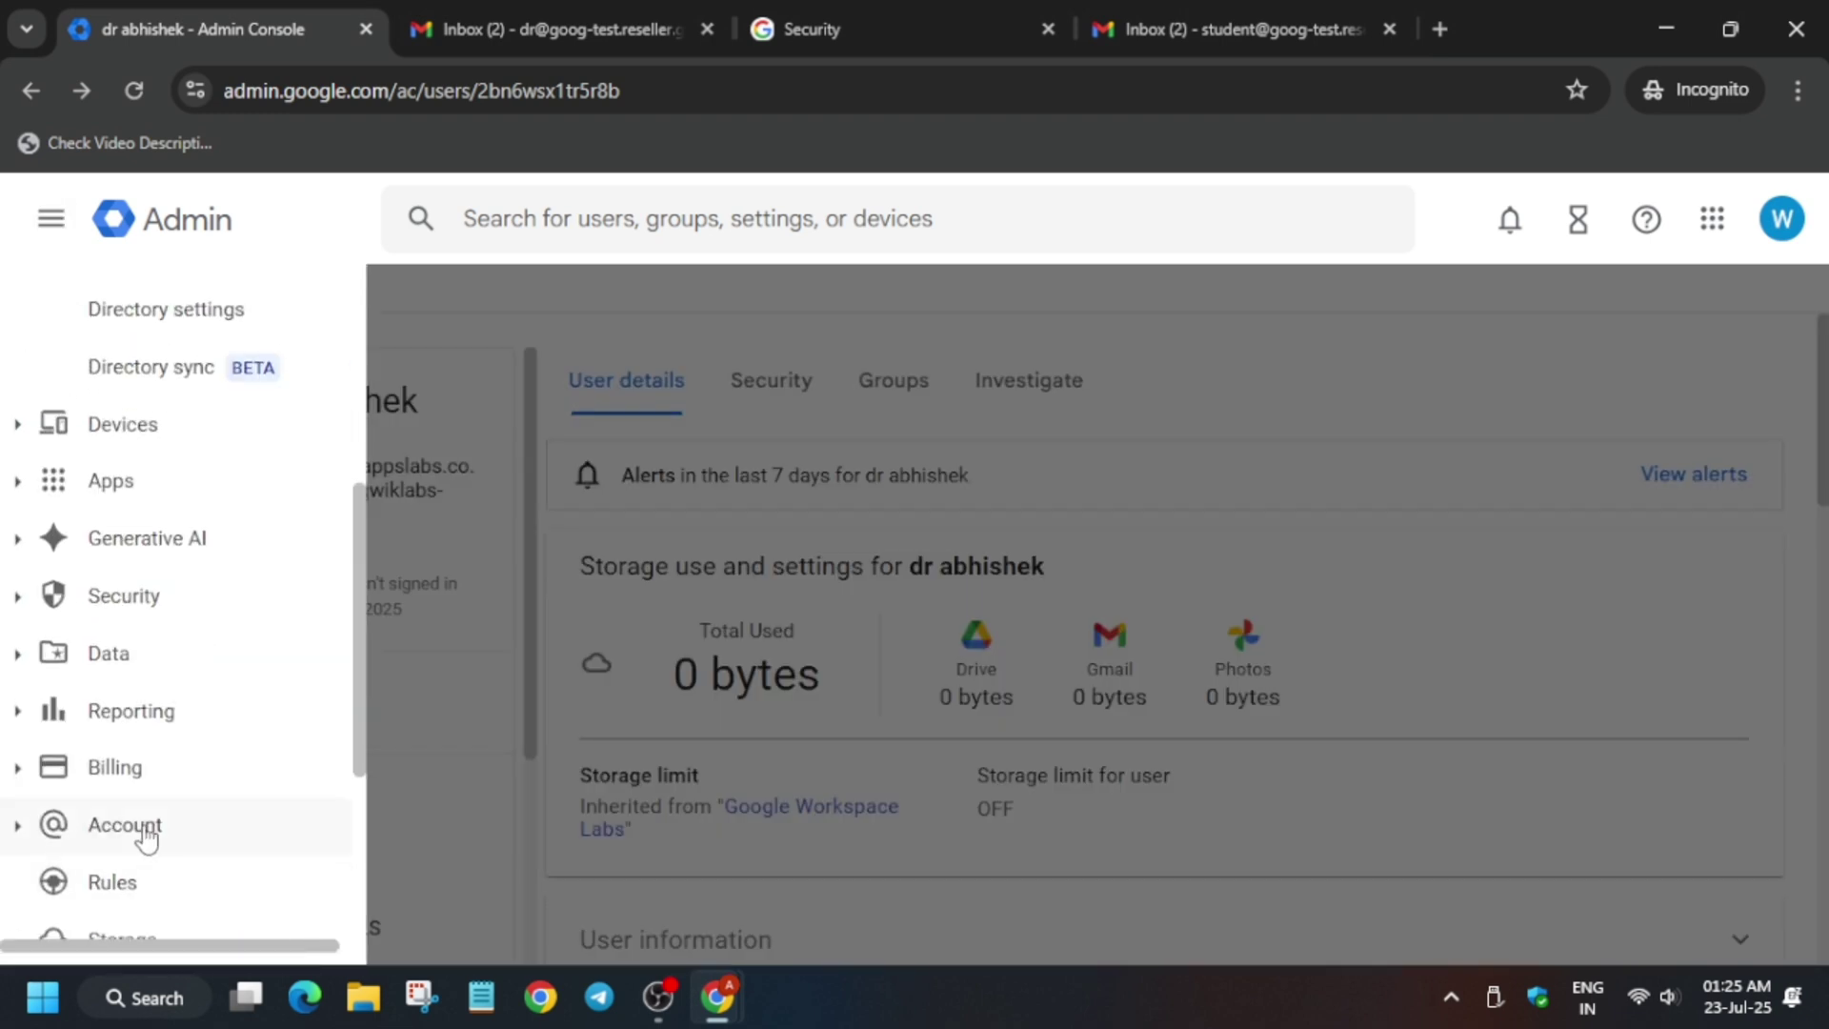
left_click(17, 482)
scroll(112, 565, "up", 3)
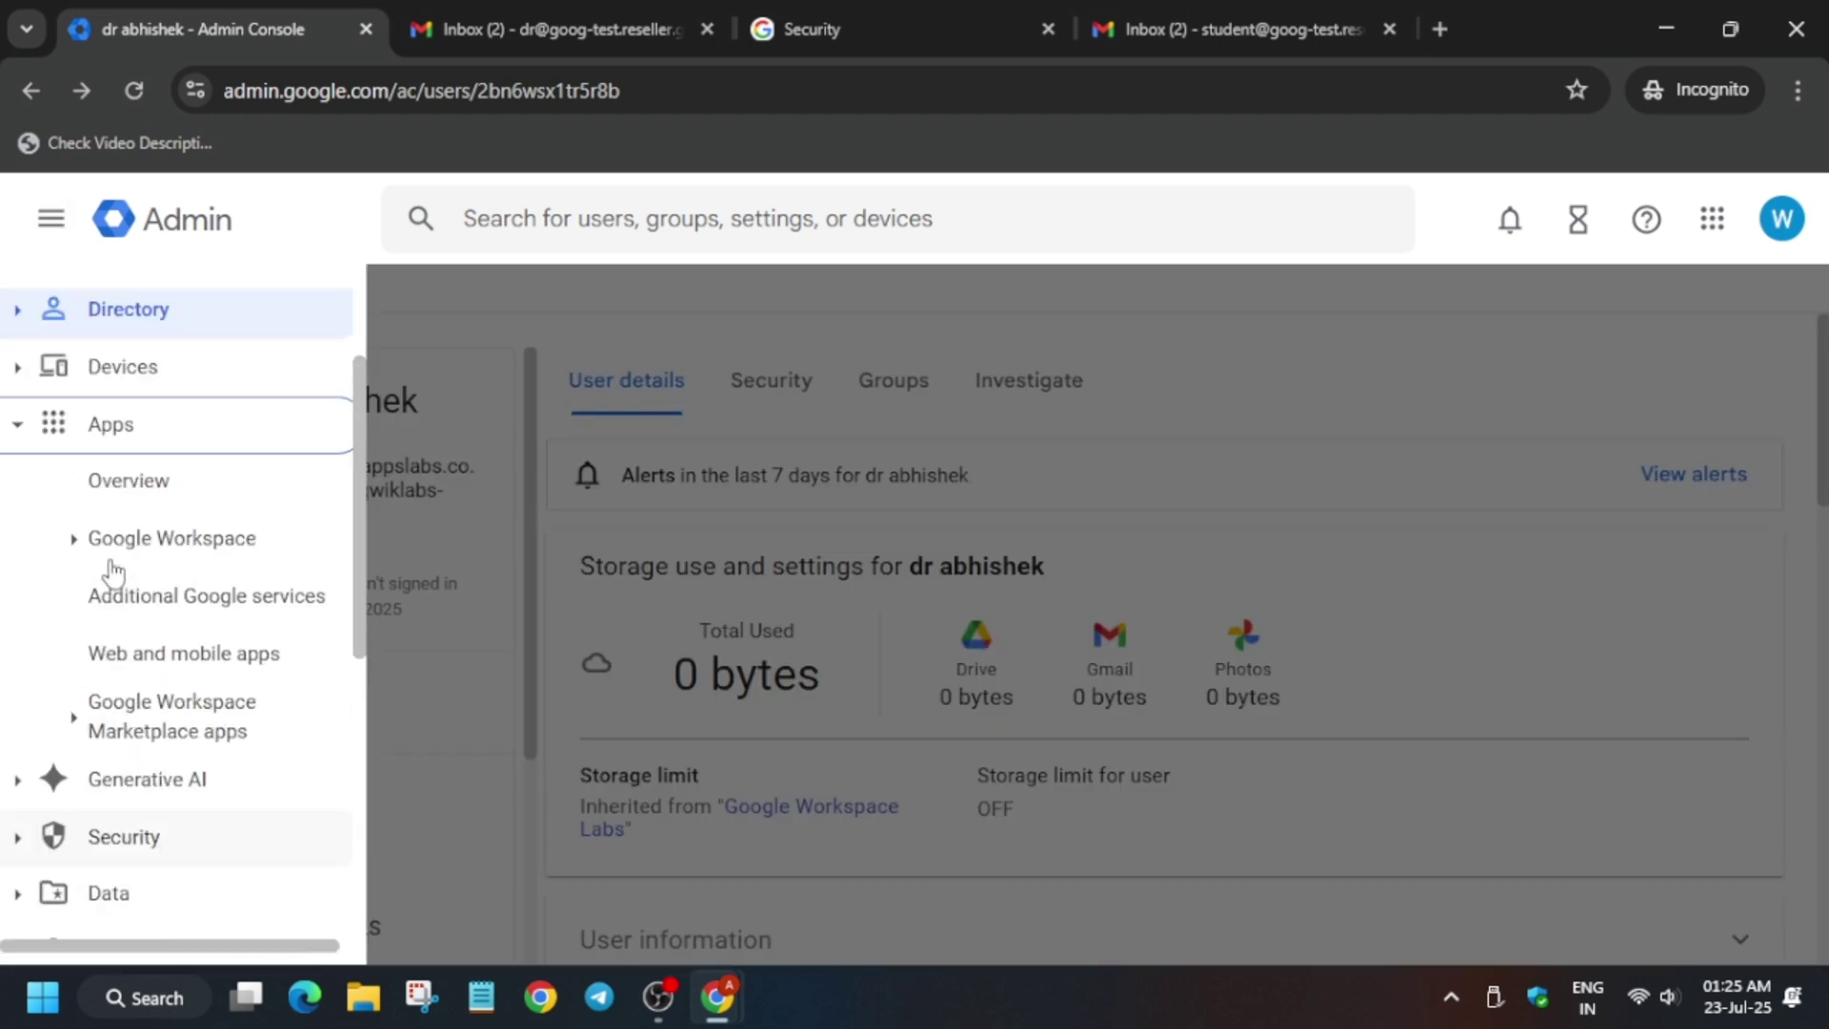
scroll(112, 748, "down", 2)
scroll(112, 667, "up", 2)
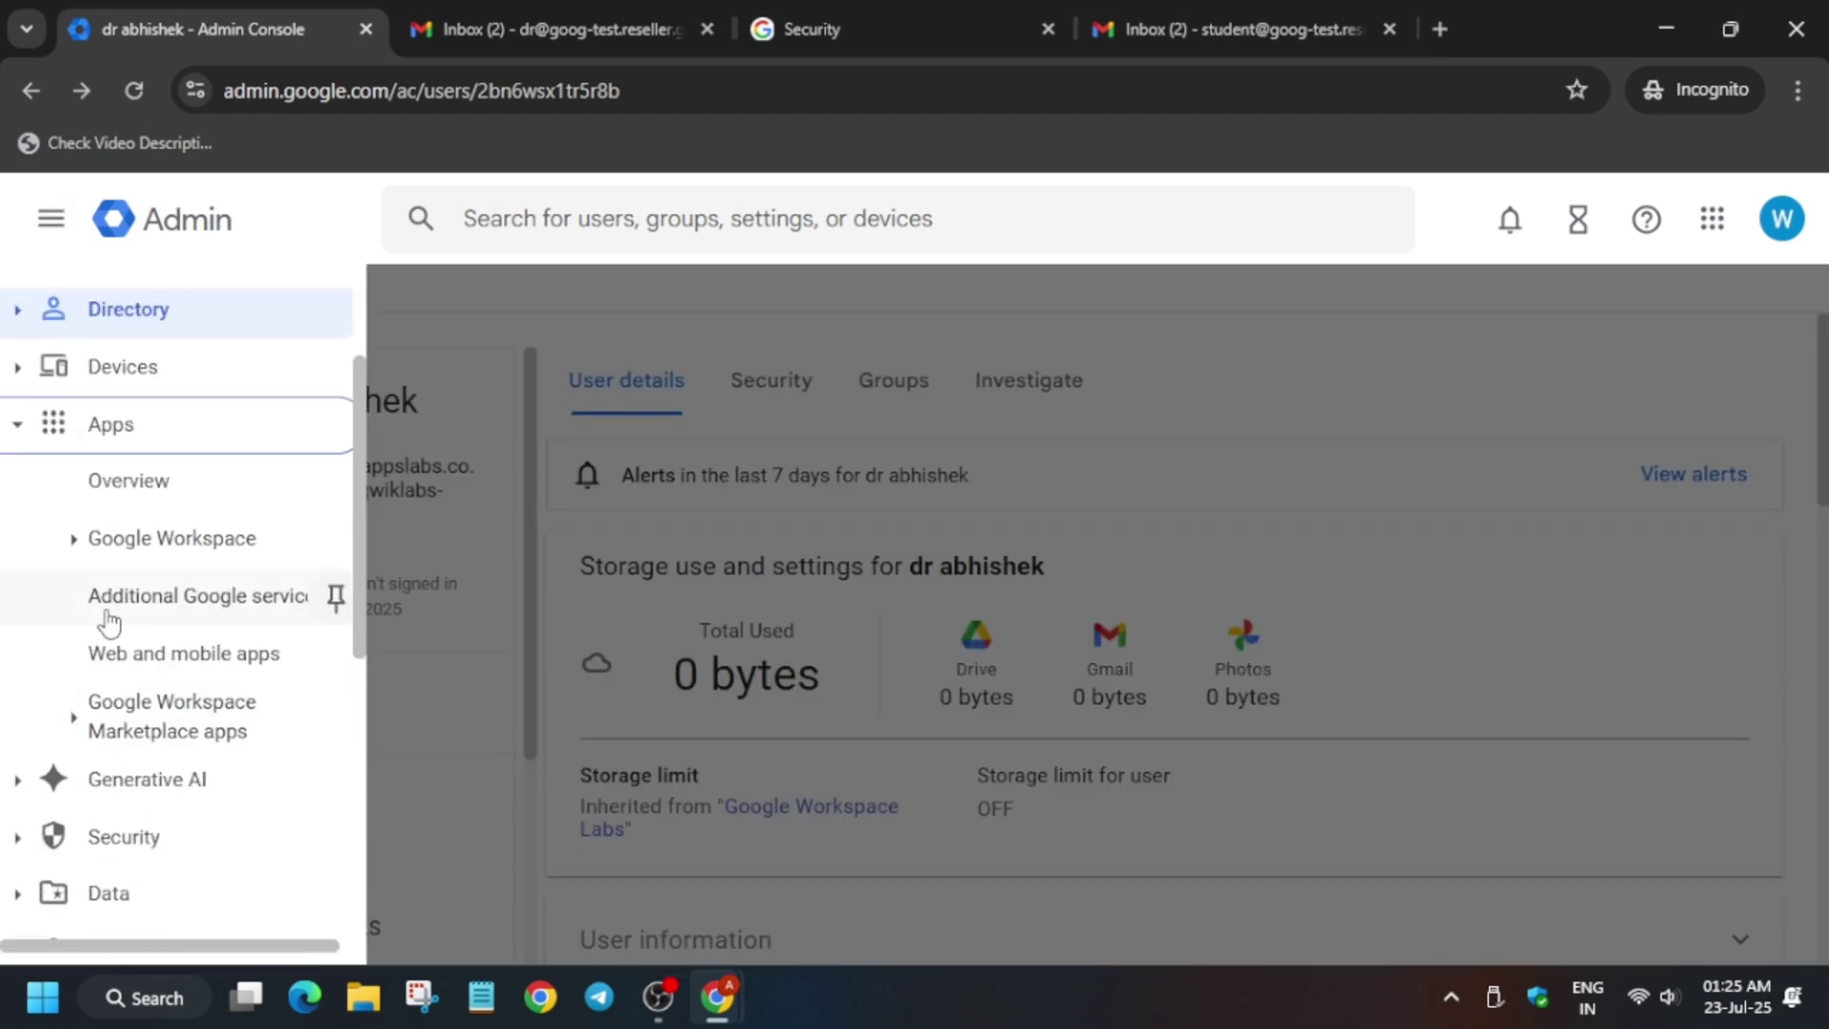
left_click(91, 726)
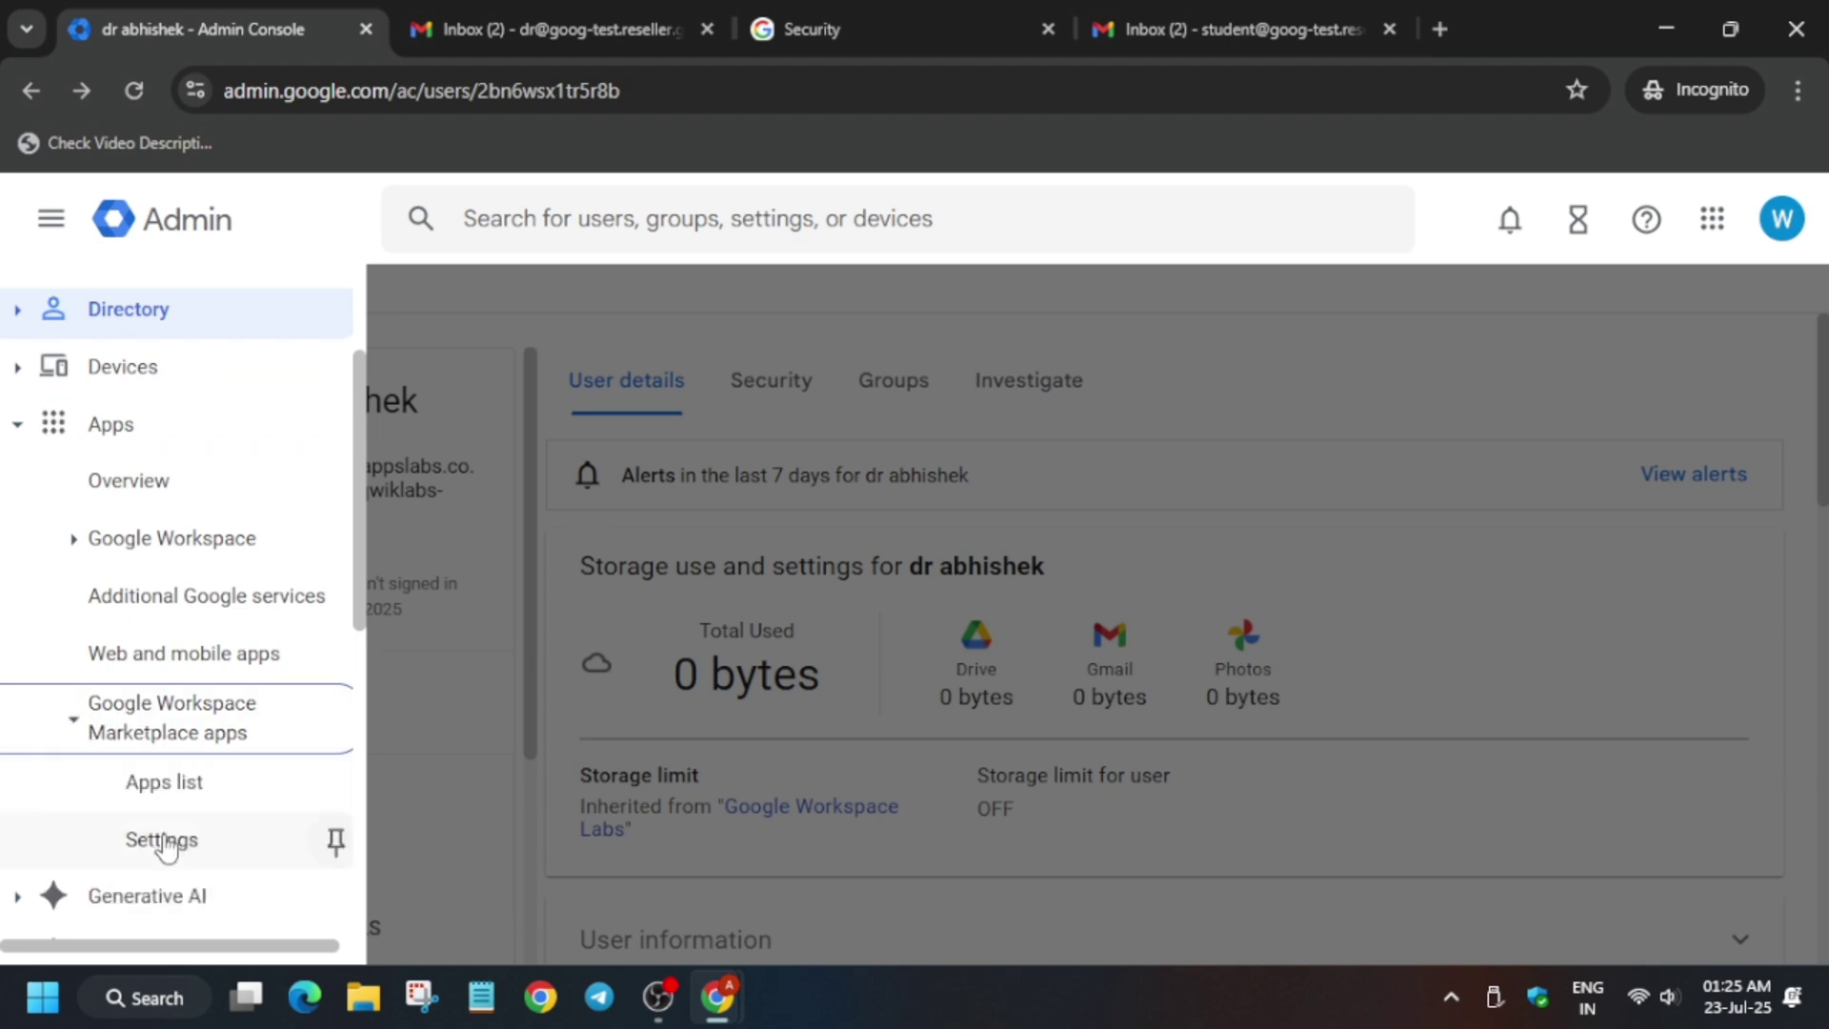
left_click(164, 837)
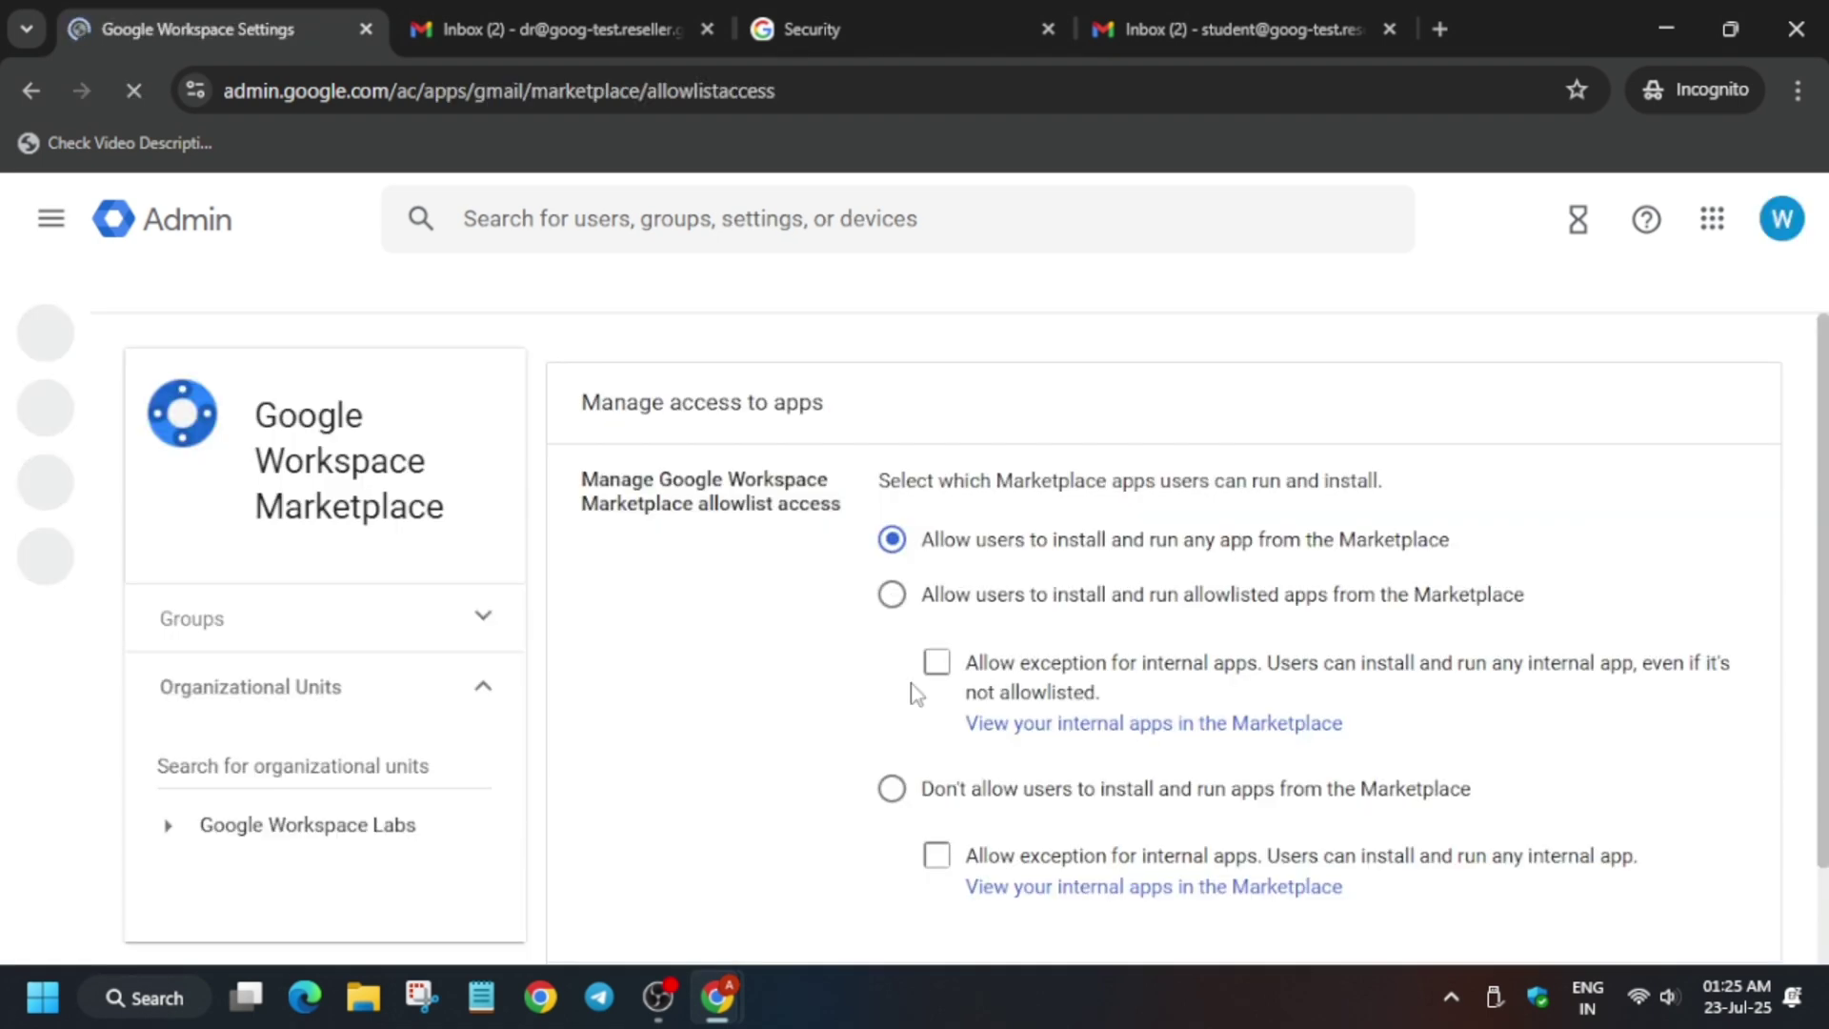
left_click(893, 698)
scroll(1136, 710, "down", 3)
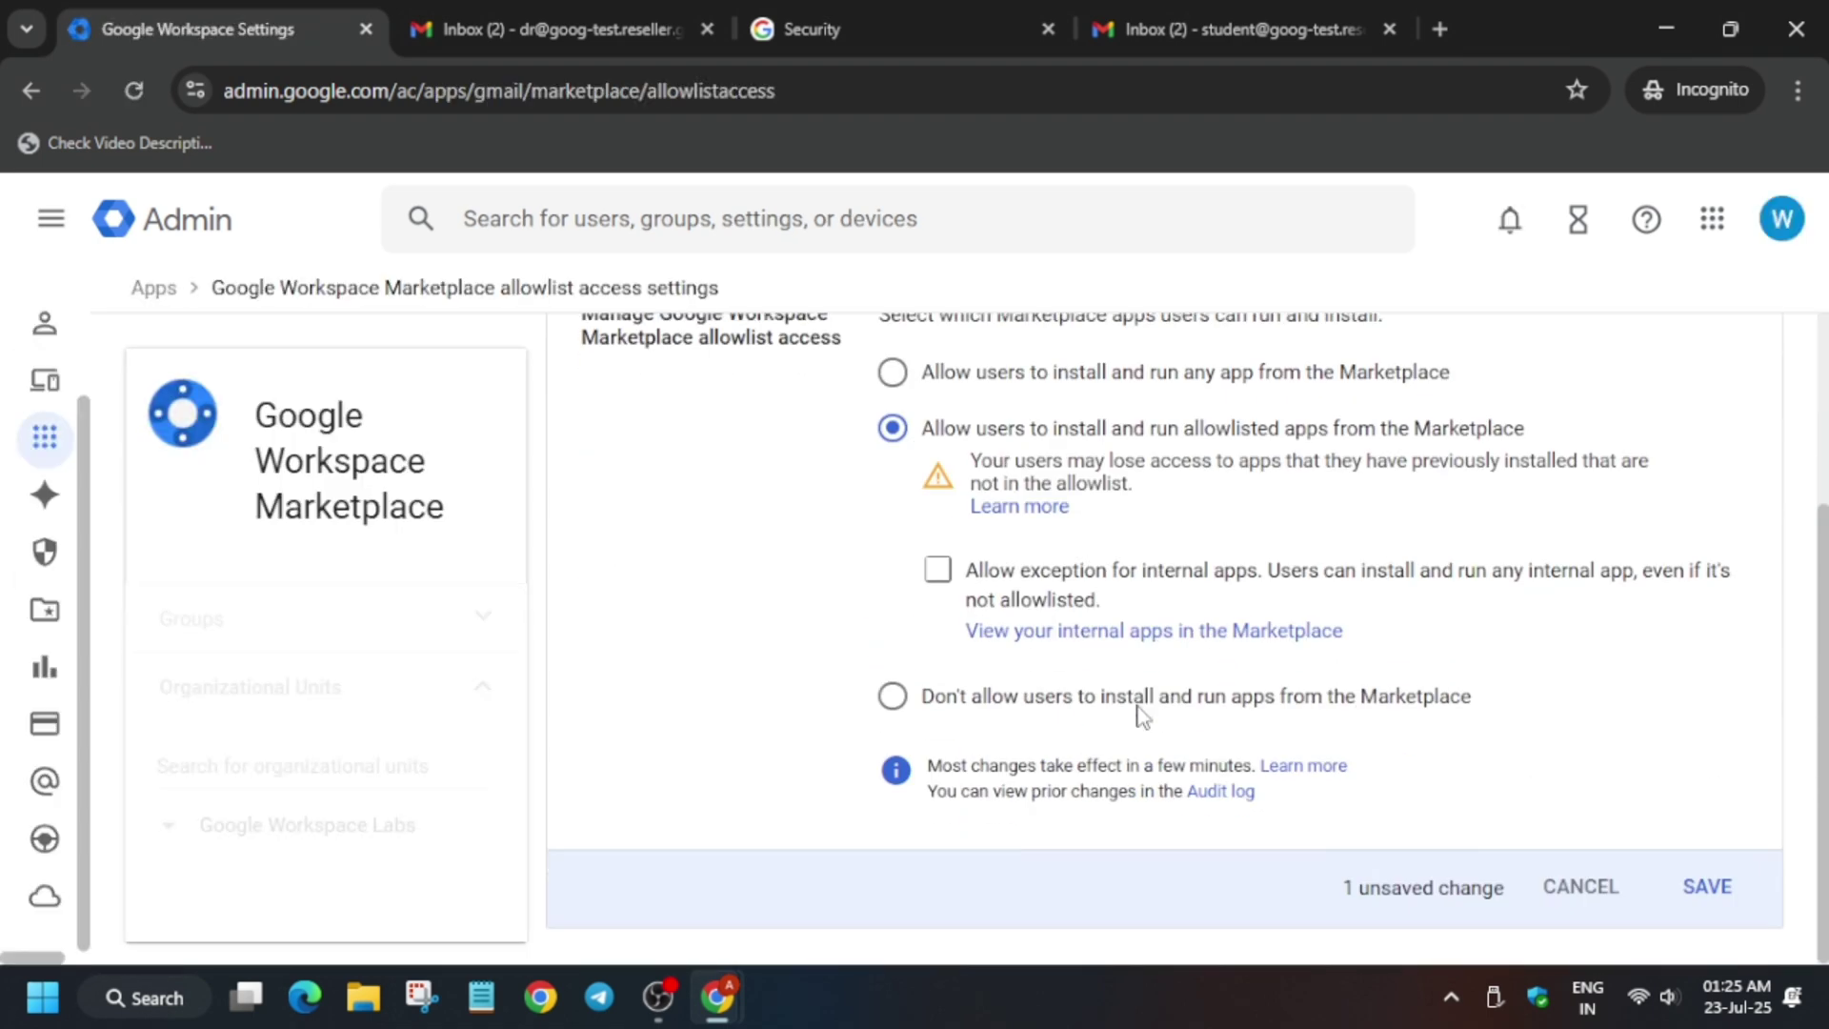
left_click(1705, 886)
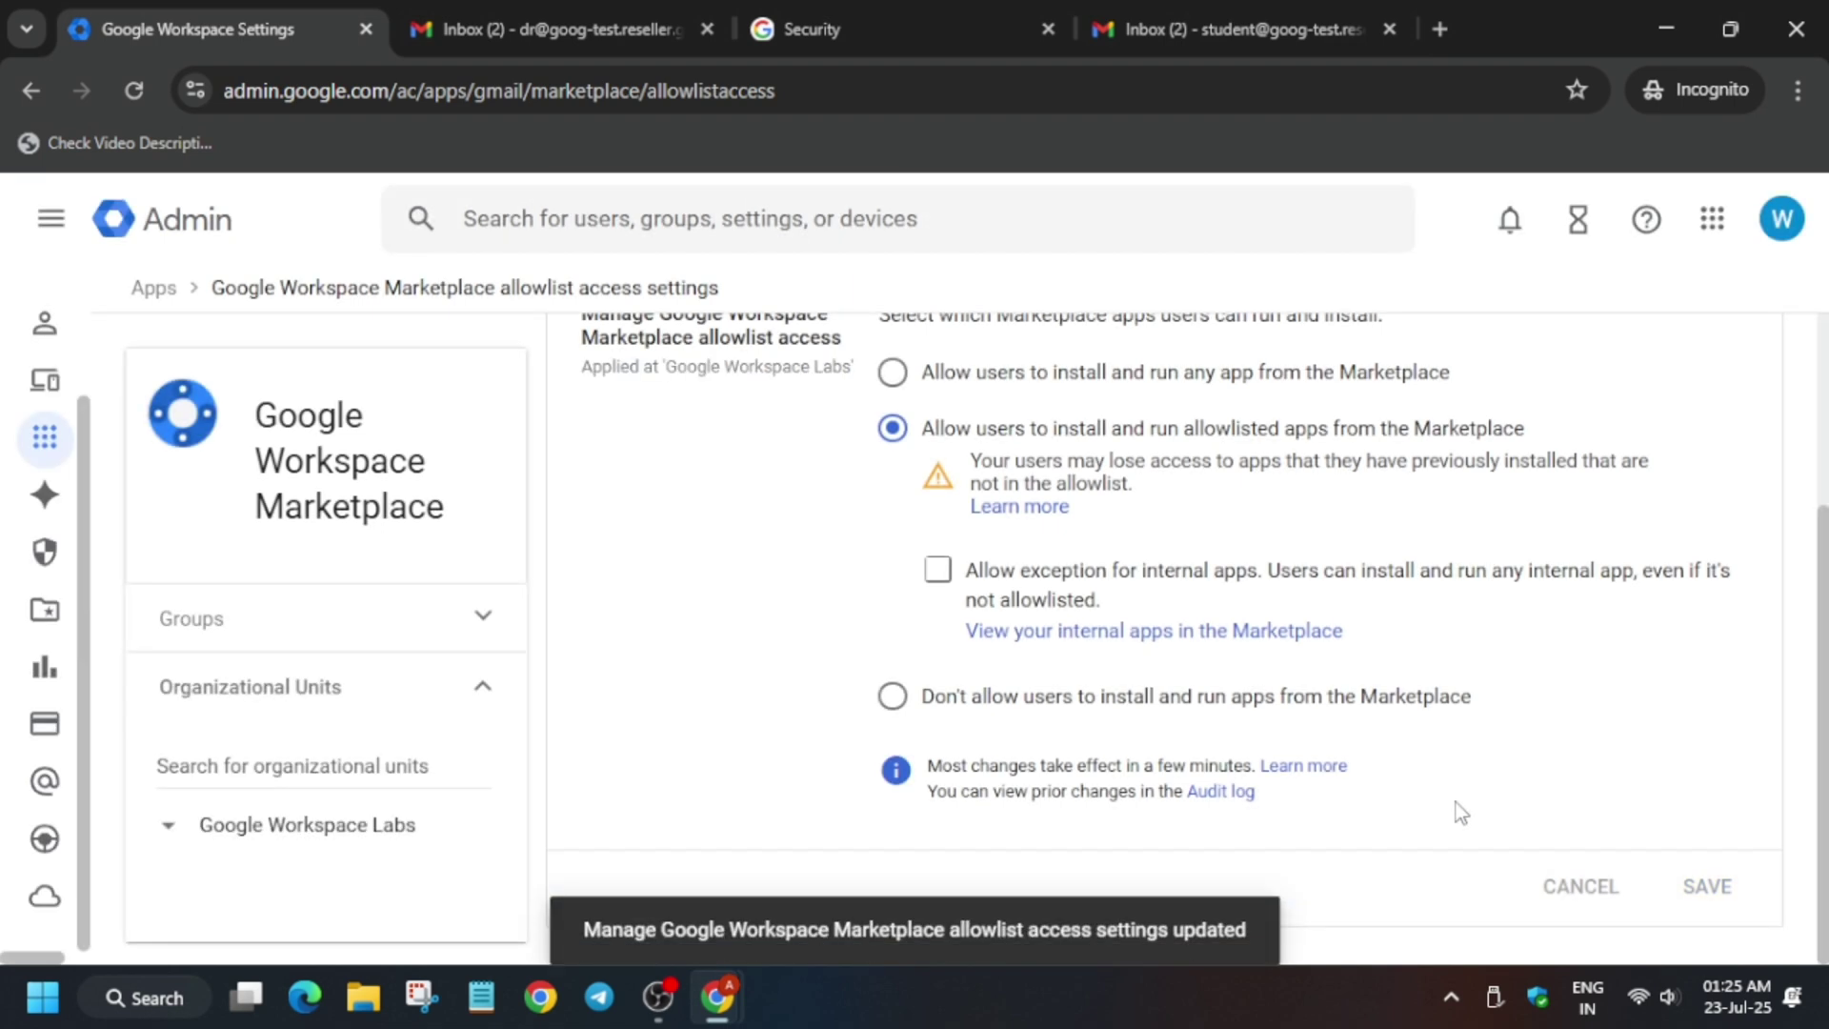
Search Allowlisted Apps for 'meet' and allowlist ClientPoint Meet for everyone.
left_click(76, 246)
left_click(334, 666)
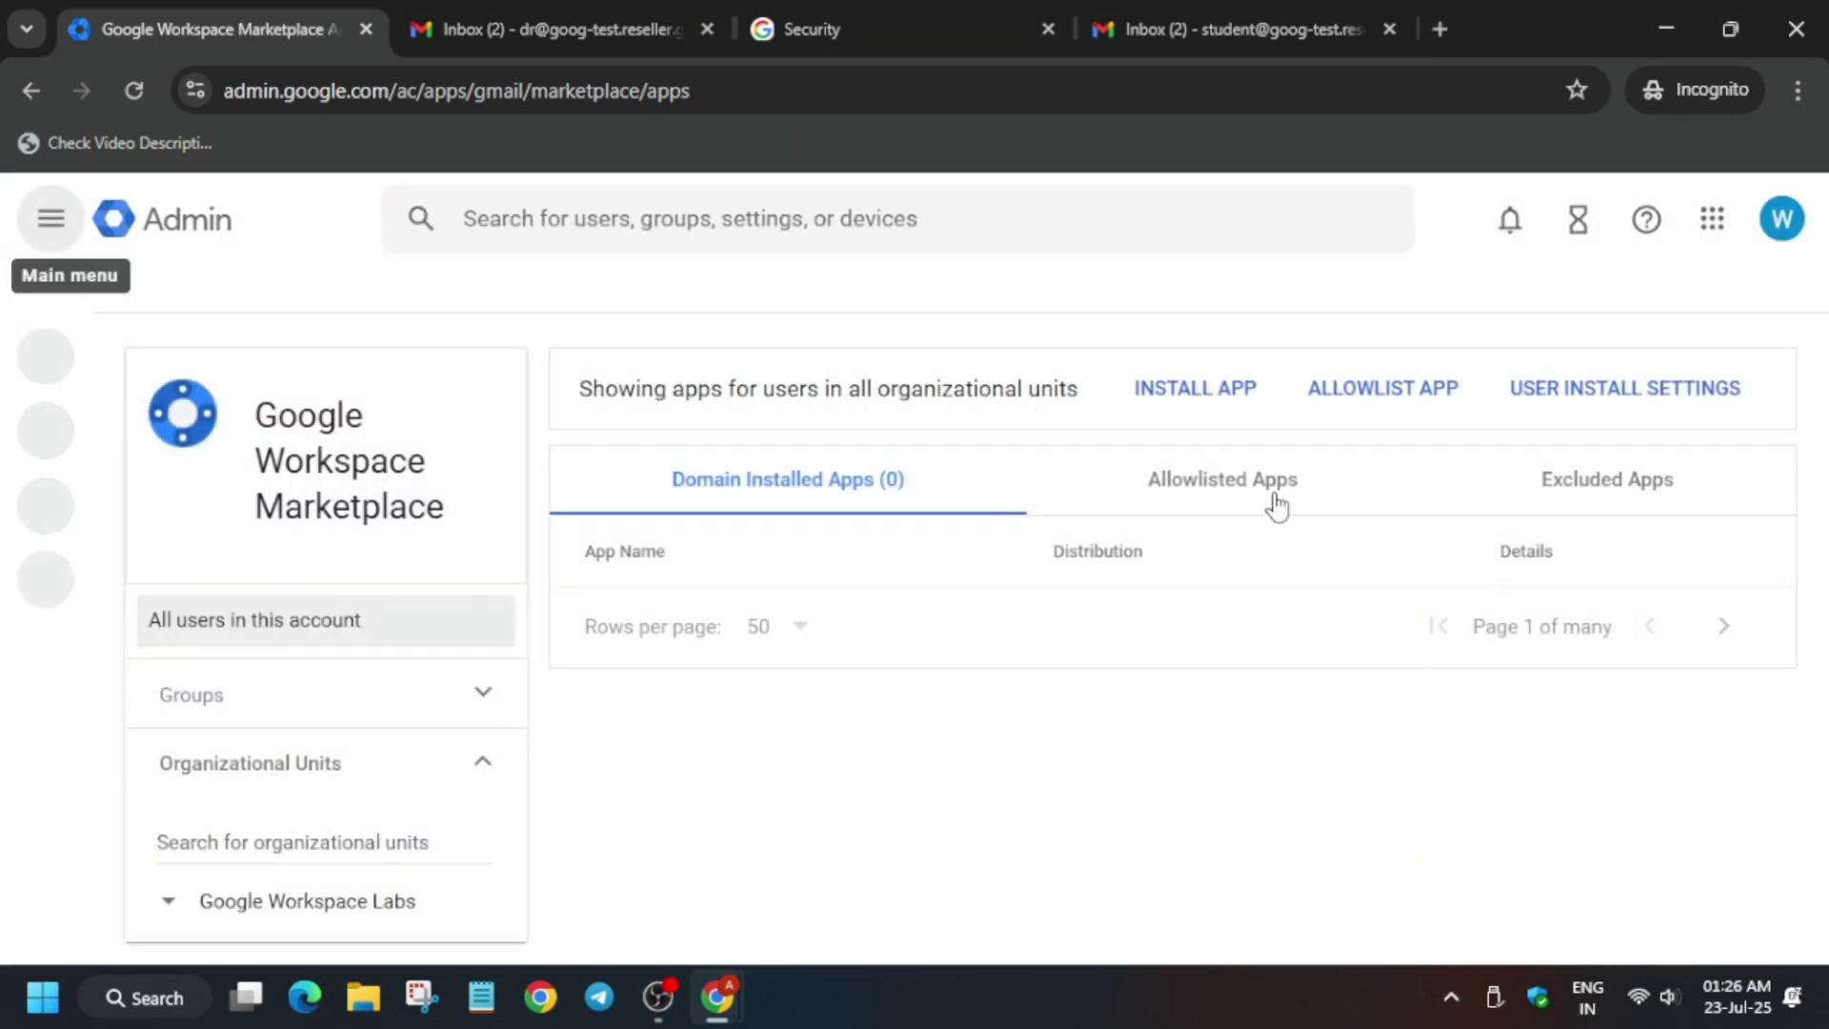
left_click(1273, 496)
left_click(1386, 388)
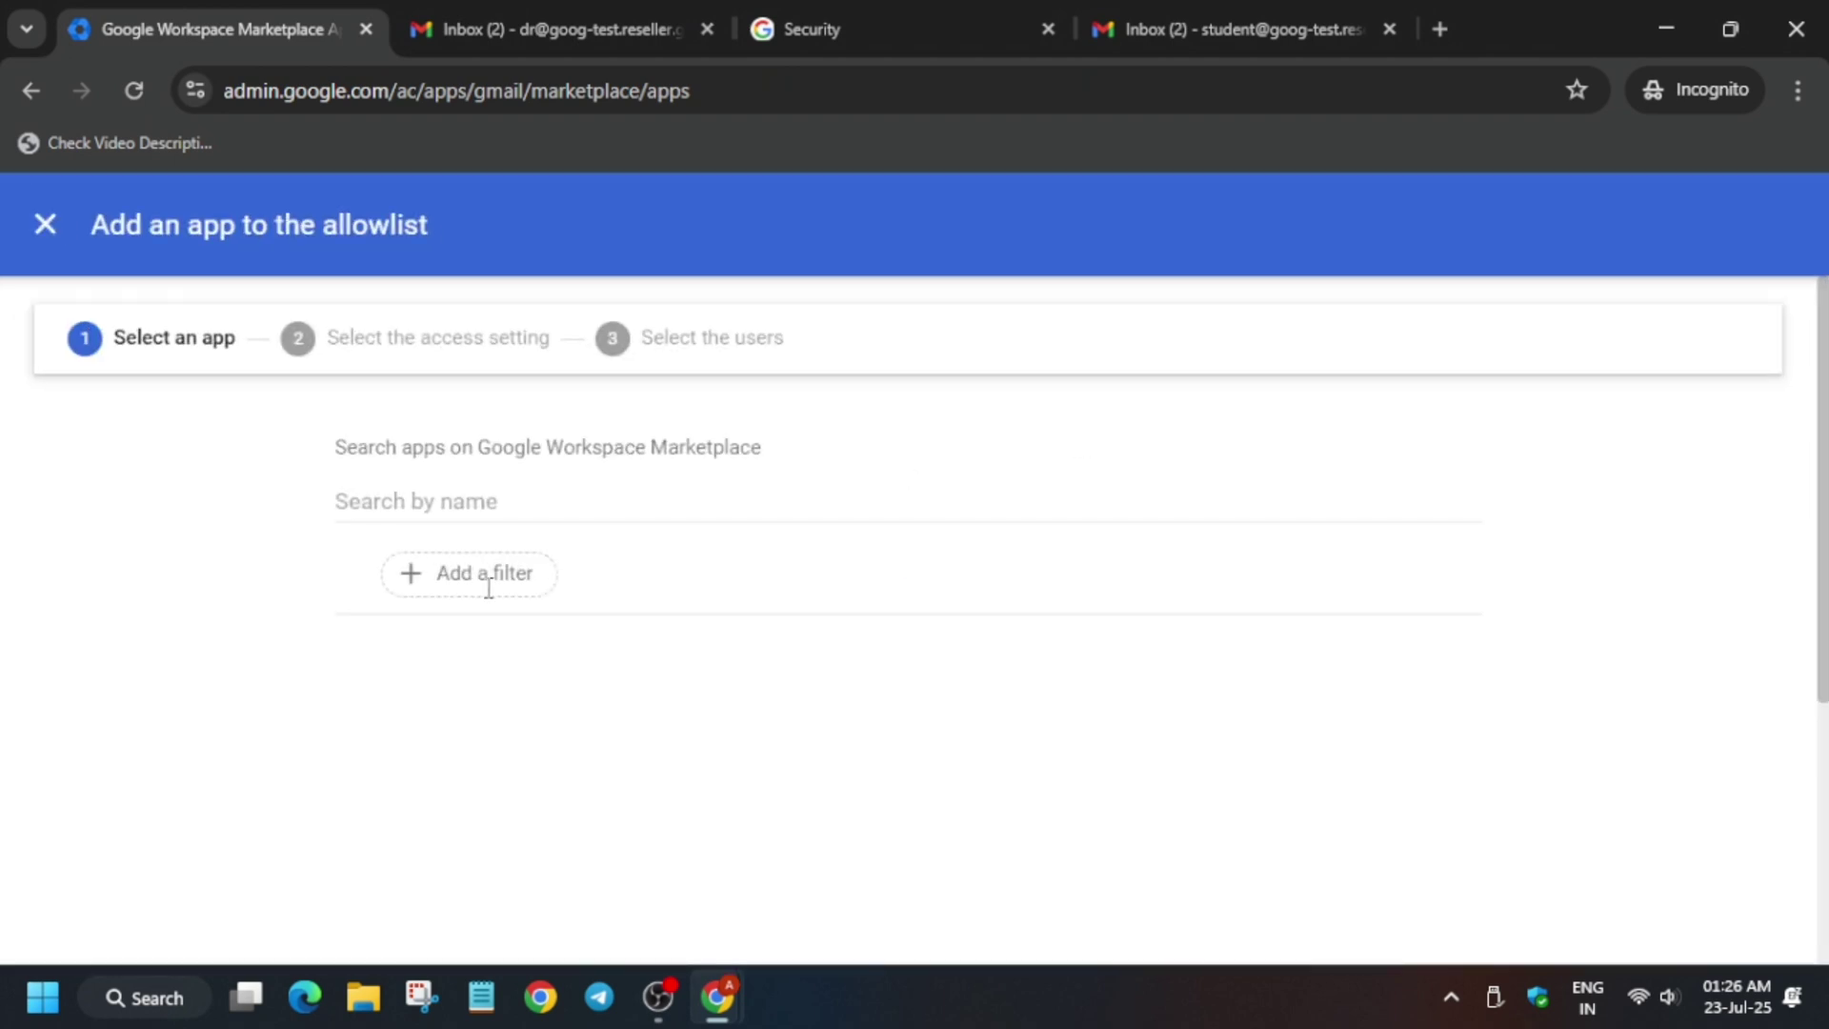
left_click(526, 508)
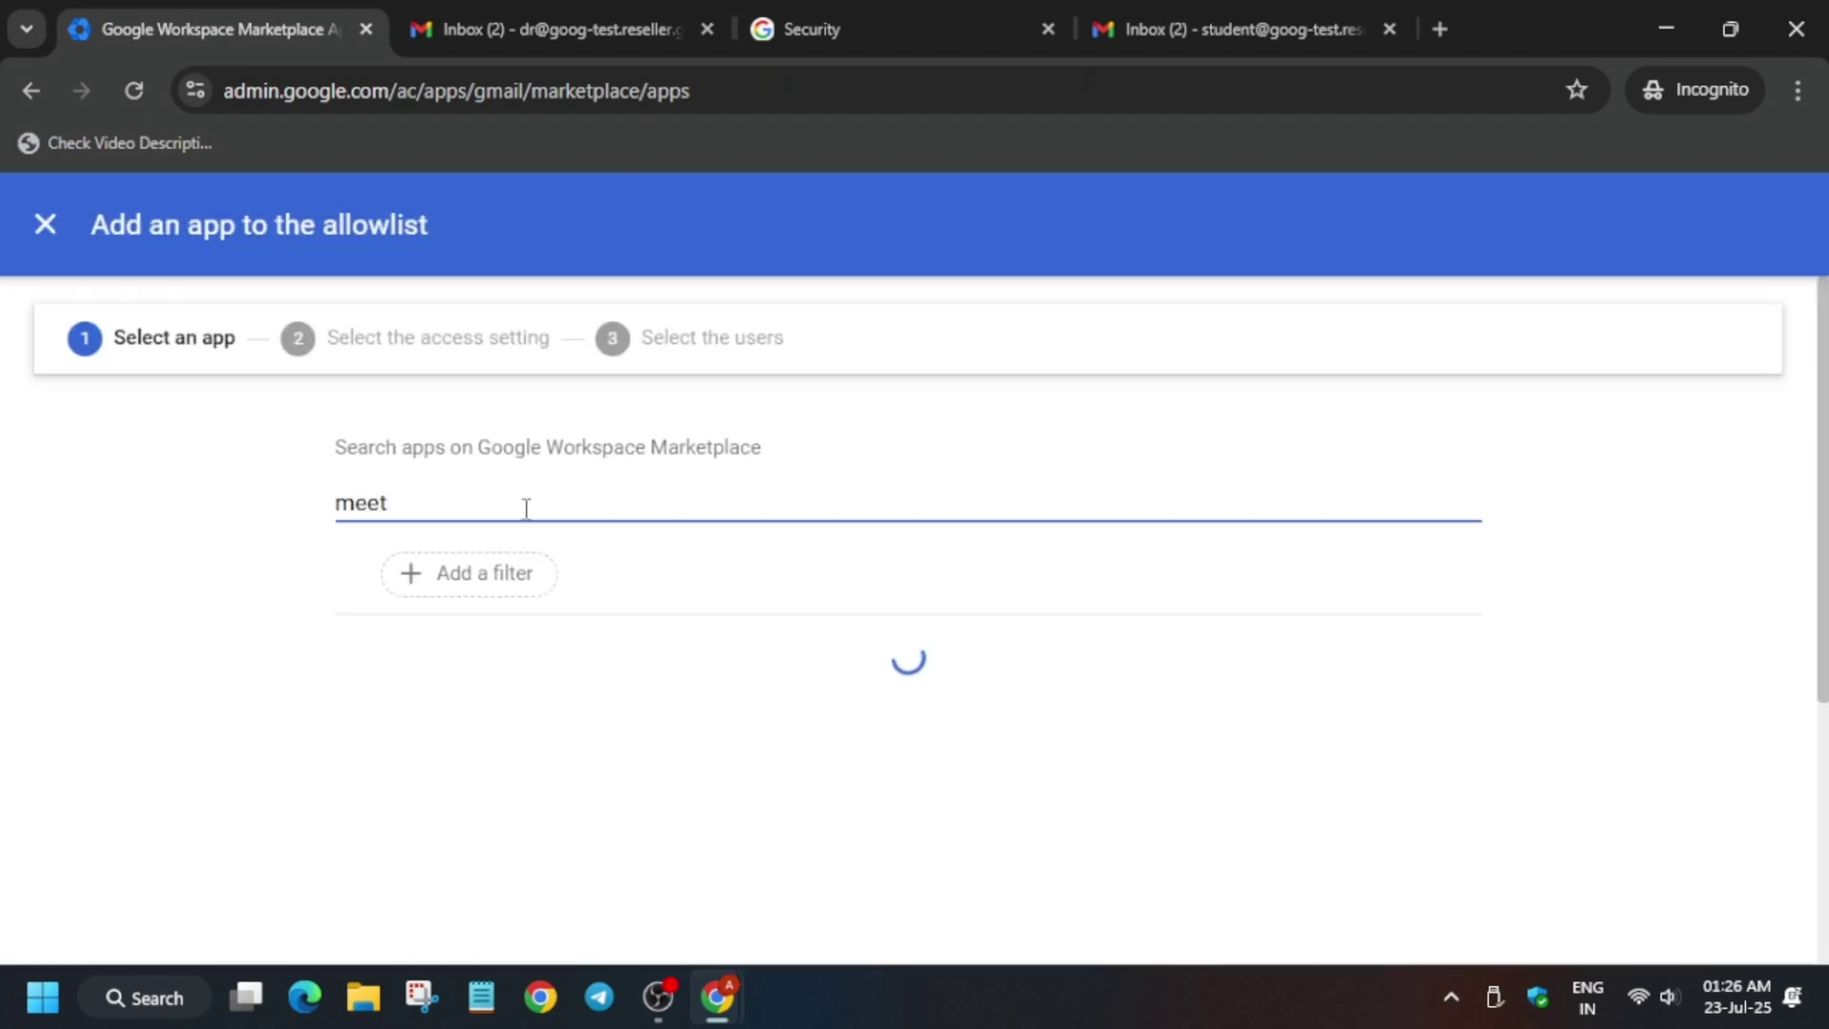
scroll(552, 743, "down", 12)
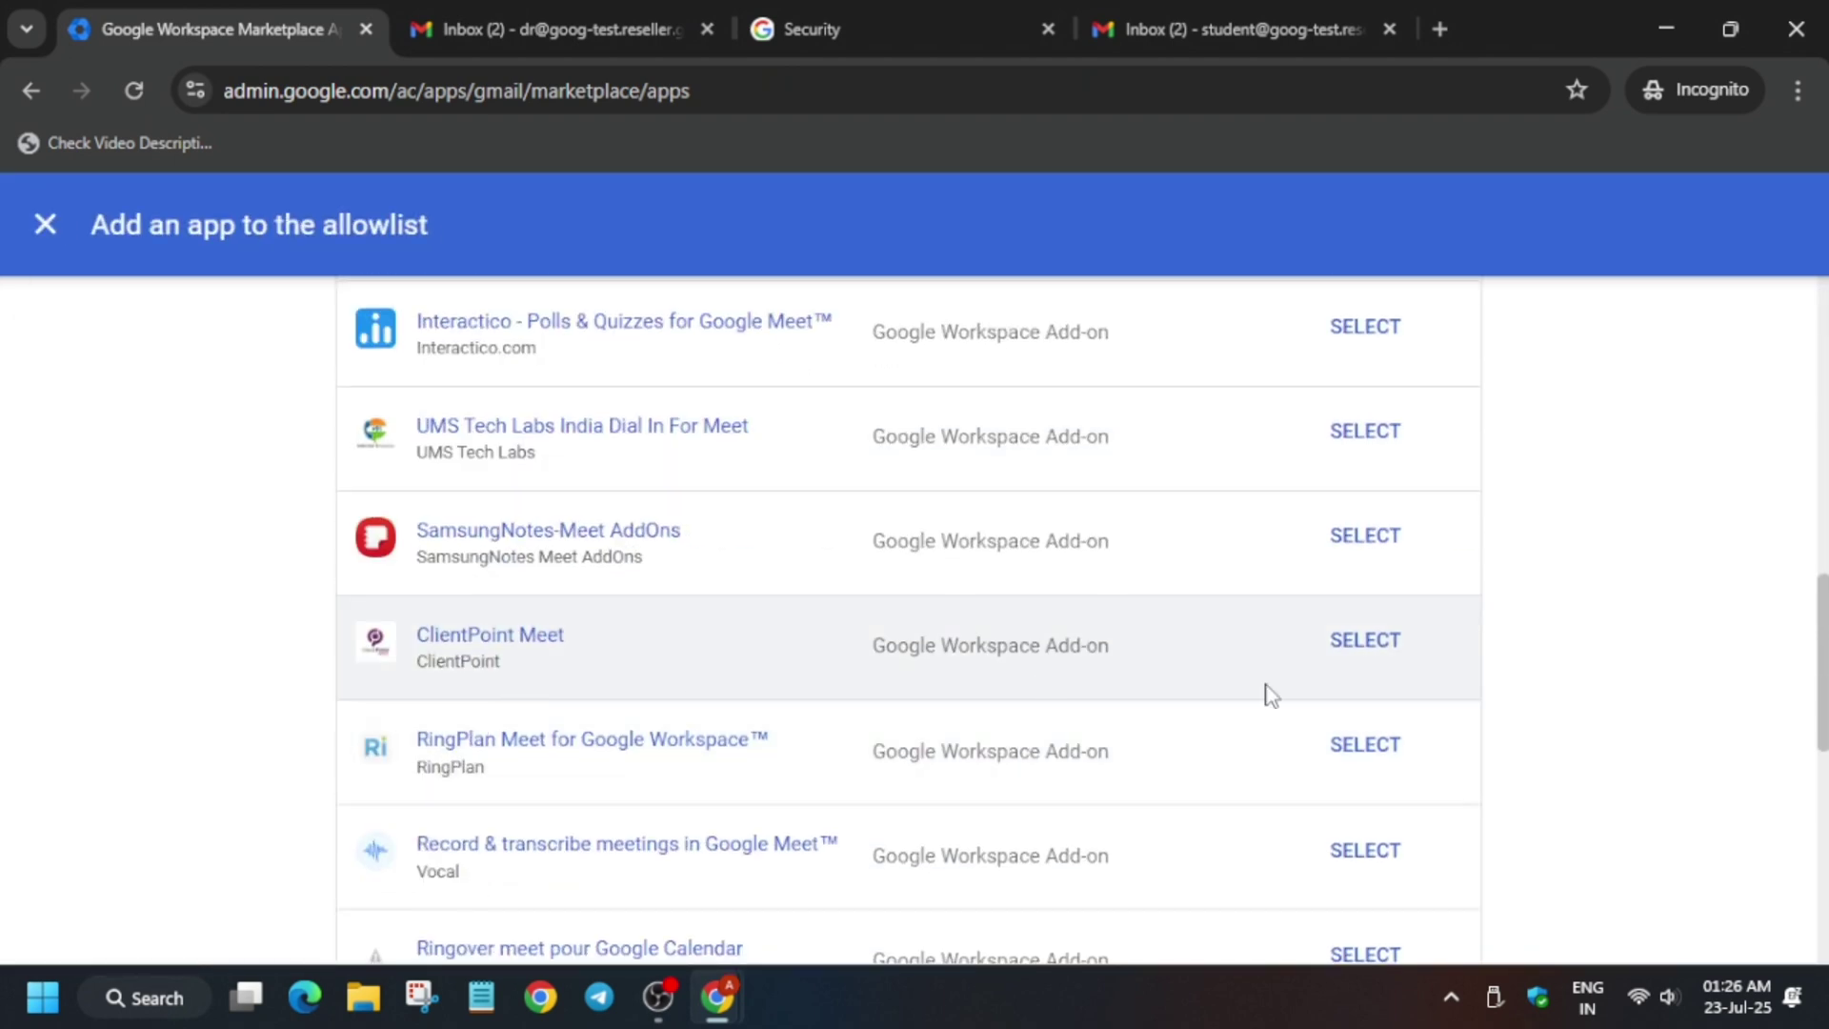
left_click(1396, 655)
left_click(1356, 869)
left_click(1373, 938)
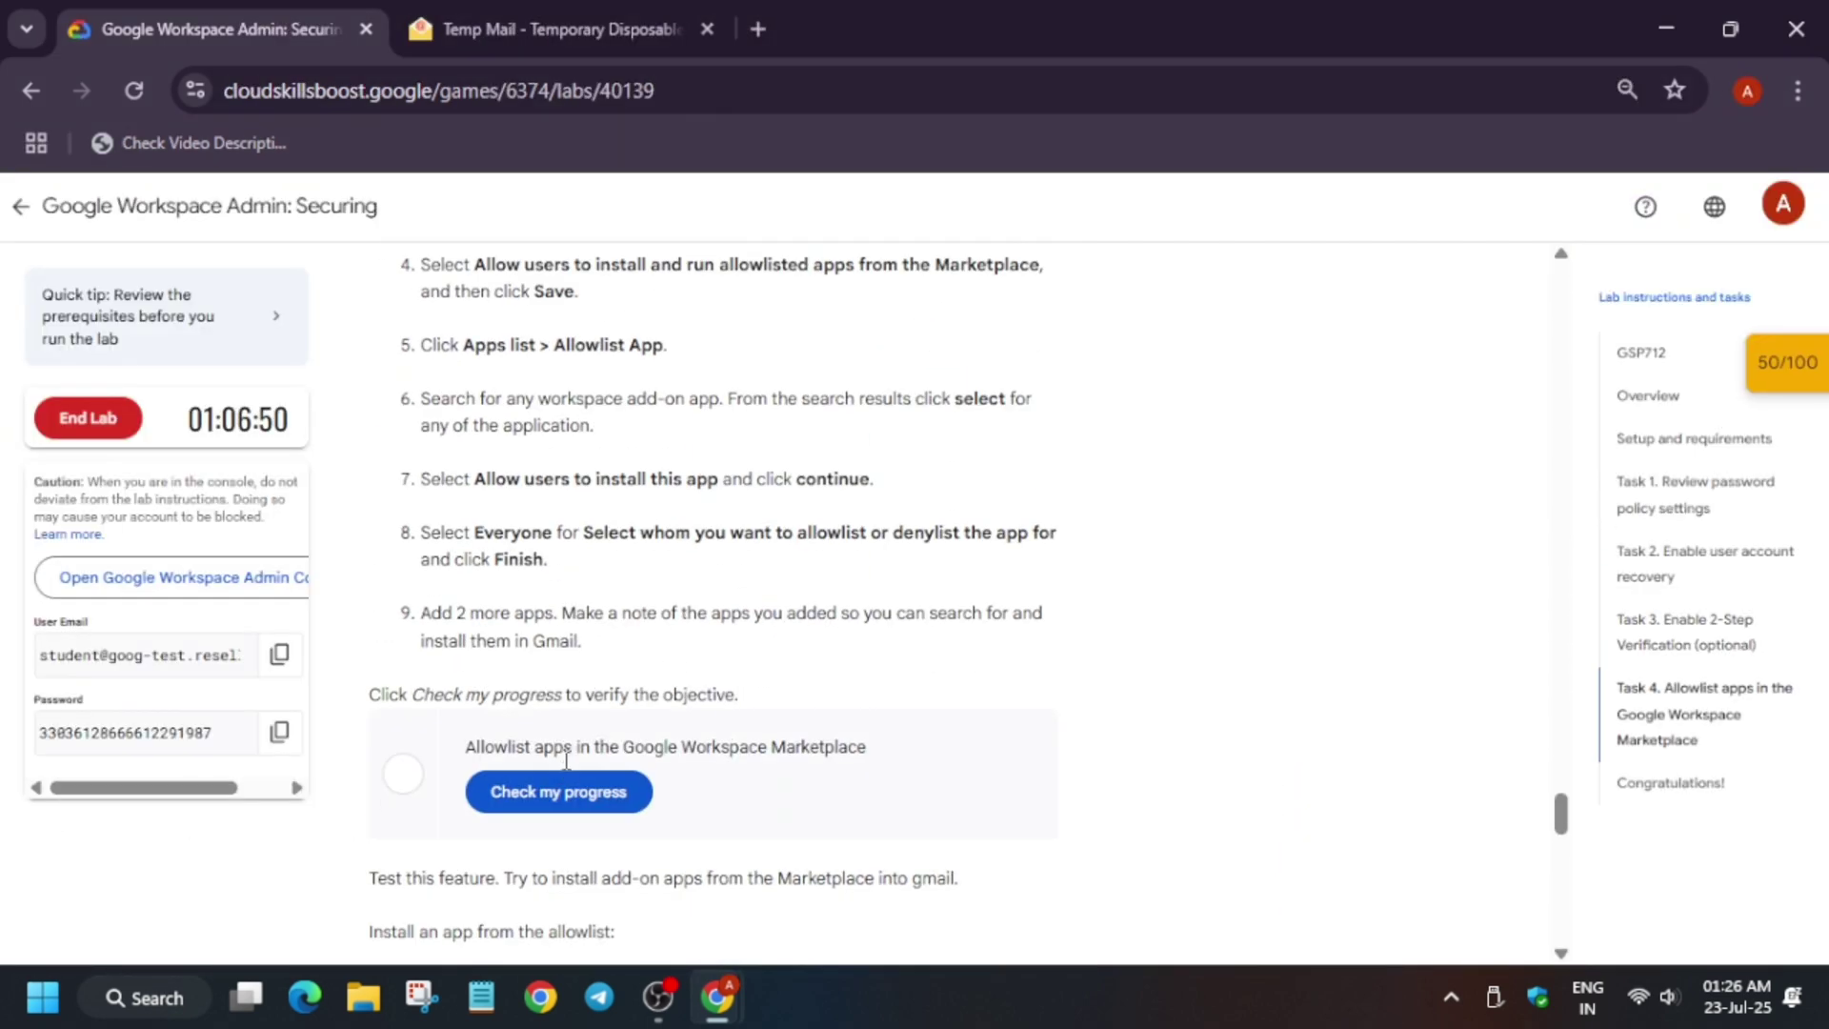
Recheck Task 4's allowlist checkpoint until it shows 'Step Completed'.
left_click(600, 796)
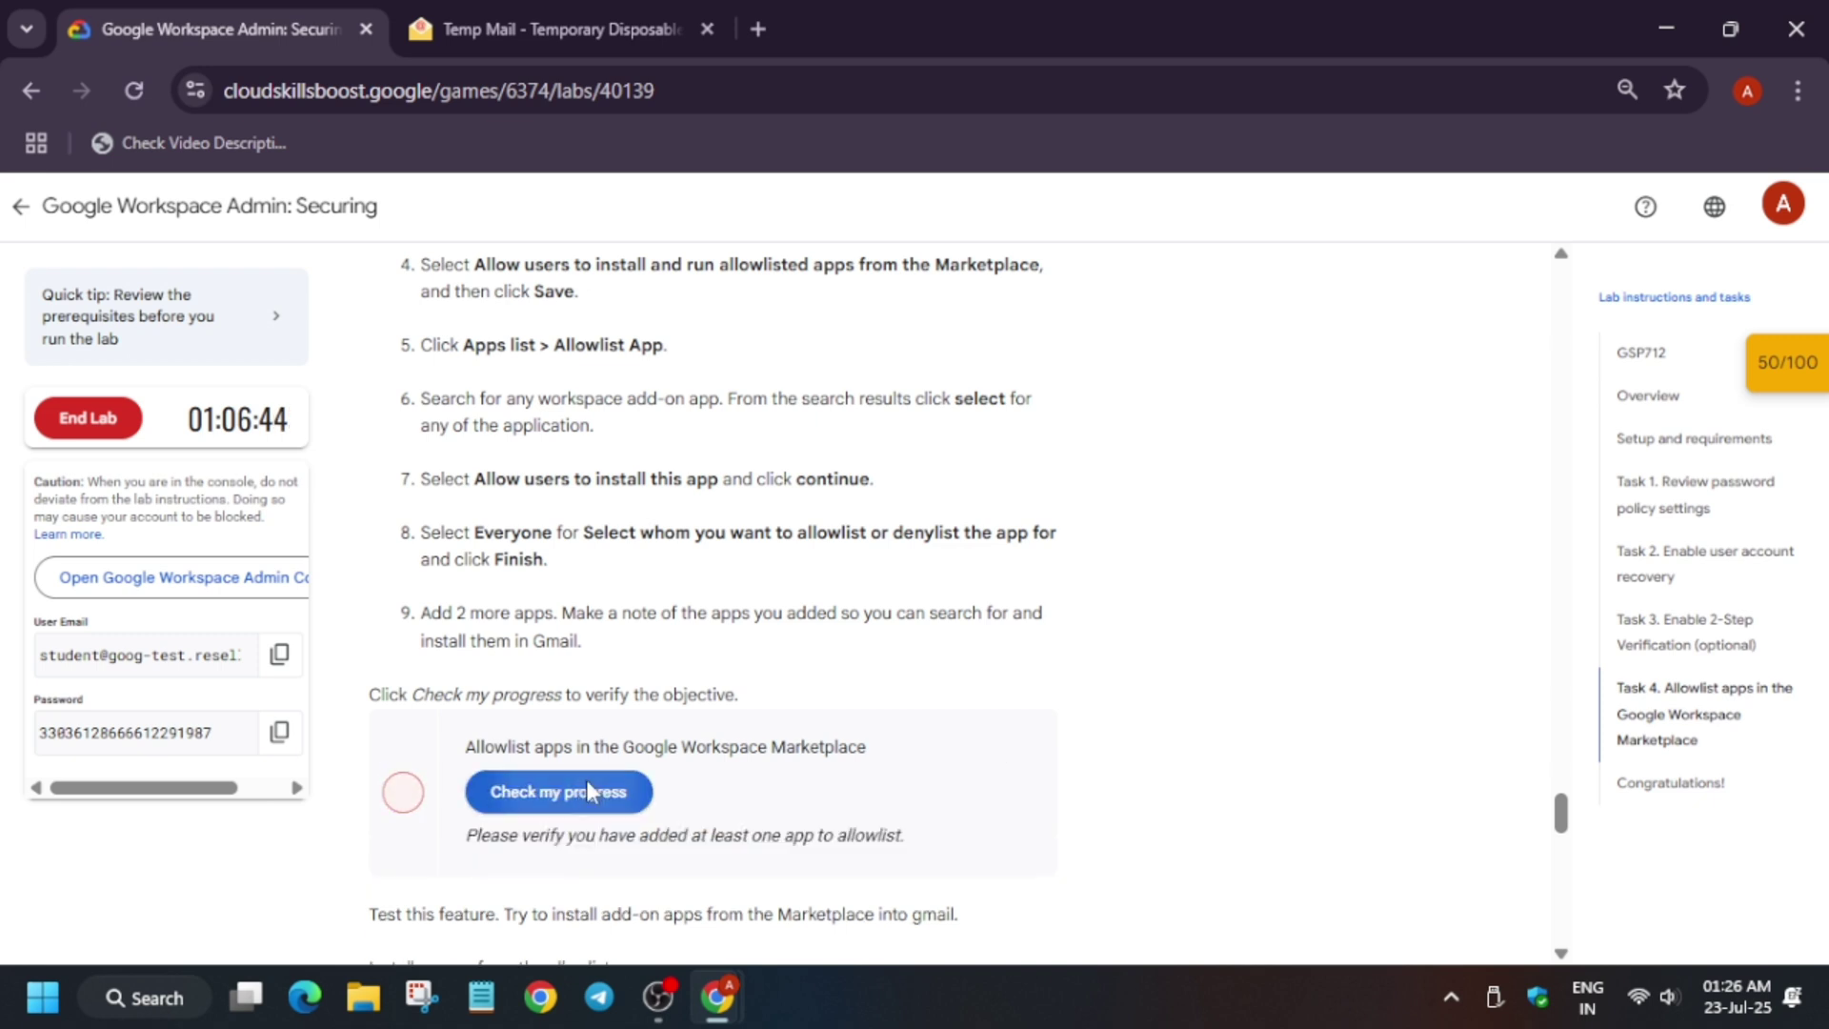
left_click(602, 792)
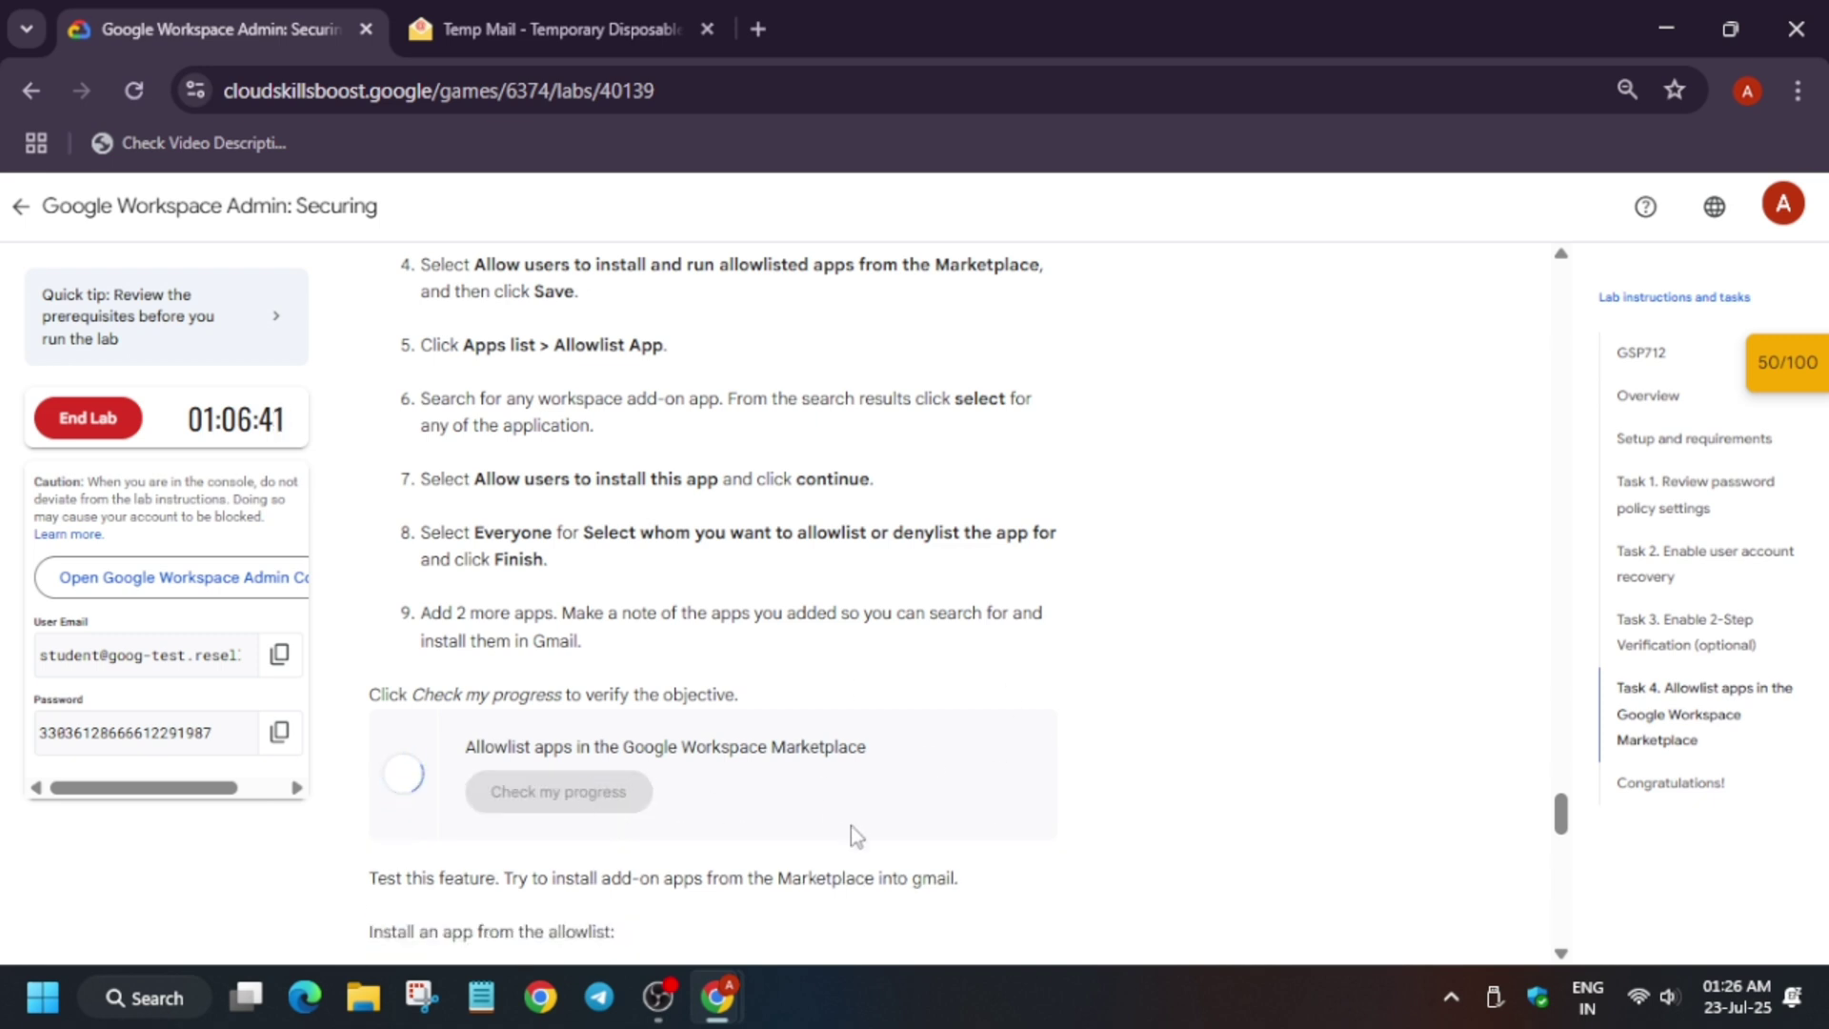
left_click(1647, 525)
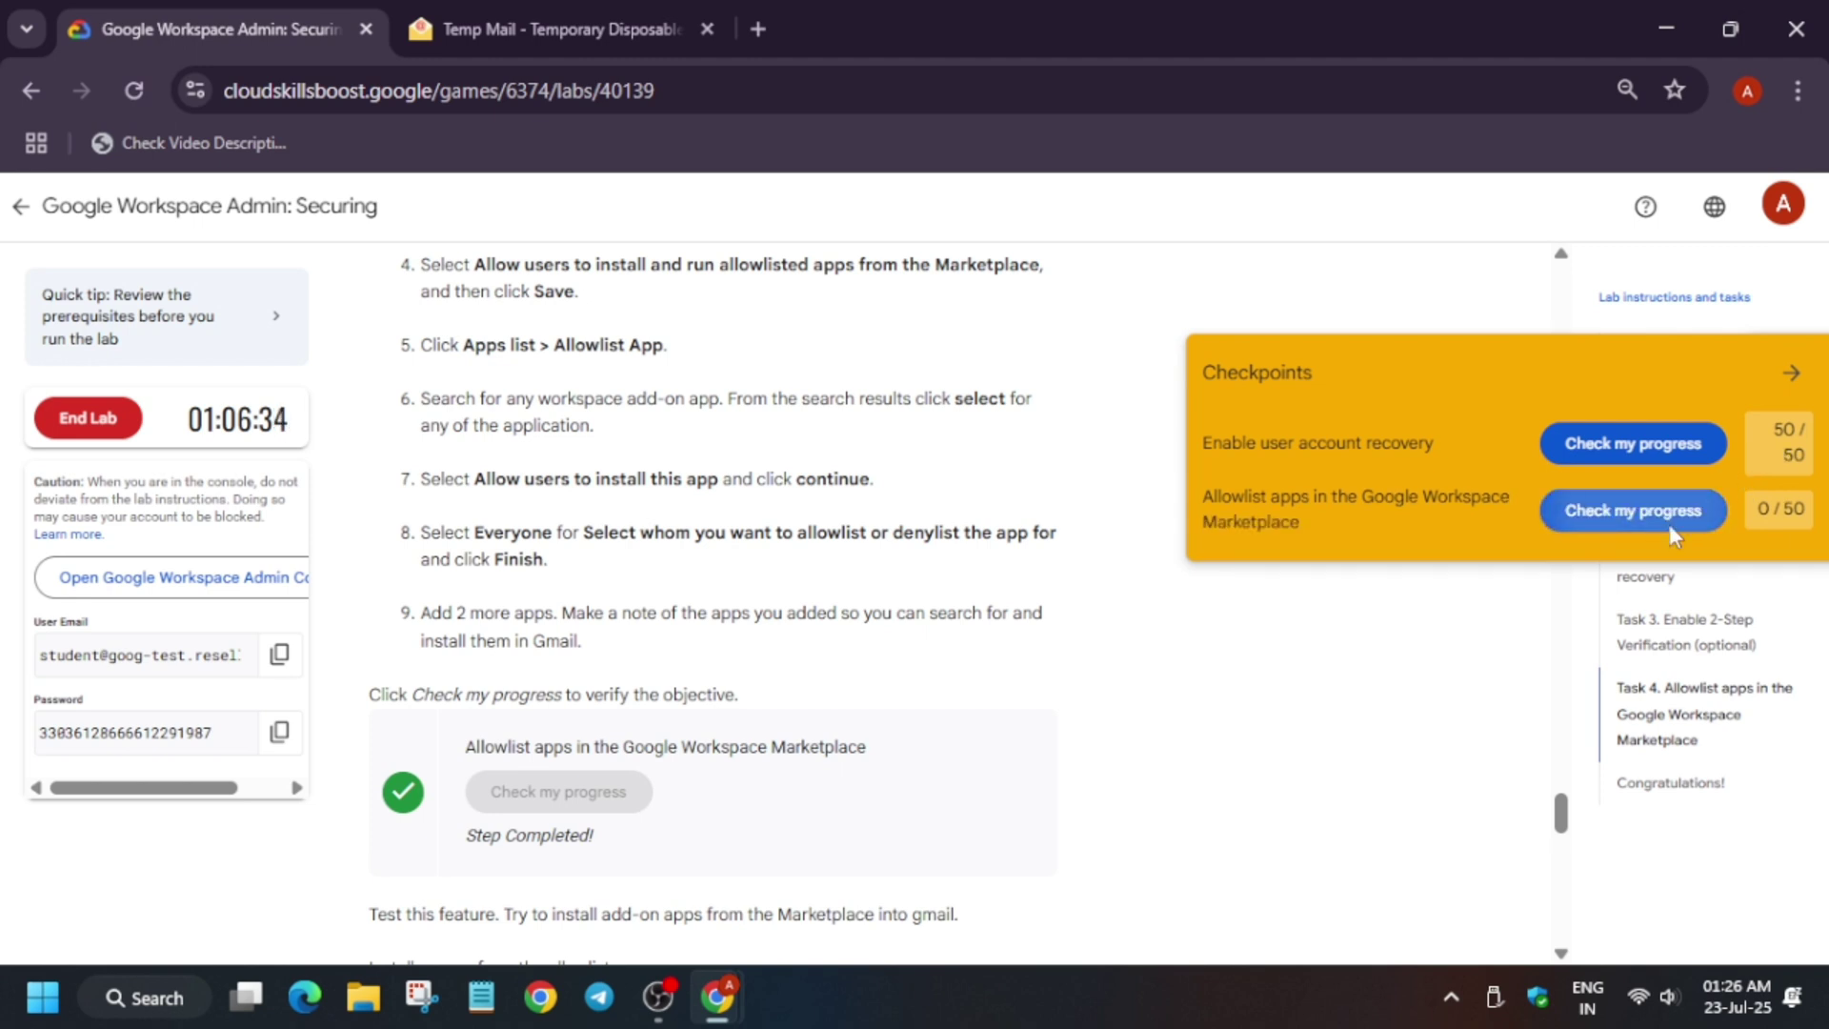
left_click(1672, 514)
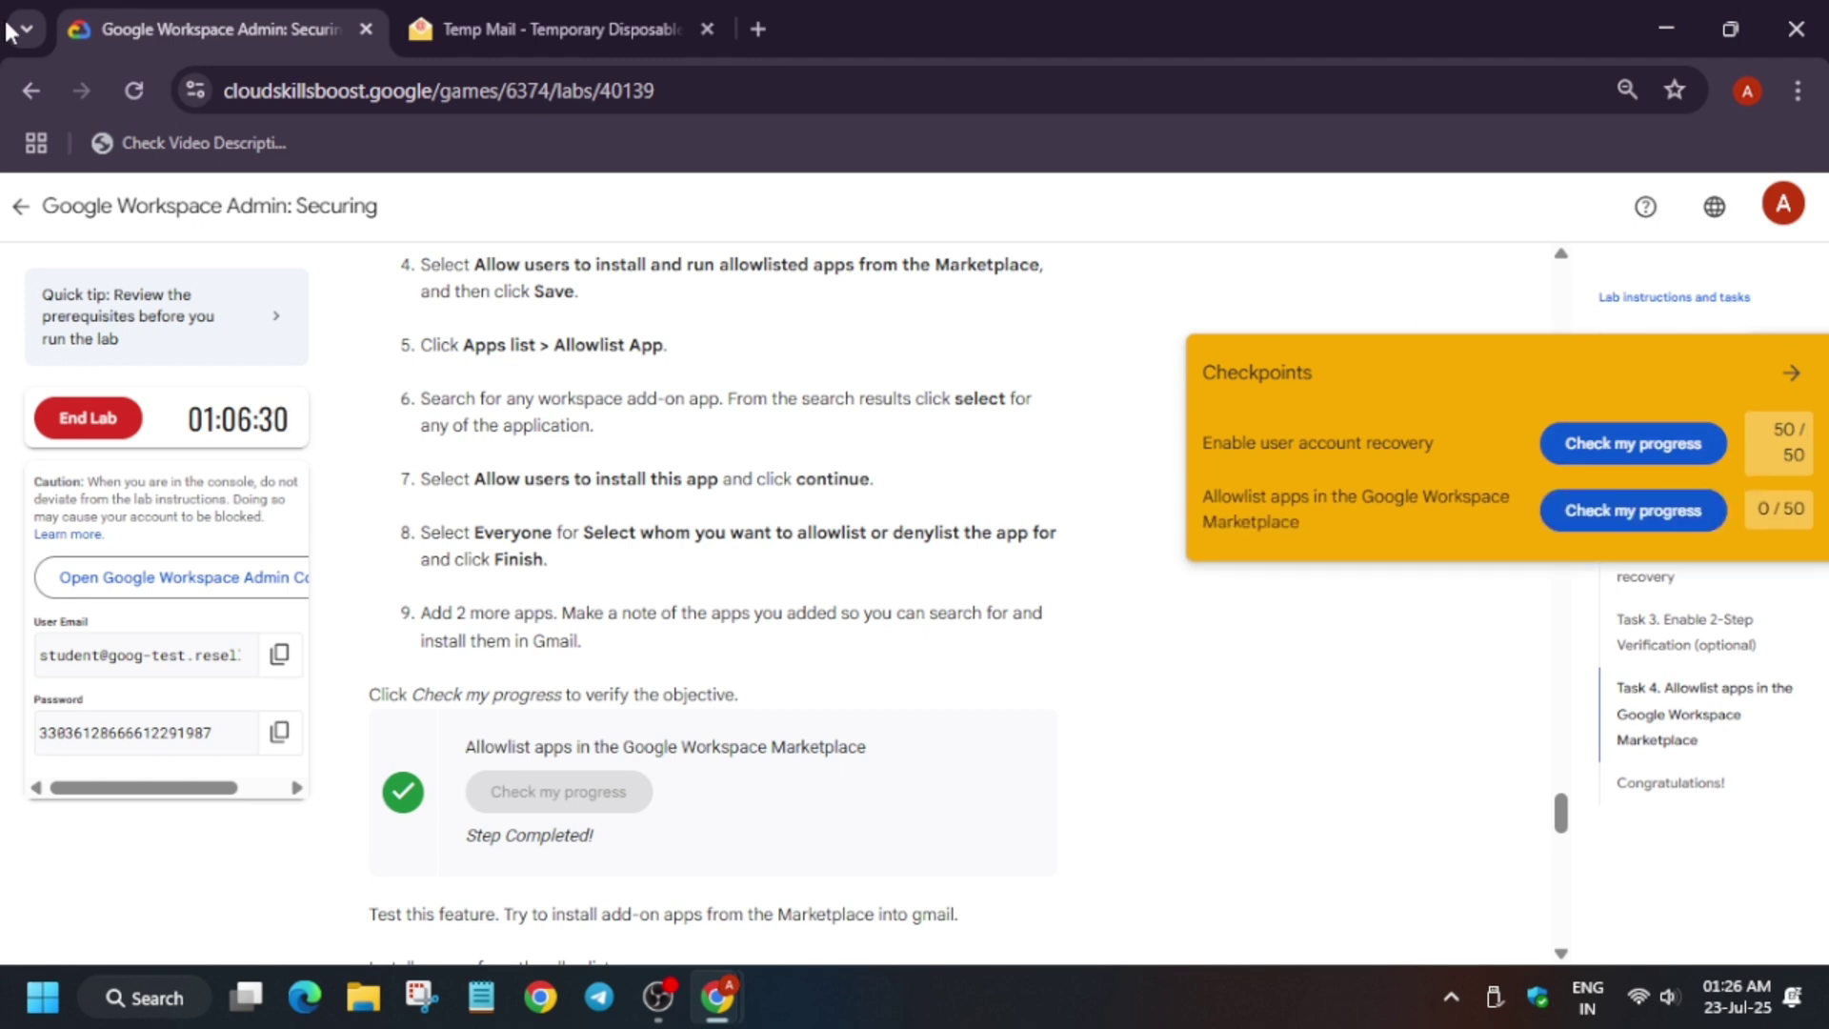
Reload the lab page to show the 100/100 score, then end the lab and confirm.
left_click(140, 91)
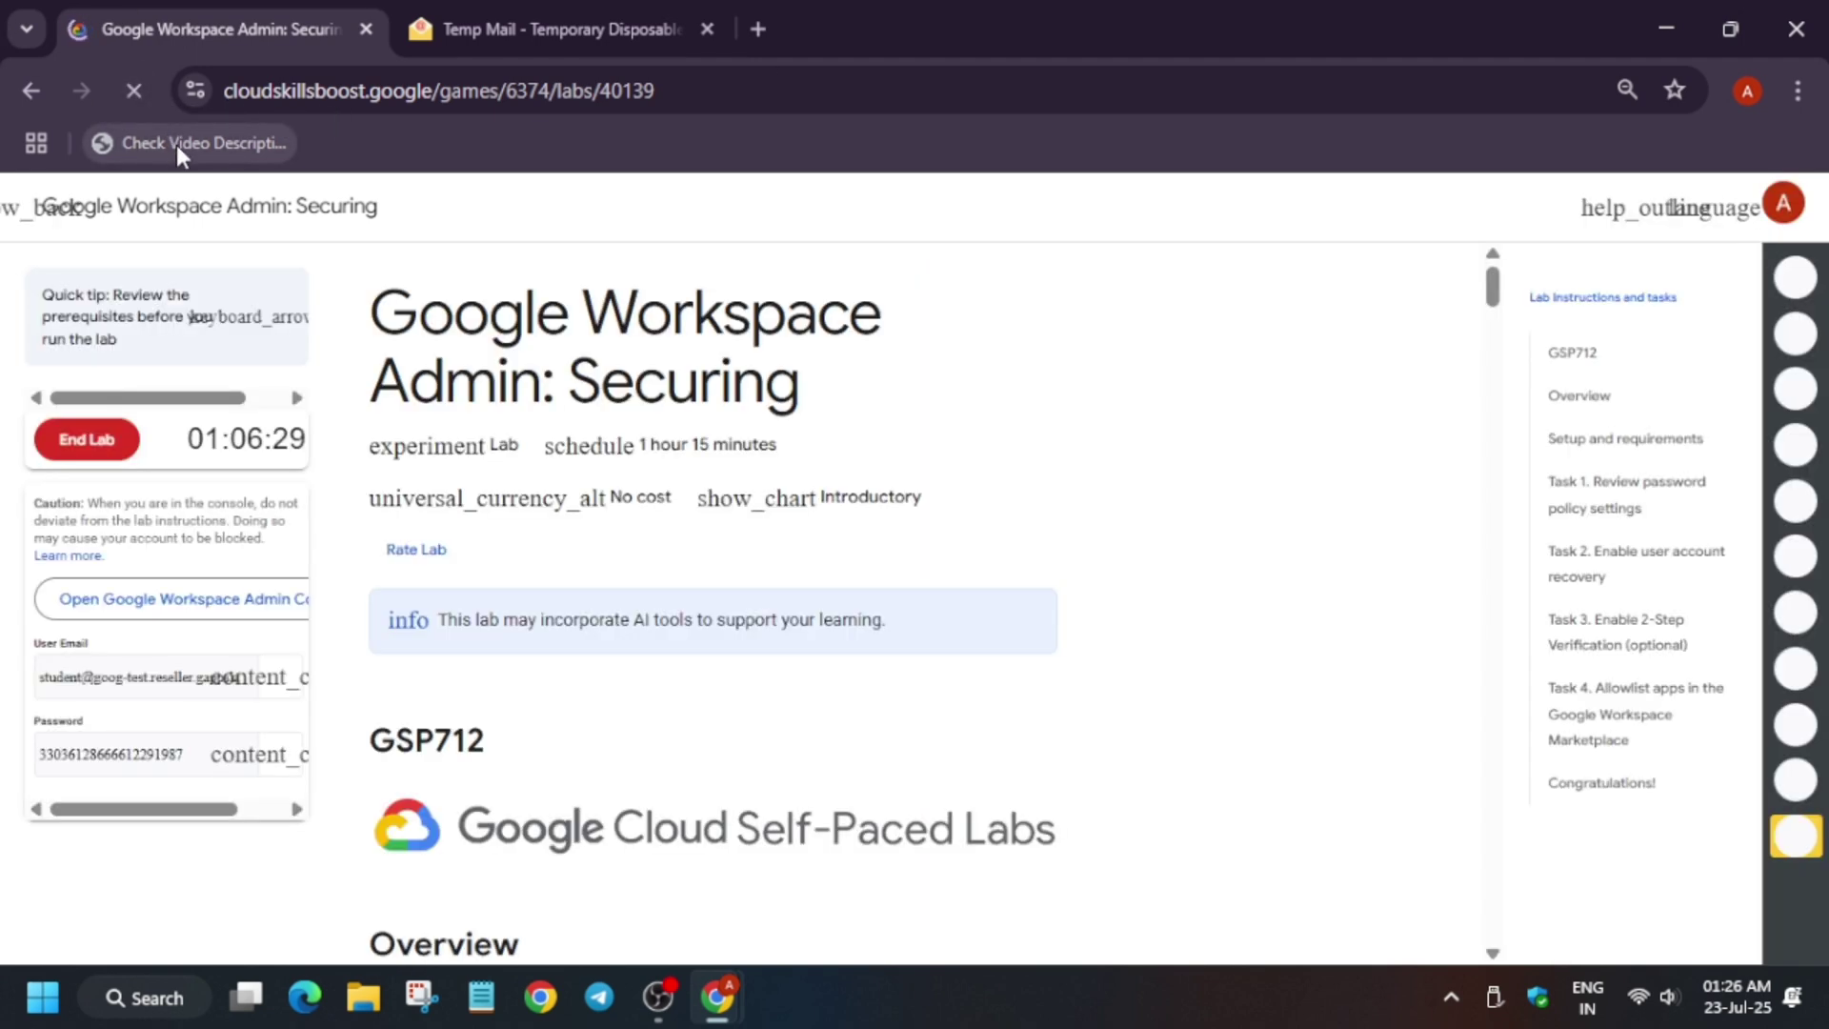
left_click(88, 417)
left_click(1123, 641)
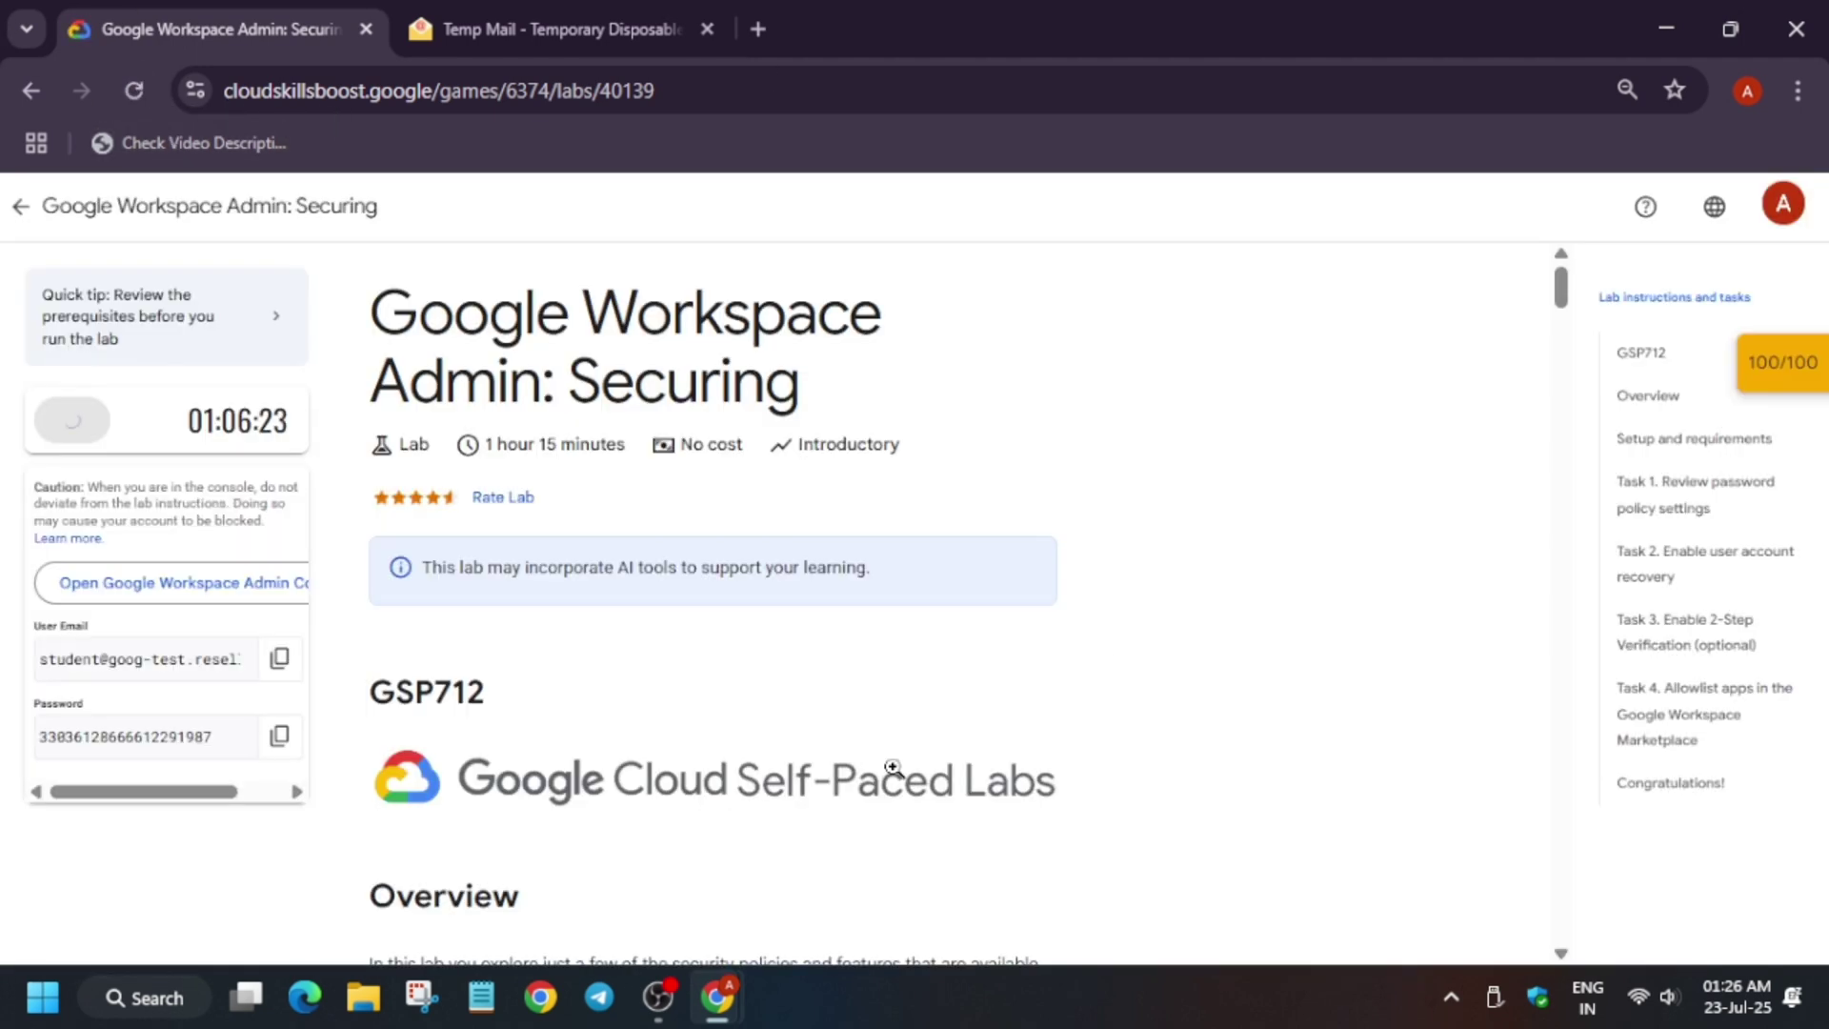